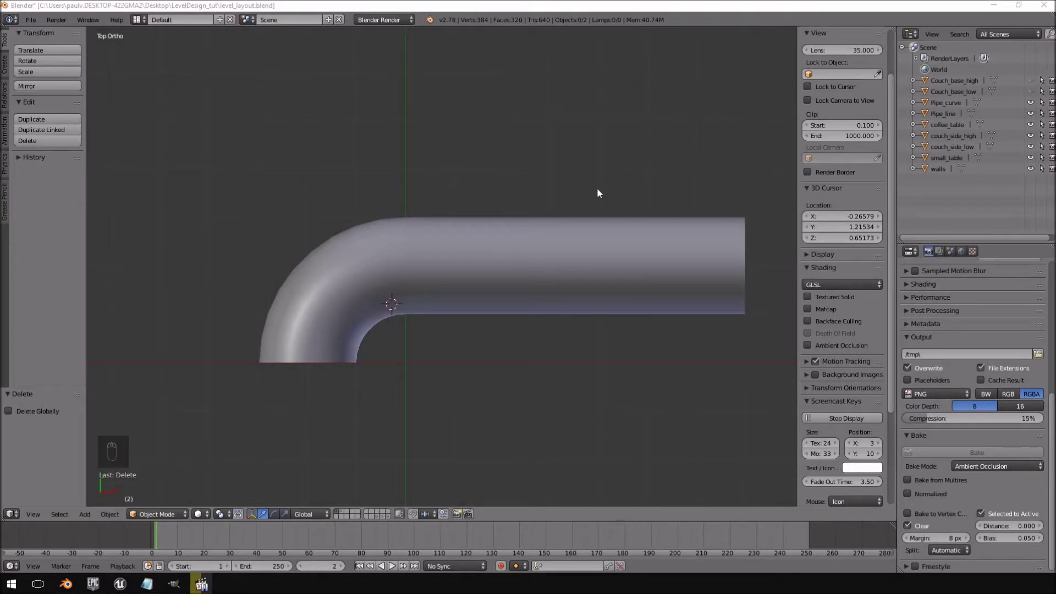
Switch to Unreal Editor and examine the placed pipe segments, and compare the pipe fittings in the Mirror's Edge Catalyst reference video
click(120, 584)
right_drag(594, 224, 577, 210)
click(522, 185)
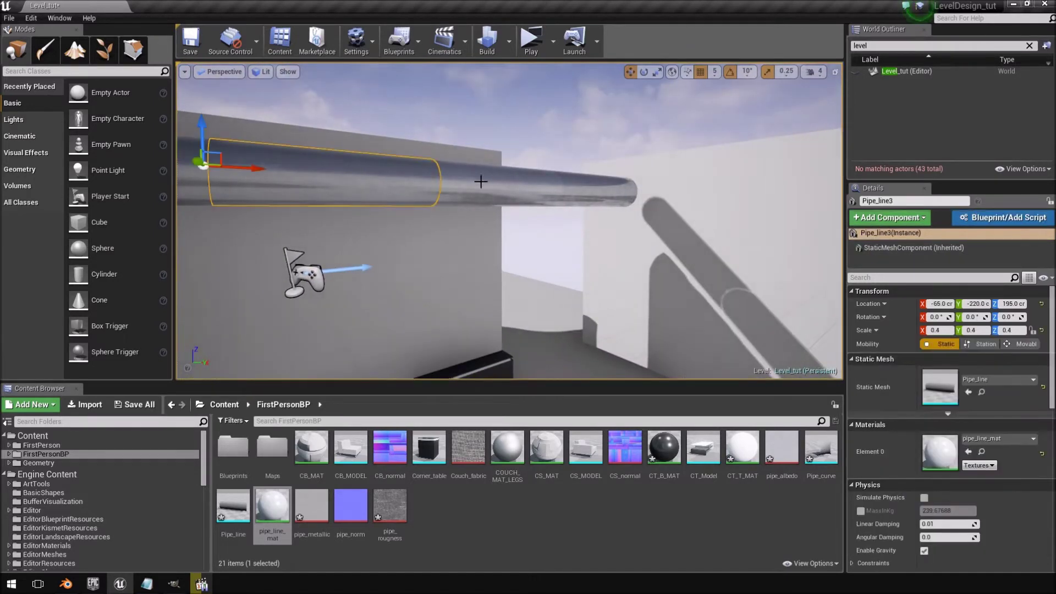
click(521, 185)
right_drag(521, 184, 497, 191)
right_drag(578, 331, 435, 236)
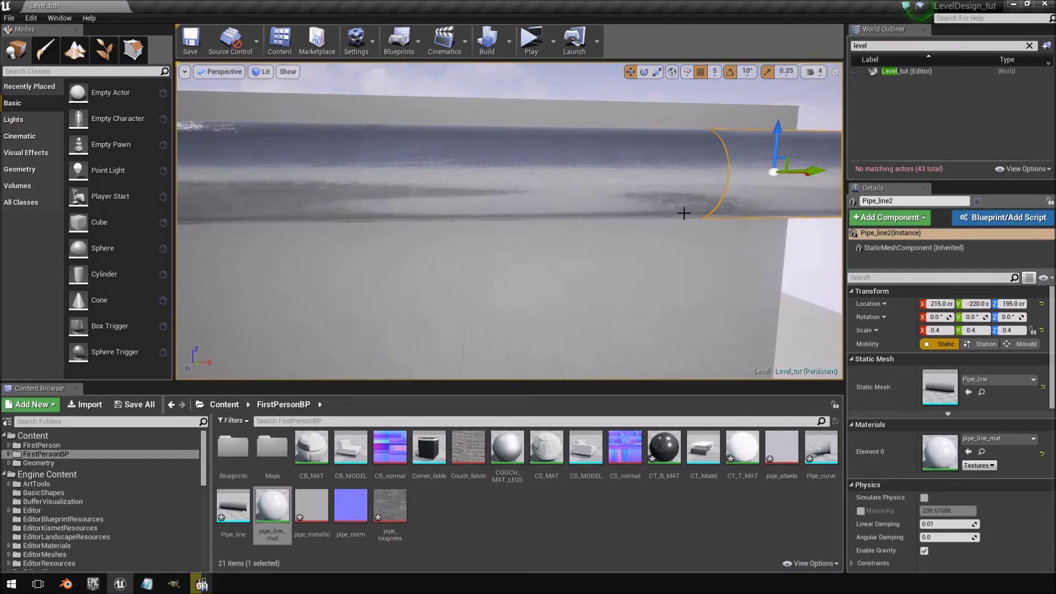
key(alt+Tab)
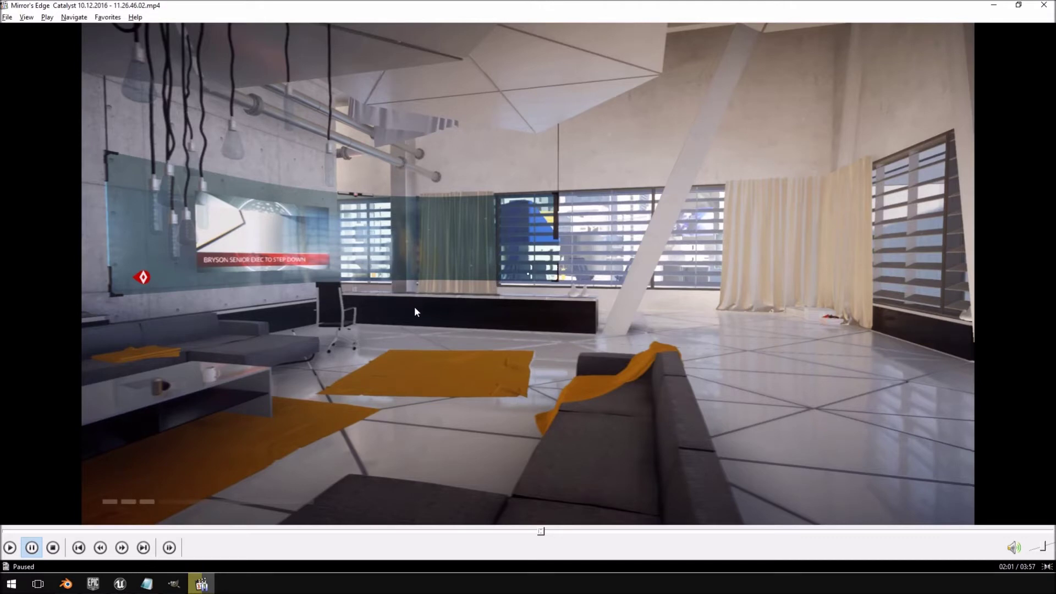
key(alt+Tab)
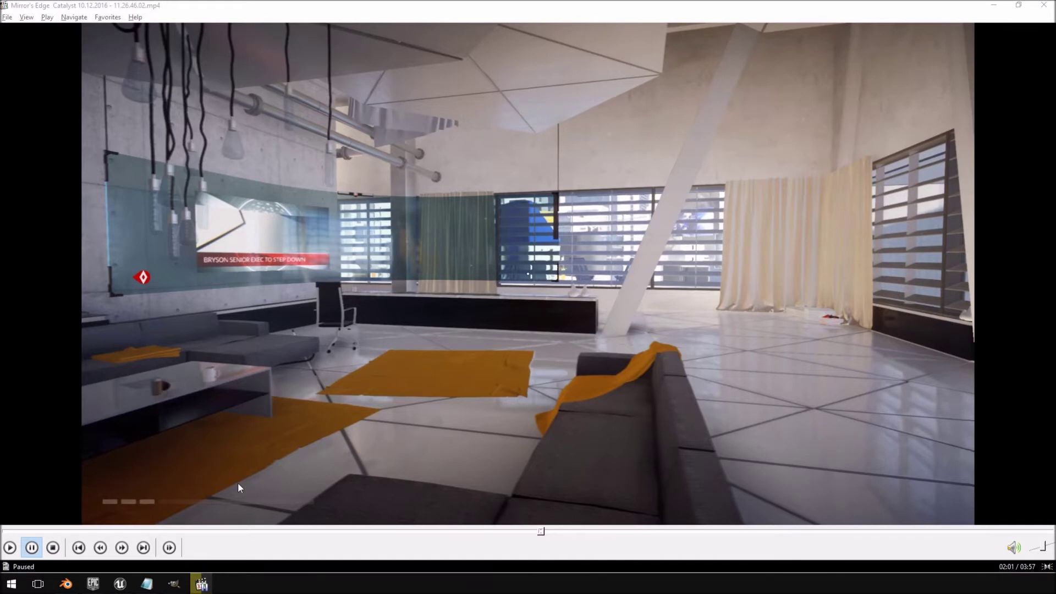
Switch to Blender and duplicate the straight pipe Pipe_line, placing the copy just above the original in top view
click(66, 584)
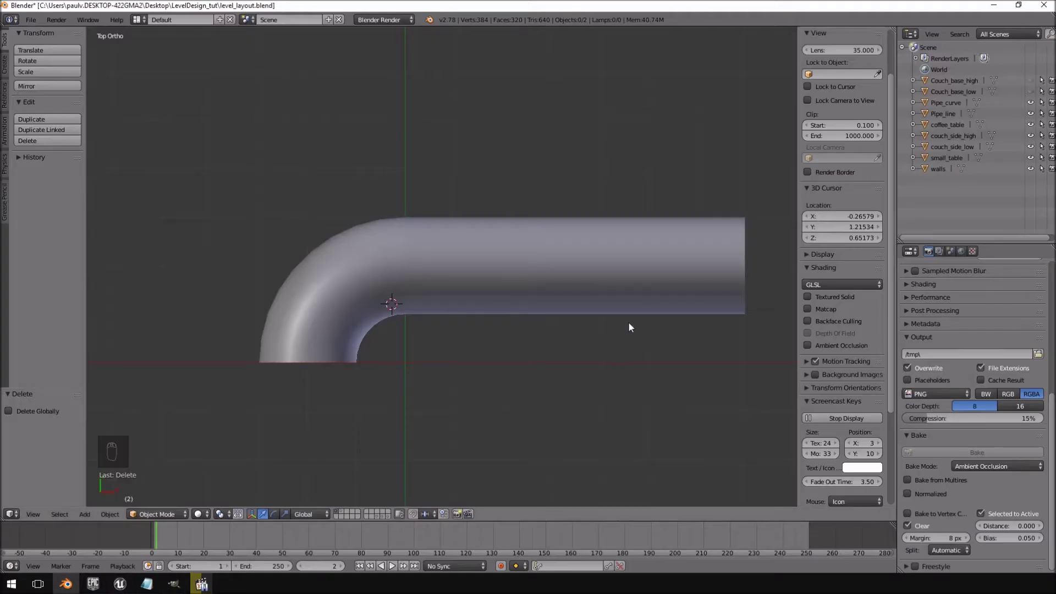
middle_drag(365, 219, 494, 289)
right_click(501, 264)
key(KP_7)
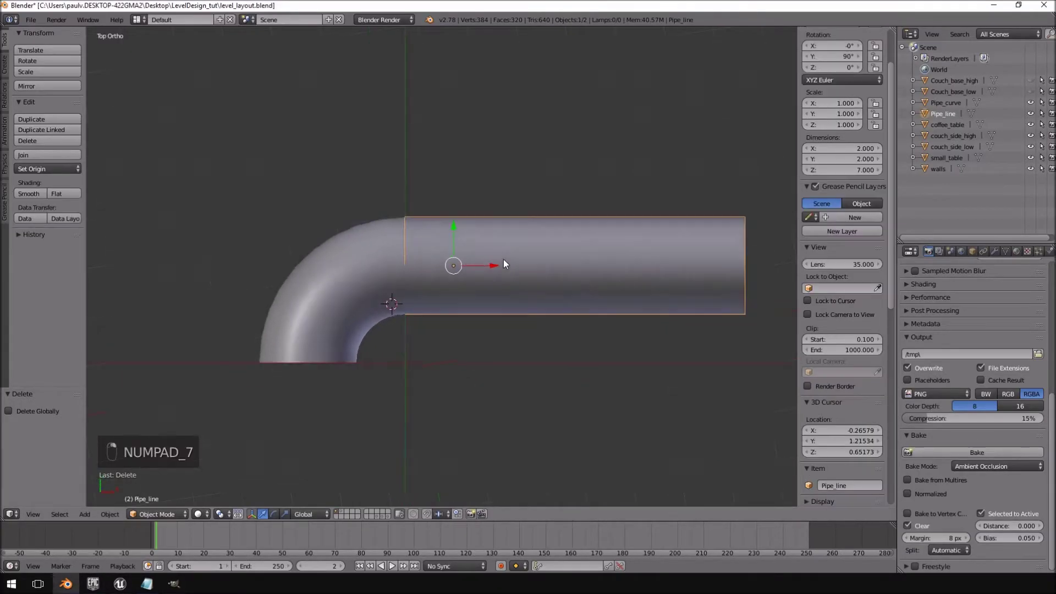
scroll(504, 259, up, 3)
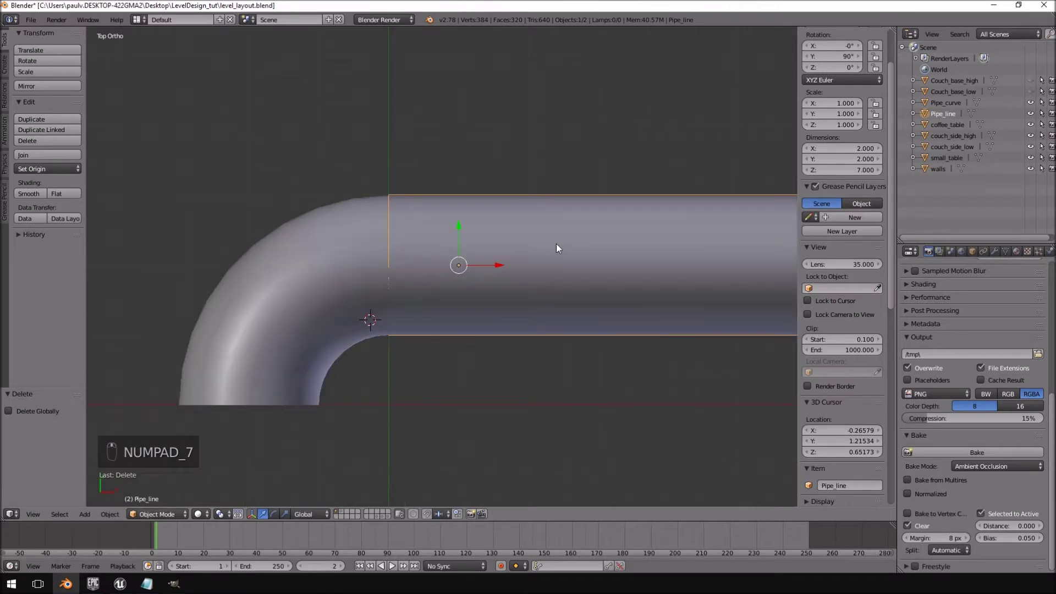
key(shift+d)
click(560, 70)
shift+middle_drag(505, 144, 528, 280)
scroll(485, 267, down, 2)
Shorten the duplicated pipe into a narrow ring by moving its far end vertices -6.4 along X
key(Tab)
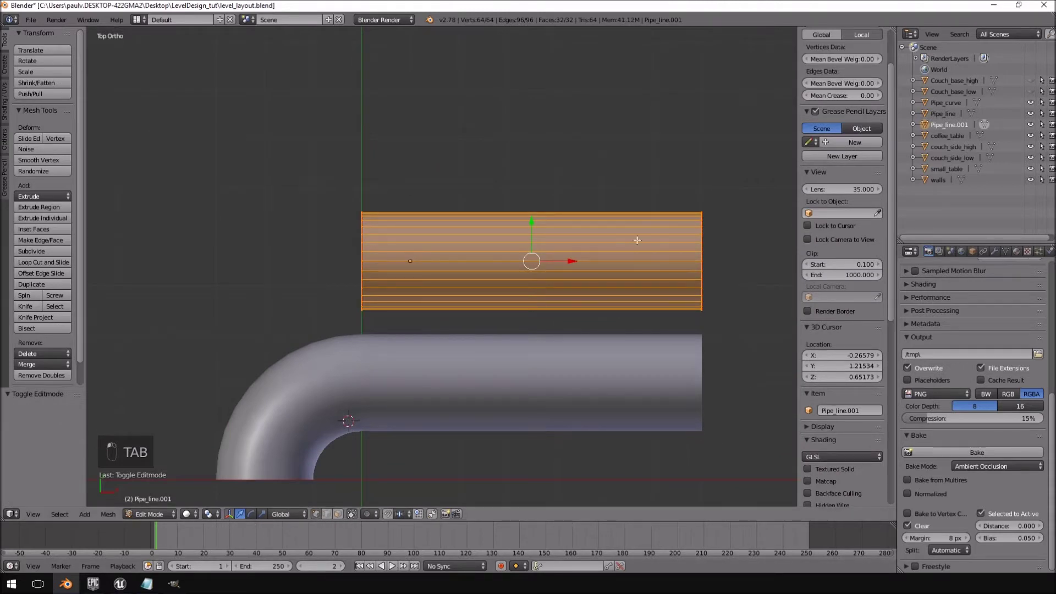
key(a)
key(a)
ctrl+drag(733, 221, 715, 352)
key(z)
mouse_move(759, 143)
ctrl+mouse_down()
mouse_move(720, 388)
mouse_move(730, 114)
ctrl+mouse_up()
key(g)
key(x)
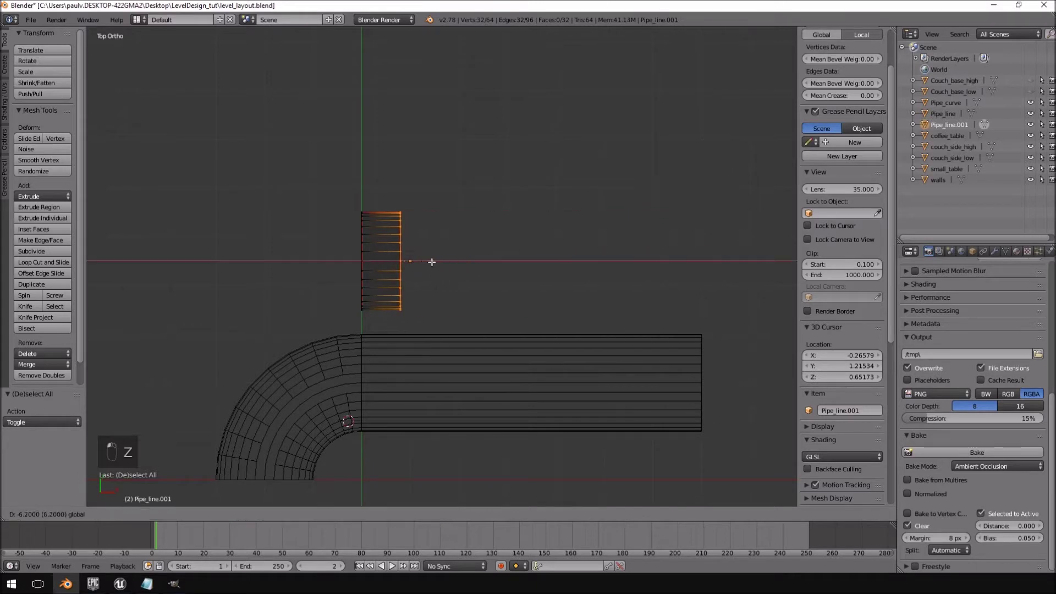
click(427, 259)
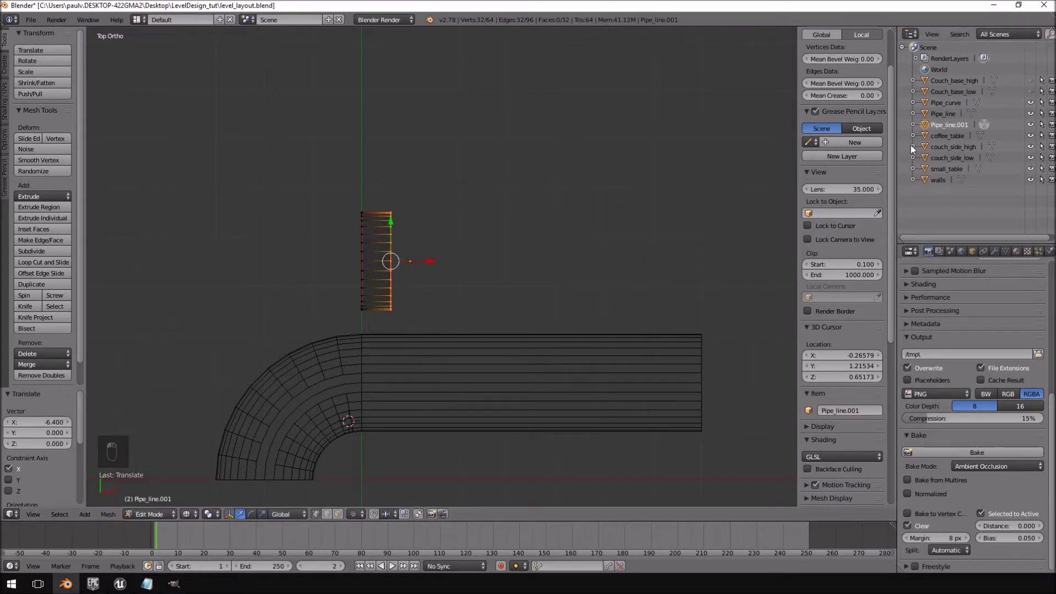
Rename the duplicated pipe object as Pipe_connector
double_click(950, 126)
text(Pipe)
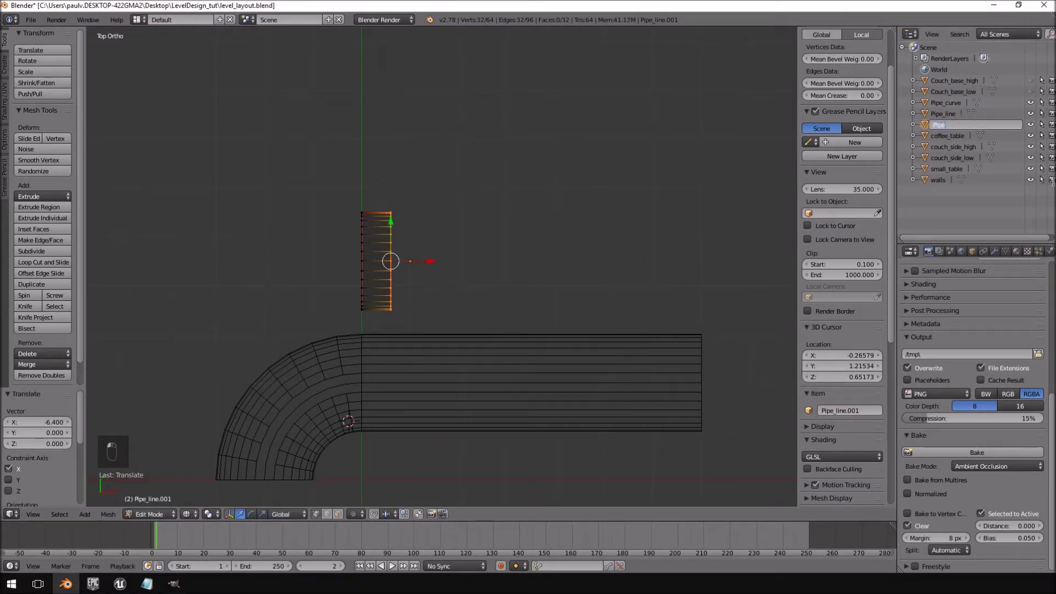
text(_connector)
key(Return)
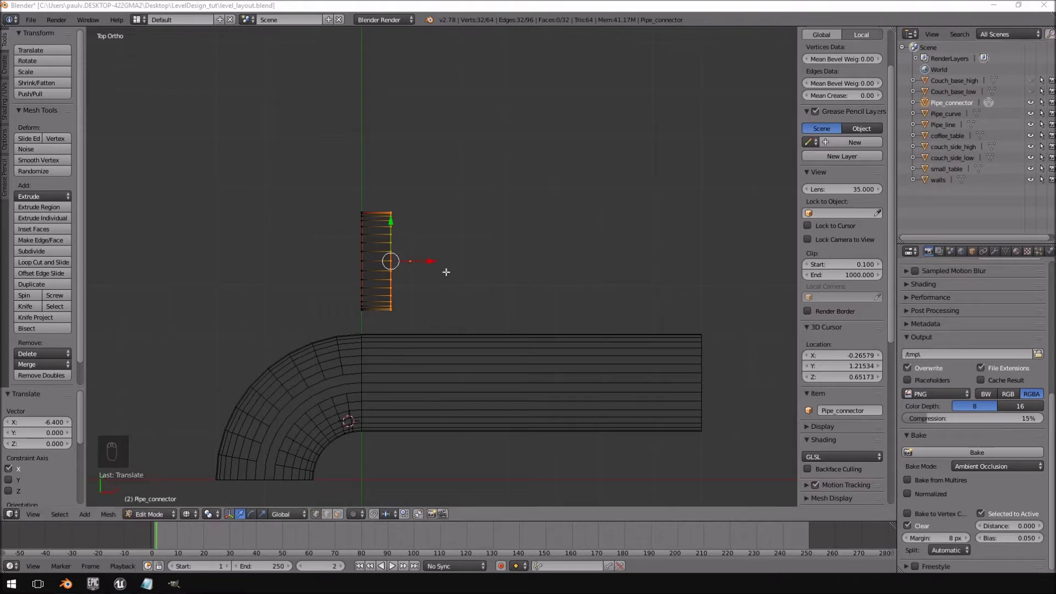
Move Pipe_connector down onto the straight pipe and along it, a short distance from the bend
scroll(373, 259, up, 3)
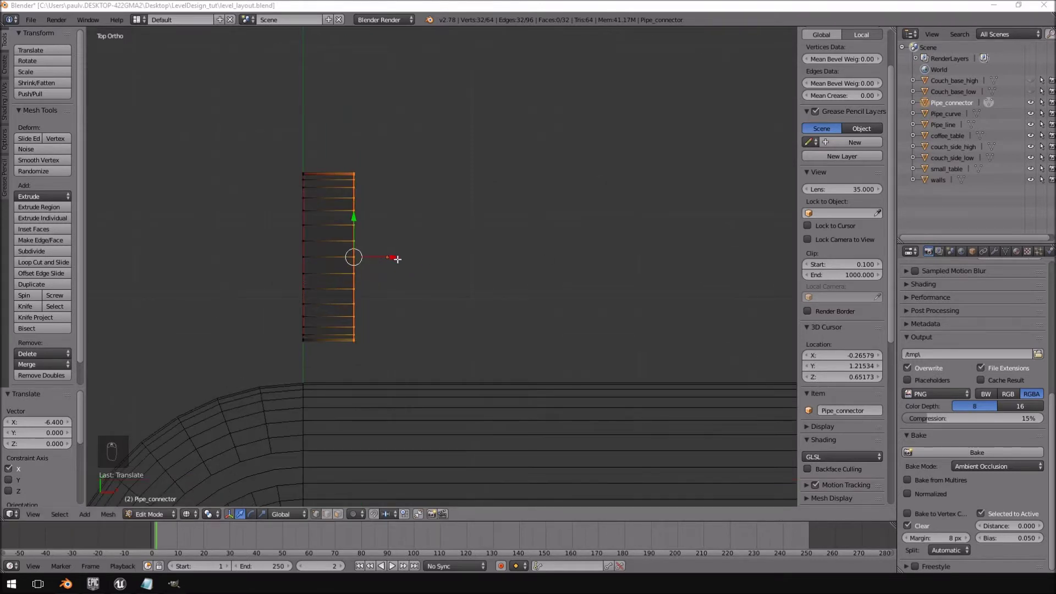
click(361, 169)
key(Tab)
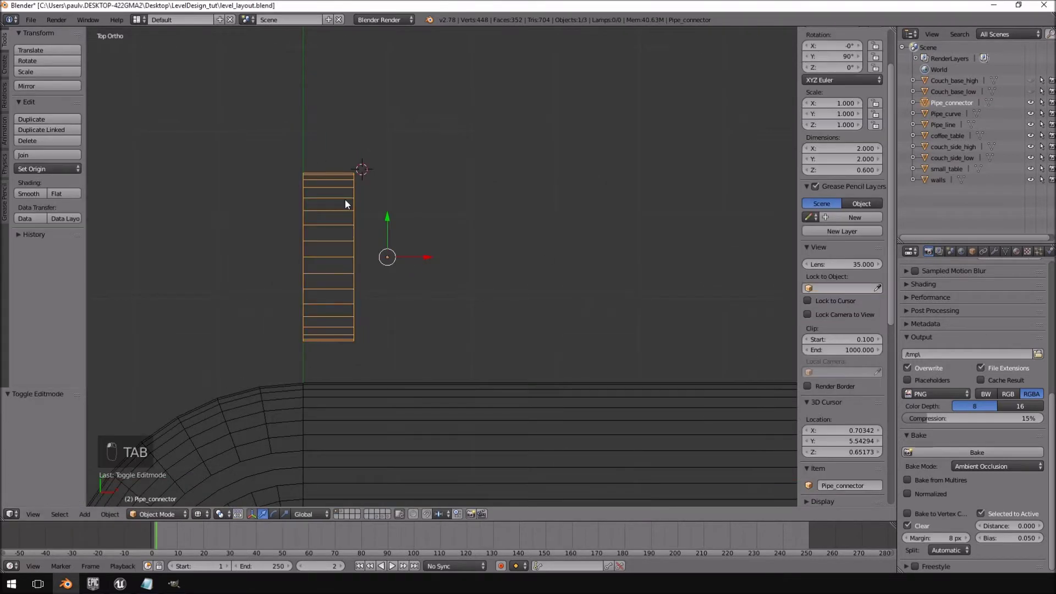
drag(384, 216, 374, 427)
shift+middle_drag(438, 373, 460, 322)
drag(457, 305, 541, 308)
Scale the whole connector ring mesh up by 1.3 so it surrounds the pipe
key(Tab)
key(a)
key(a)
key(a)
key(a)
key(s)
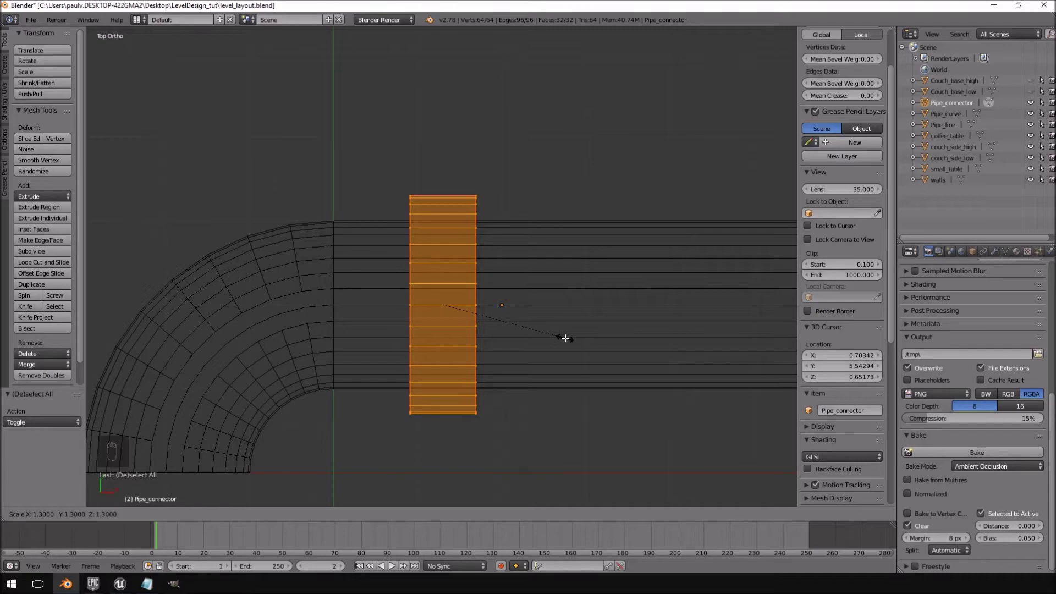
click(566, 338)
middle_drag(566, 342, 621, 205)
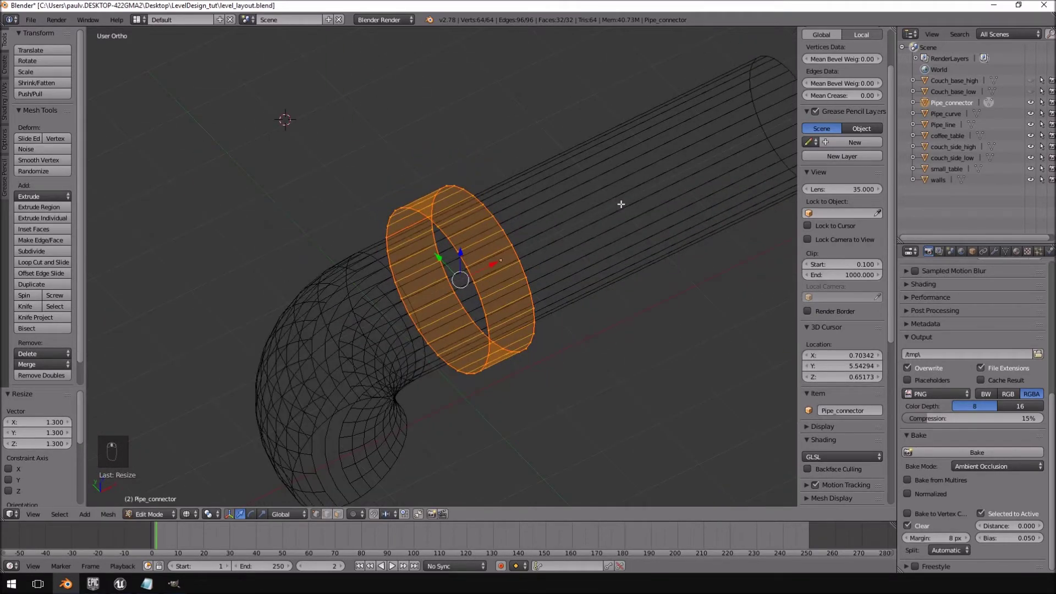
Enlarge the connector ring mesh by a further factor of 1.1
key(KP_7)
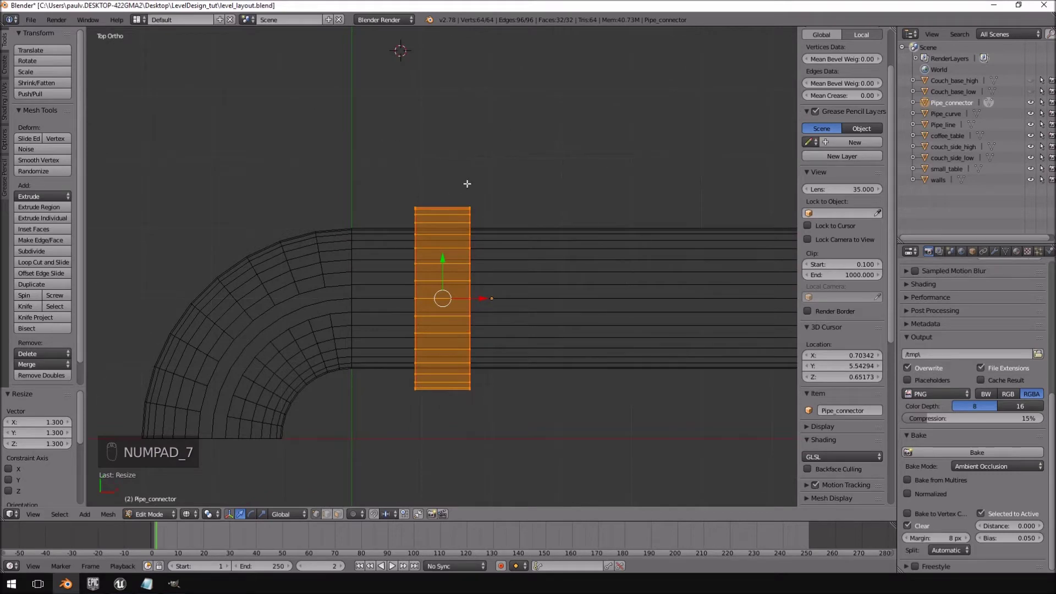
key(s)
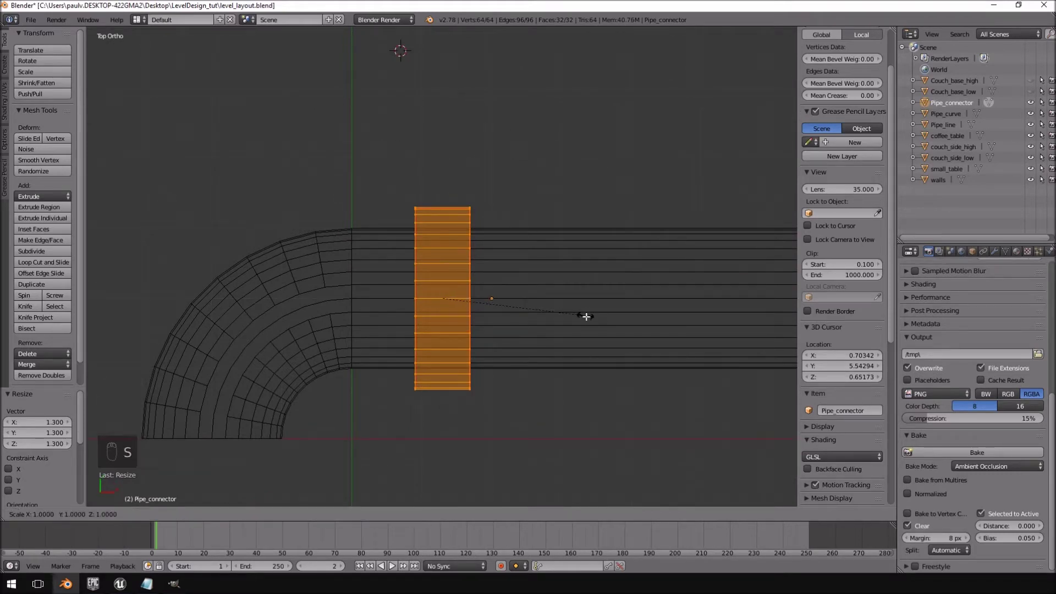
click(590, 321)
middle_drag(583, 308, 585, 235)
key(KP_7)
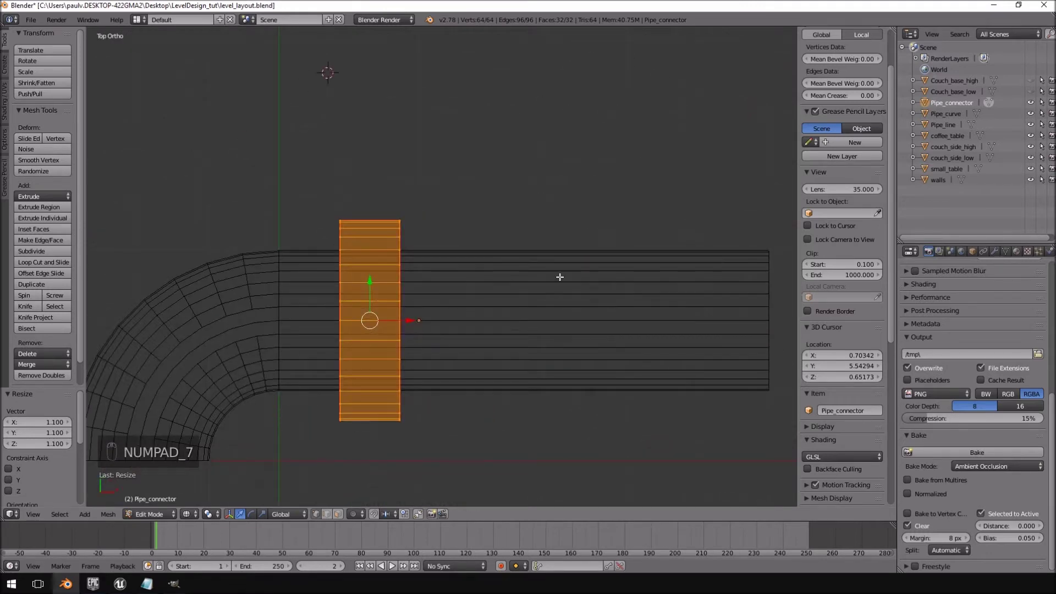
Extrude the connector's edge loop facing away from the bend and scale it inward to about 0.756 as a flat rim
middle_drag(554, 294, 438, 217)
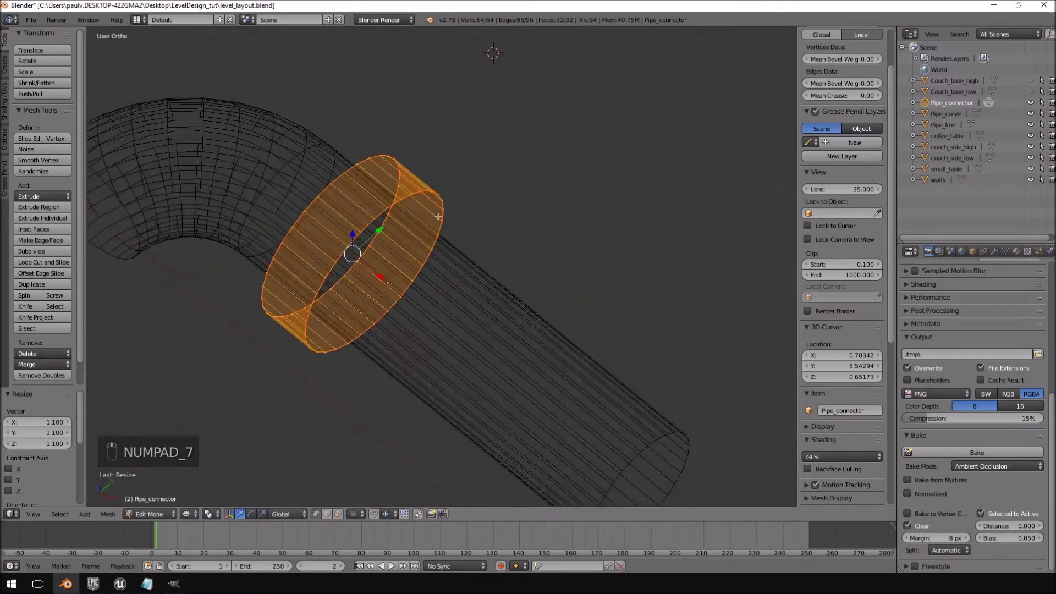
alt+right_click(390, 202)
alt+right_click(395, 202)
alt+right_click(402, 202)
key(KP_1)
scroll(448, 243, up, 2)
key(e)
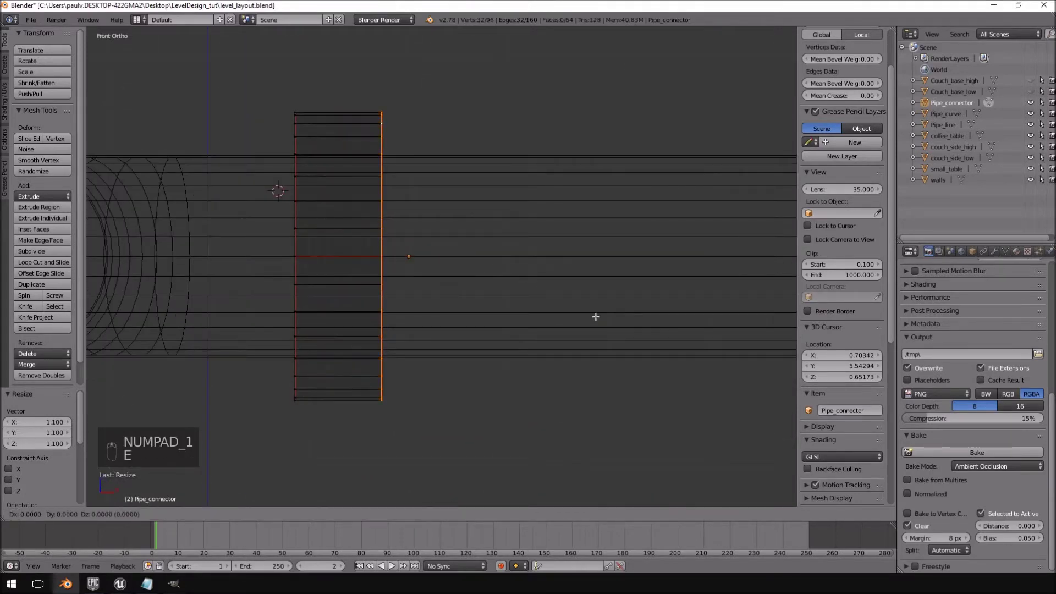
right_click(611, 322)
key(s)
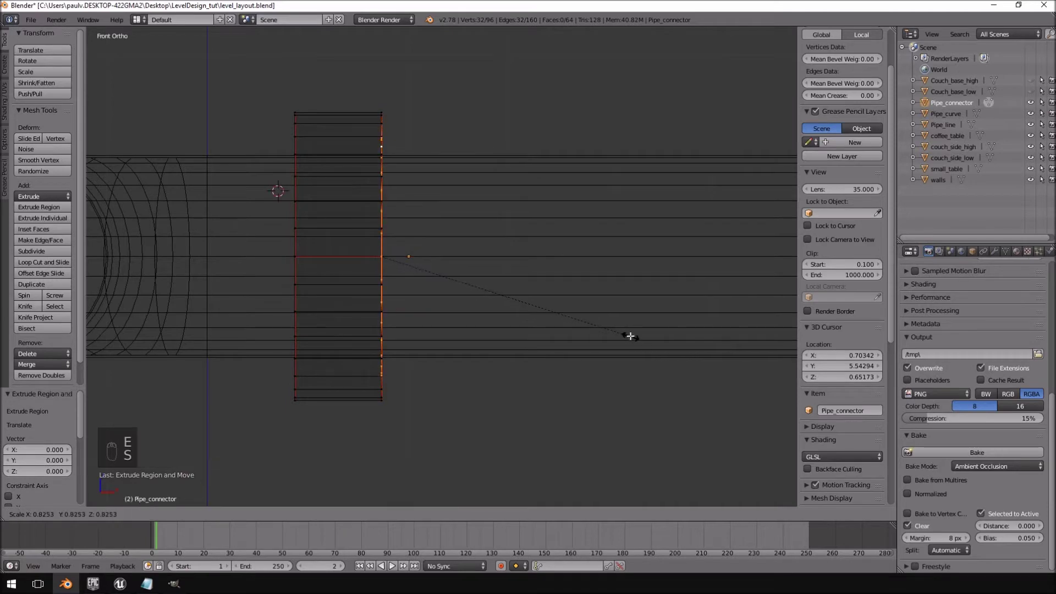
click(611, 319)
mouse_move(612, 319)
middle_down()
mouse_move(423, 316)
mouse_move(409, 306)
middle_up()
key(z)
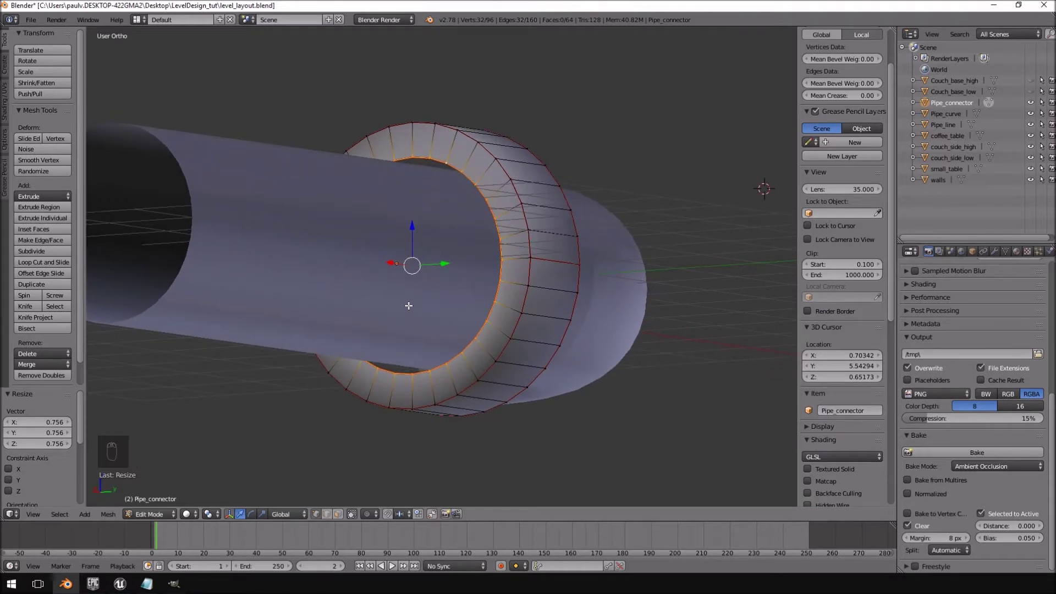
Tighten the rim's inner loop by scaling it to about 0.978, and extrude it along the pipe as a narrower collar
key(KP_1)
middle_drag(408, 306, 502, 363)
key(s)
click(556, 385)
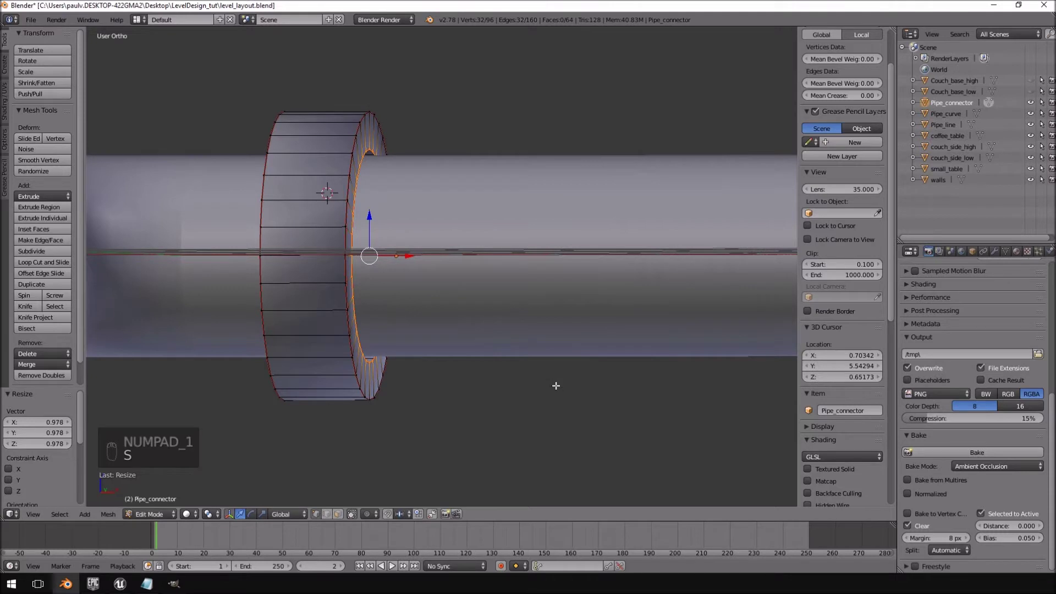
key(KP_1)
key(e)
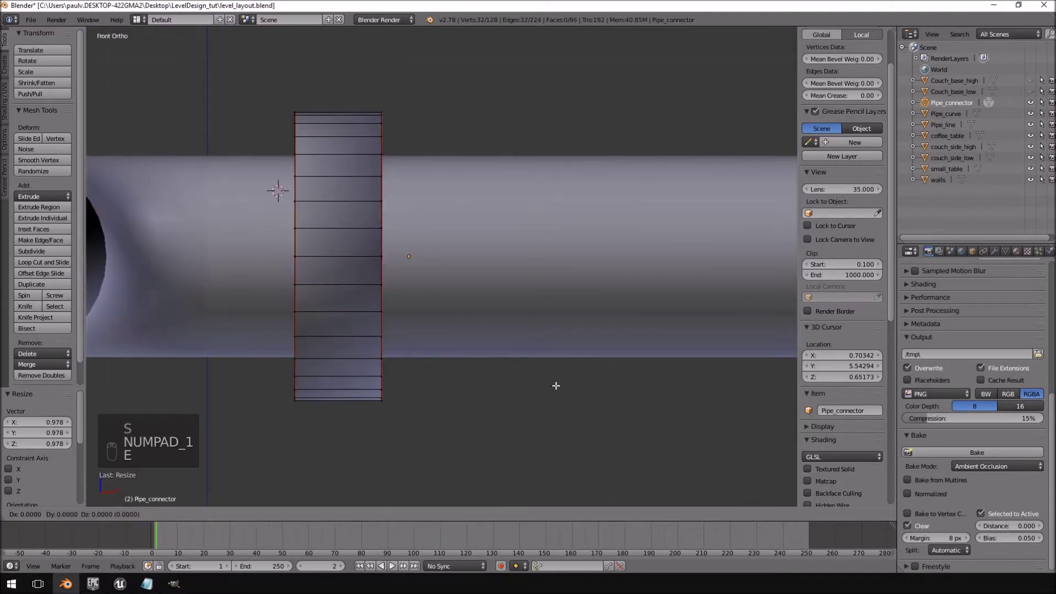
click(600, 385)
Cap the collar's open end by extruding its edge loop in place and merging the new vertices at center
middle_drag(558, 254, 538, 274)
key(e)
right_click(533, 273)
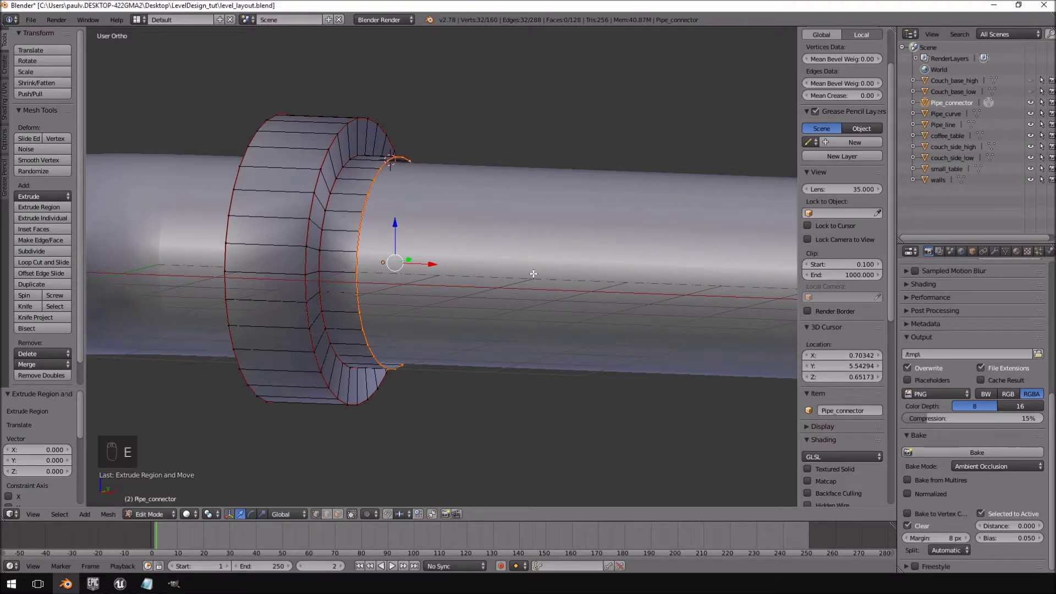
key(alt+m)
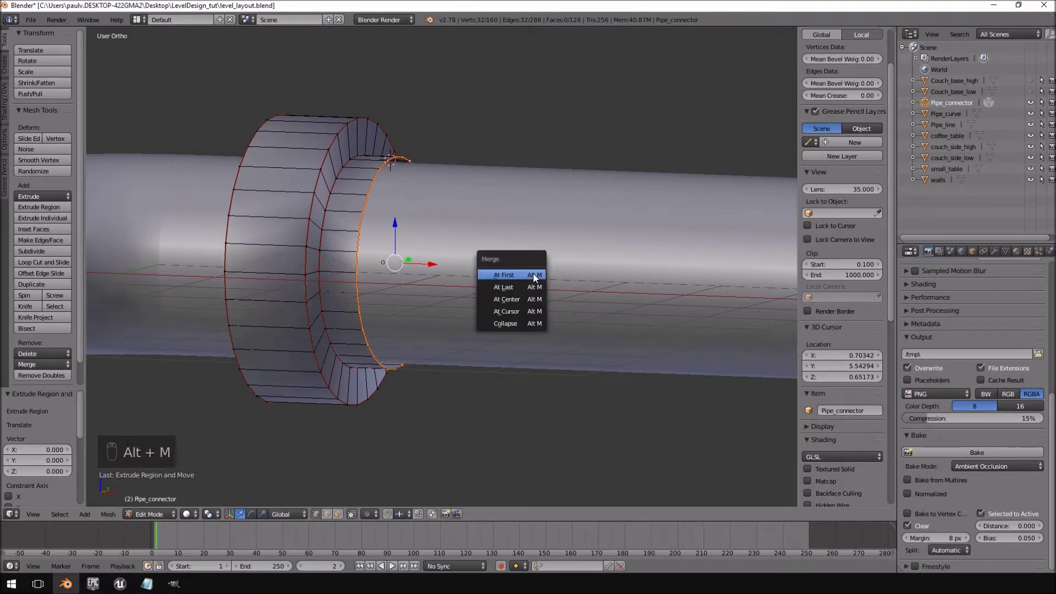
click(519, 300)
middle_drag(517, 297, 360, 166)
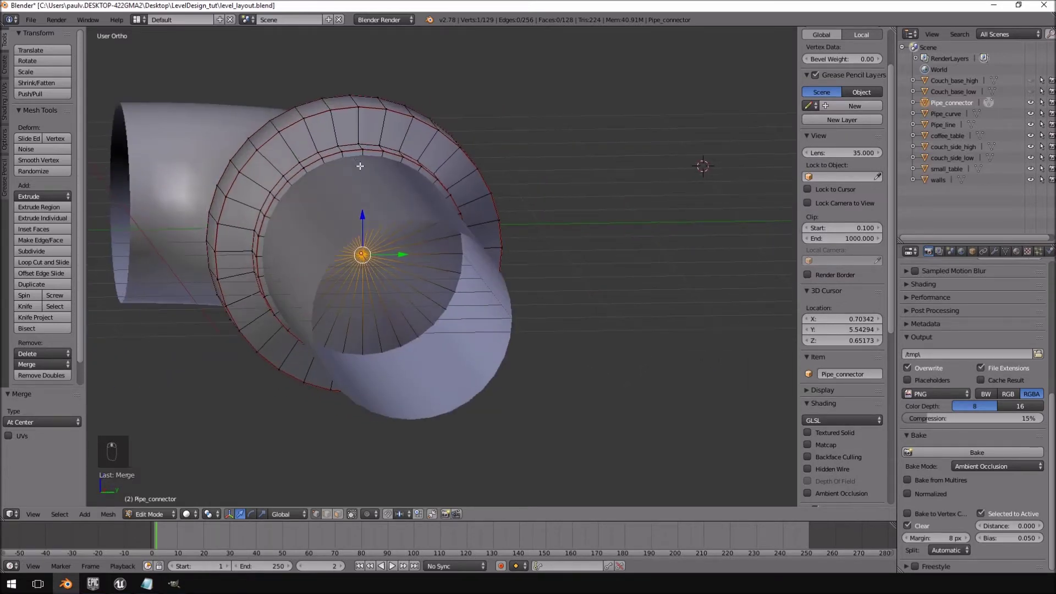
Narrow the connector's wide ring by moving its open edge loop on the bend side 0.5 along X
middle_drag(353, 283, 324, 187)
alt+right_click(322, 168)
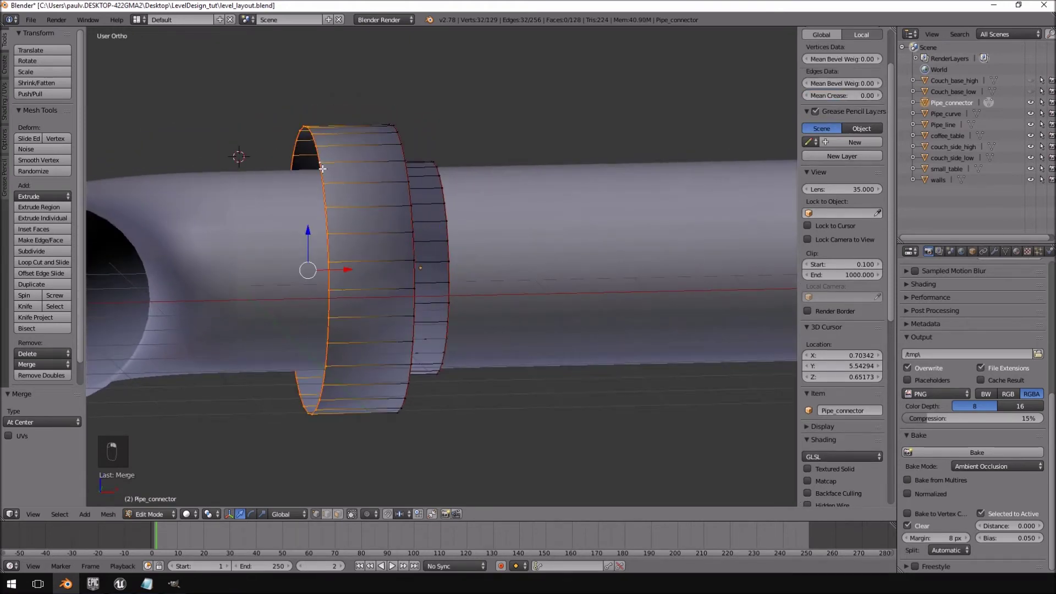
key(KP_3)
key(KP_1)
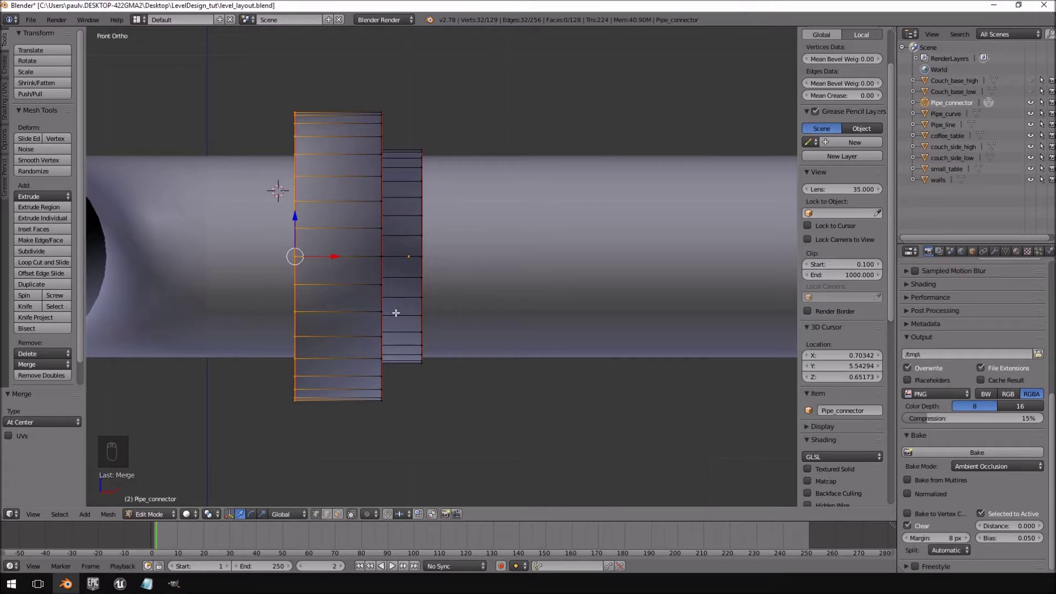
drag(336, 254, 389, 254)
scroll(391, 254, up, 2)
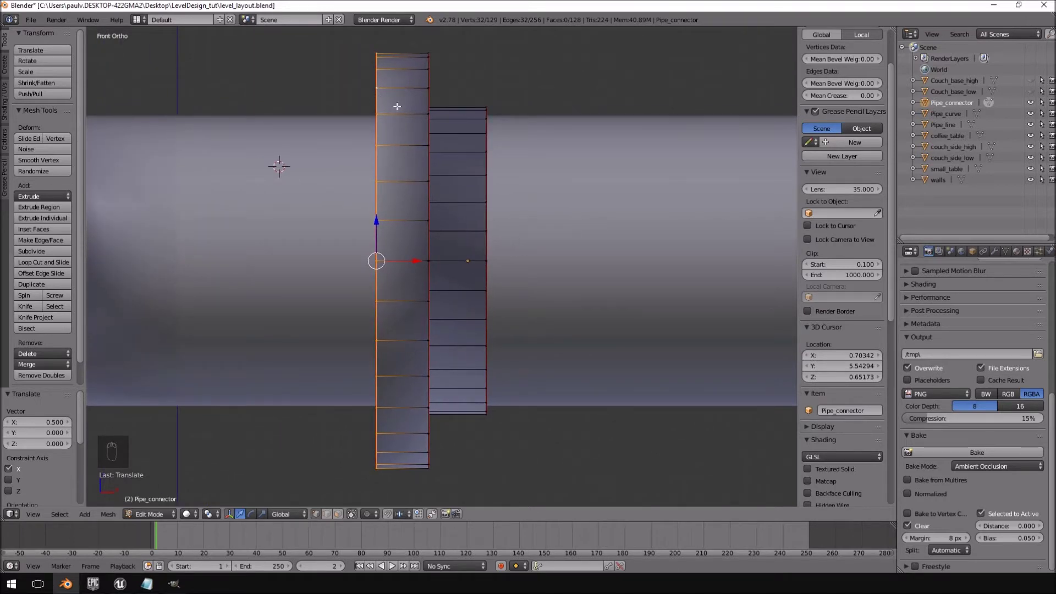
Extrude the open edge loop on the bend side and scale it inward to 0.9 to form a rim
key(e)
right_click(527, 307)
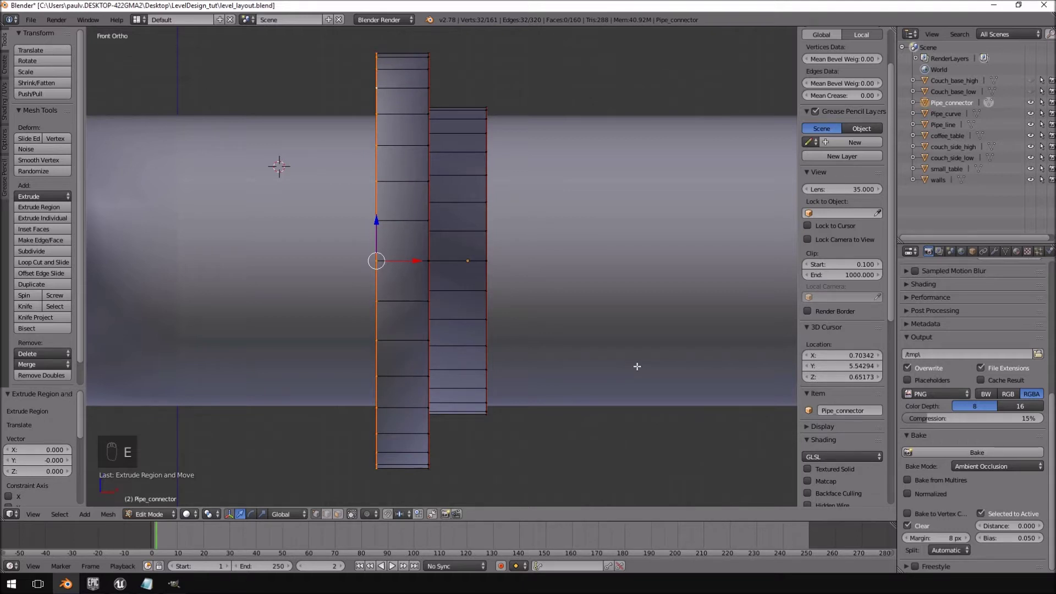
key(s)
right_click(629, 361)
key(s)
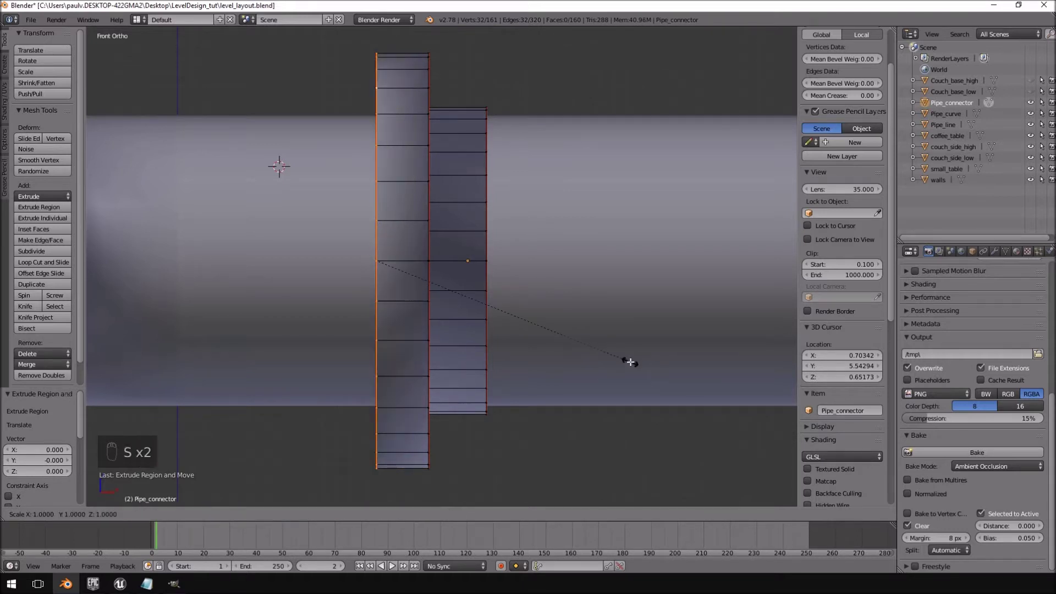
click(605, 349)
key(e)
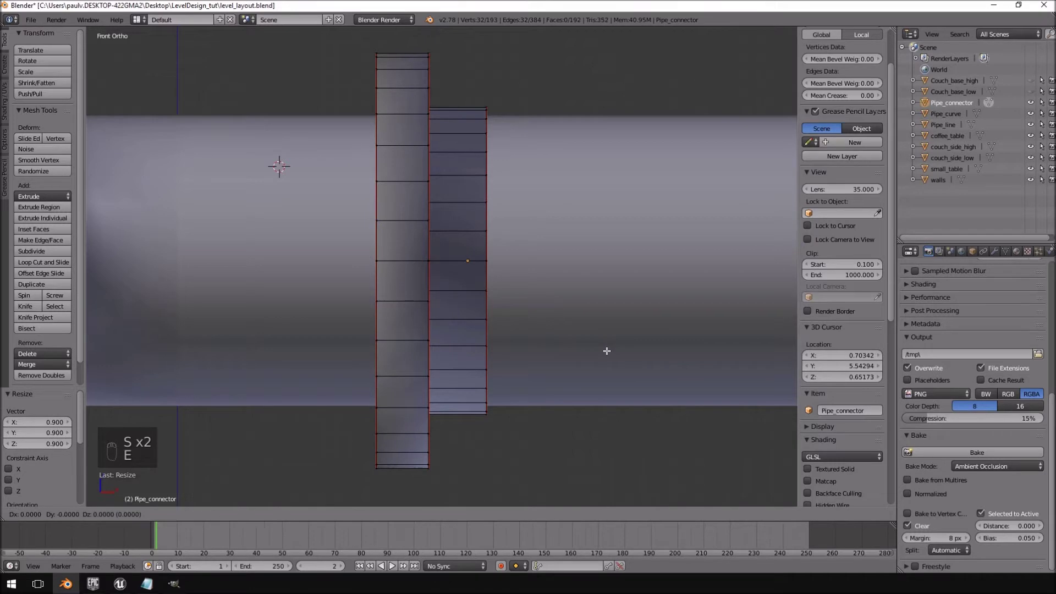
right_click(572, 349)
middle_drag(513, 328, 559, 328)
key(ctrl+z)
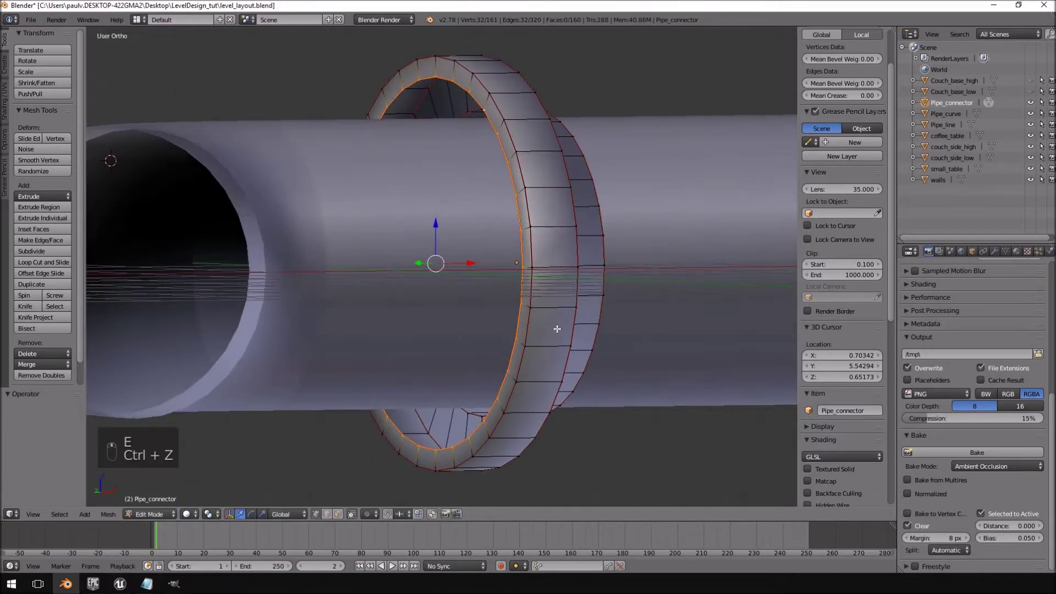
Undo the rim's last inward scaling and scale its open edge loop to about 0.967 instead
key(ctrl+z)
key(KP_3)
key(KP_1)
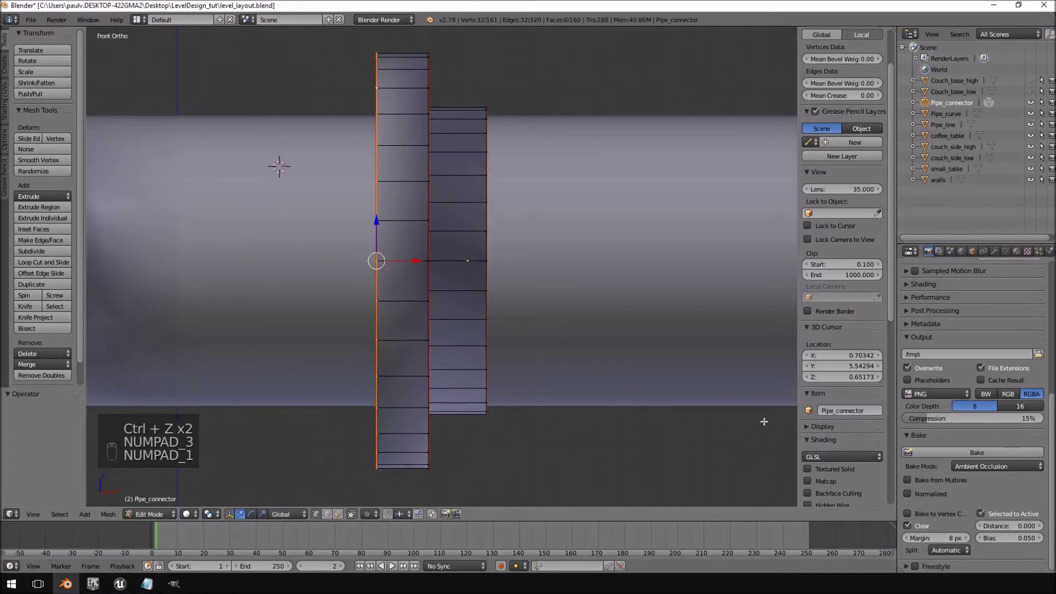
key(s)
click(732, 432)
middle_drag(573, 297, 604, 302)
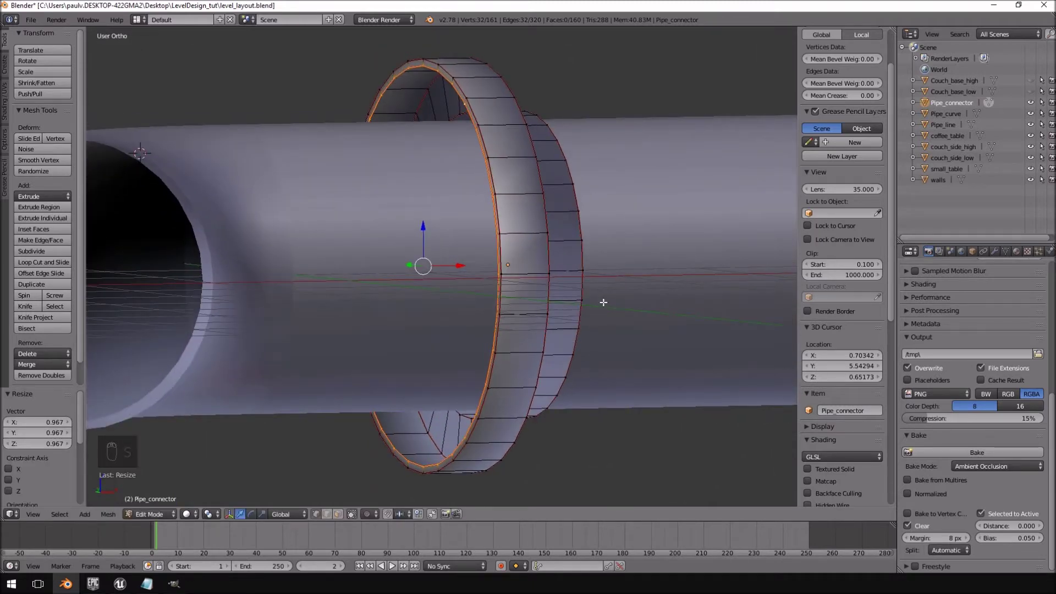
Extrude the rim's open edge loop in place and move the new loop -0.025 along X
key(KP_3)
key(KP_1)
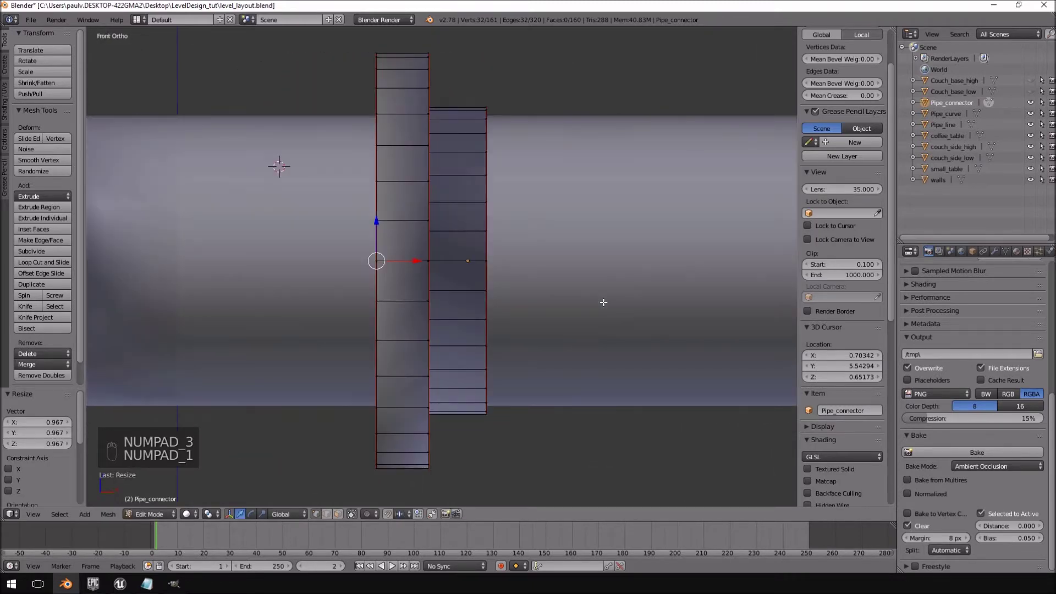
shift+middle_drag(579, 211, 667, 233)
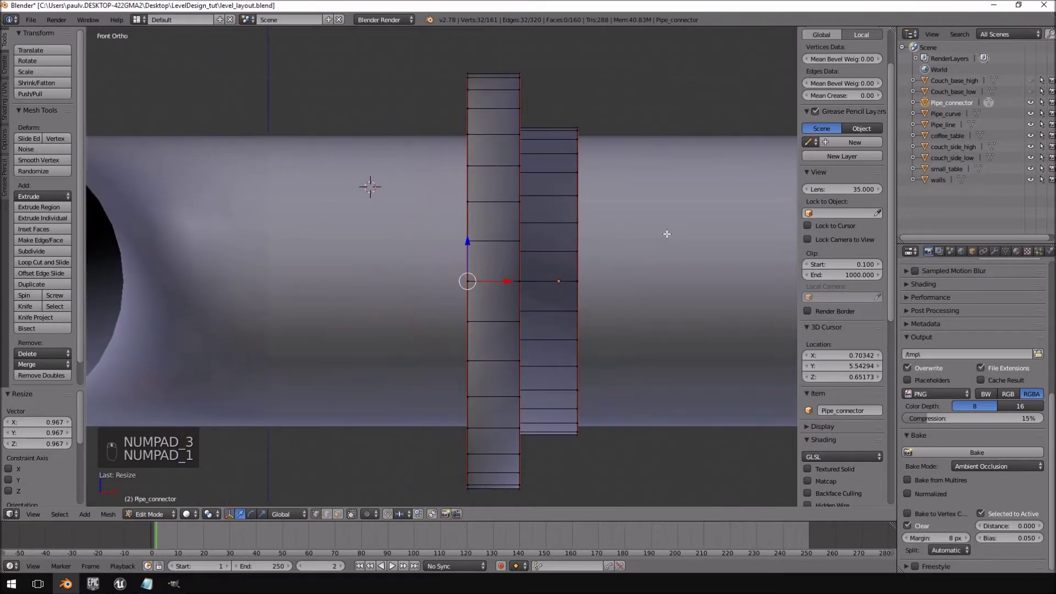
scroll(610, 277, up, 1)
key(e)
right_click(607, 277)
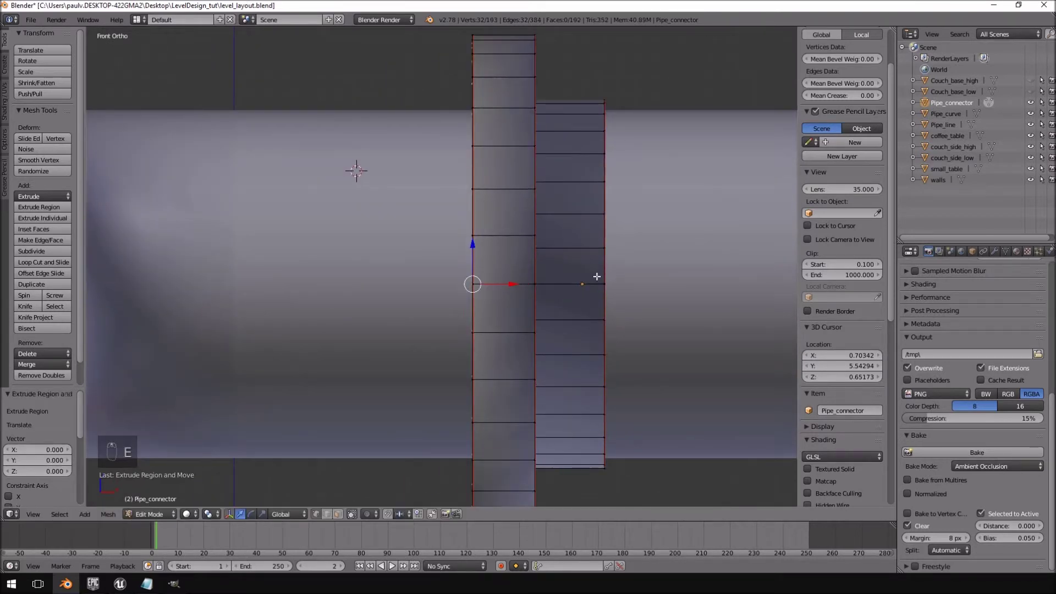
drag(524, 283, 514, 283)
scroll(514, 284, down, 4)
middle_drag(514, 284, 537, 290)
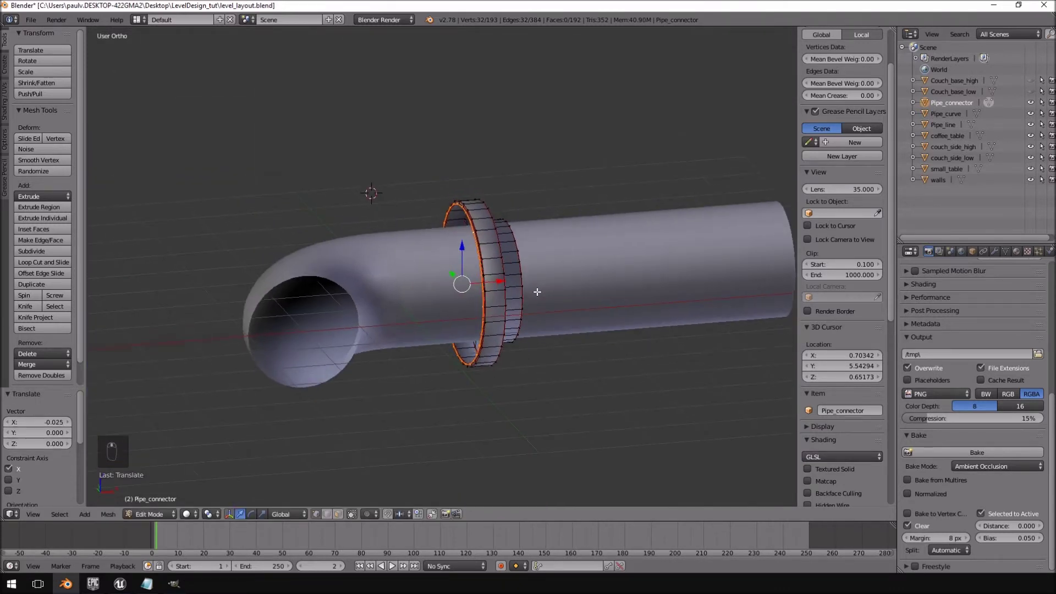
Leave mesh editing and add a Mirror modifier to the pipe connector
key(Tab)
mouse_move(553, 226)
middle_down()
mouse_move(437, 202)
mouse_move(567, 228)
middle_up()
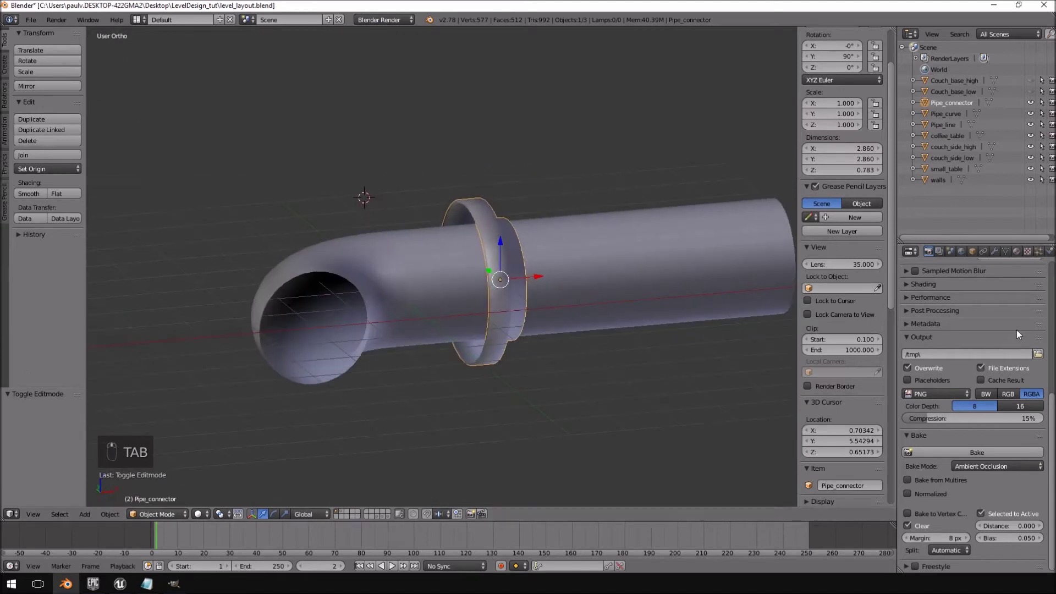
click(995, 251)
click(952, 288)
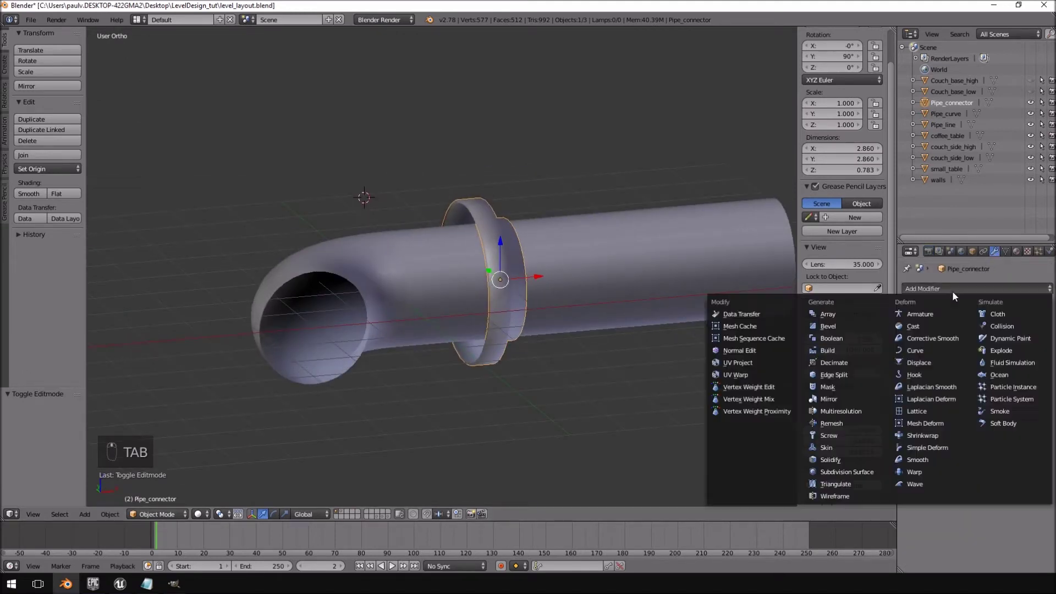
click(836, 401)
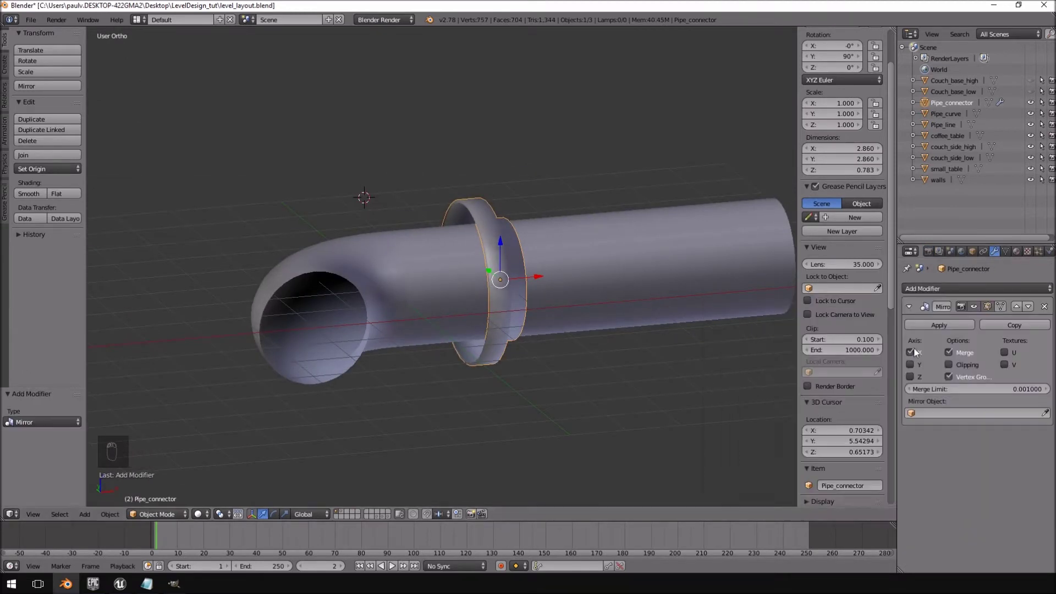
Try moving the whole connector mesh back and forth along X to test the mirrored half
middle_drag(511, 258, 511, 291)
key(KP_7)
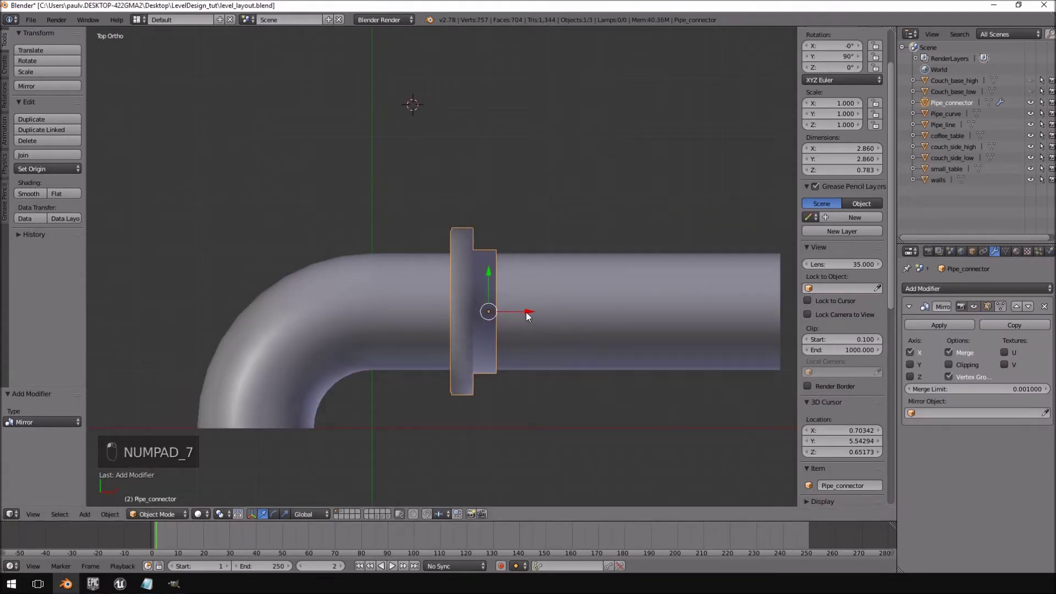
key(Tab)
key(a)
key(a)
key(a)
key(a)
drag(515, 313, 594, 317)
scroll(575, 323, down, 5)
drag(519, 278, 462, 285)
mouse_move(462, 285)
middle_down()
mouse_move(533, 195)
mouse_move(464, 285)
middle_up()
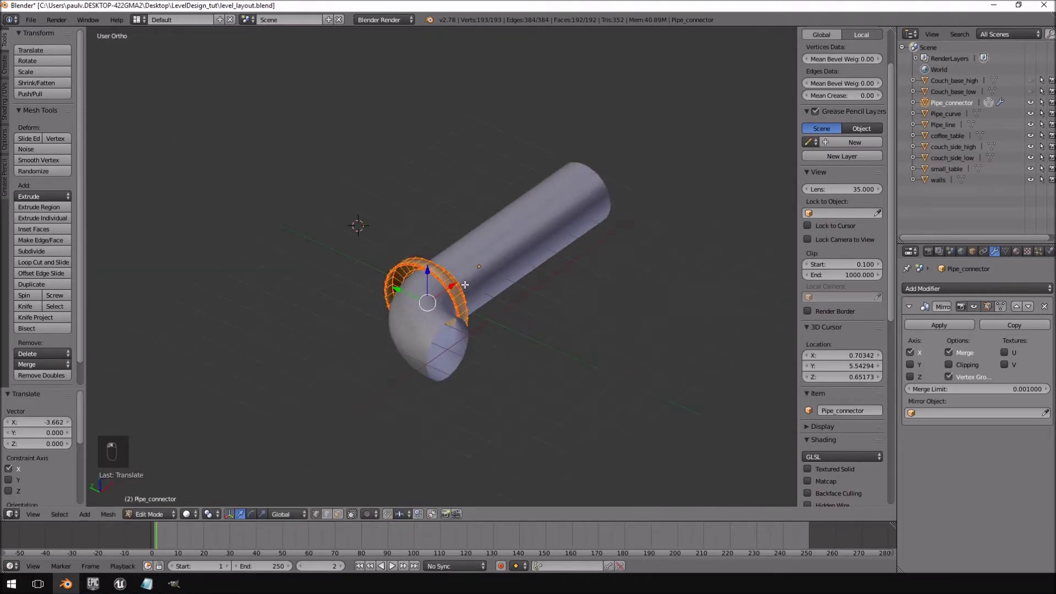
drag(452, 286, 527, 235)
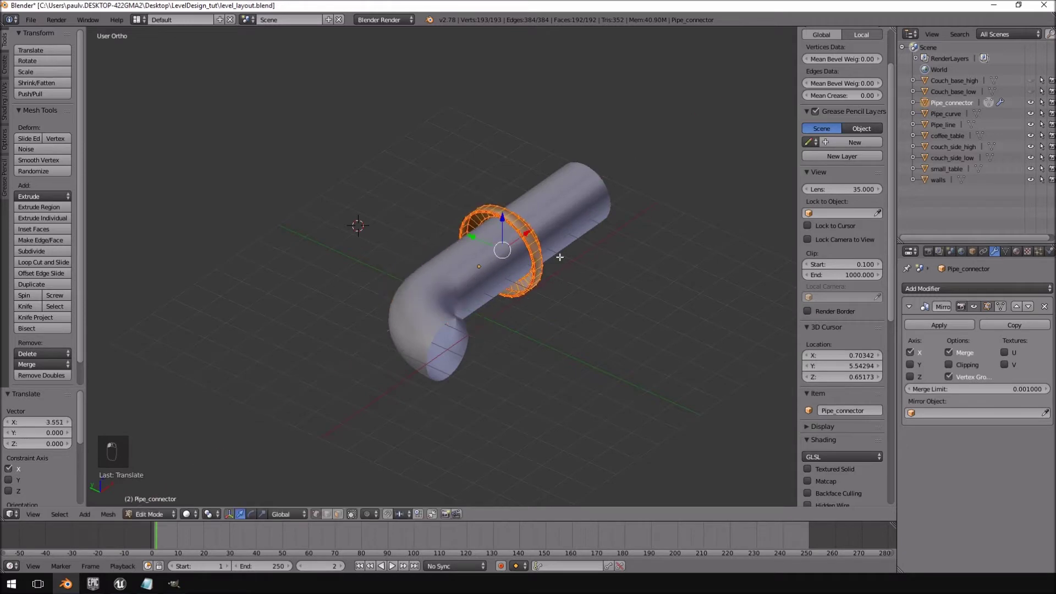
Set the Mirror modifier to mirror across Z instead of X
click(911, 352)
click(910, 377)
middle_drag(539, 297, 556, 281)
key(KP_7)
scroll(556, 281, up, 5)
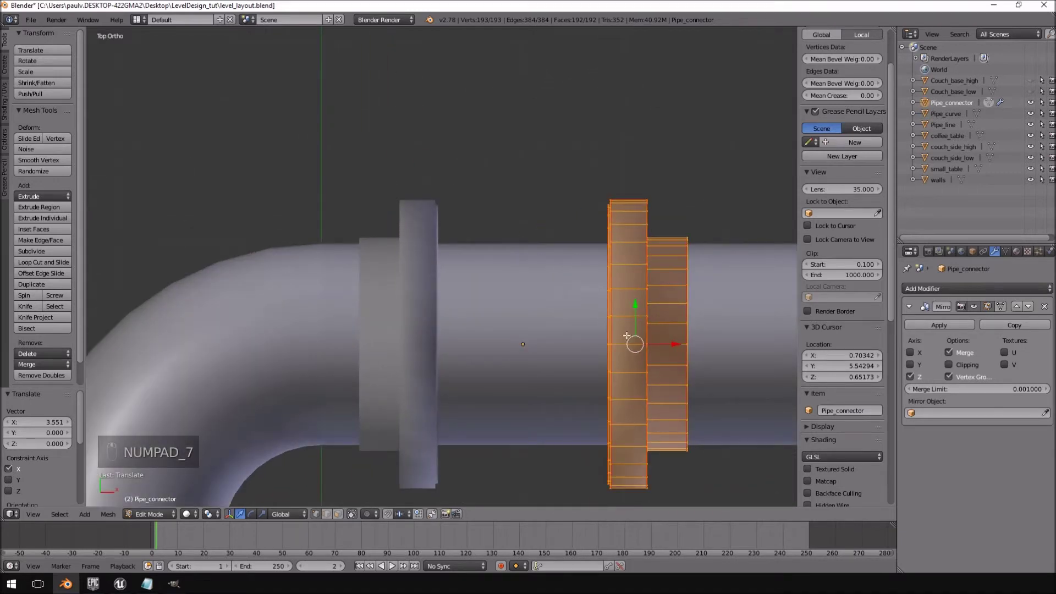
Shift the mesh -0.115 along X, then undo all the test moves of the connector mesh
drag(679, 348, 661, 347)
right_click(661, 347)
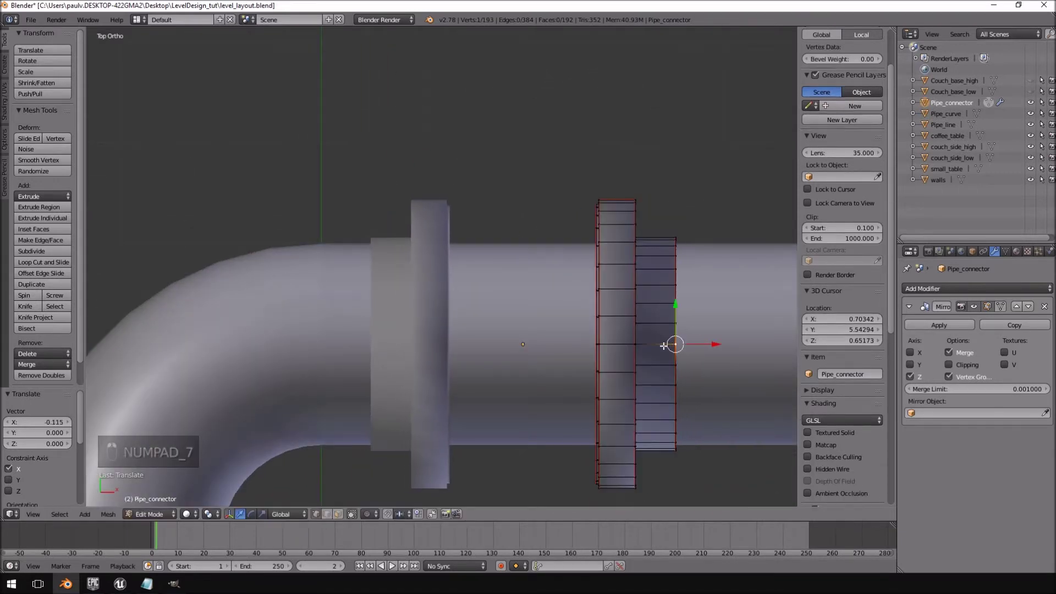
scroll(661, 346, down, 3)
key(ctrl+z)
key(ctrl+z)
key(ctrl+z)
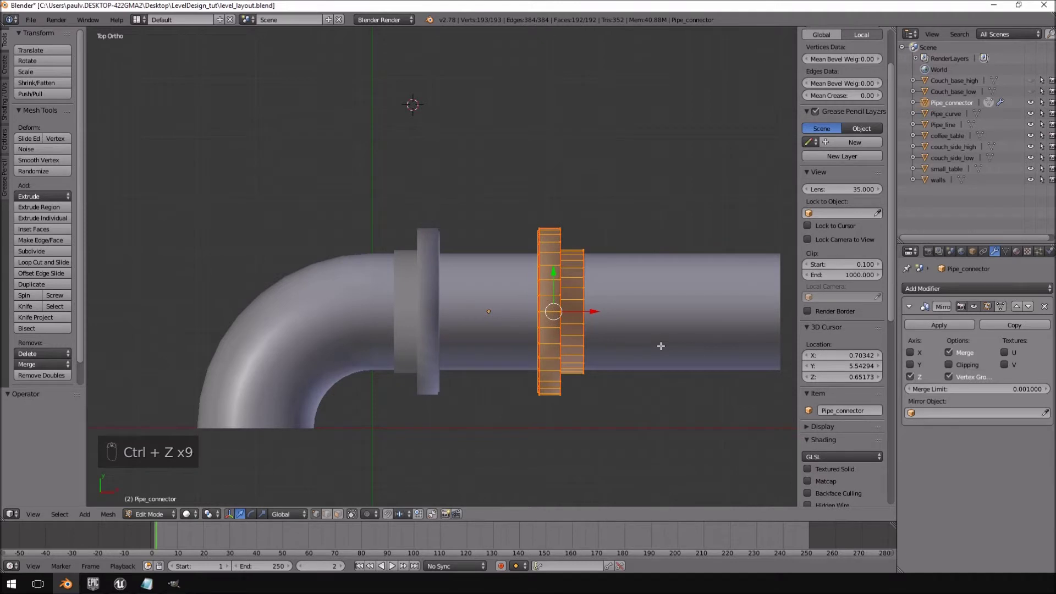
key(ctrl+z)
key(ctrl+z)
key(ctrl+z)
key(ctrl+z)
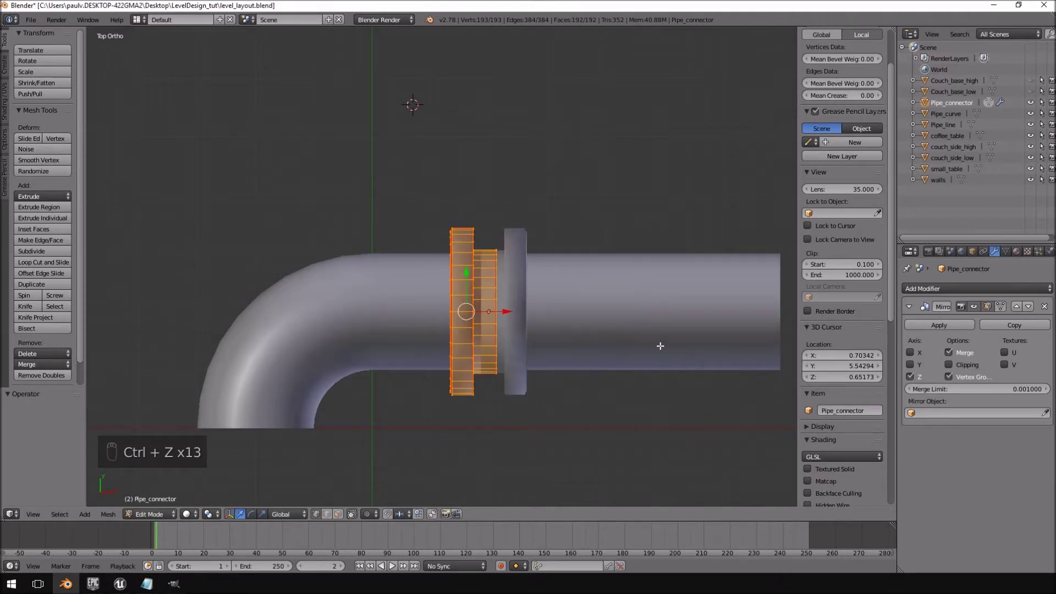
key(ctrl+z)
Select the whole connector mesh and move it along X past its origin so the wide ring faces its mirrored copy
scroll(480, 297, up, 4)
key(Tab)
key(Tab)
key(a)
key(a)
key(a)
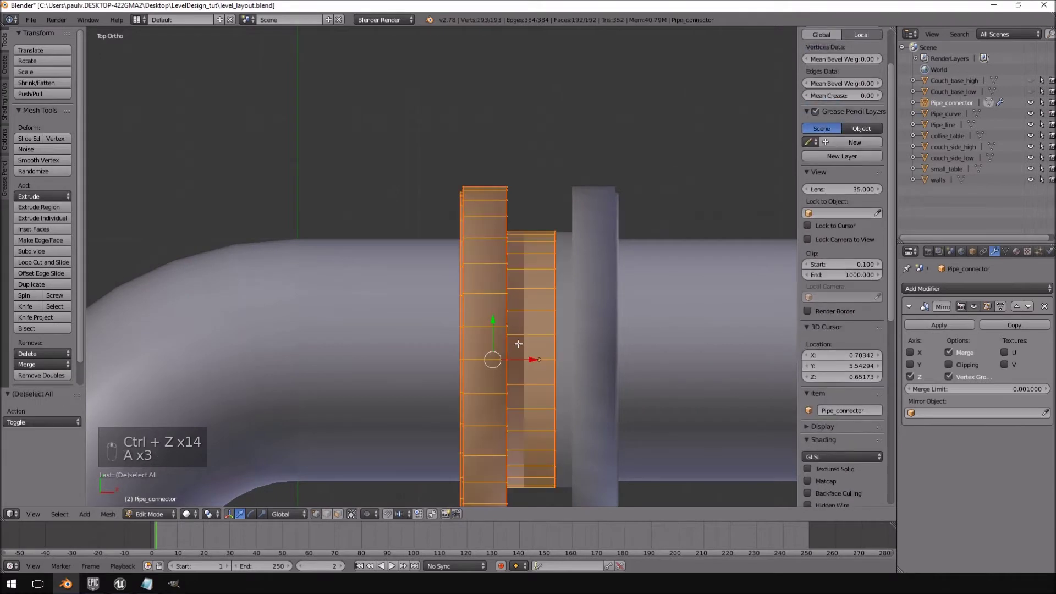
drag(533, 360, 614, 377)
Enable clipping on the Mirror modifier and move the mesh -0.018 along X to close up with the mirrored half
click(950, 365)
drag(617, 361, 613, 361)
scroll(547, 349, up, 8)
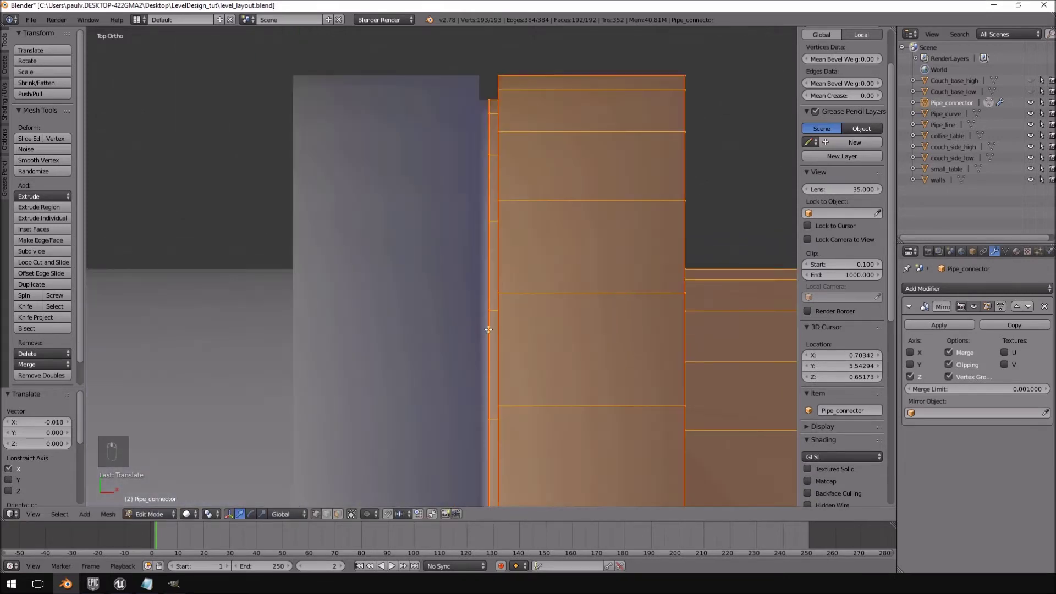
key(Tab)
scroll(528, 302, down, 5)
middle_drag(528, 302, 644, 275)
scroll(521, 229, down, 4)
key(Tab)
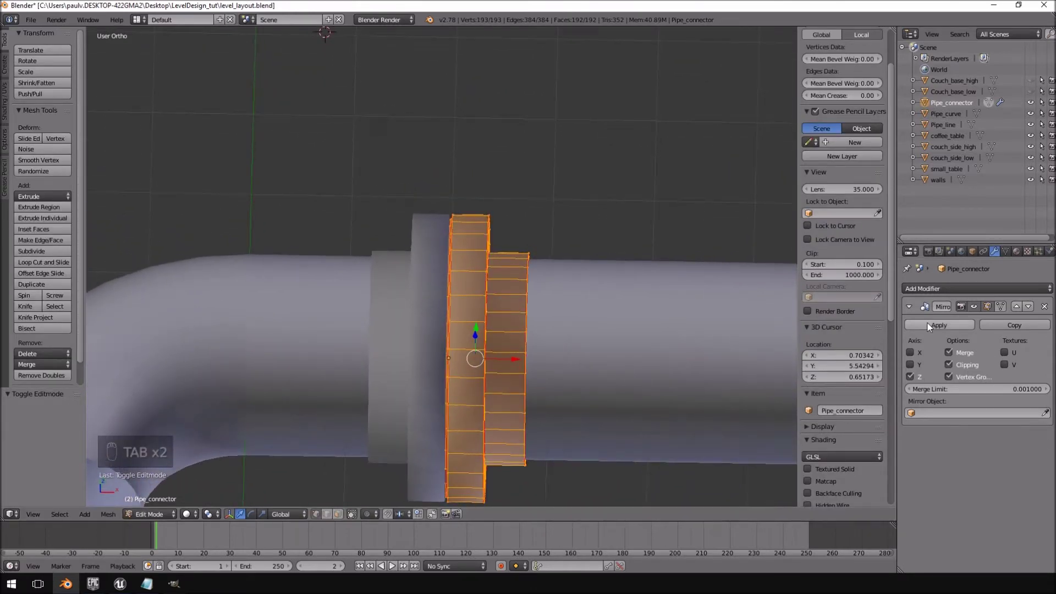
Apply the Mirror modifier to the connector and inspect the groove between its two wide rings
key(Tab)
click(951, 329)
key(Tab)
middle_drag(495, 330, 523, 283)
key(KP_7)
scroll(448, 305, up, 4)
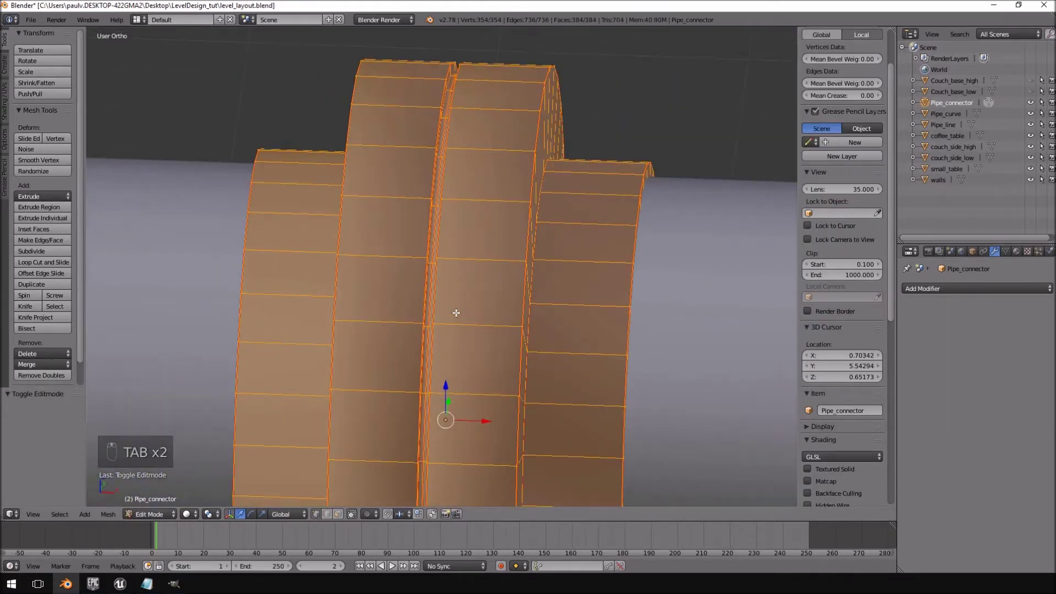
scroll(453, 322, down, 3)
middle_drag(453, 322, 437, 244)
scroll(437, 245, up, 2)
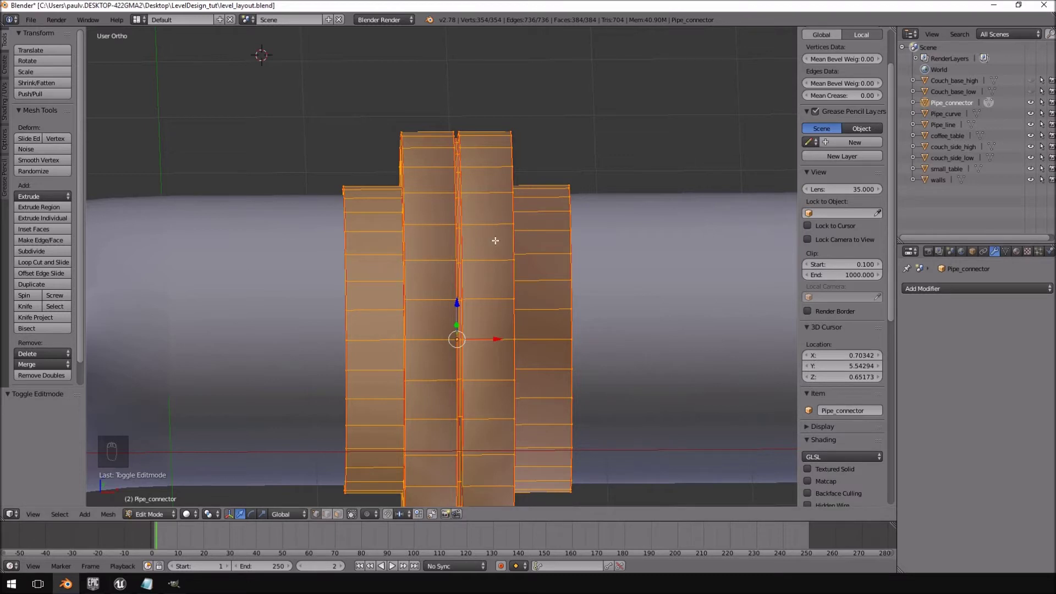
Undo applying the Mirror modifier to the connector
key(Tab)
key(ctrl+z)
key(ctrl+z)
key(ctrl+z)
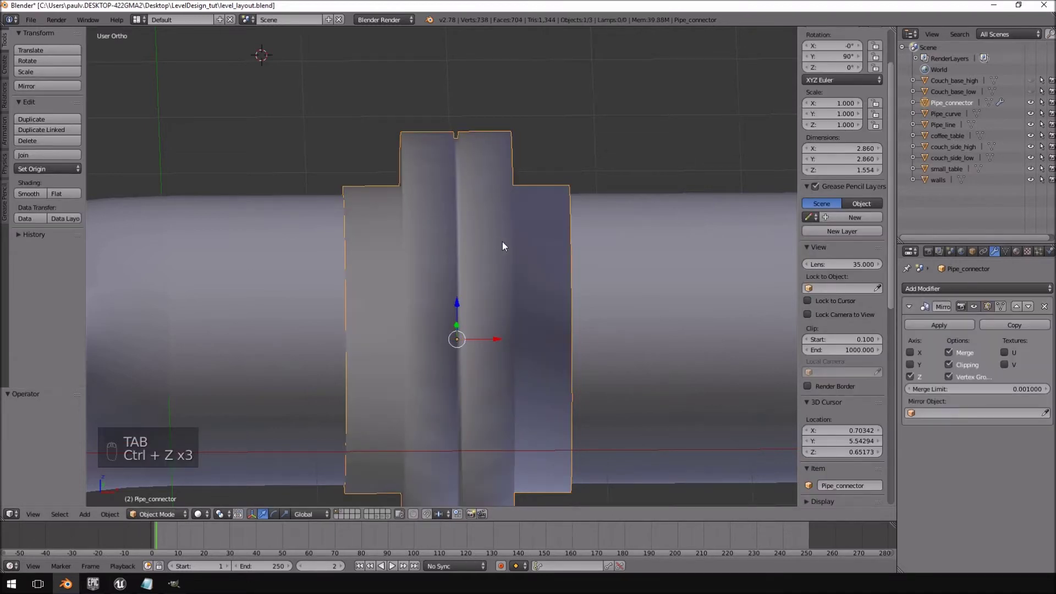
Bevel the wide ring's outer edge loop on the collar side with one segment and an offset of about 0.04
key(Tab)
middle_drag(512, 210, 438, 412)
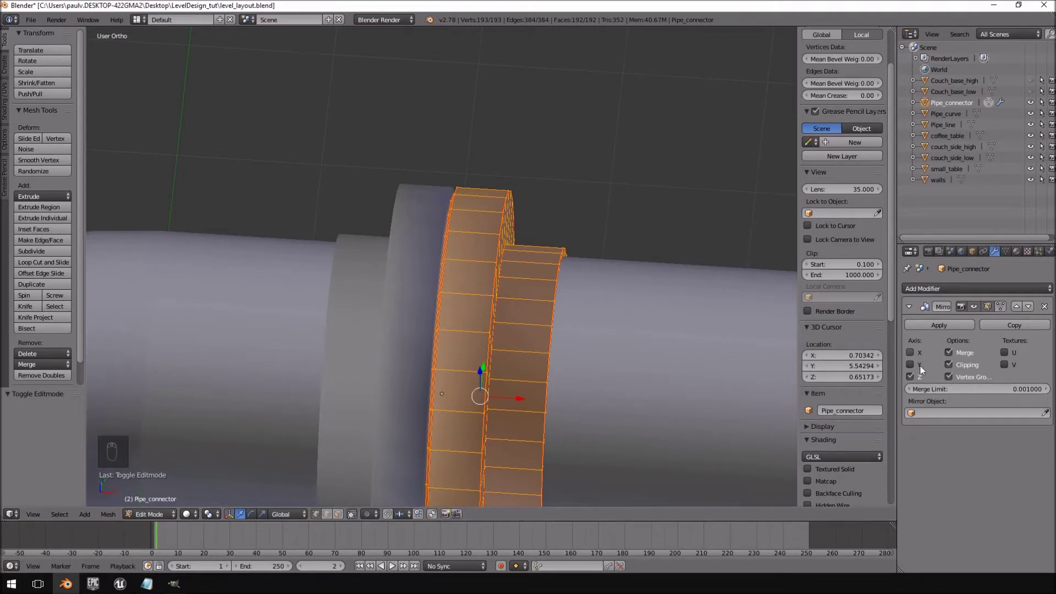
middle_drag(460, 275, 530, 307)
scroll(480, 254, up, 6)
key(Tab)
key(Tab)
alt+click(524, 127)
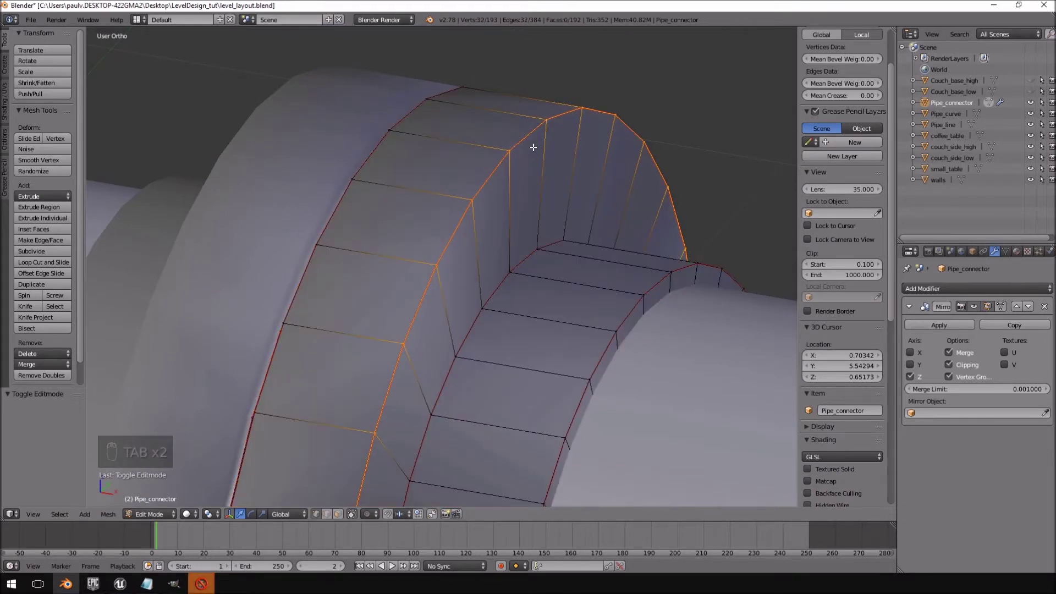
key(ctrl+b)
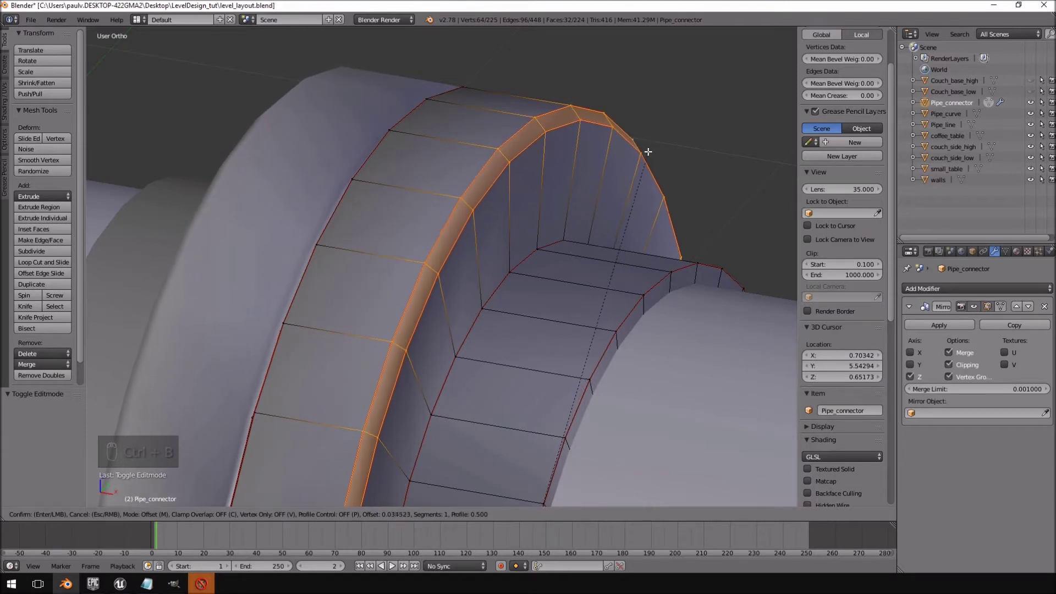
click(645, 153)
Inspect the bevelled ring and select its outer edge loop next to the mirrored half to examine the groove
key(Tab)
scroll(615, 204, down, 3)
mouse_move(616, 205)
middle_down()
mouse_move(618, 245)
mouse_move(649, 206)
mouse_move(622, 217)
mouse_move(564, 303)
mouse_move(502, 255)
mouse_move(629, 211)
middle_up()
key(Tab)
scroll(622, 217, up, 4)
right_click(641, 204)
alt+right_click(640, 211)
middle_drag(641, 212, 622, 182)
scroll(622, 183, down, 6)
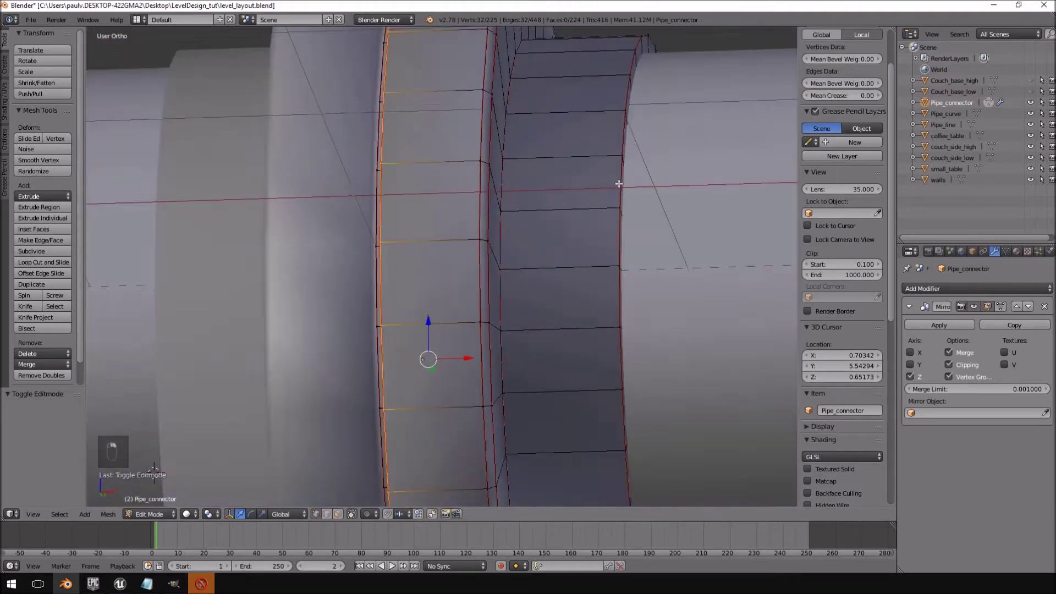
middle_drag(530, 191, 513, 231)
scroll(605, 253, up, 5)
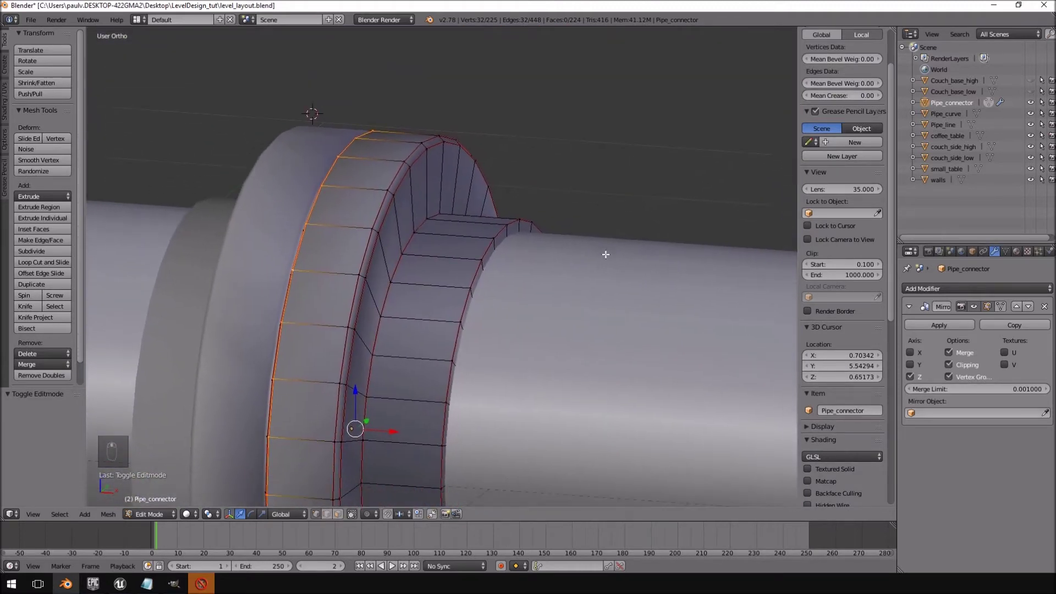
Bevel the outer edge loop at the collar's free end with one segment and an offset of about 0.017
alt+right_click(620, 153)
scroll(632, 220, down, 5)
mouse_move(632, 219)
middle_down()
mouse_move(629, 236)
mouse_move(641, 231)
middle_up()
scroll(641, 231, up, 3)
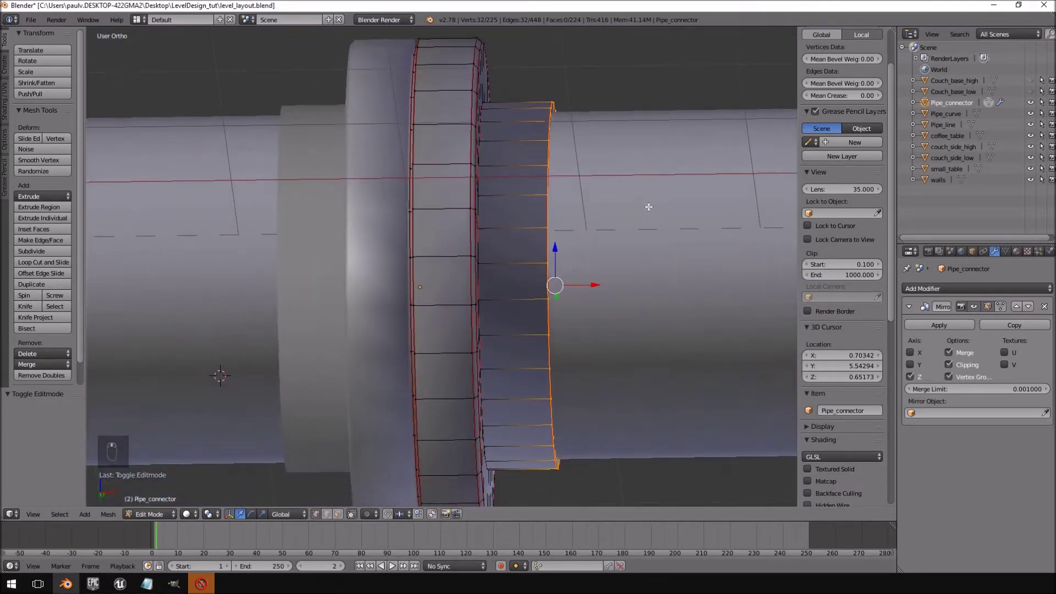
key(ctrl+b)
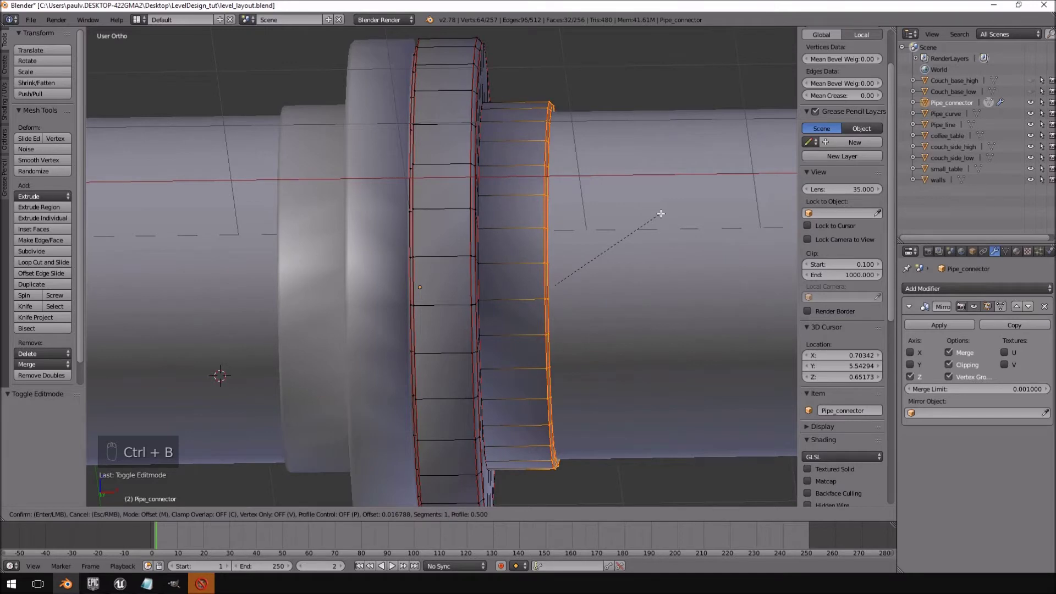
click(660, 213)
Examine the bevelled, mirrored connector in object mode from the pipe's end, the side and above
scroll(642, 214, down, 5)
key(Tab)
middle_drag(637, 214, 379, 212)
key(KP_7)
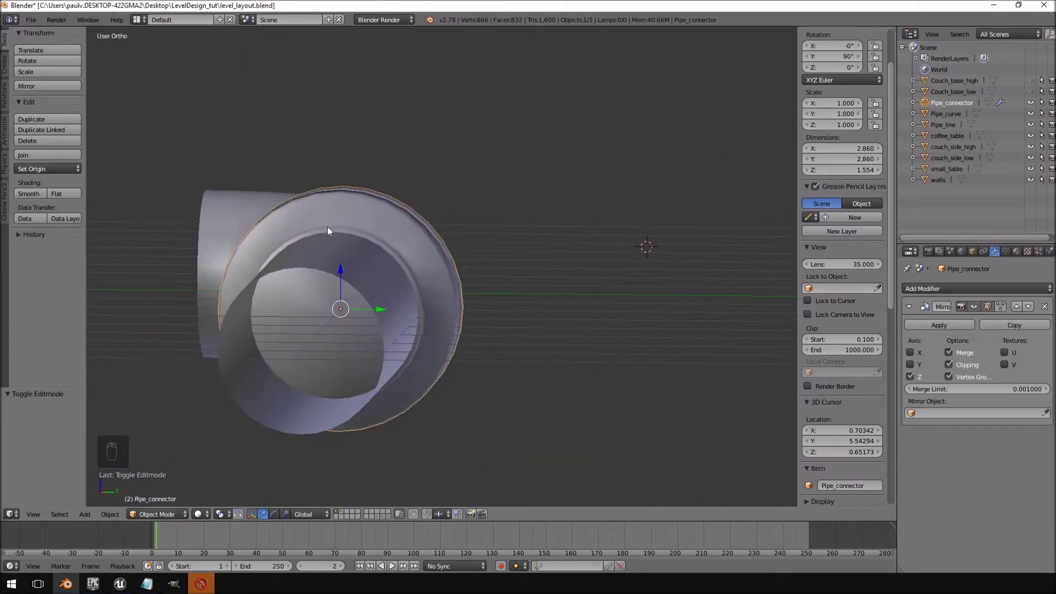
middle_drag(454, 377, 461, 346)
middle_drag(349, 236, 394, 239)
middle_drag(515, 285, 555, 274)
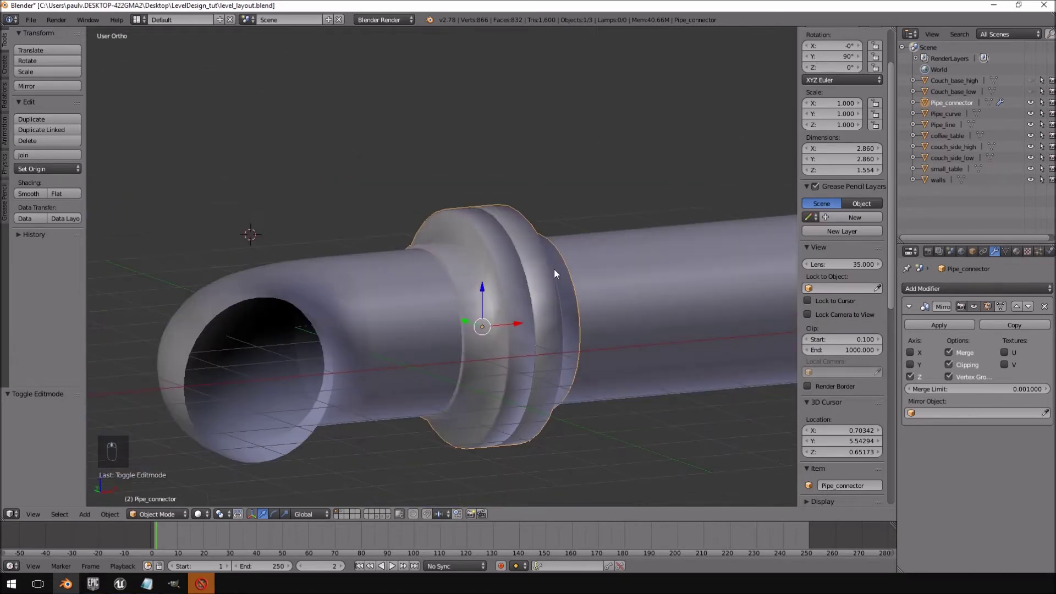
key(KP_7)
scroll(553, 268, up, 5)
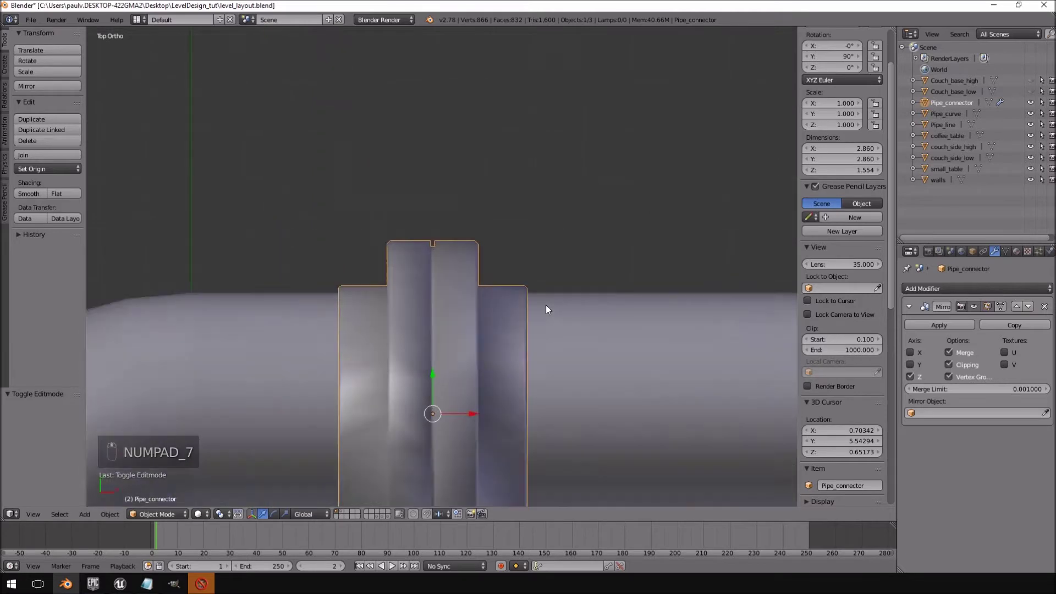
middle_drag(447, 293, 632, 107)
Deselect everything, reset the 3D cursor to the world origin and add a circle mesh with 6 vertices there
key(a)
key(a)
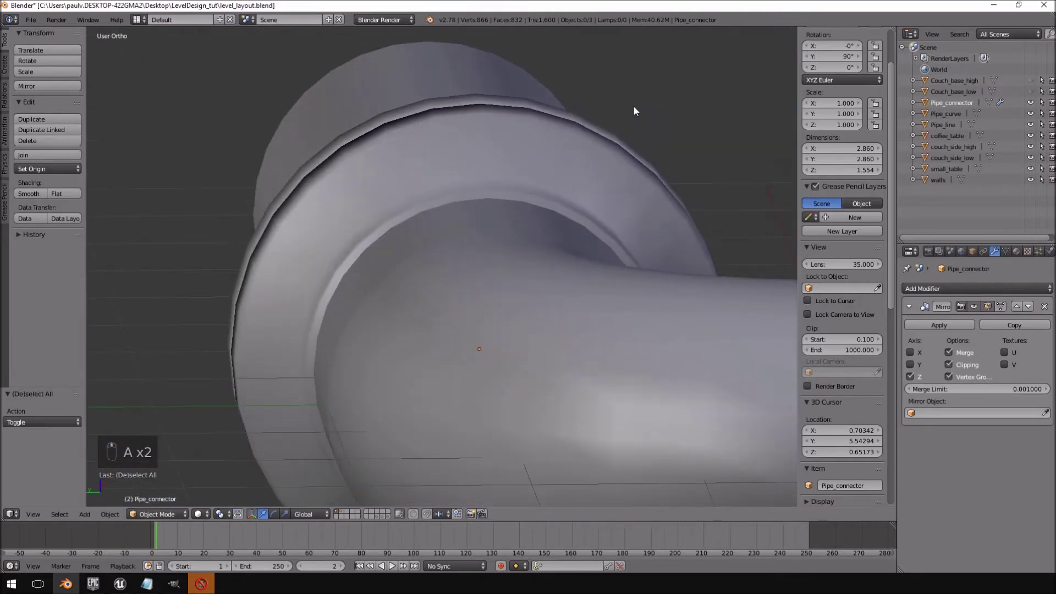
scroll(624, 169, down, 3)
middle_drag(623, 168, 486, 195)
key(shift+c)
scroll(469, 215, up, 2)
key(shift+a)
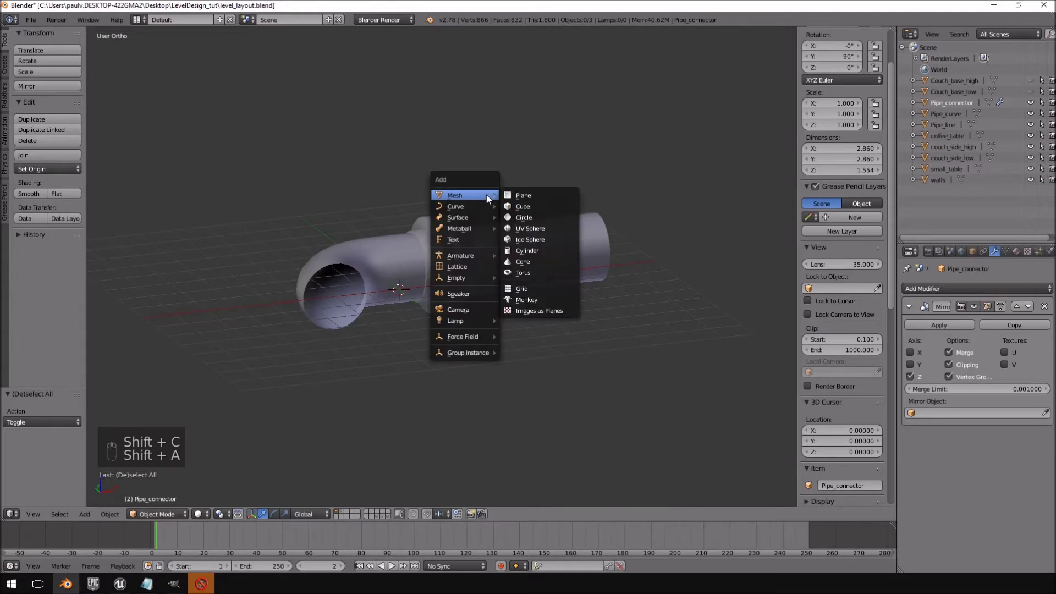
click(520, 217)
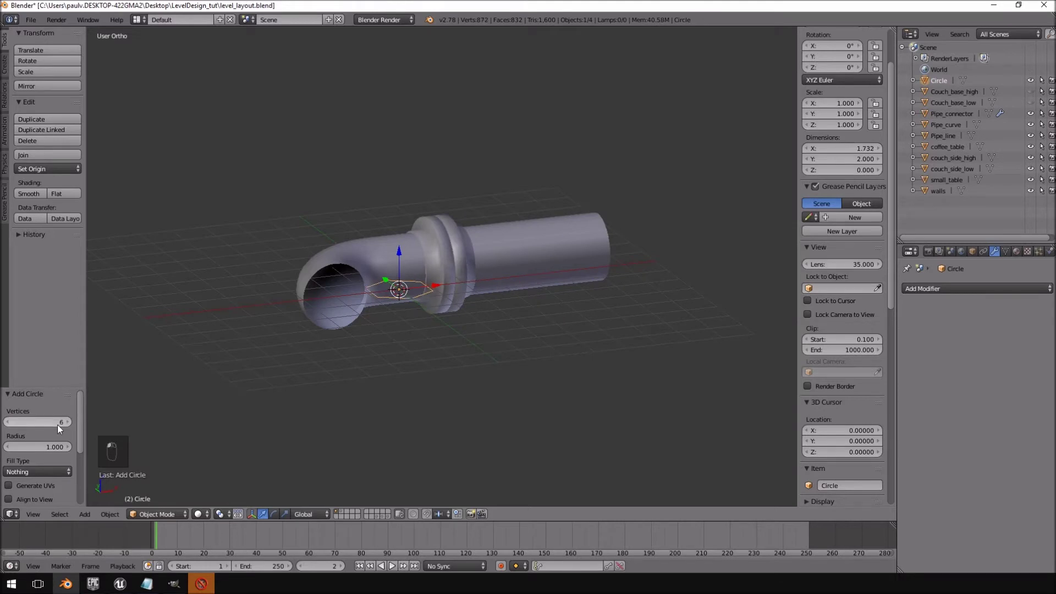
Rotate the six-sided circle 90° in the front view and raise it 3 units above the pipe
key(KP_7)
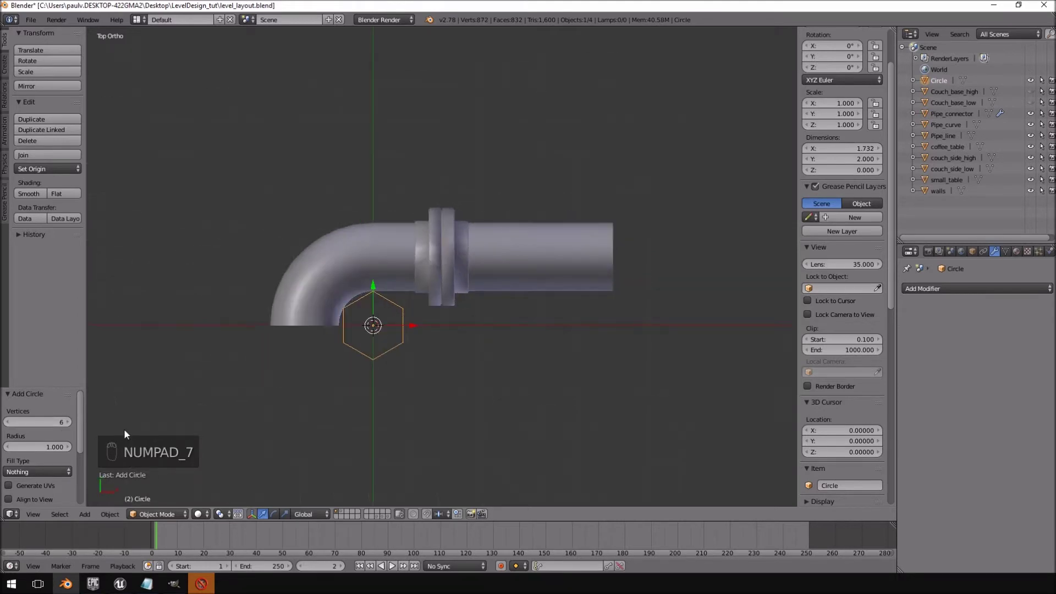
key(KP_1)
text(r90)
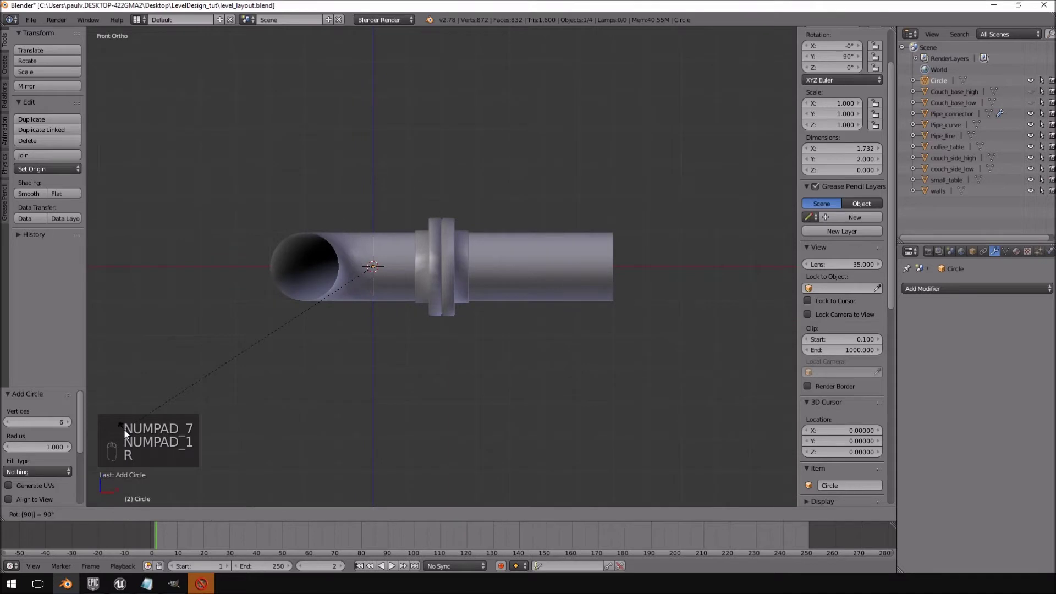
key(Return)
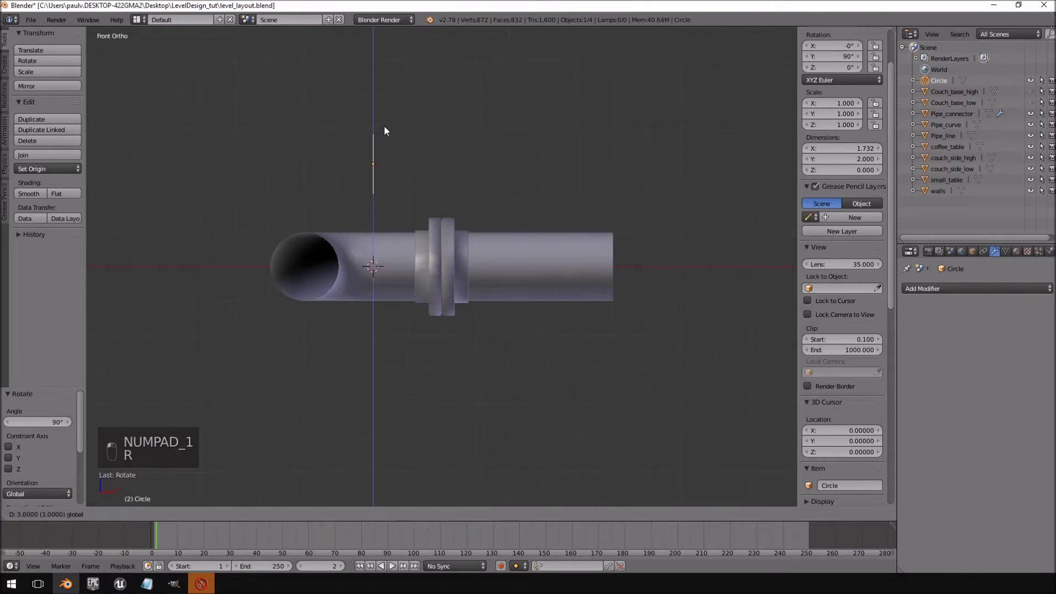
Extrude the hexagon's outline 0.9 units along negative X in edit mode
key(Tab)
key(KP_3)
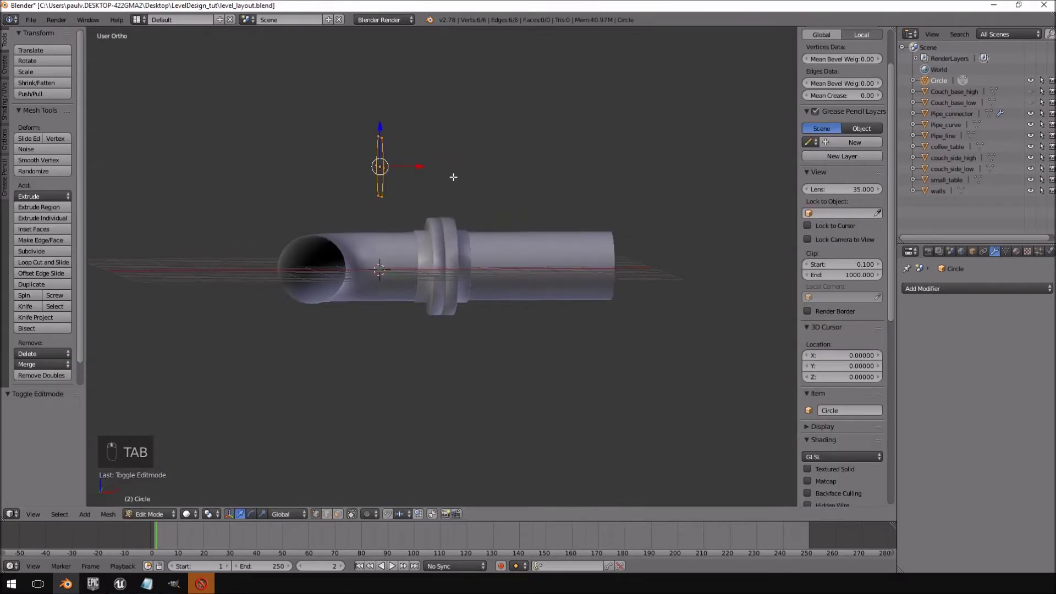
key(KP_1)
key(e)
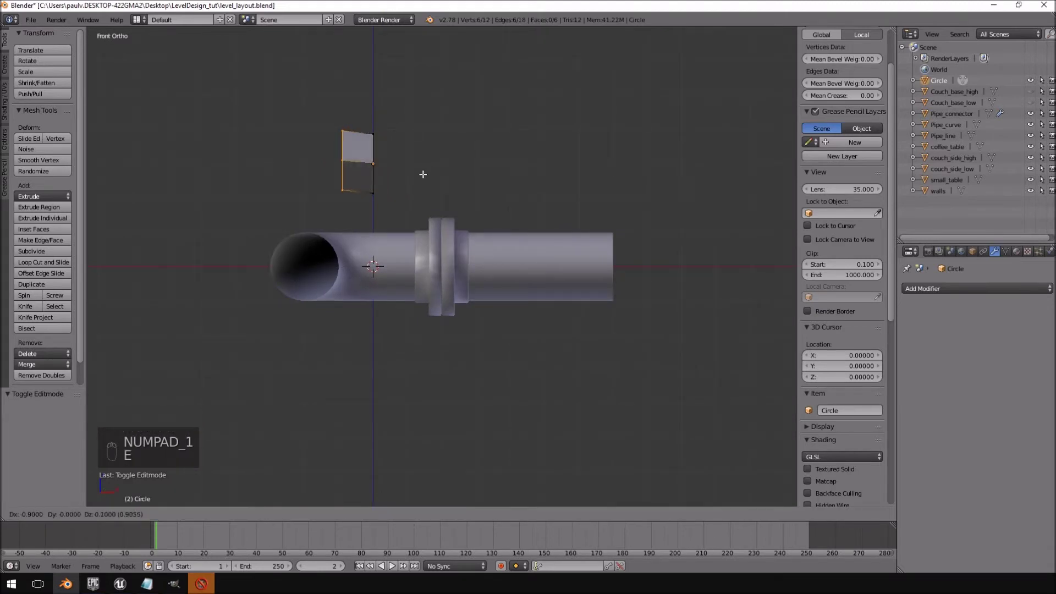
click(423, 176)
Extrude the hexagon's front edge loop in place and merge the new vertices at center to cap the end
middle_drag(423, 176, 495, 184)
scroll(556, 198, up, 4)
shift+middle_drag(617, 217, 456, 311)
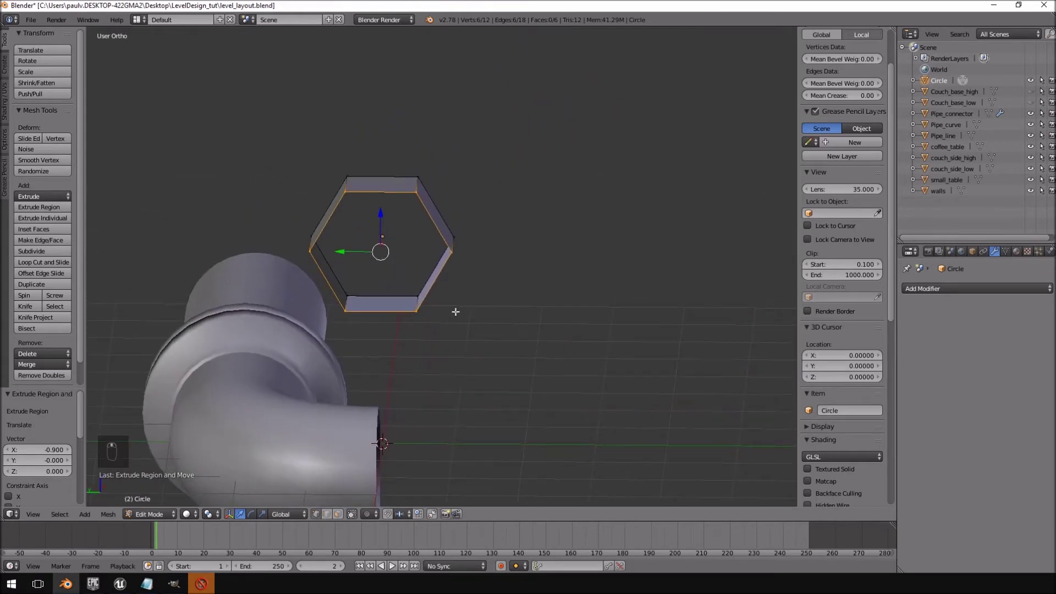
key(e)
right_click(440, 267)
key(alt+m)
click(441, 270)
Extrude the hexagon's open back edge loop in place and scale it by 1.4 to form a wider rim
middle_drag(441, 271, 293, 153)
middle_drag(377, 211, 419, 218)
middle_drag(357, 210, 472, 393)
scroll(341, 216, up, 2)
alt+right_click(392, 331)
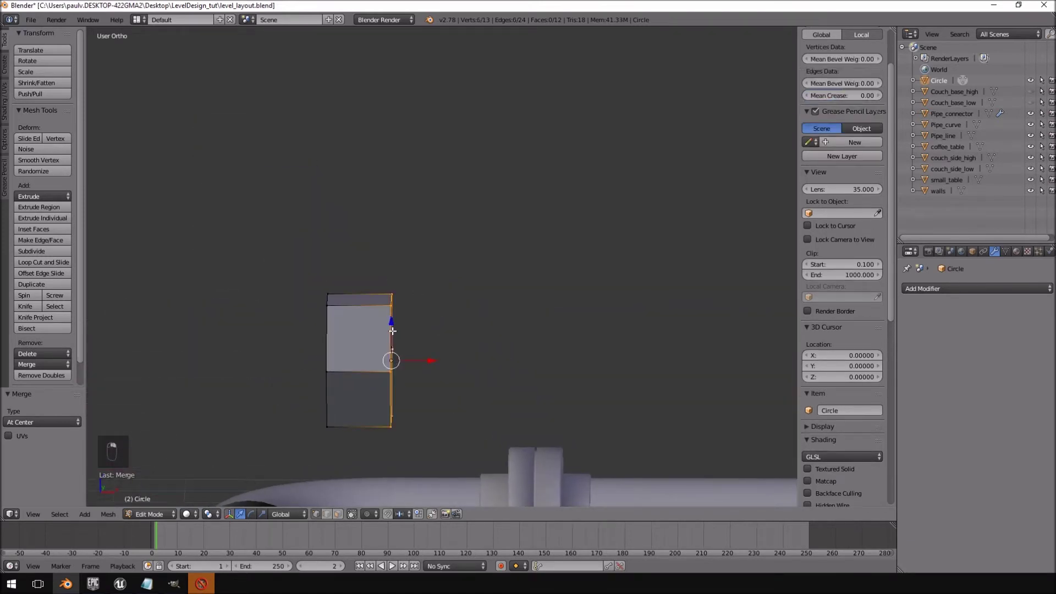
key(KP_1)
key(KP_3)
key(KP_1)
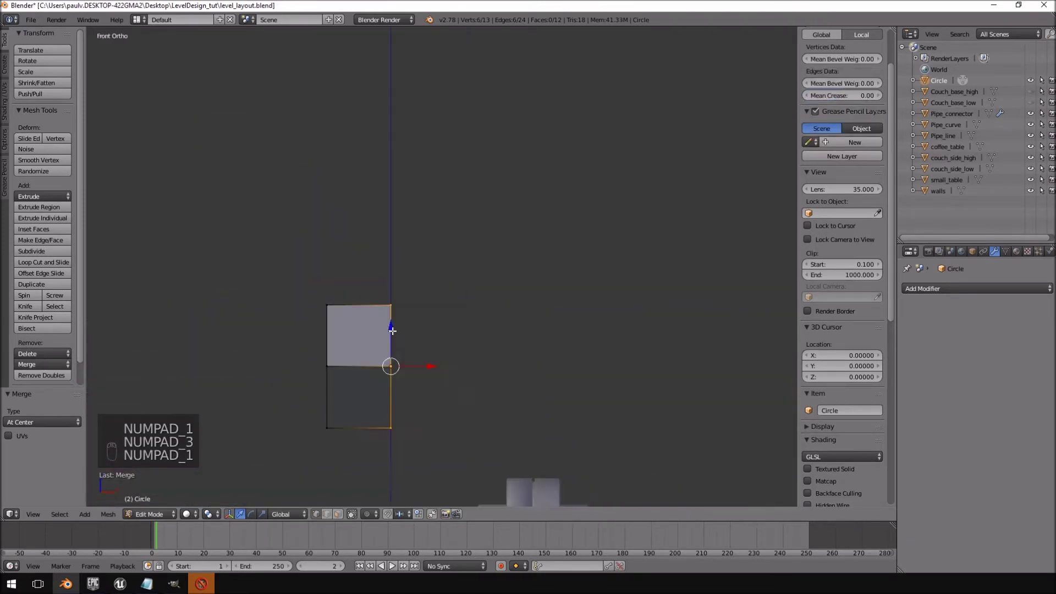
key(e)
key(s)
right_click(545, 352)
key(s)
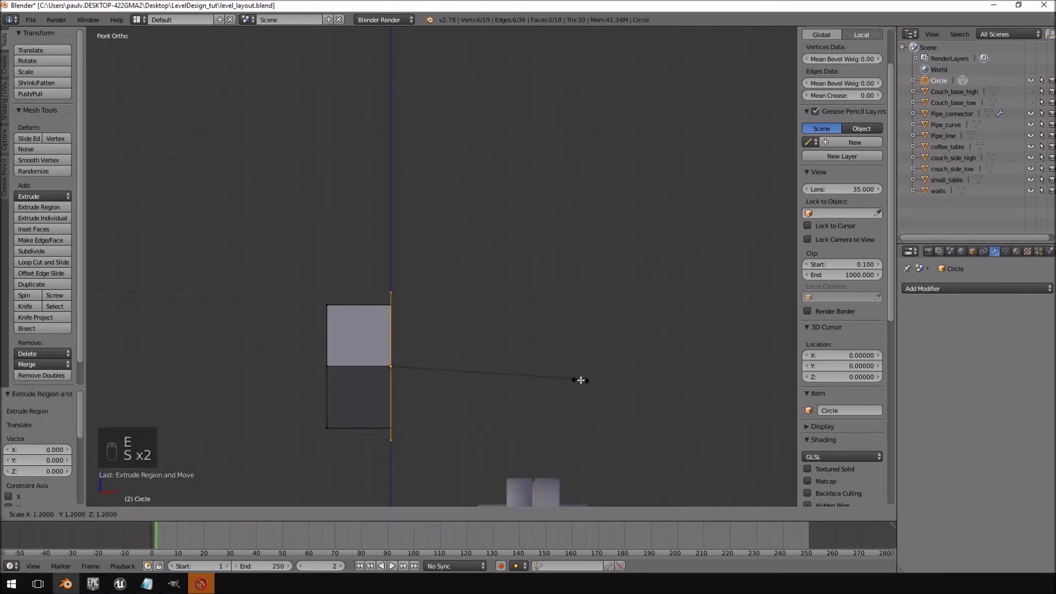
click(603, 409)
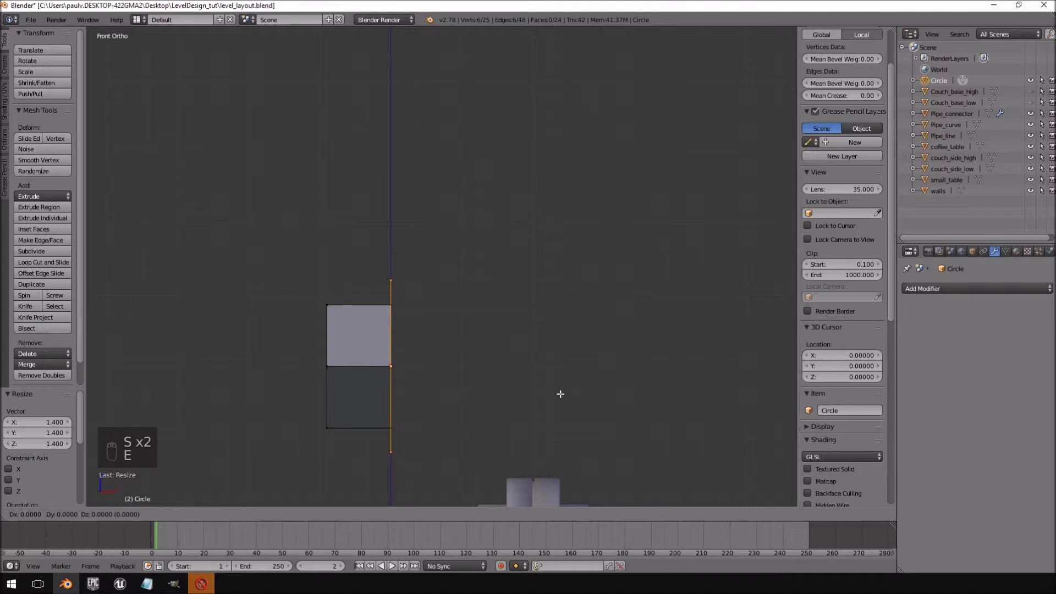
Extrude the wider rim 0.7 units along X and return to object mode
key(e)
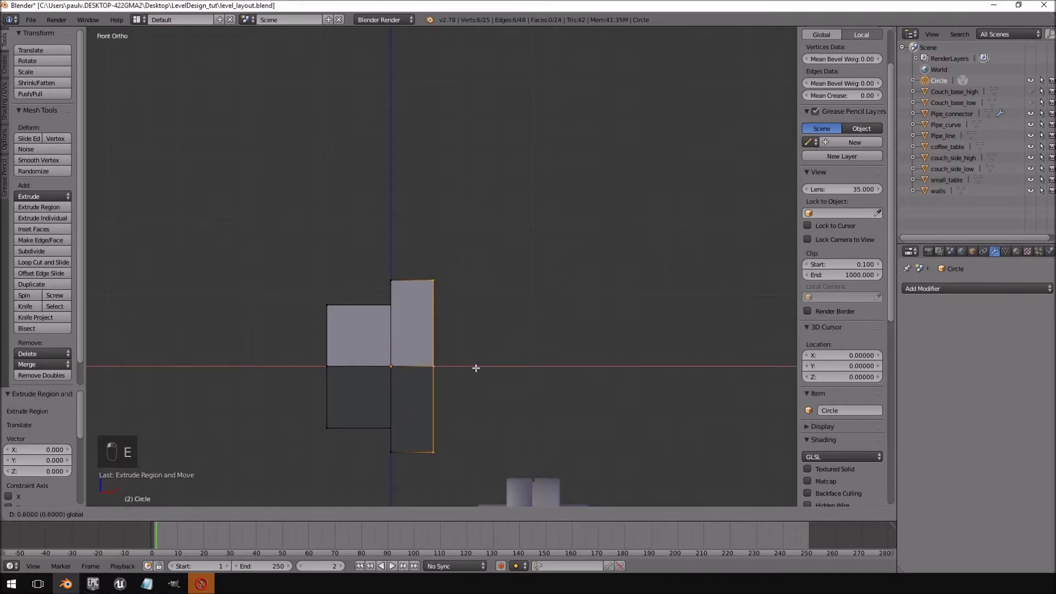
click(479, 368)
middle_drag(479, 368, 538, 325)
scroll(537, 325, down, 5)
scroll(538, 327, up, 4)
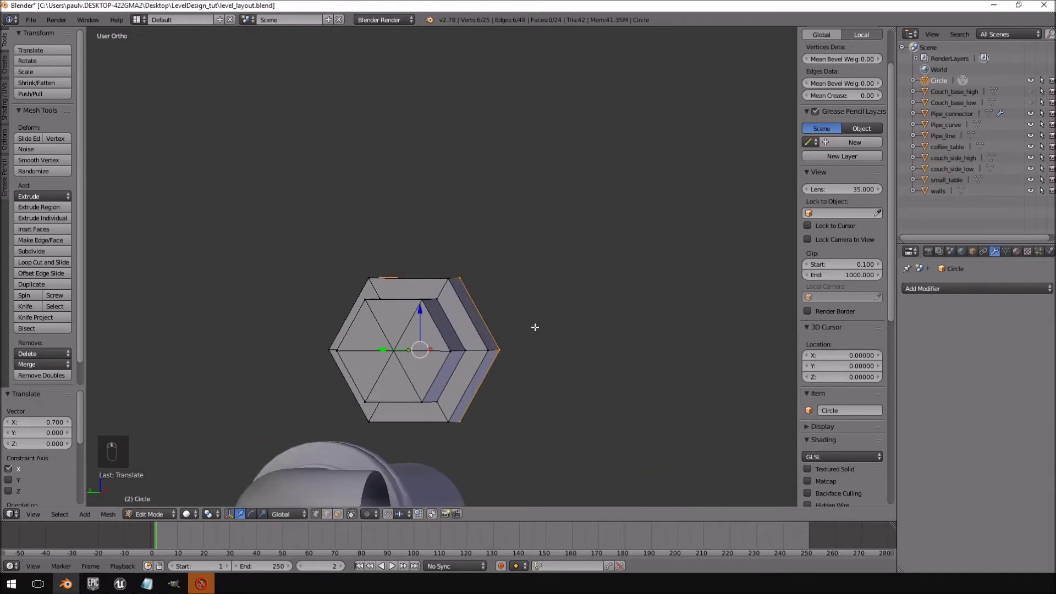
key(Tab)
Hide the curved pipe piece and select the hexagonal bolt
key(KP_1)
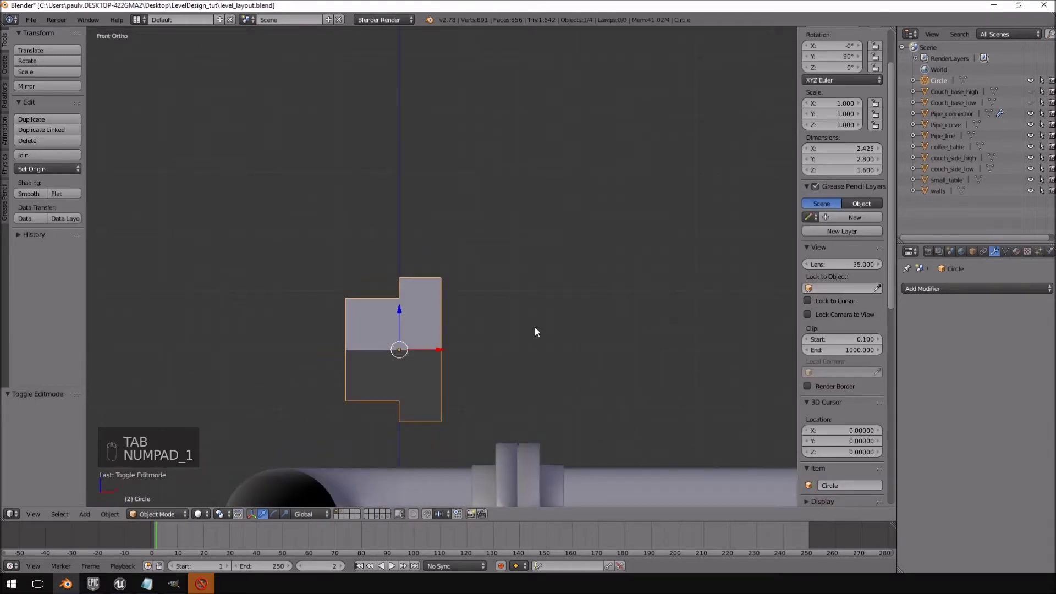
scroll(515, 346, down, 3)
right_click(378, 405)
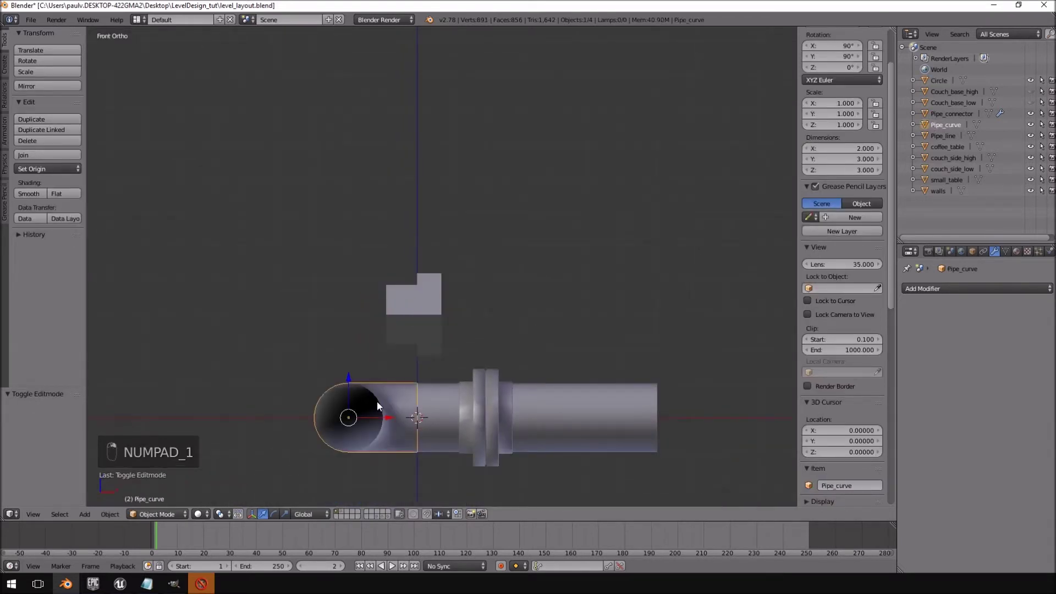
key(h)
middle_drag(391, 399, 444, 320)
right_click(443, 320)
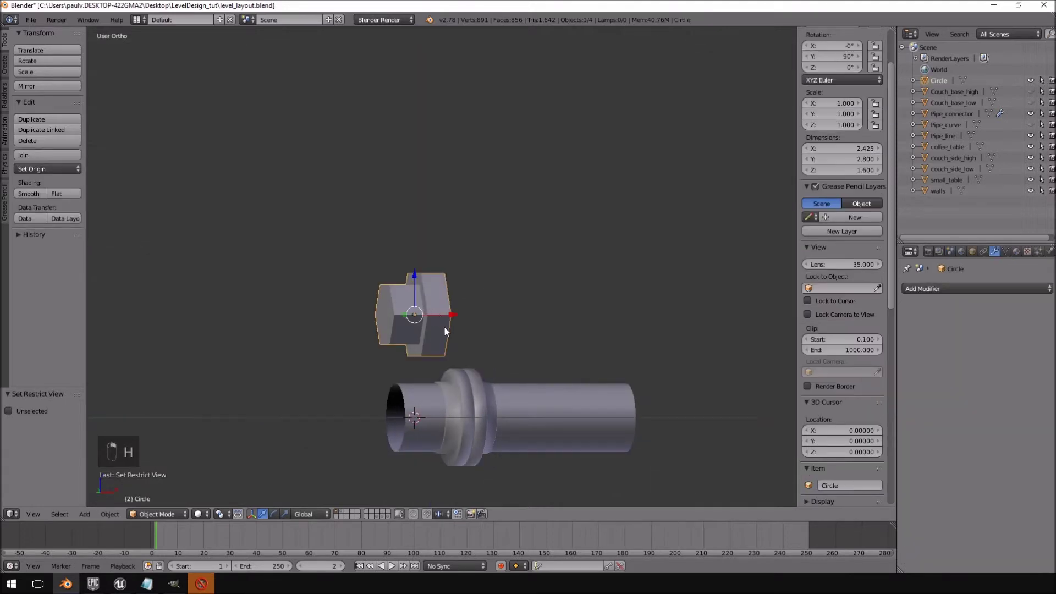
Scale the bolt to 0.2 in the left view and move it 1.5 units along Y and -1.9 units along Z onto the flange
key(KP_3)
key(ctrl+KP_3)
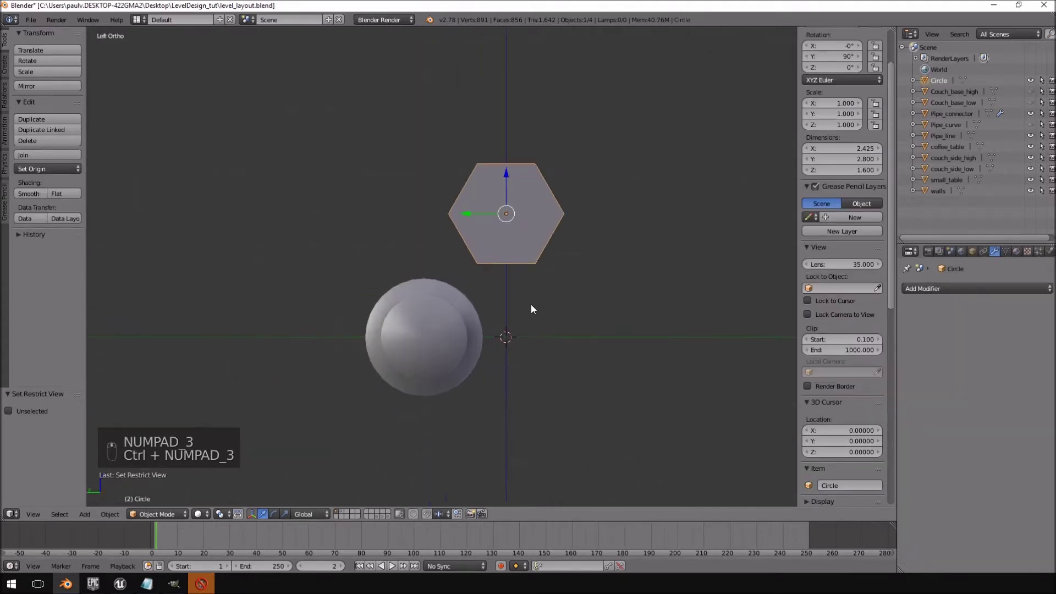
key(s)
click(547, 223)
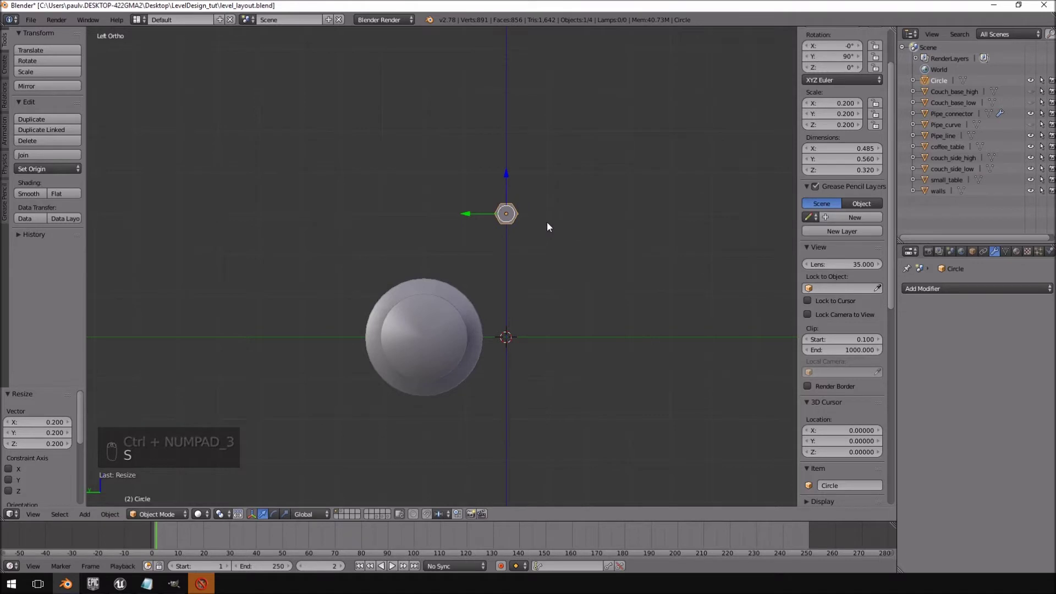
key(f)
key(g)
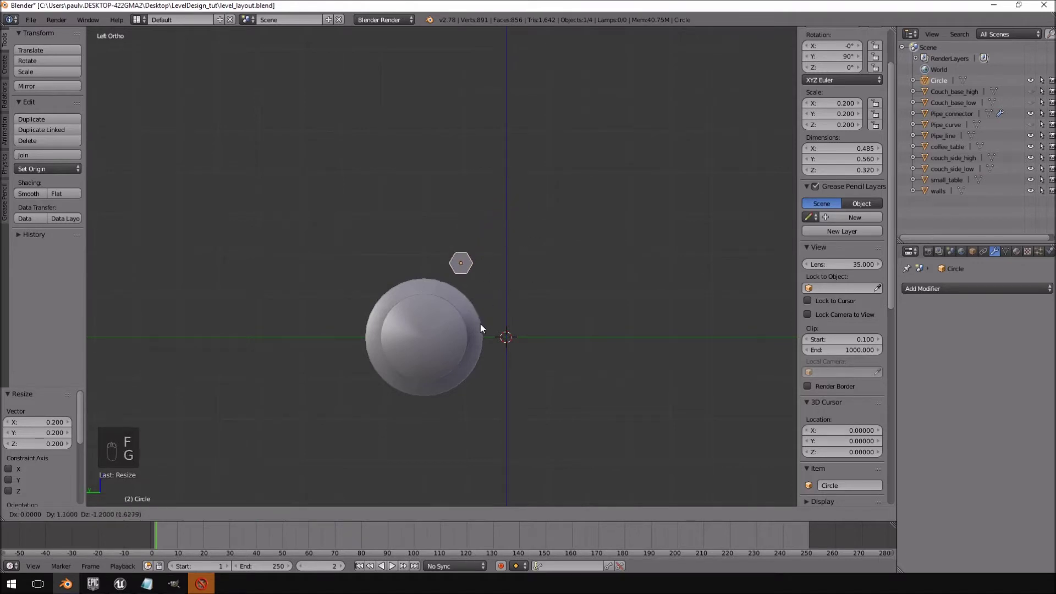
click(465, 349)
Fit the bolt to the width of the flange's rim by scaling it by 0.4 and 1.2
scroll(467, 350, up, 6)
scroll(526, 186, down, 3)
scroll(606, 203, up, 8)
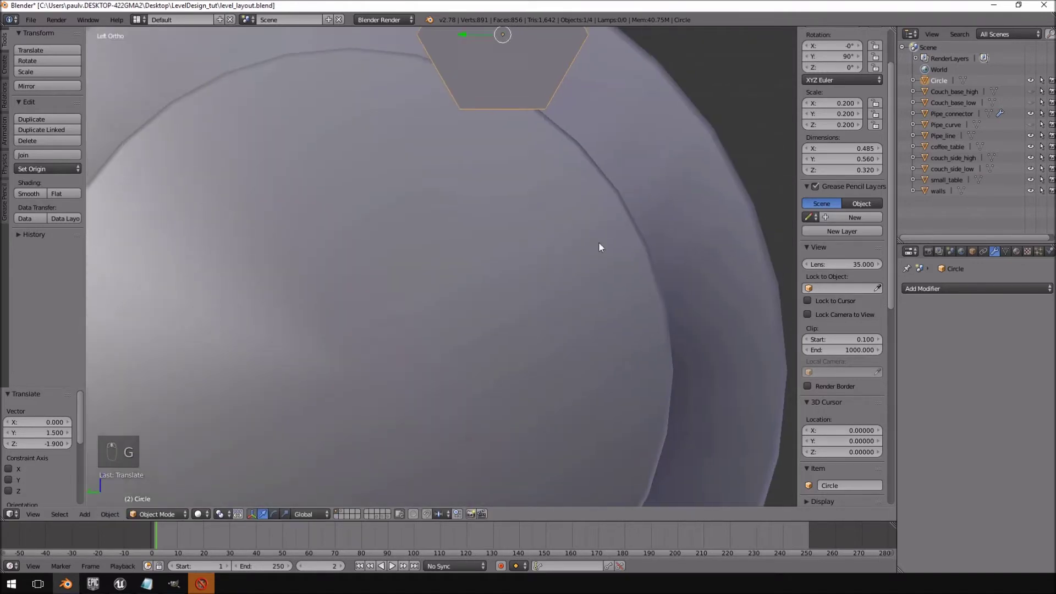
scroll(606, 203, down, 2)
key(s)
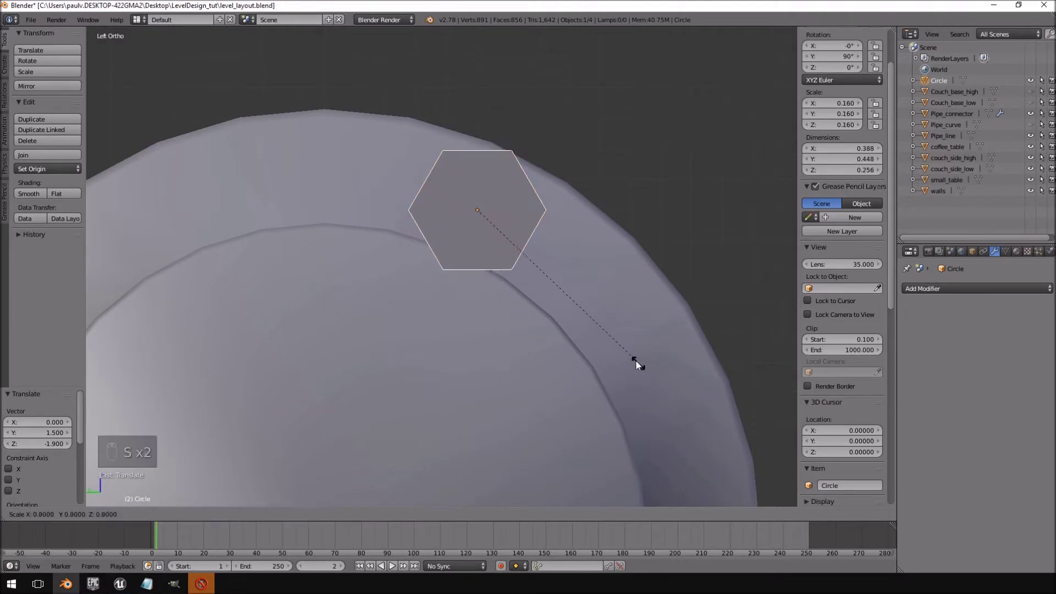
click(555, 289)
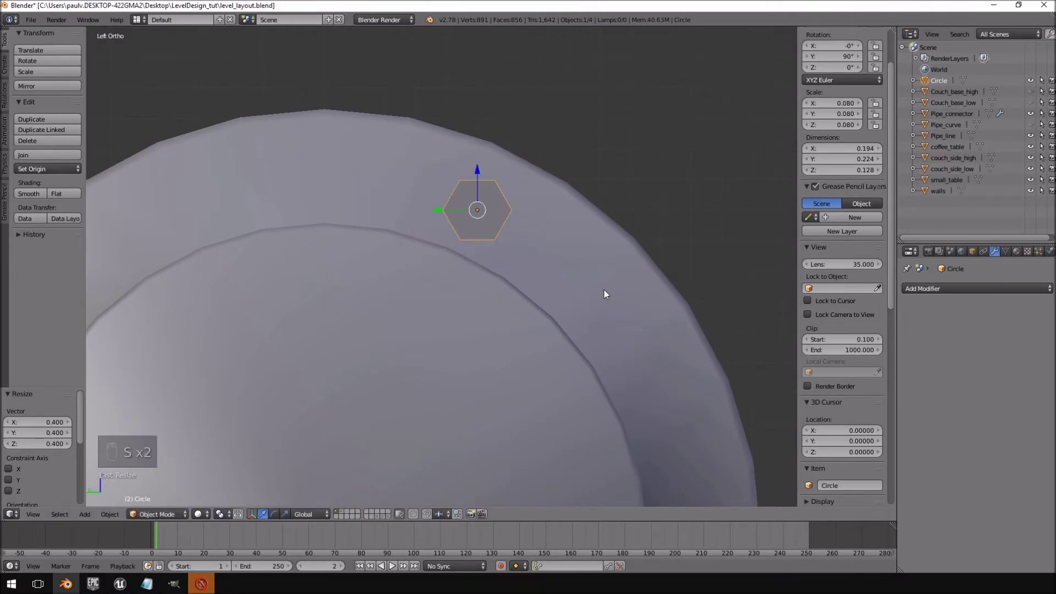
scroll(603, 291, down, 3)
key(s)
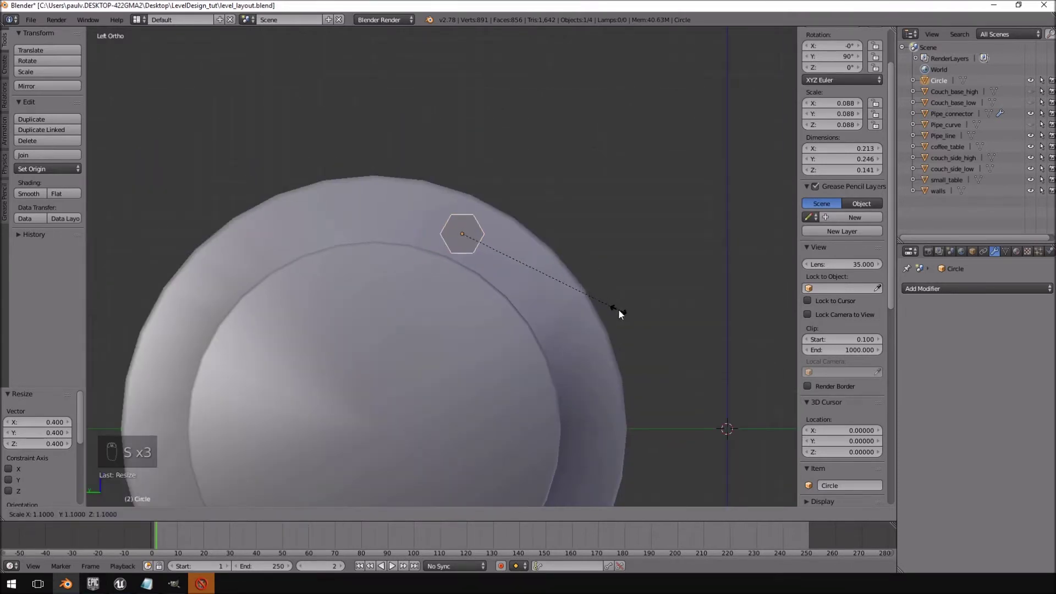
click(624, 315)
Move the bolt along X by 1.5 and a further 0.06 units so its wide base sits against the flange face
scroll(506, 308, up, 2)
middle_drag(507, 307, 417, 318)
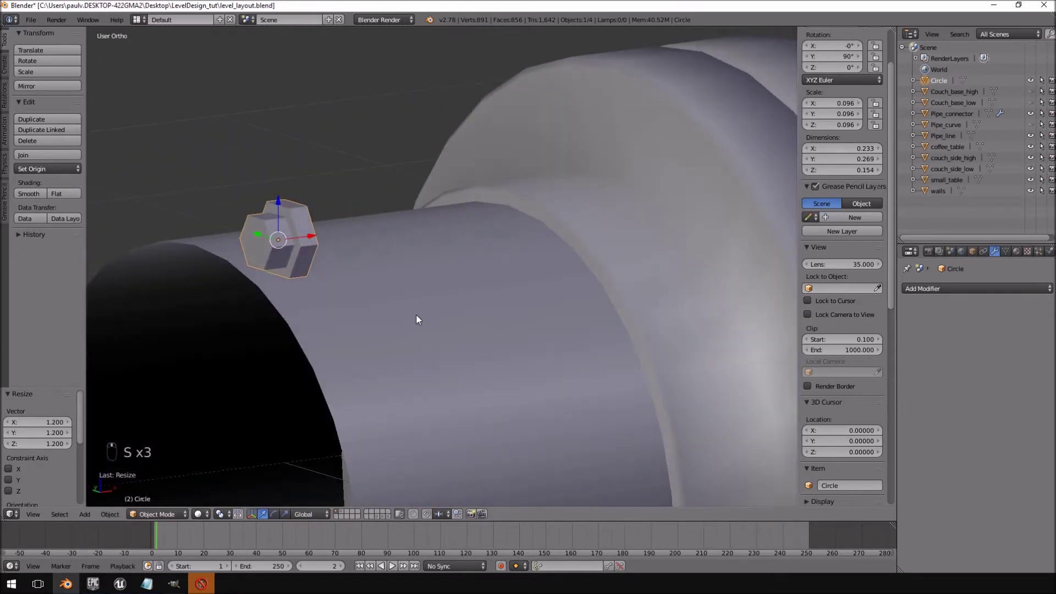
key(KP_3)
key(KP_1)
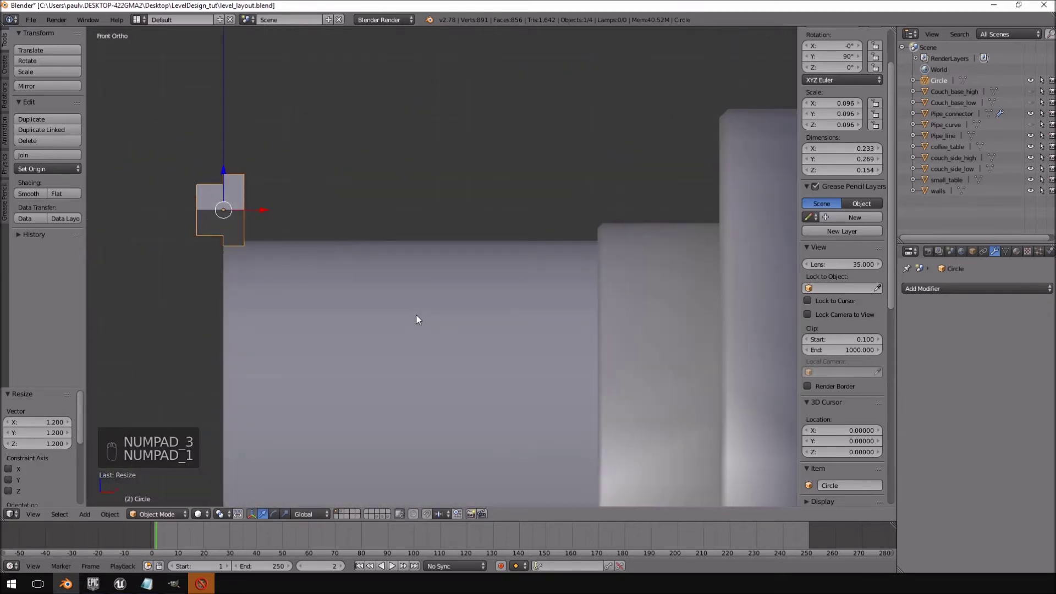
scroll(417, 315, down, 1)
drag(306, 223, 685, 235)
scroll(576, 292, up, 3)
shift+middle_drag(576, 292, 438, 260)
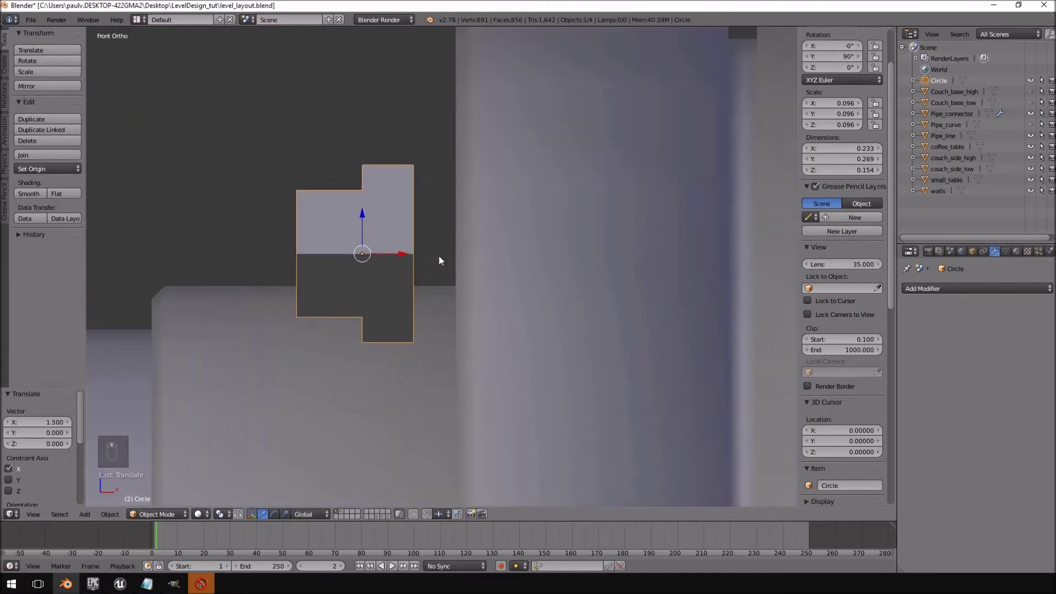
drag(403, 253, 453, 254)
Examine the bolt's placement on the flange from an angle, the front and the left side
scroll(412, 275, down, 5)
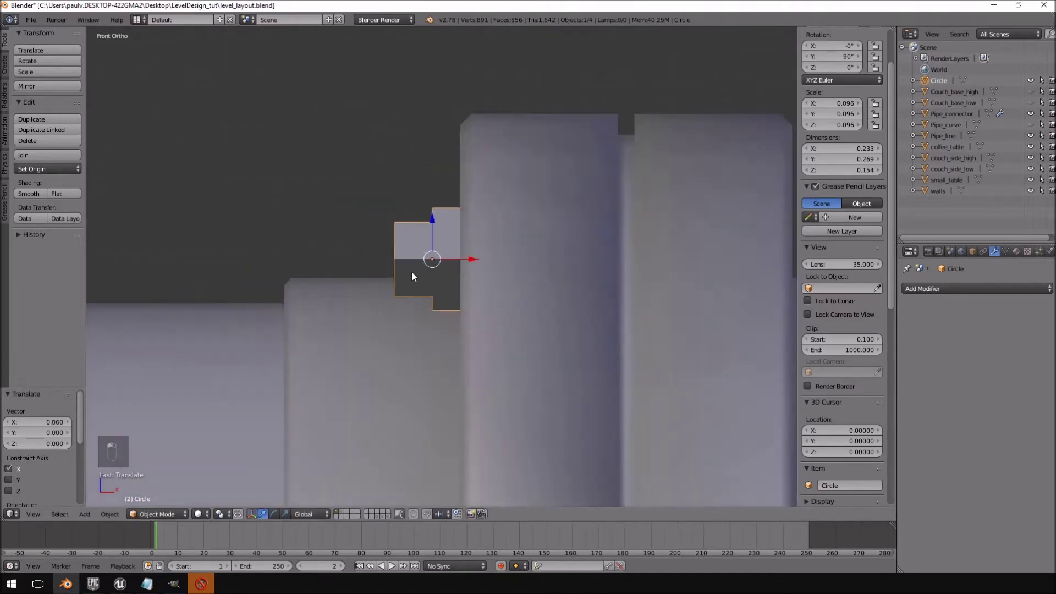
middle_drag(383, 297, 476, 310)
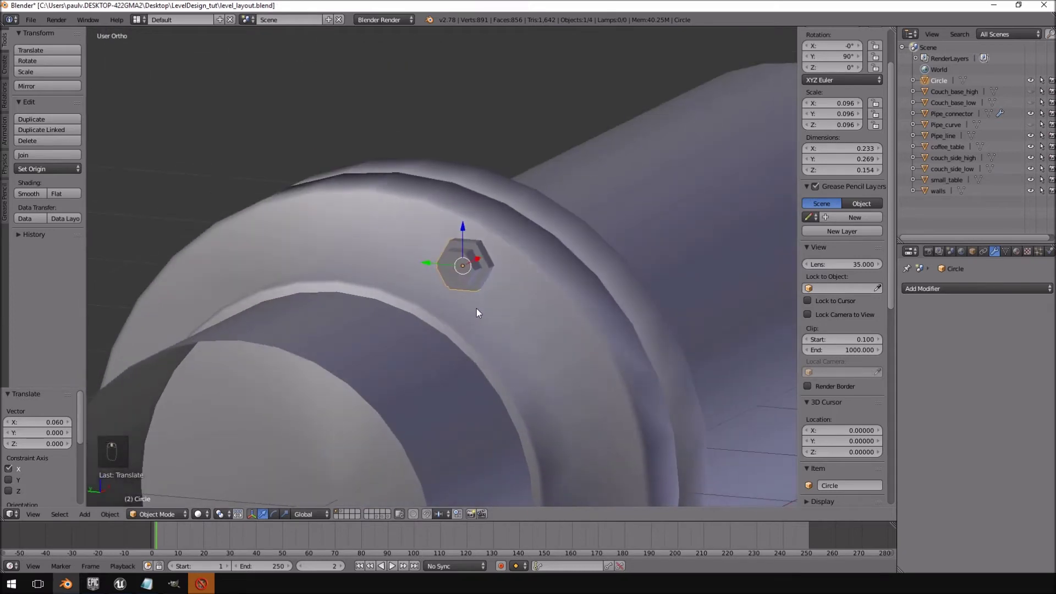
key(KP_3)
key(KP_1)
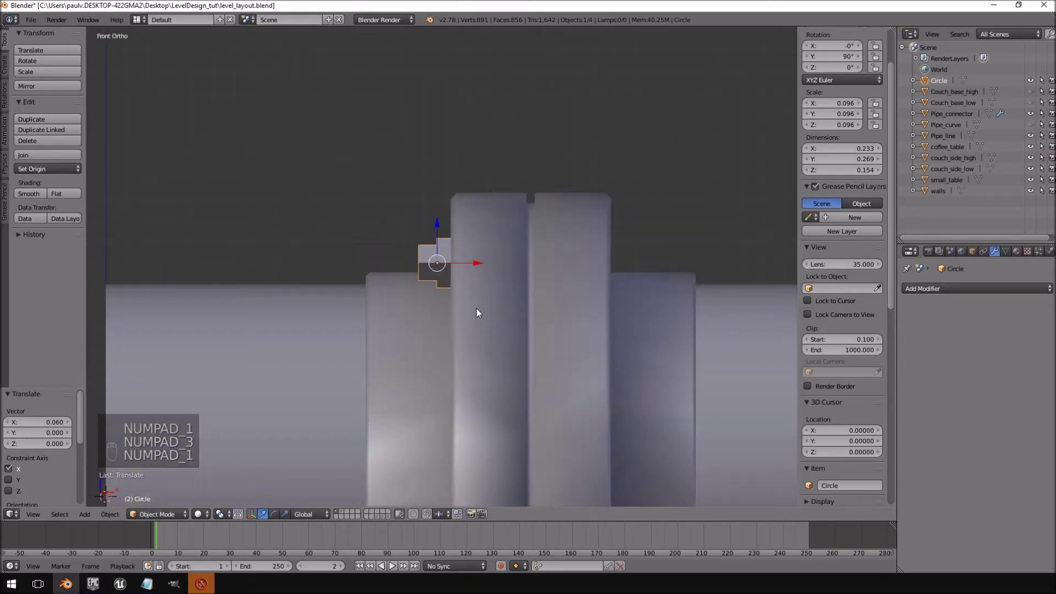
key(ctrl+KP_3)
scroll(476, 312, up, 1)
scroll(513, 307, down, 3)
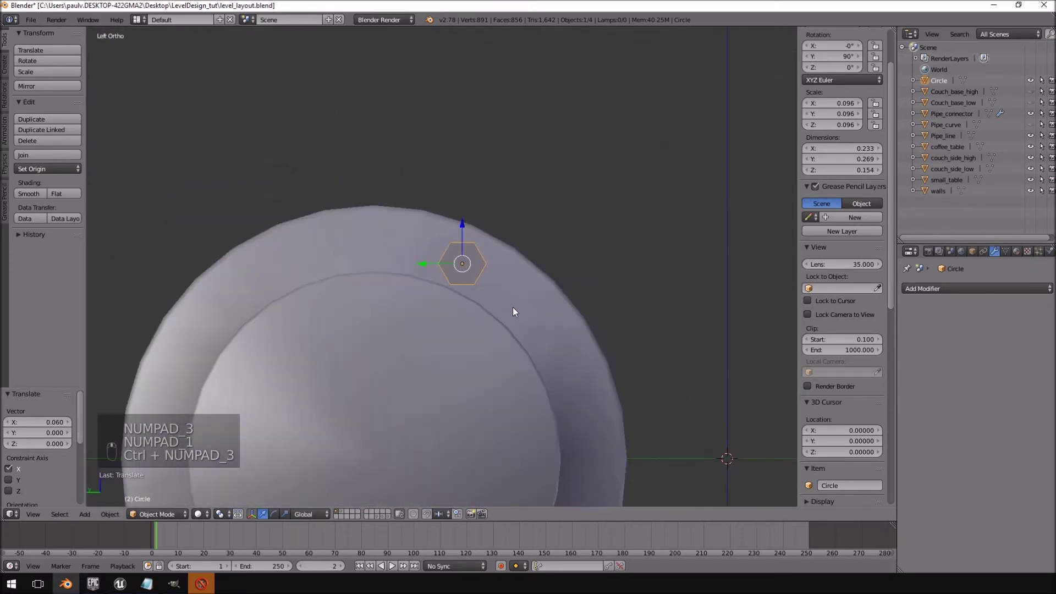
shift+middle_drag(599, 328, 606, 320)
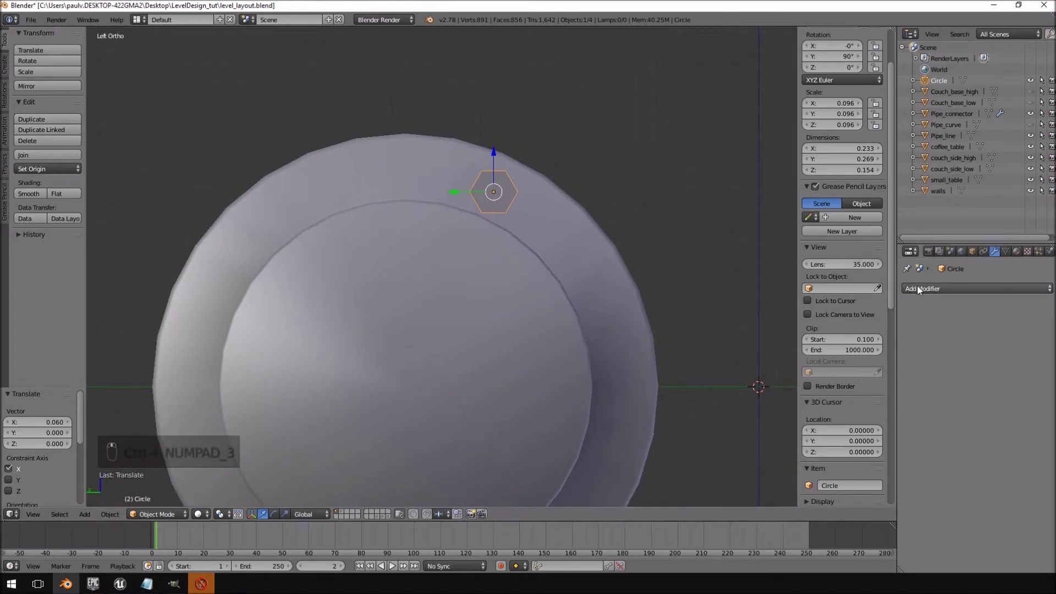
scroll(399, 223, down, 3)
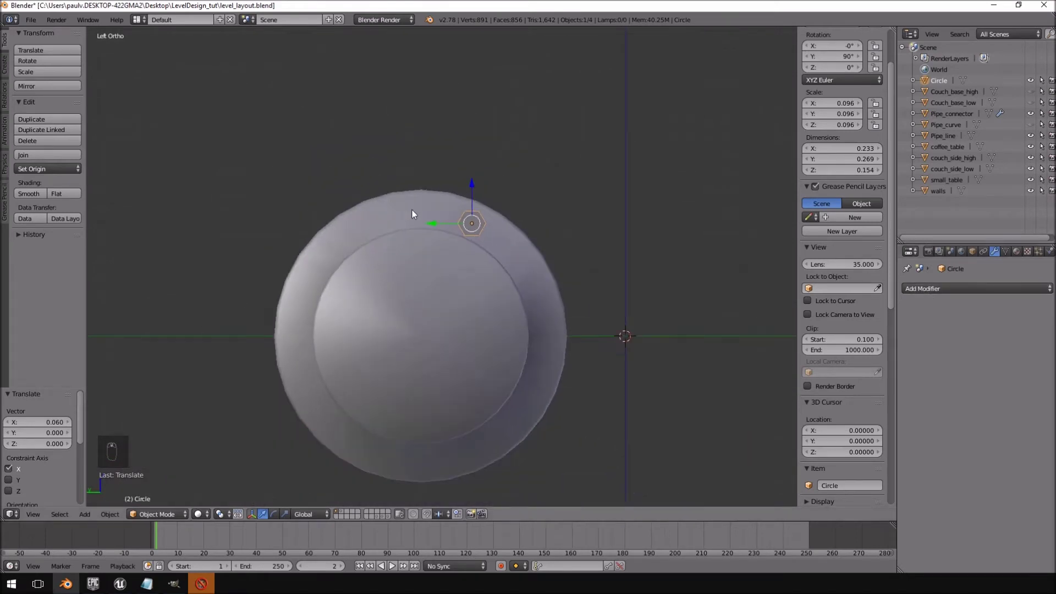
Try a Mirror modifier with the X axis disabled on the bolt, and remove it
click(930, 288)
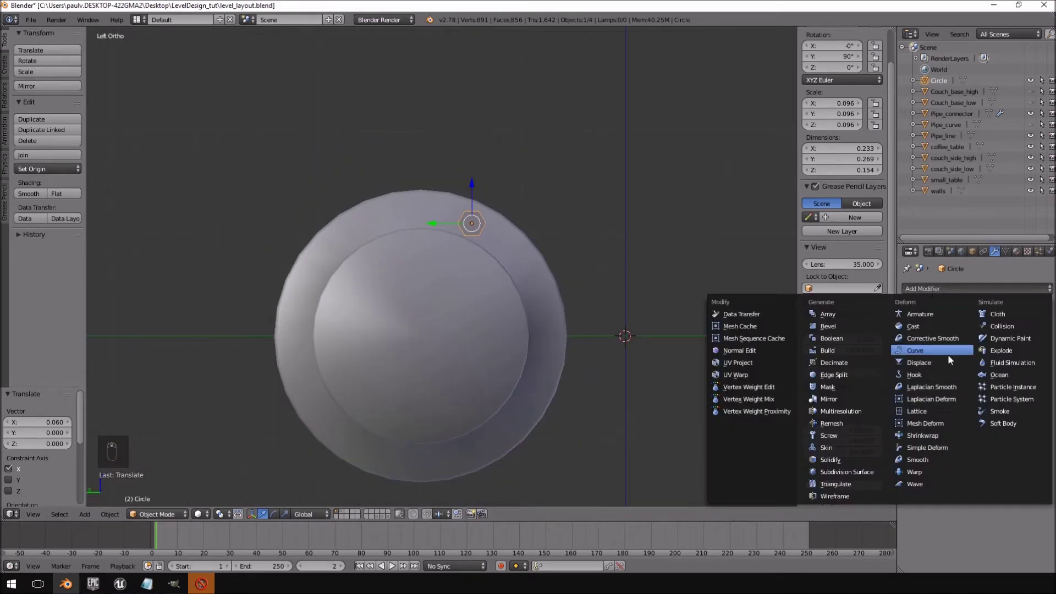
click(848, 397)
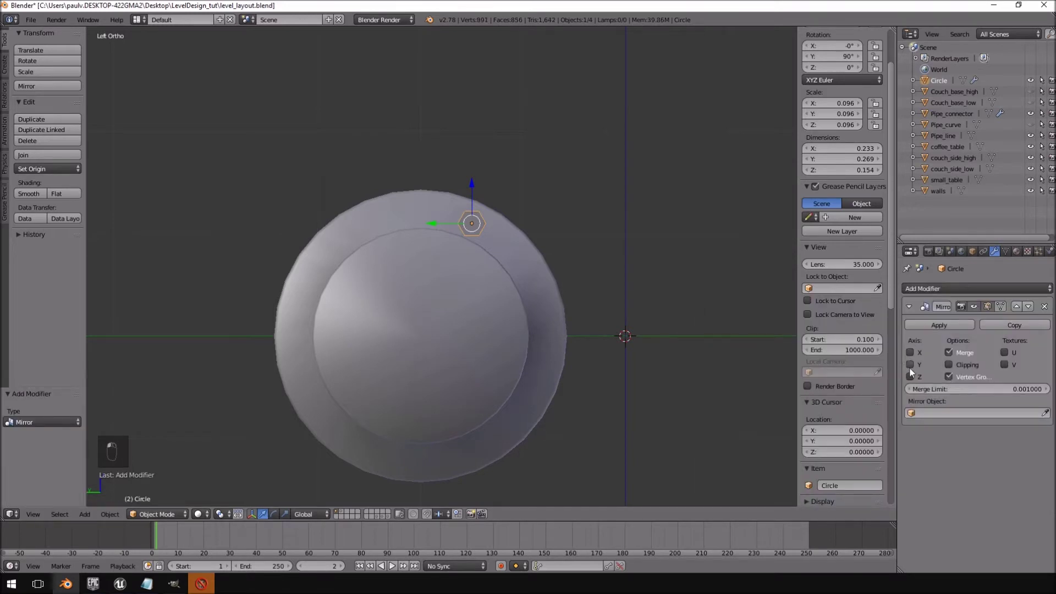
click(911, 352)
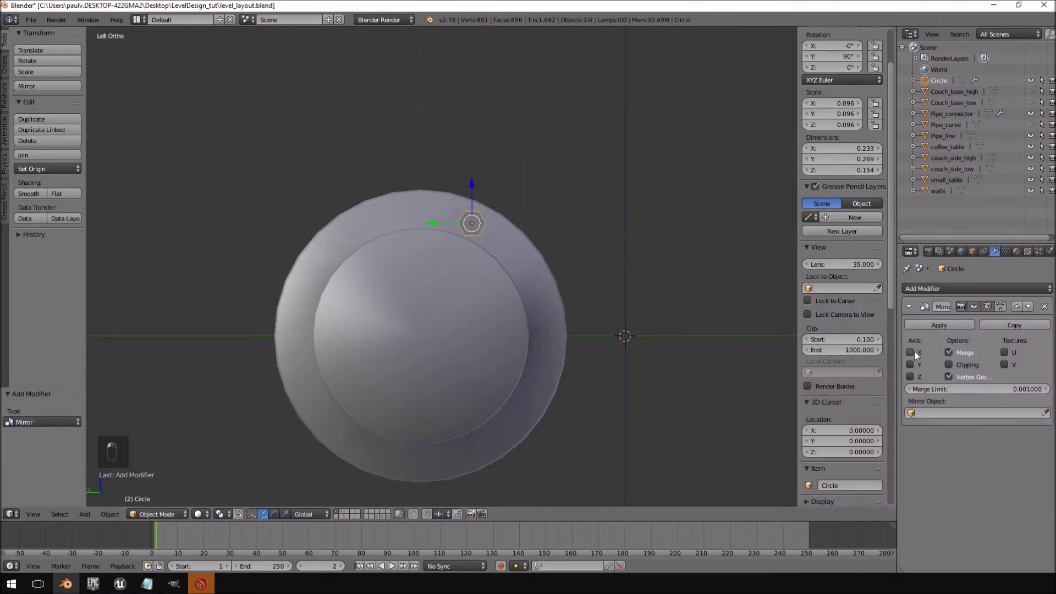
click(1044, 307)
scroll(556, 200, up, 4)
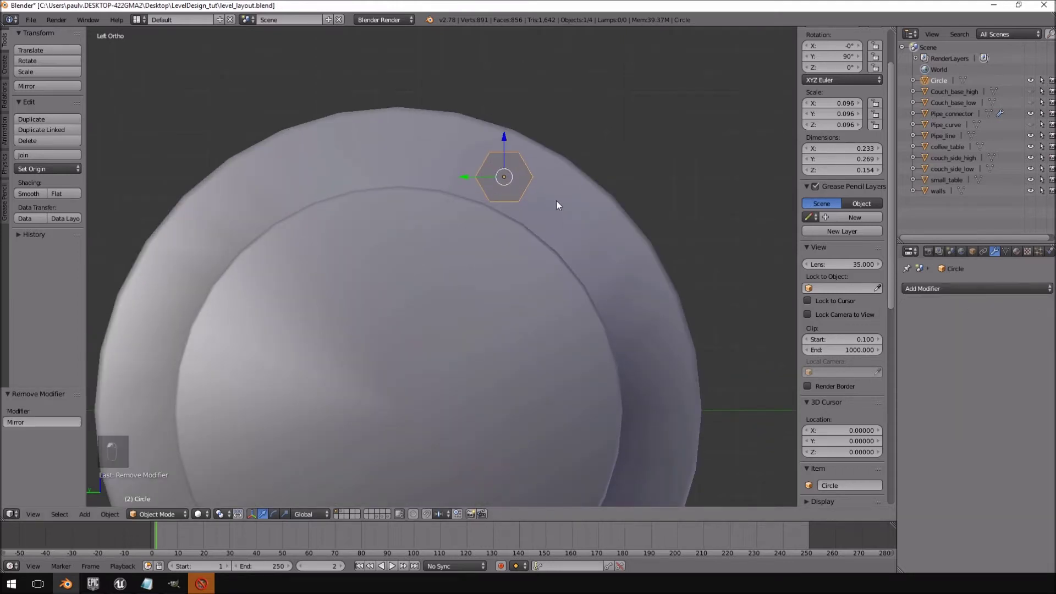
Duplicate the hexagonal bolt and offset the copy 1 unit along Y on the flange face
key(shift+d)
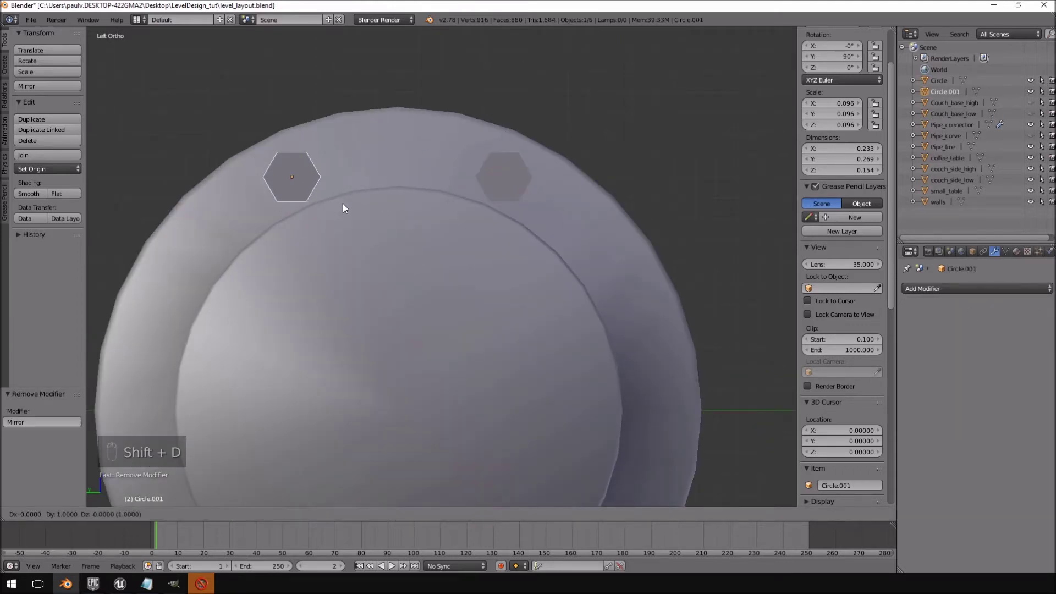
key(Return)
scroll(384, 288, down, 4)
middle_drag(385, 287, 423, 305)
scroll(423, 305, up, 3)
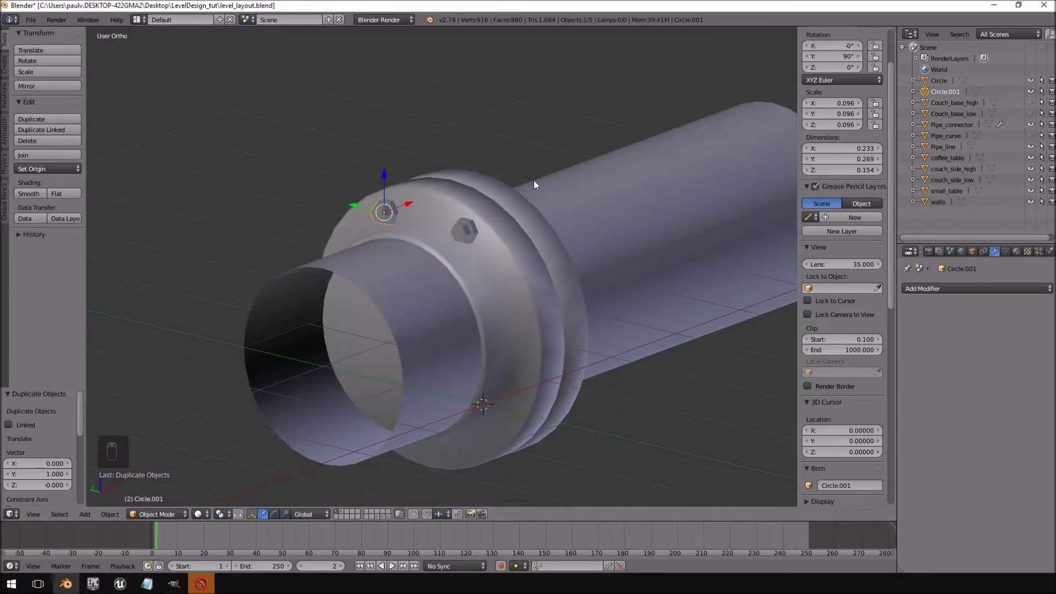
Examine the two bolts on the flange from the front, at an angle and from the side
scroll(479, 291, up, 4)
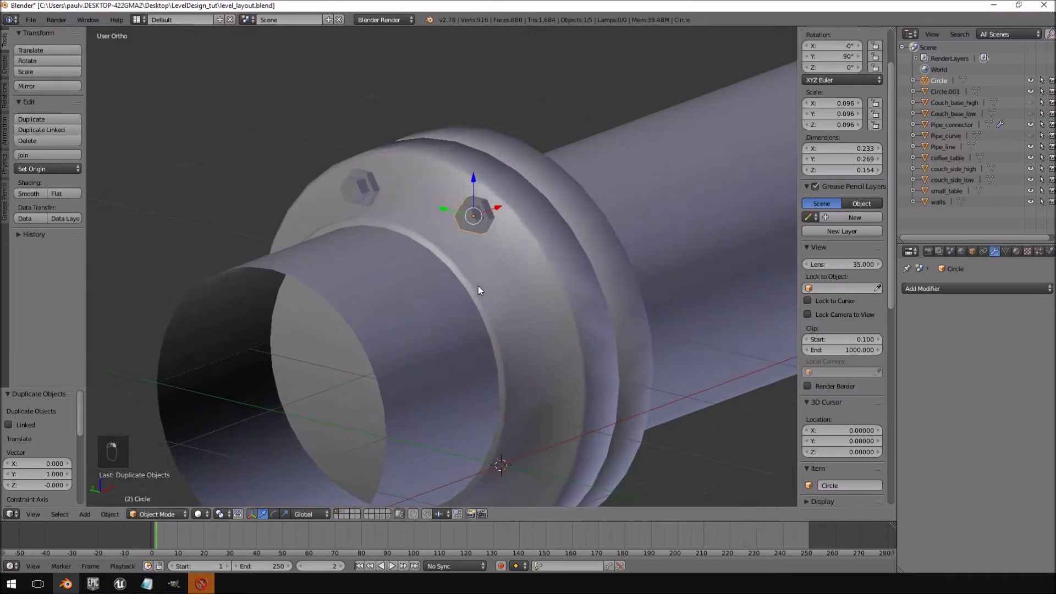
scroll(473, 256, down, 3)
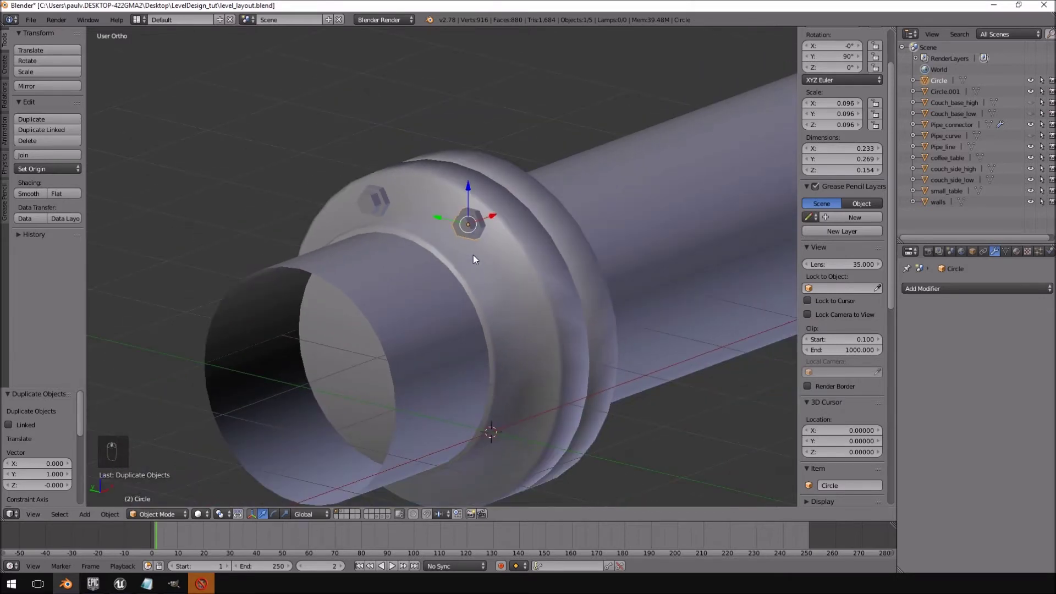
key(ctrl+1)
key(ctrl+z)
middle_drag(475, 220, 366, 223)
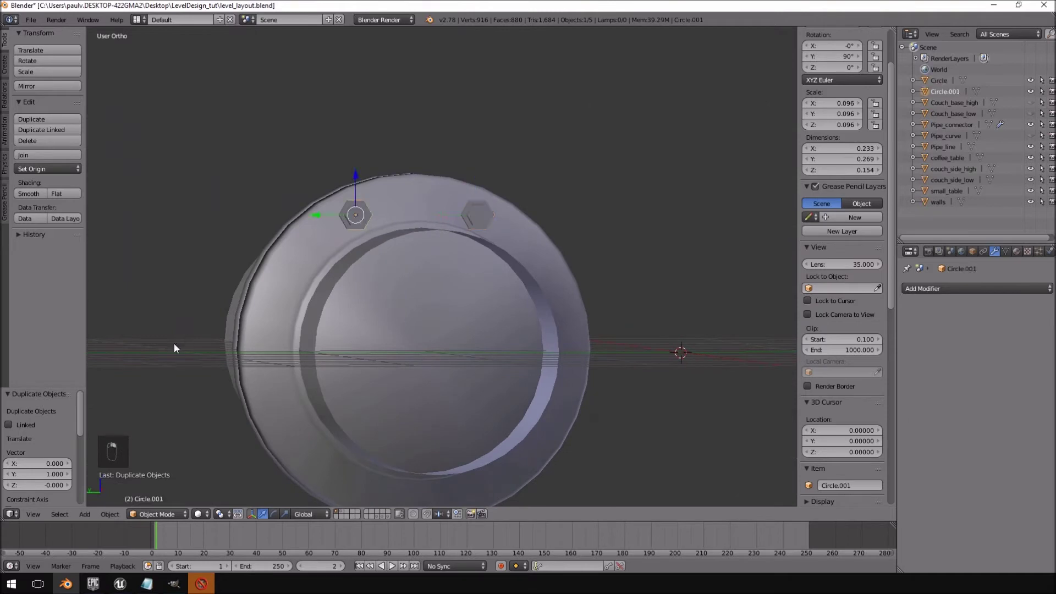
middle_drag(528, 405, 505, 322)
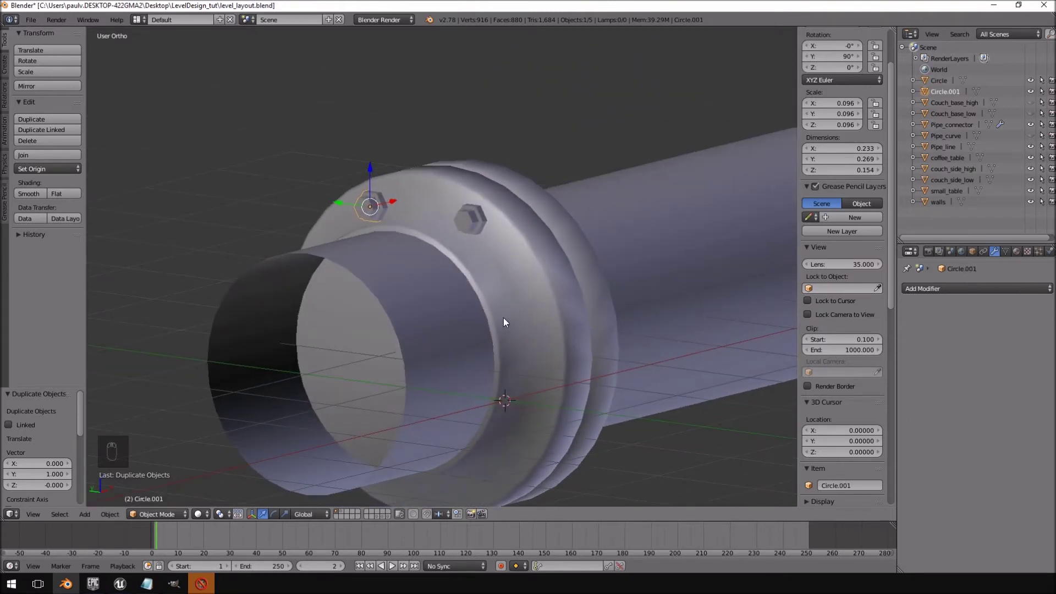
middle_drag(256, 272, 566, 297)
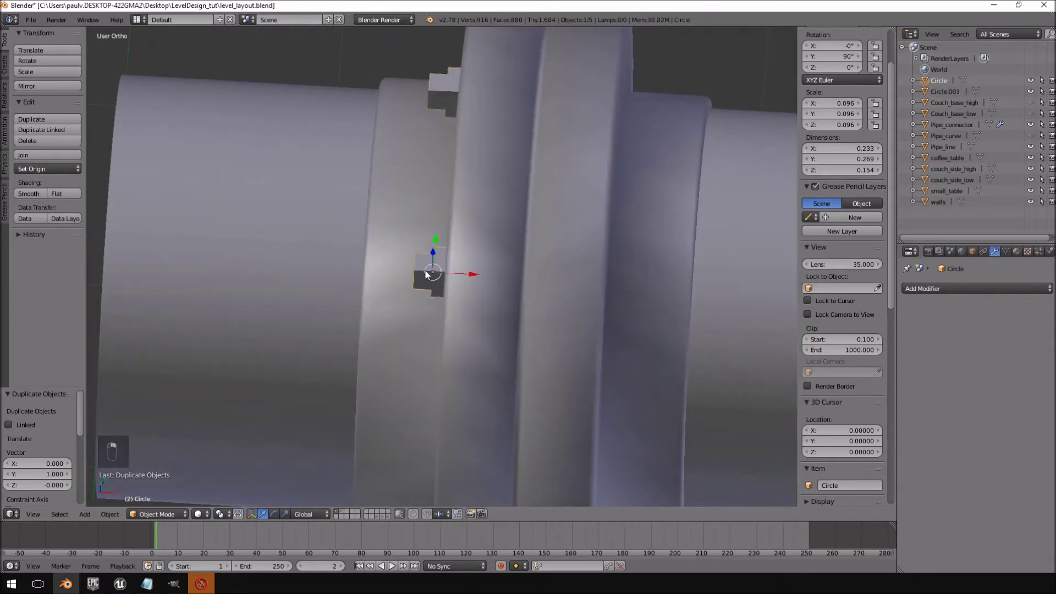
middle_drag(428, 276, 477, 279)
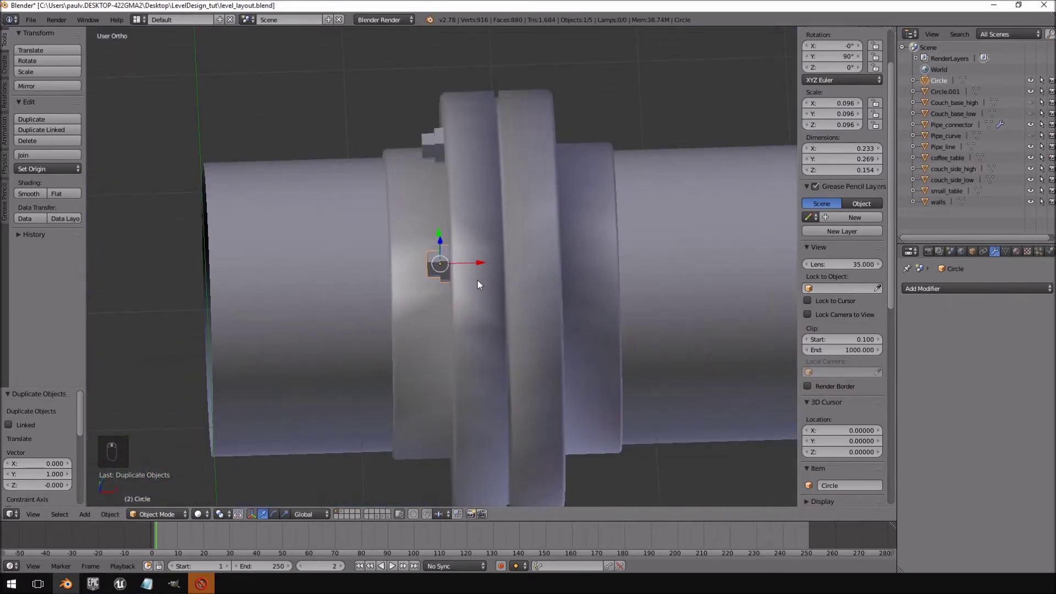
Duplicate the original bolt's narrow hexagonal head in its mesh and move the copy 0.2 and 0.8 units along X past the far flange
key(KP_7)
scroll(478, 280, up, 3)
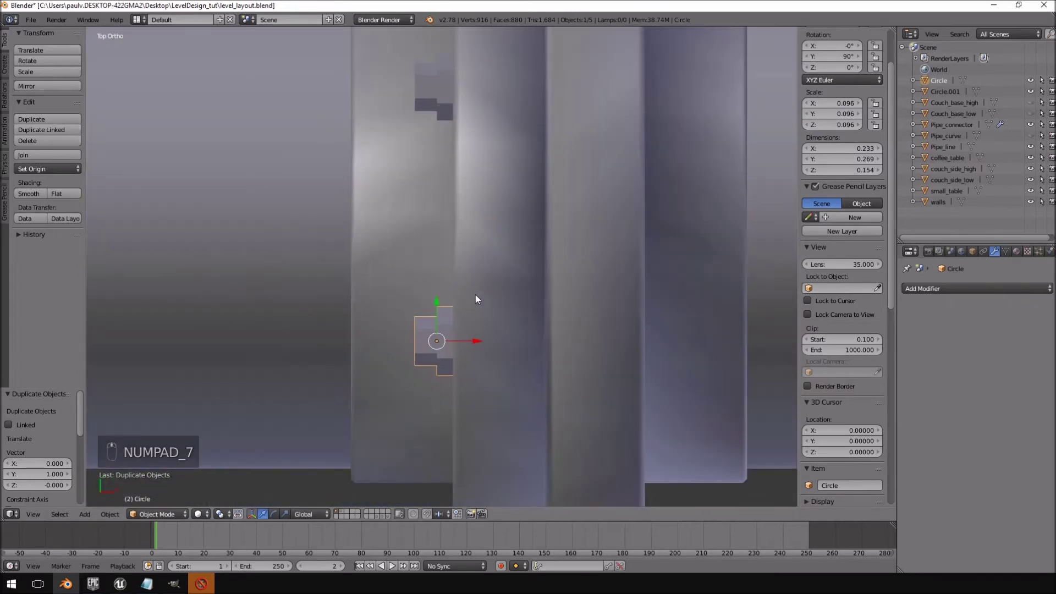
shift+middle_drag(474, 302, 450, 250)
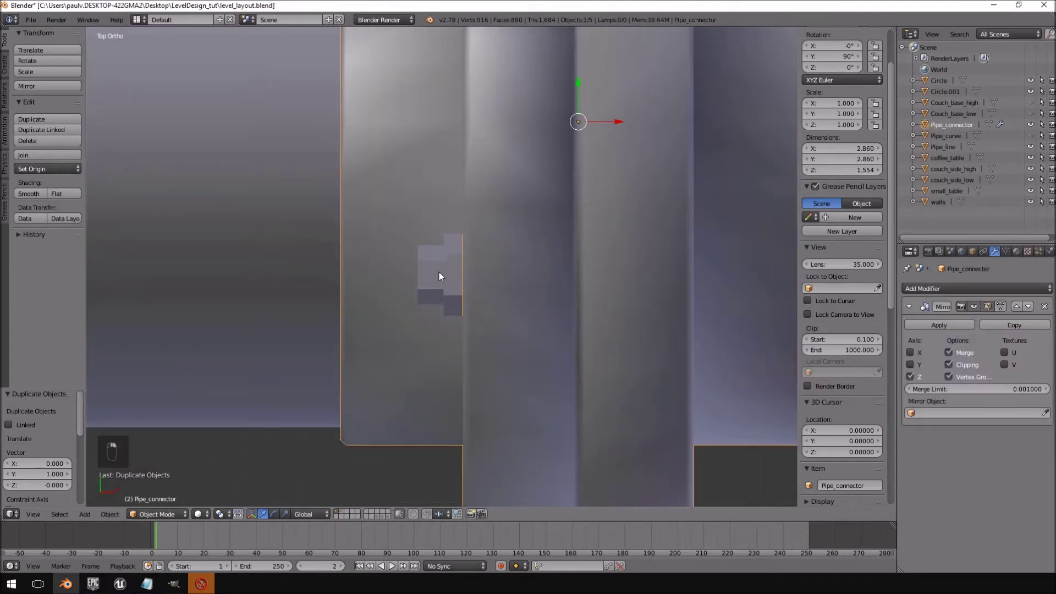
key(Tab)
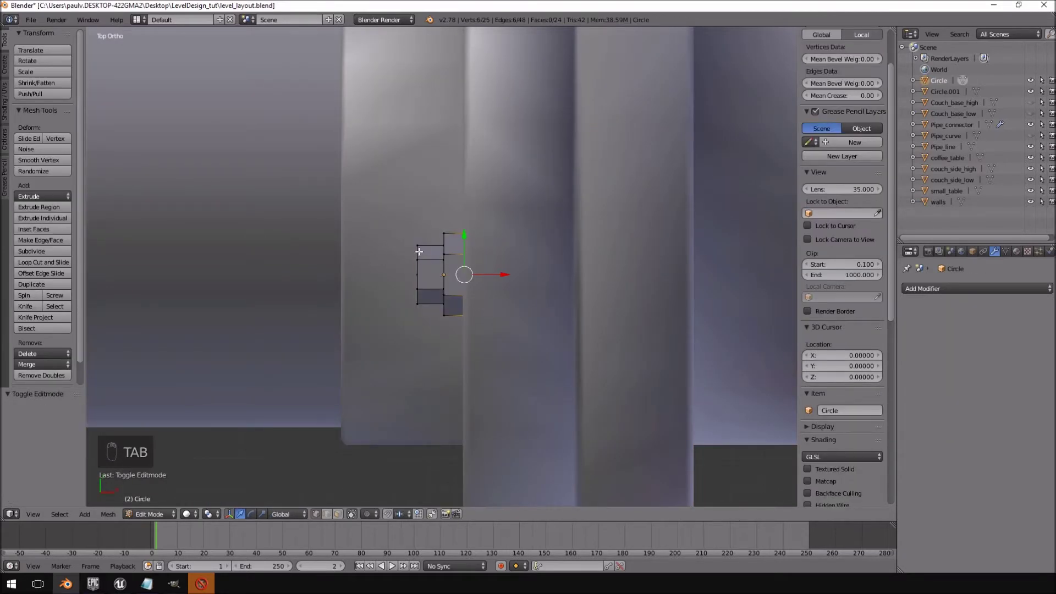
middle_drag(419, 251, 450, 201)
key(a)
key(a)
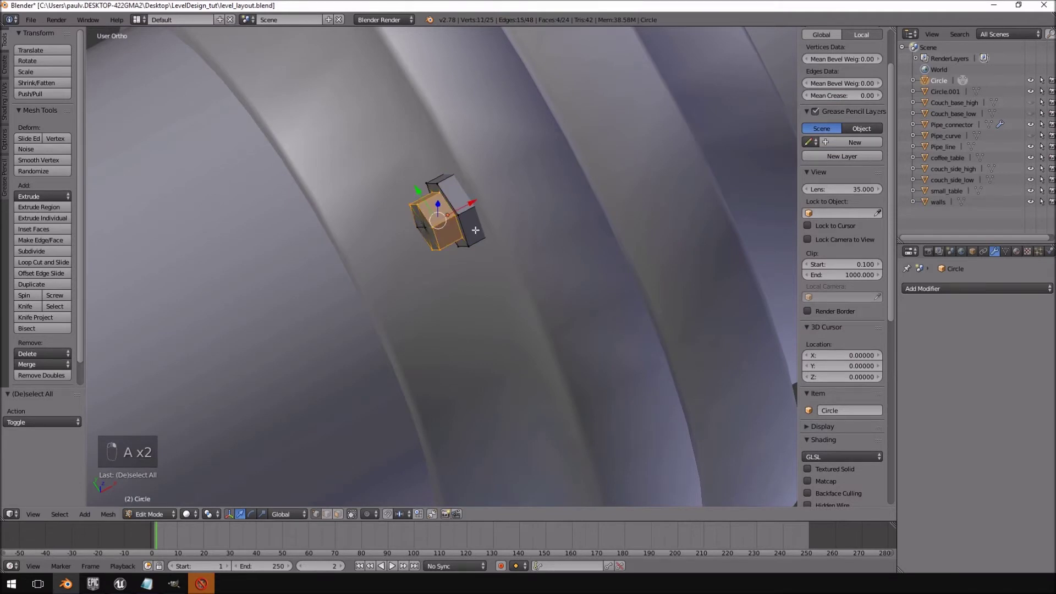
key(KP_7)
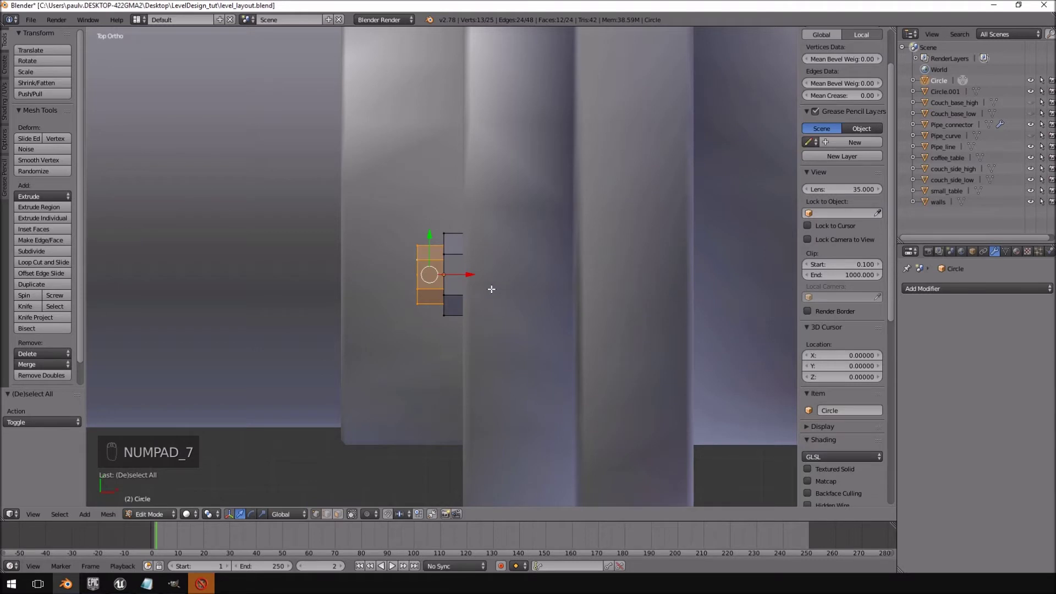
key(shift+d)
key(x)
click(537, 280)
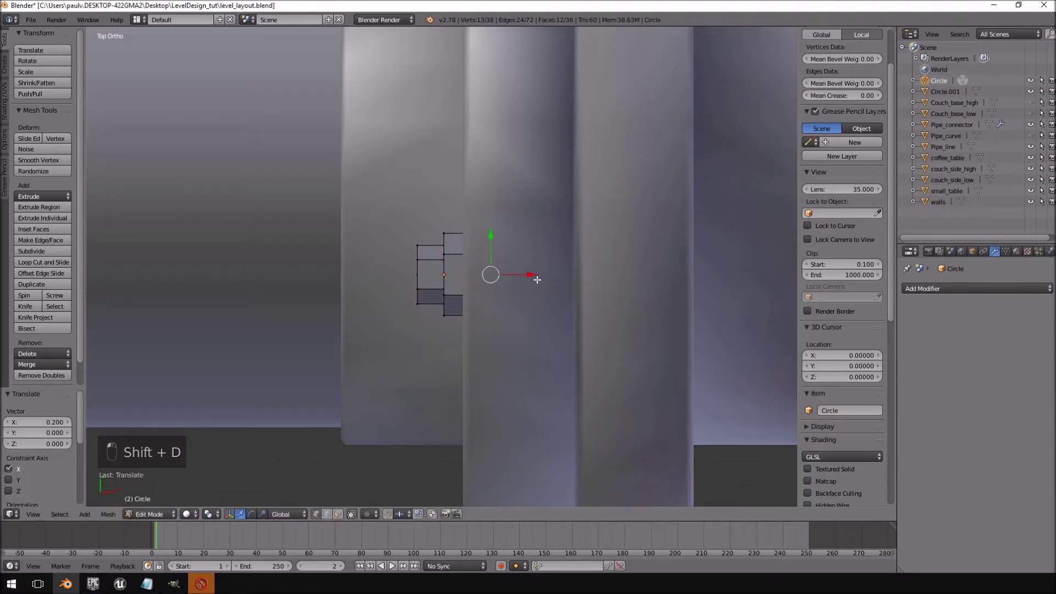
drag(537, 279, 542, 271)
click(792, 292)
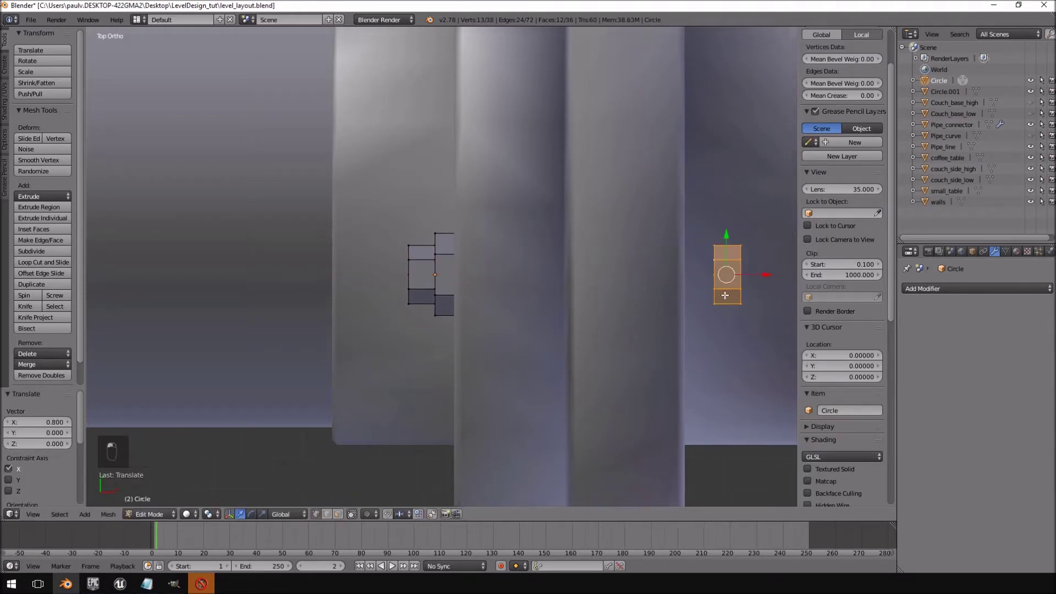
shift+middle_drag(791, 291, 546, 288)
Flip the copied bolt head along X with a scale factor of -1
key(s)
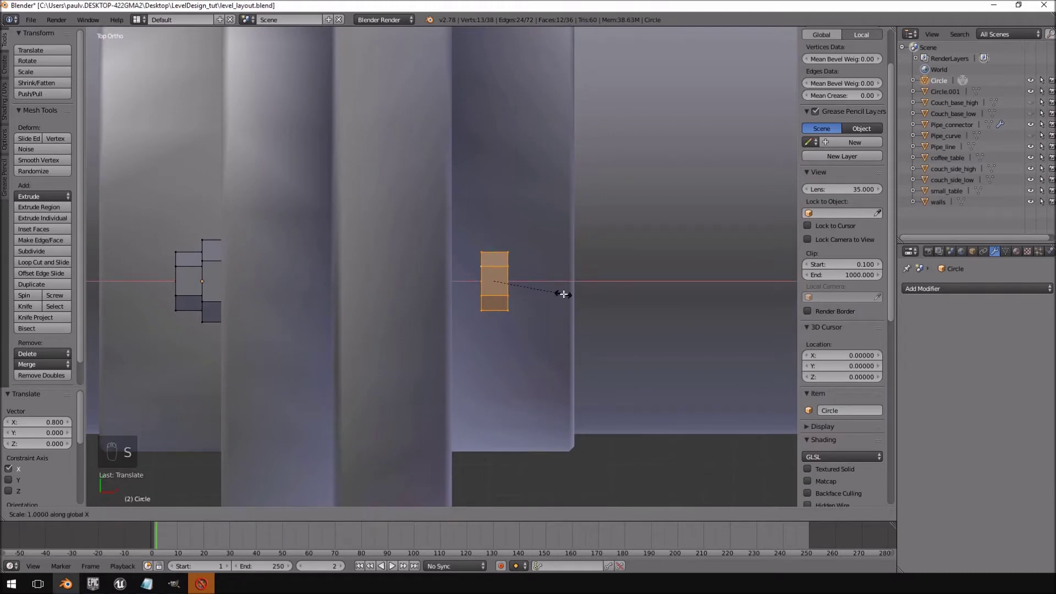
click(564, 294)
scroll(533, 282, up, 2)
middle_drag(540, 290, 433, 205)
key(KP_4)
key(KP_7)
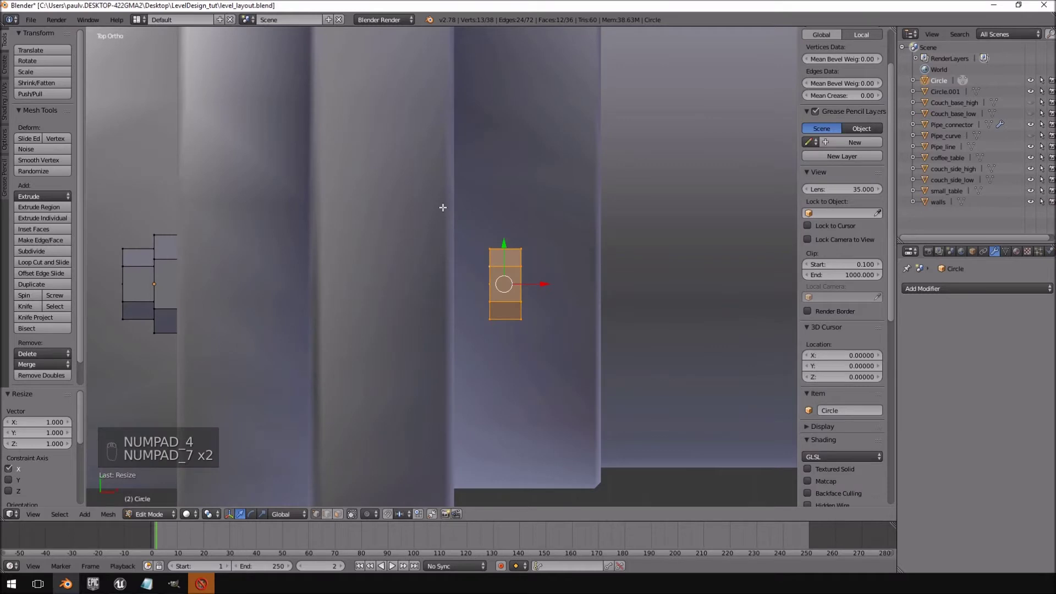
key(s)
key(Return)
scroll(534, 301, up, 1)
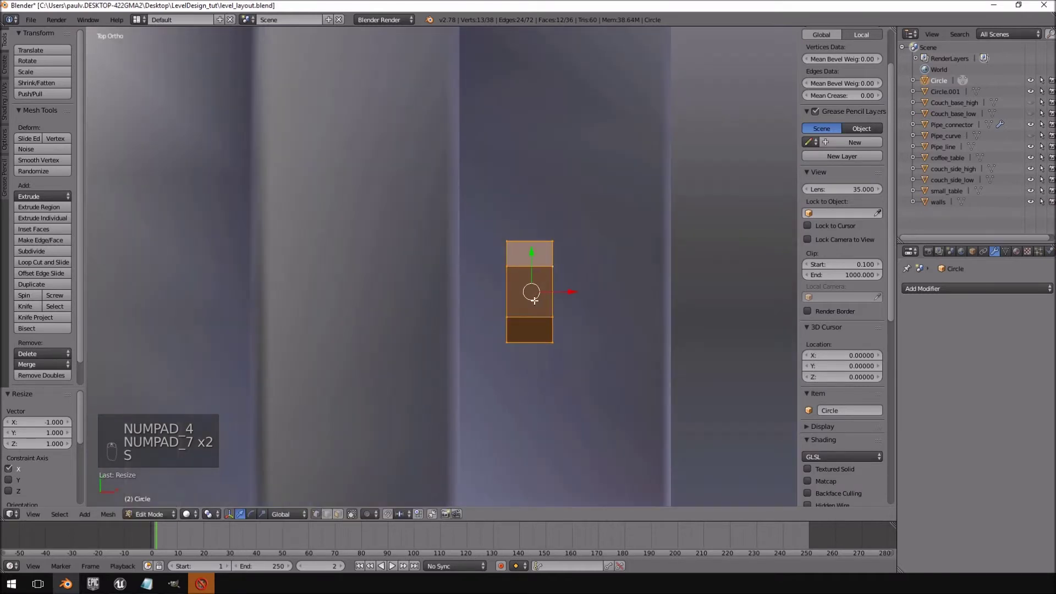
Move the copied bolt head -0.1 units along X so it sits against the far flange face
key(g)
key(x)
click(519, 290)
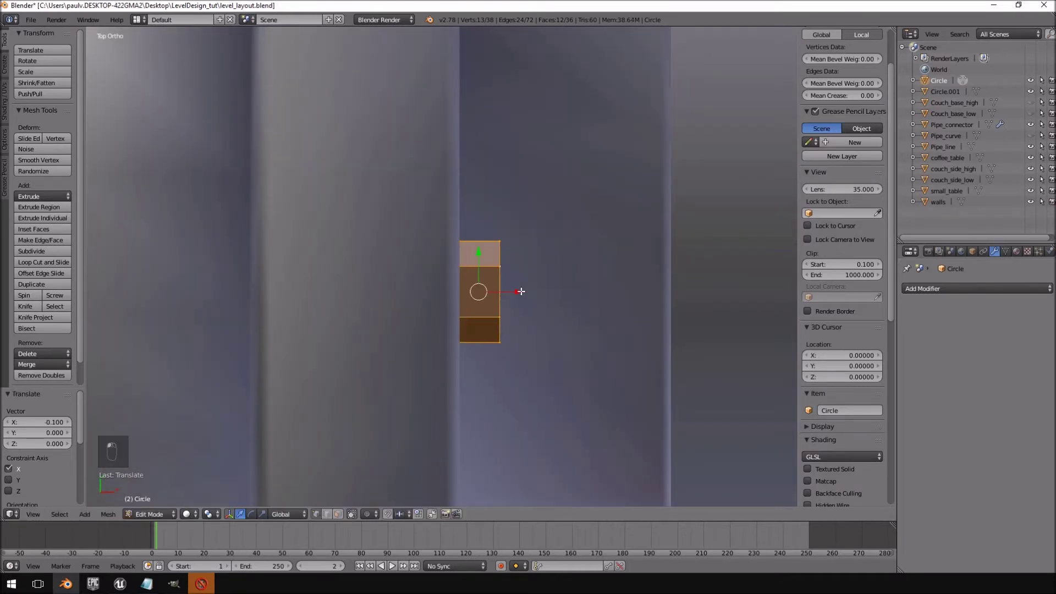
scroll(500, 280, down, 5)
middle_drag(501, 280, 527, 248)
key(Tab)
key(Tab)
scroll(499, 233, up, 4)
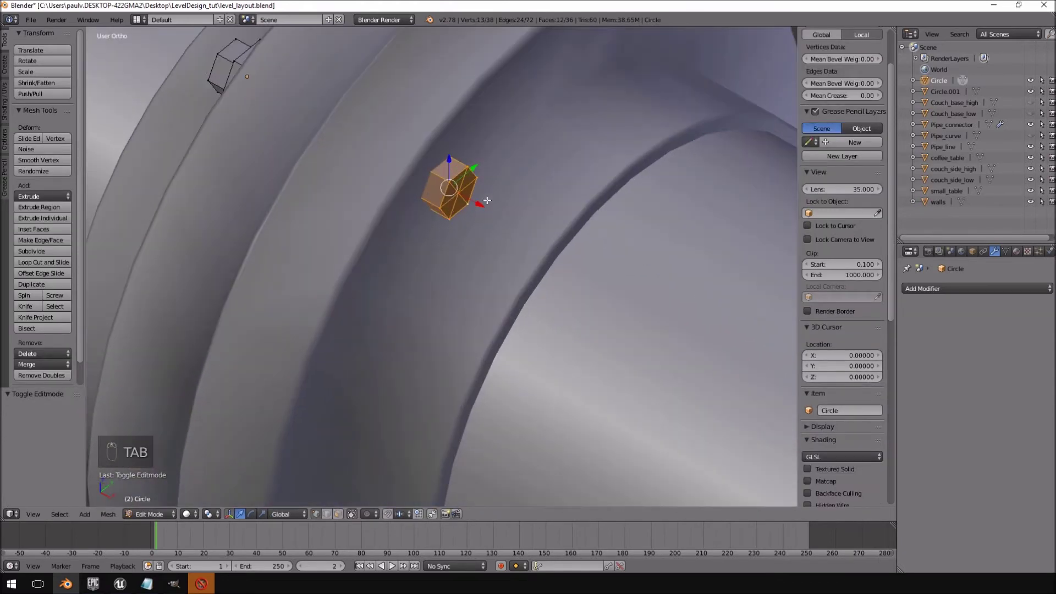
middle_drag(482, 209, 510, 251)
key(KP_1)
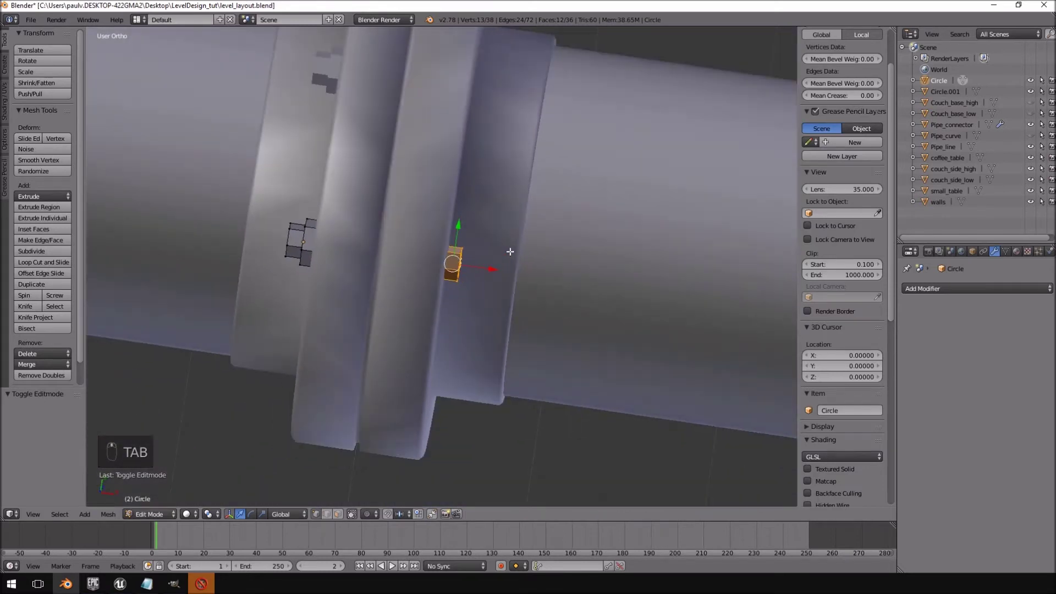
scroll(510, 251, up, 4)
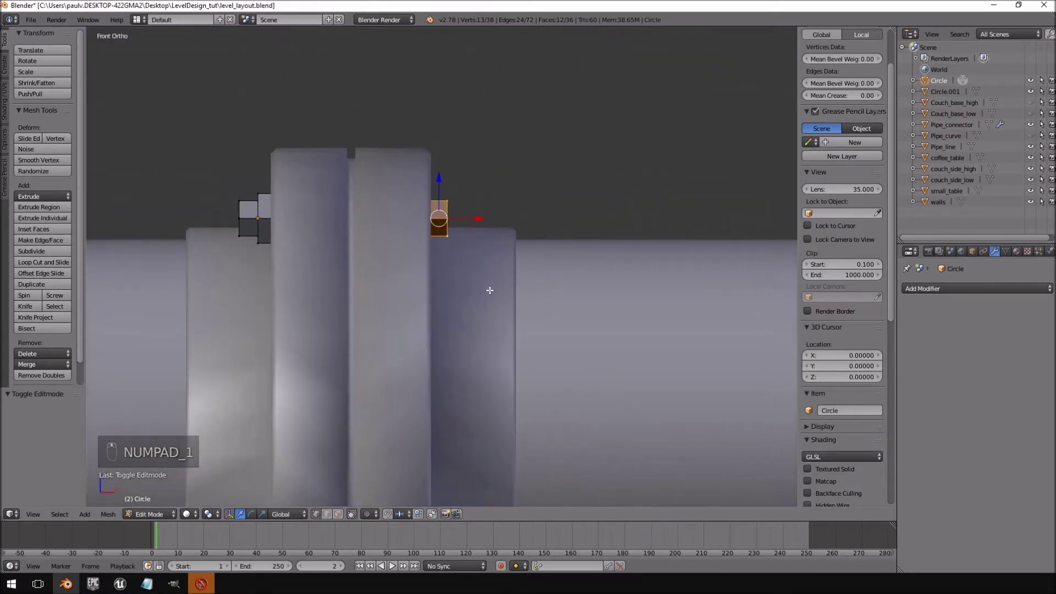
Recalculate the normals of the whole bolt mesh to face outside
key(Tab)
middle_drag(436, 201, 366, 229)
key(Tab)
key(a)
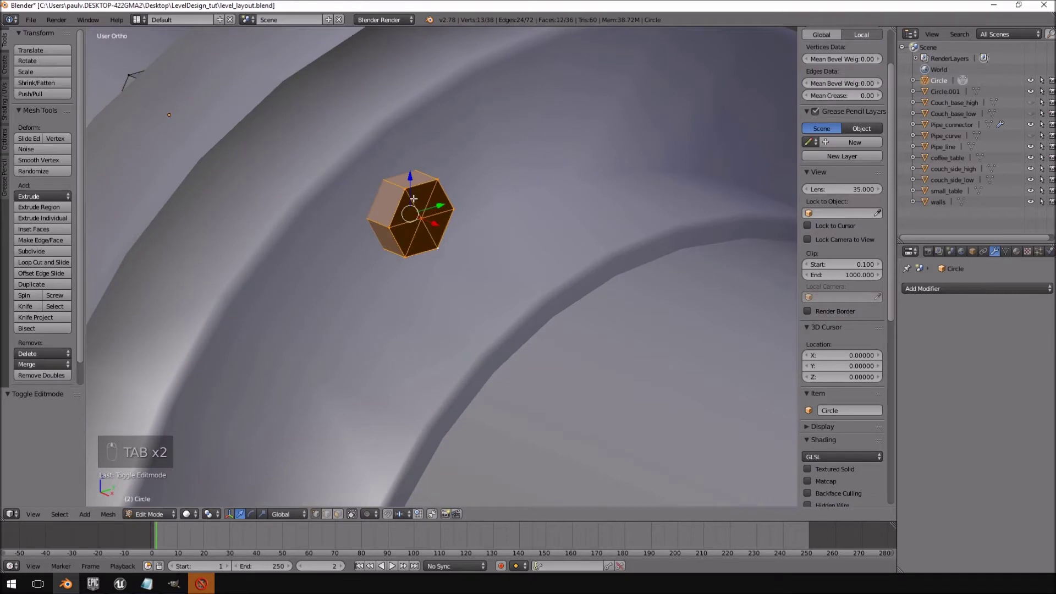
key(a)
key(a)
key(a)
key(a)
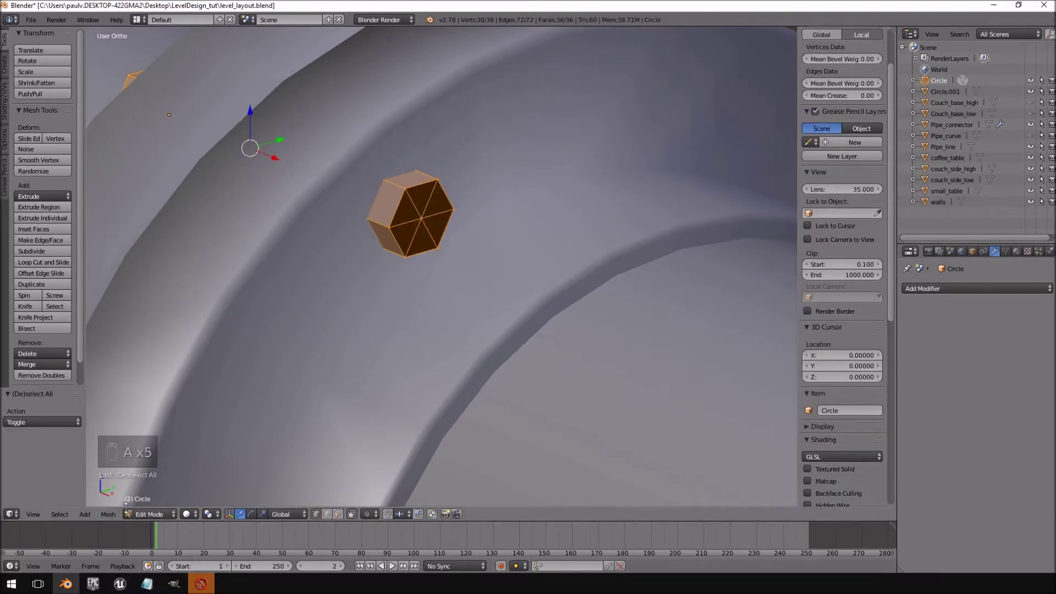
click(104, 513)
mouse_move(187, 331)
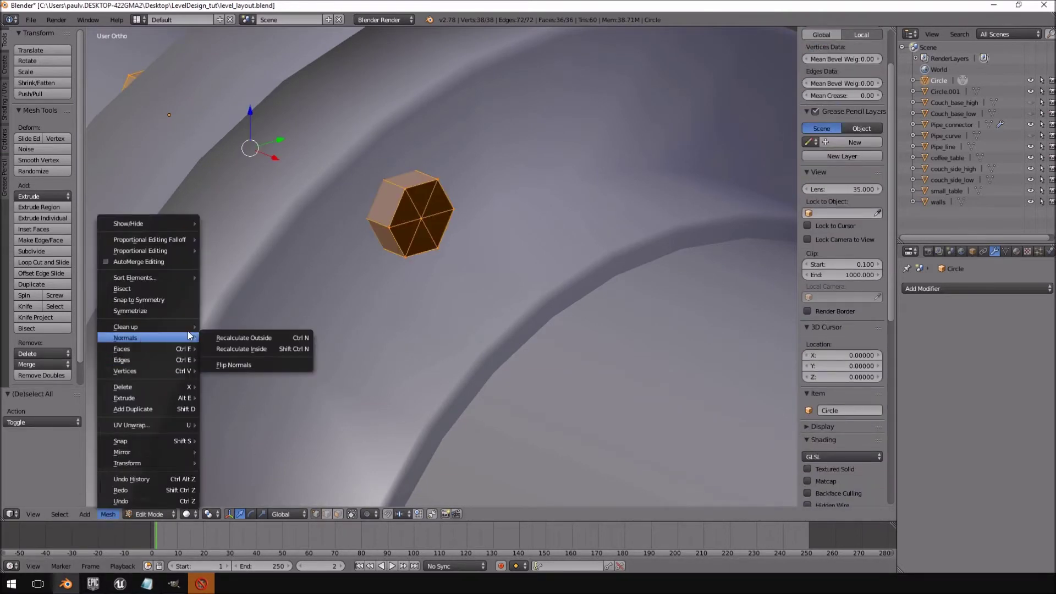
click(230, 330)
key(Tab)
middle_drag(381, 223, 475, 297)
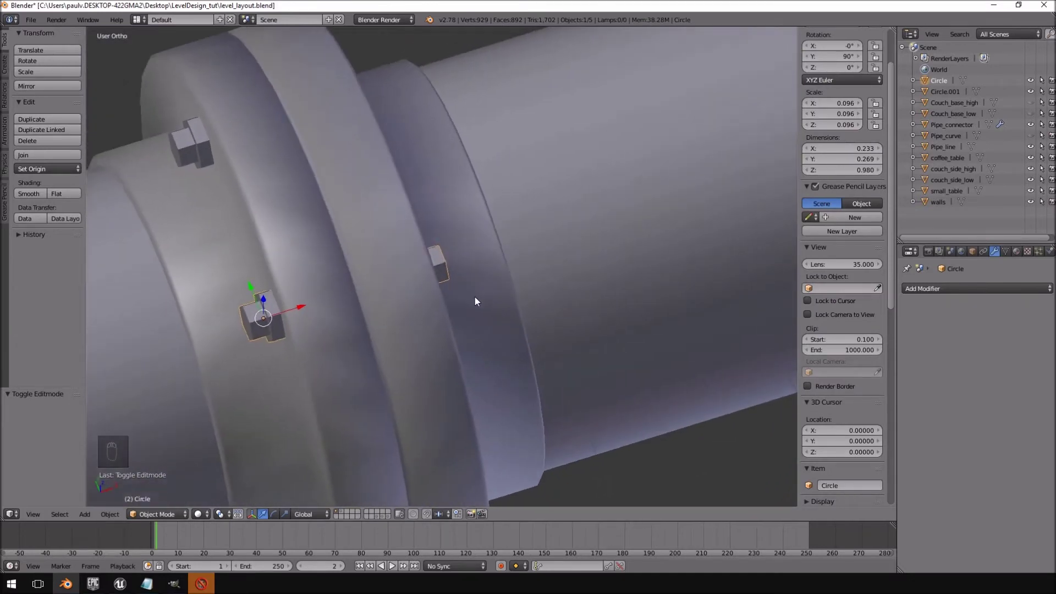
Select the outer end face of the copied bolt head on the far flange side
key(Tab)
key(Tab)
key(Tab)
mouse_move(440, 260)
middle_down()
mouse_move(303, 296)
mouse_move(339, 237)
mouse_move(434, 245)
middle_up()
alt+right_click(434, 246)
Try moving the copied head's end face along X, and undo the move
drag(485, 257, 507, 256)
key(ctrl+z)
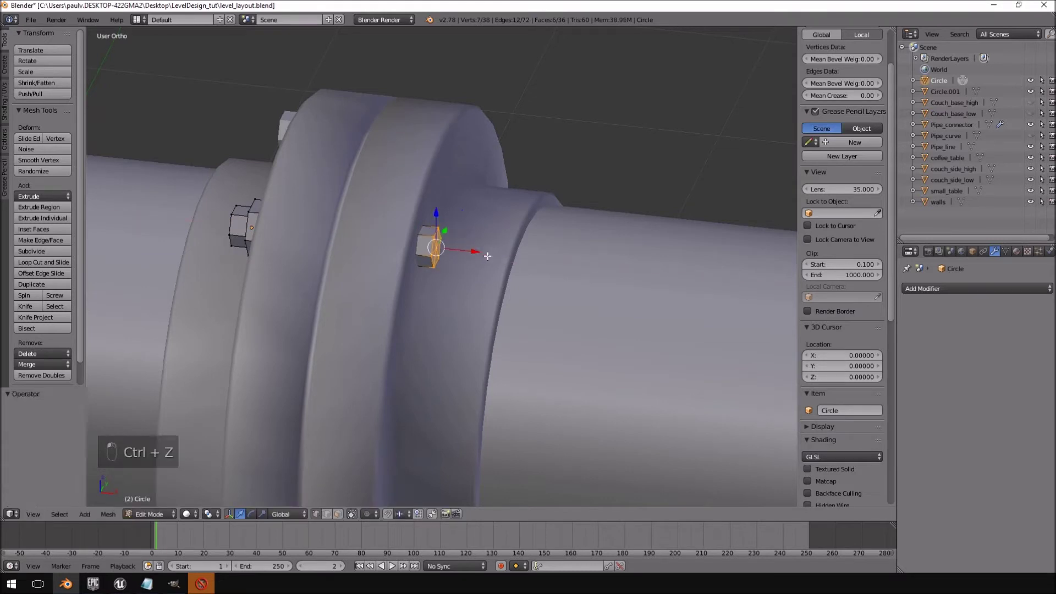
click(523, 261)
Lengthen the copied bolt head by moving its end face along X by 0.2 and -0.1 units, plus a slight pull back toward the flange
key(KP_1)
key(KP_1)
key(KP_1)
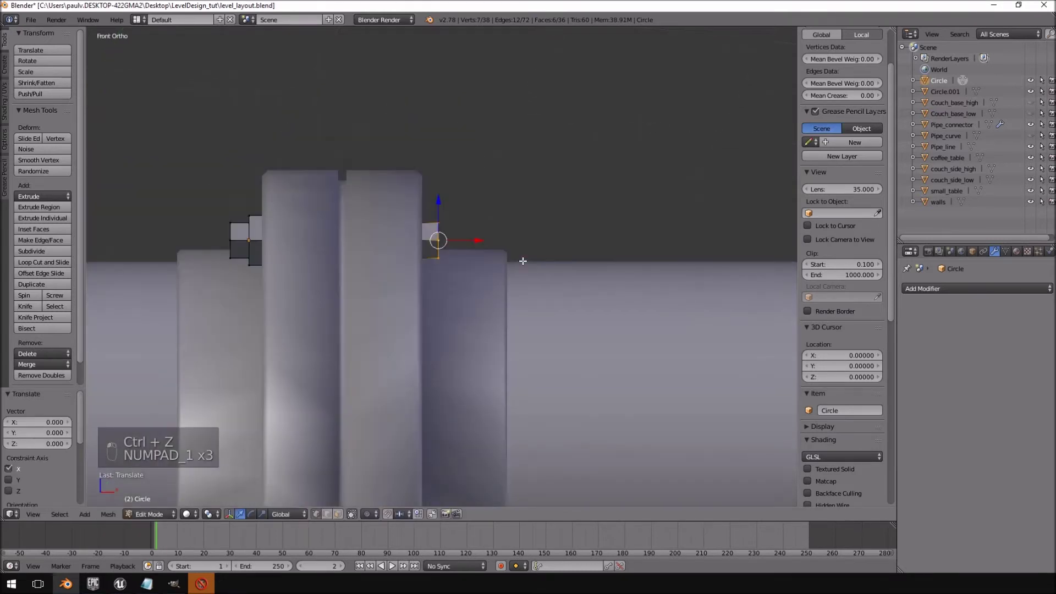
drag(477, 240, 497, 239)
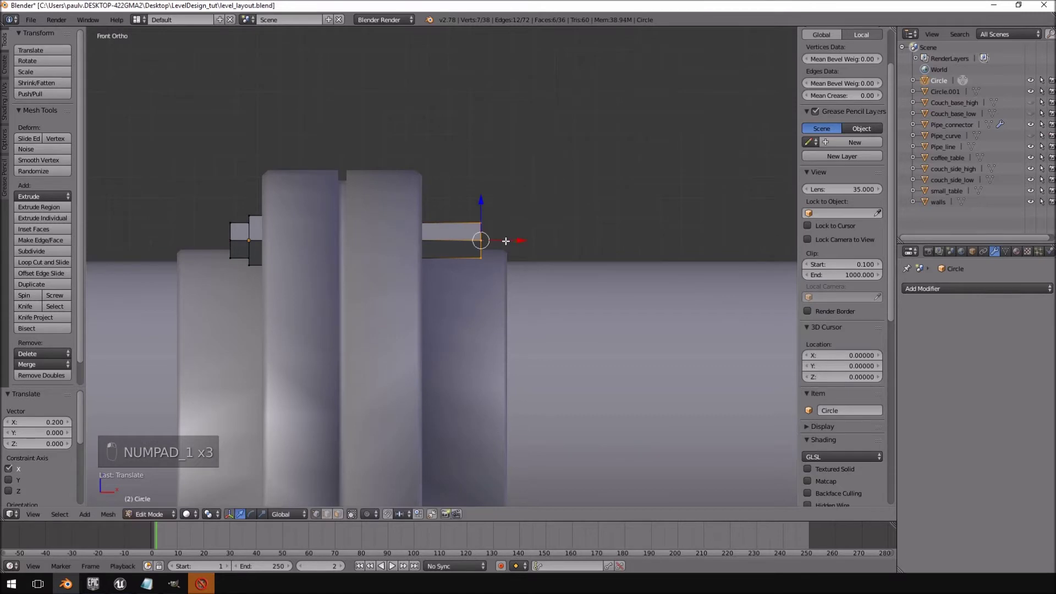
drag(513, 241, 512, 241)
scroll(512, 241, down, 4)
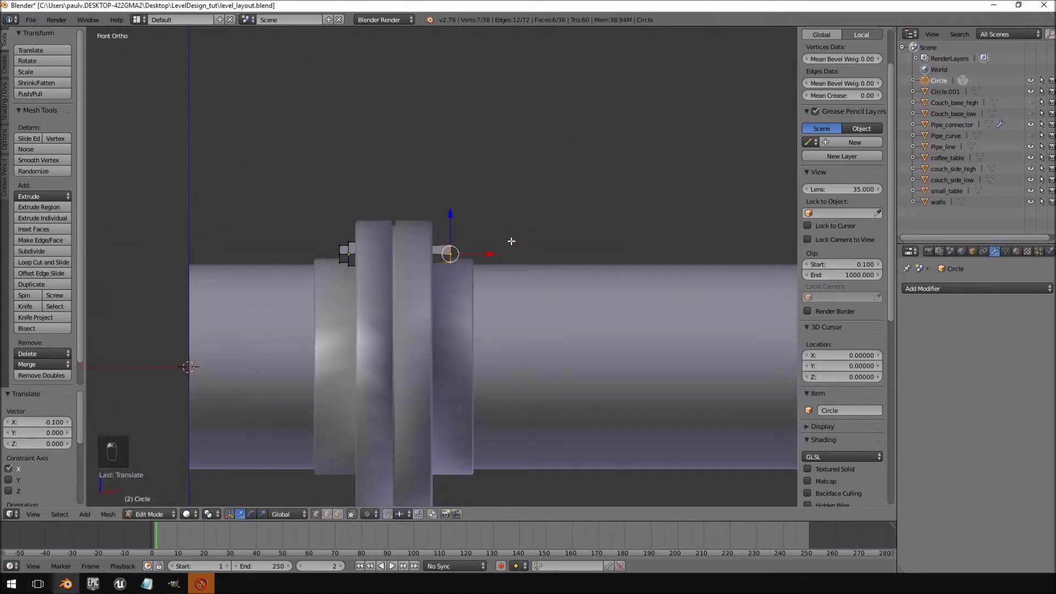
scroll(409, 254, up, 7)
shift+middle_drag(301, 239, 456, 270)
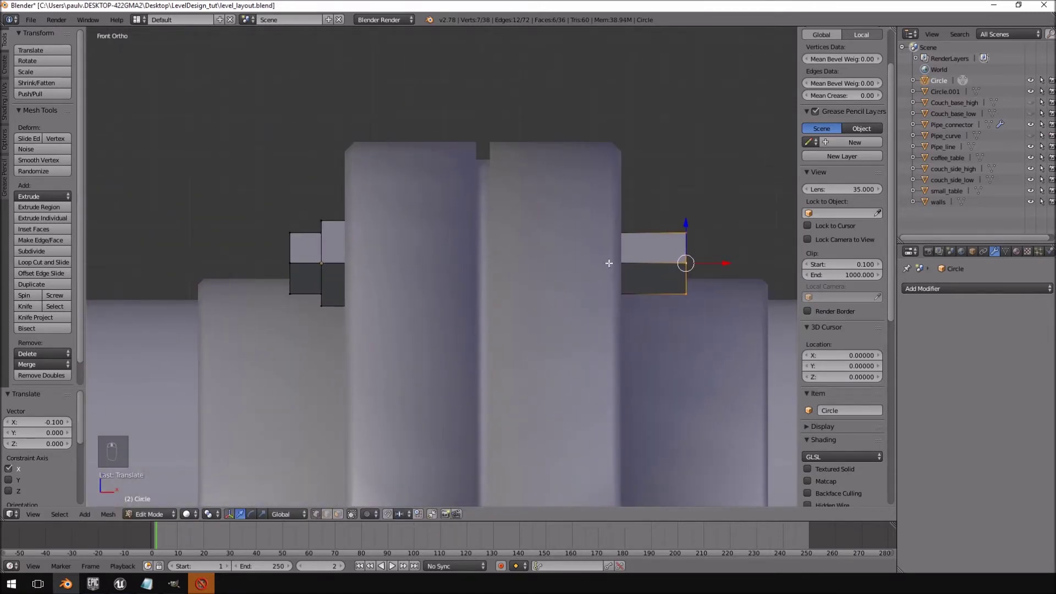
scroll(578, 263, down, 3)
scroll(605, 265, up, 2)
drag(684, 267, 672, 267)
Leave mesh editing and examine the bolt on both sides of the flange
scroll(667, 269, down, 4)
middle_drag(665, 271, 479, 285)
key(Tab)
scroll(554, 295, up, 3)
middle_drag(405, 283, 490, 309)
scroll(438, 303, down, 3)
scroll(417, 326, up, 3)
key(Tab)
key(Tab)
Clear the seams from all edges of the pipe connector mesh
right_click(483, 285)
key(Tab)
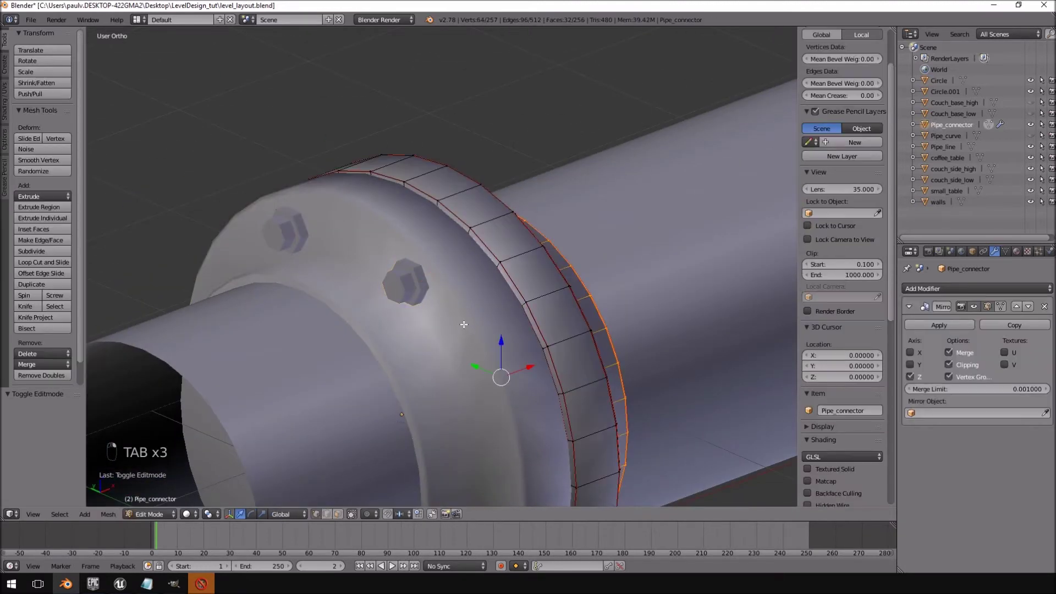
key(a)
key(a)
key(a)
key(a)
key(a)
key(a)
middle_drag(522, 335, 494, 317)
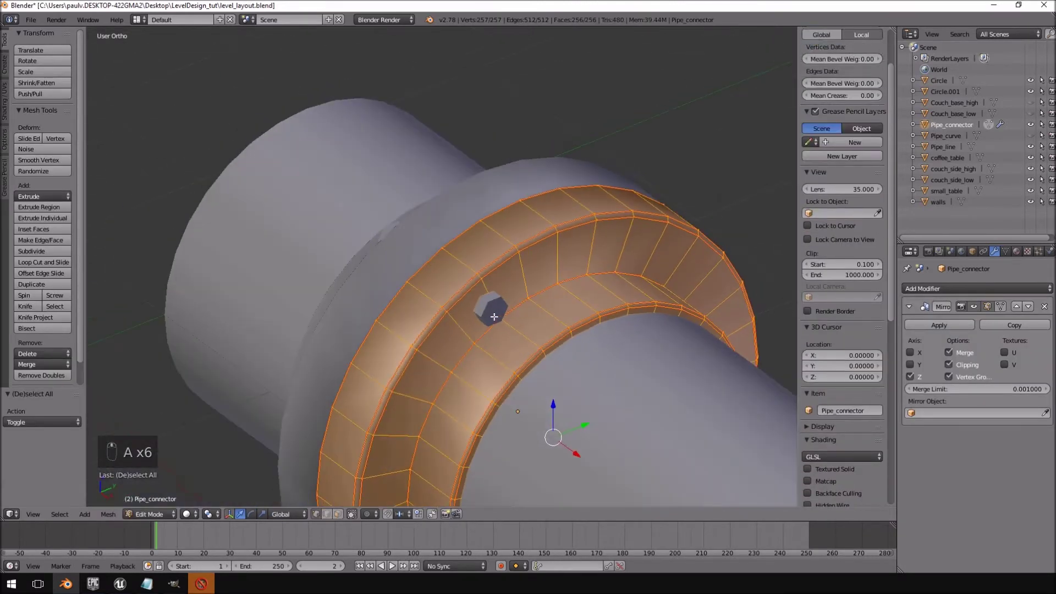
key(a)
key(a)
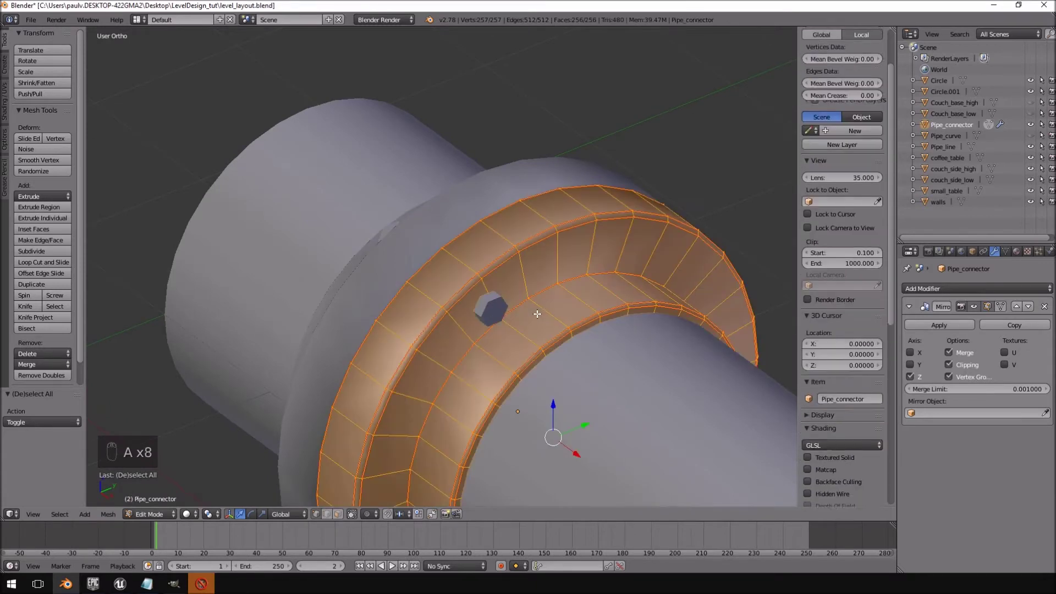
key(ctrl+e)
click(529, 316)
middle_drag(529, 322, 518, 260)
key(a)
middle_drag(668, 319, 538, 292)
scroll(538, 293, up, 6)
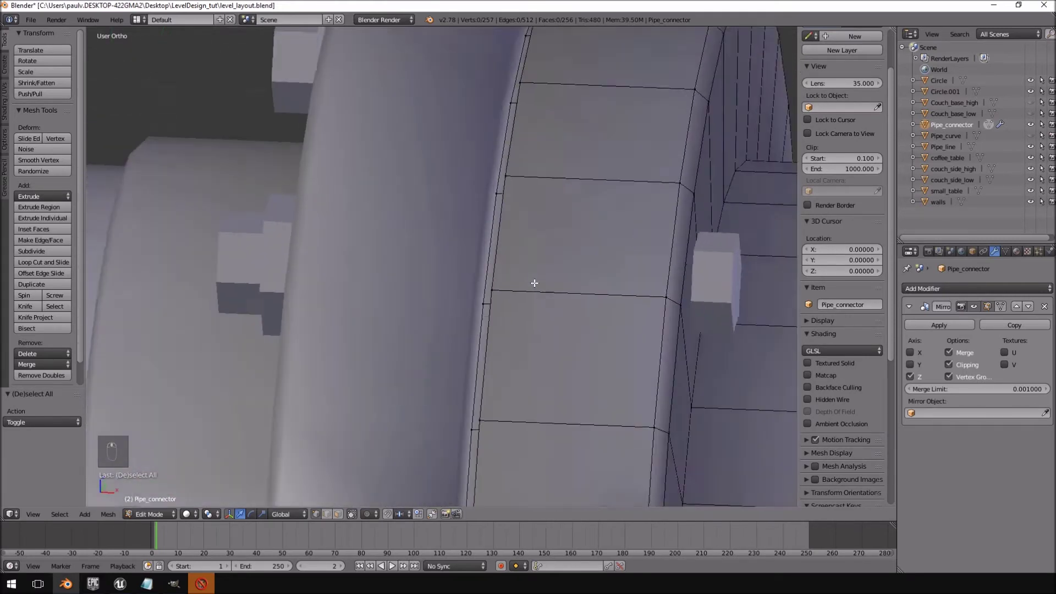
Mark the flange's outer edge loop beside the mirror centre as a UV seam
alt+right_click(497, 246)
scroll(505, 243, down, 8)
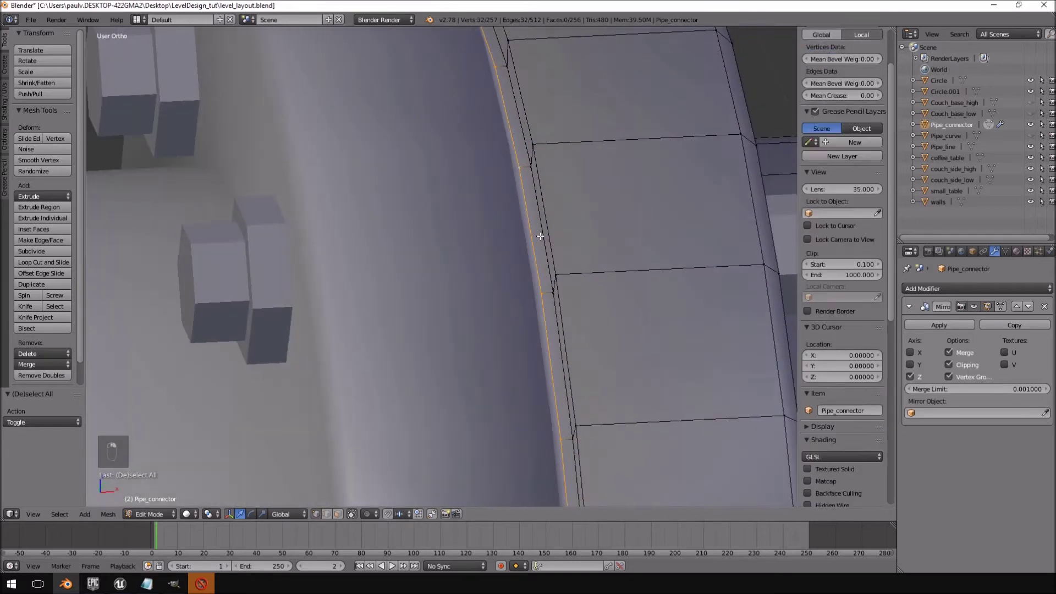
key(ctrl+e)
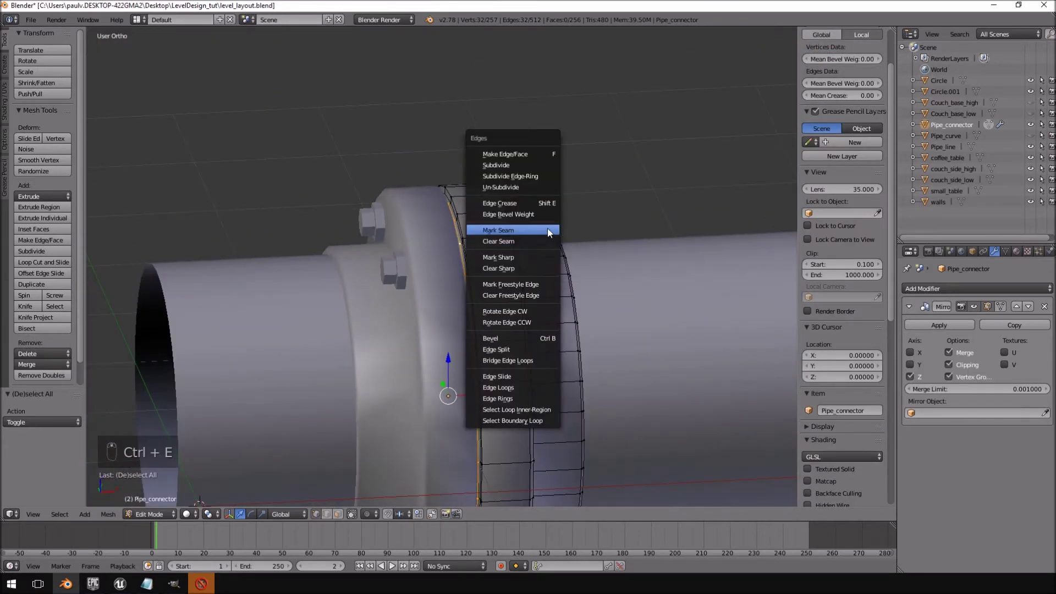
click(547, 229)
Mark the innermost edge loop, where the flange meets the pipe, as a UV seam
middle_drag(547, 229, 599, 380)
middle_drag(532, 339, 533, 314)
scroll(550, 319, up, 2)
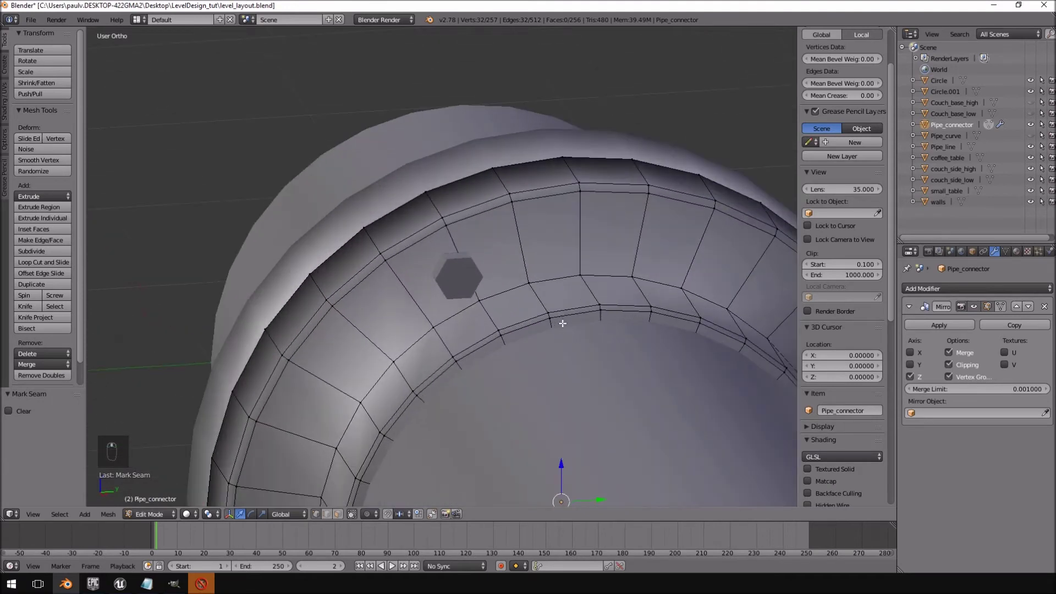
key(ctrl+e)
click(569, 314)
scroll(545, 317, down, 3)
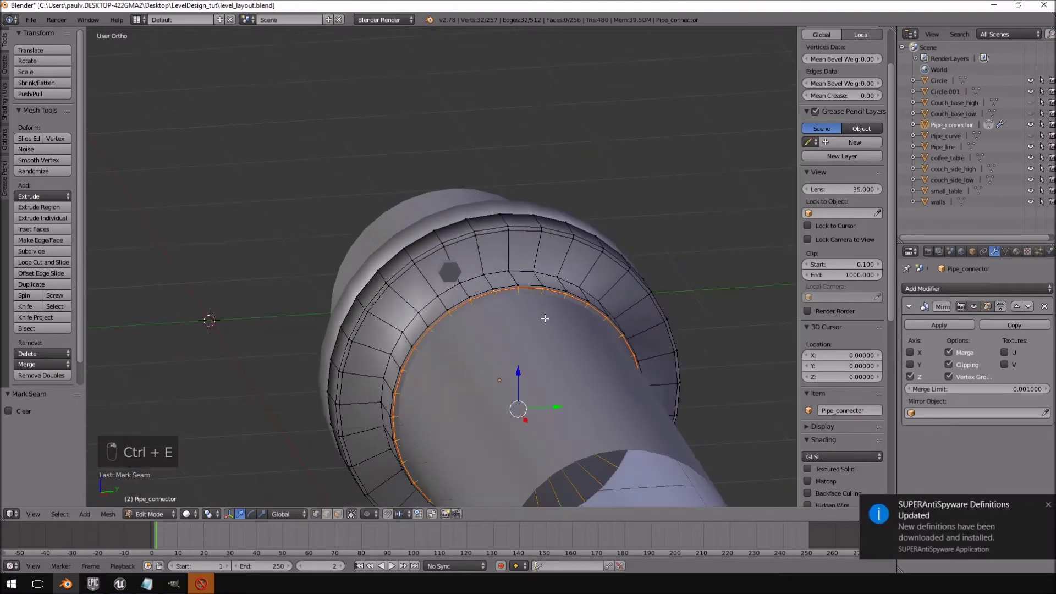
Select the whole pipe connector mesh and unwrap it, dismissing the antivirus notification
key(a)
key(a)
key(a)
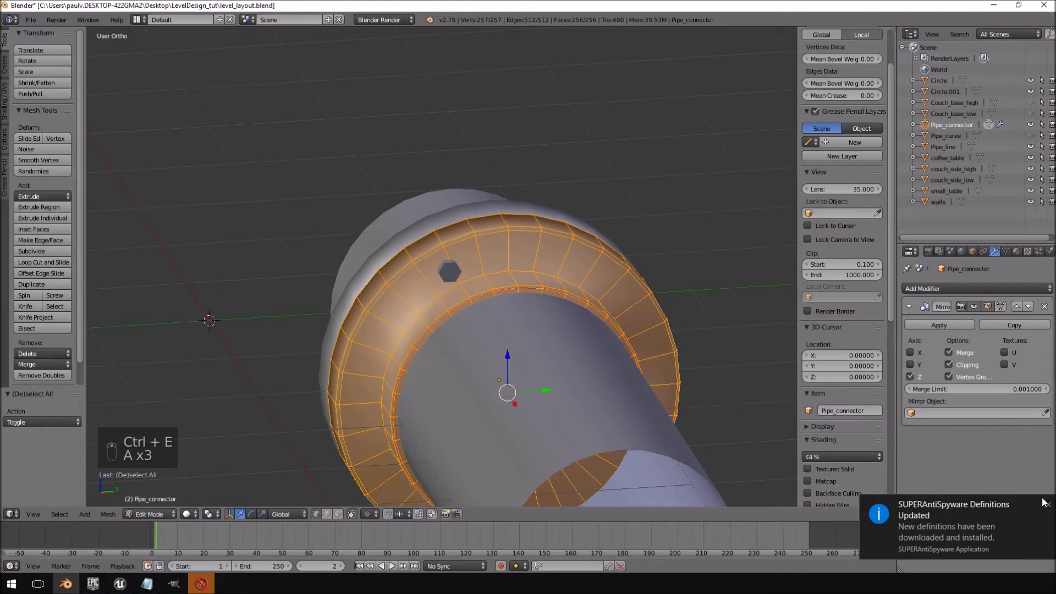
click(1045, 508)
middle_drag(486, 309, 505, 364)
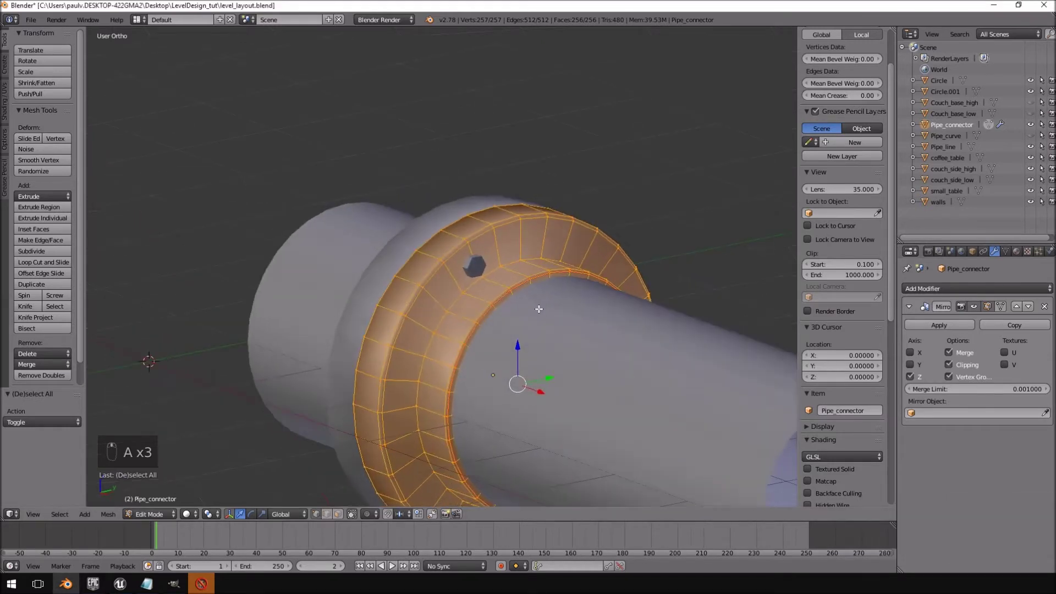
key(u)
click(539, 309)
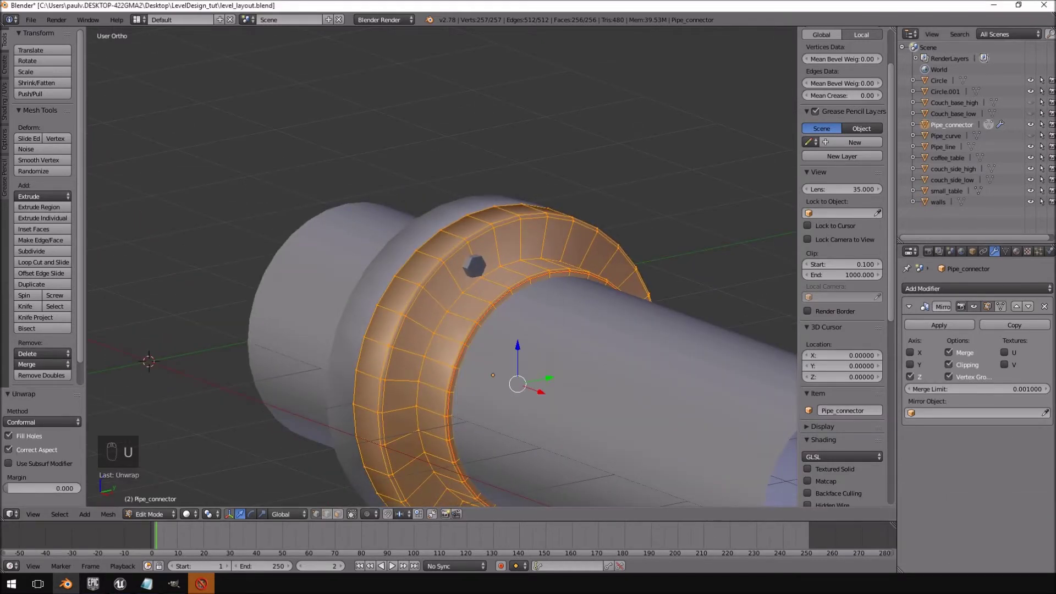
Split the 3D view vertically and turn one half into a UV/Image Editor showing the unwrapped islands
right_click(388, 26)
click(385, 42)
click(470, 110)
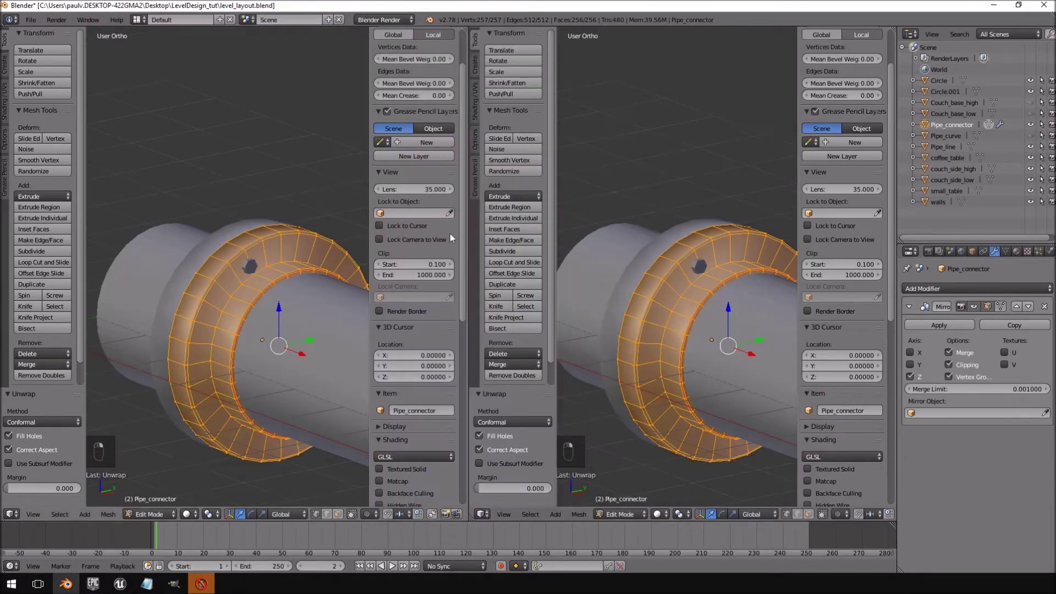
click(484, 515)
click(512, 429)
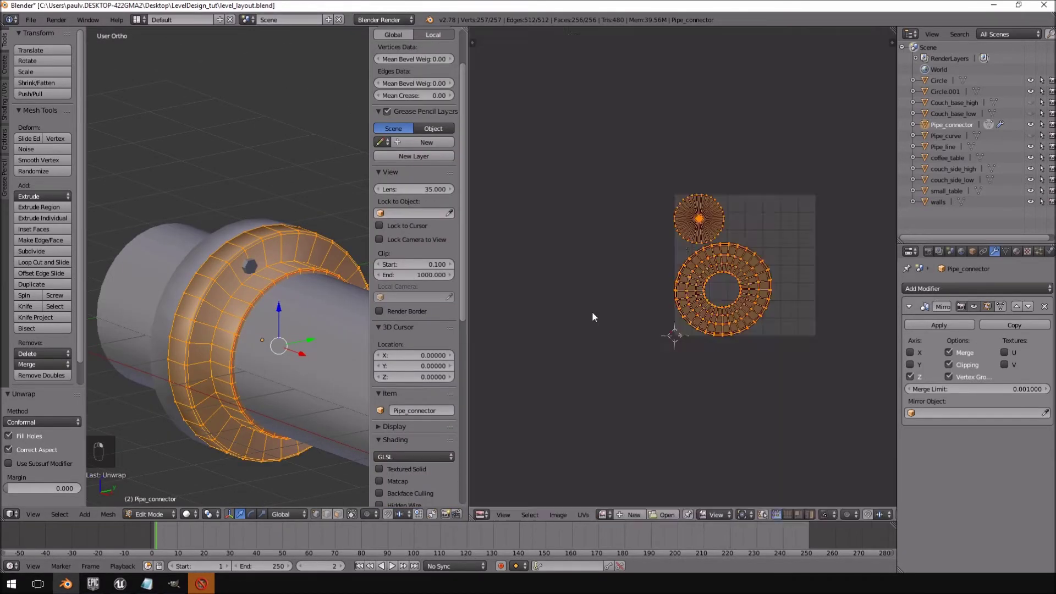
scroll(723, 290, up, 5)
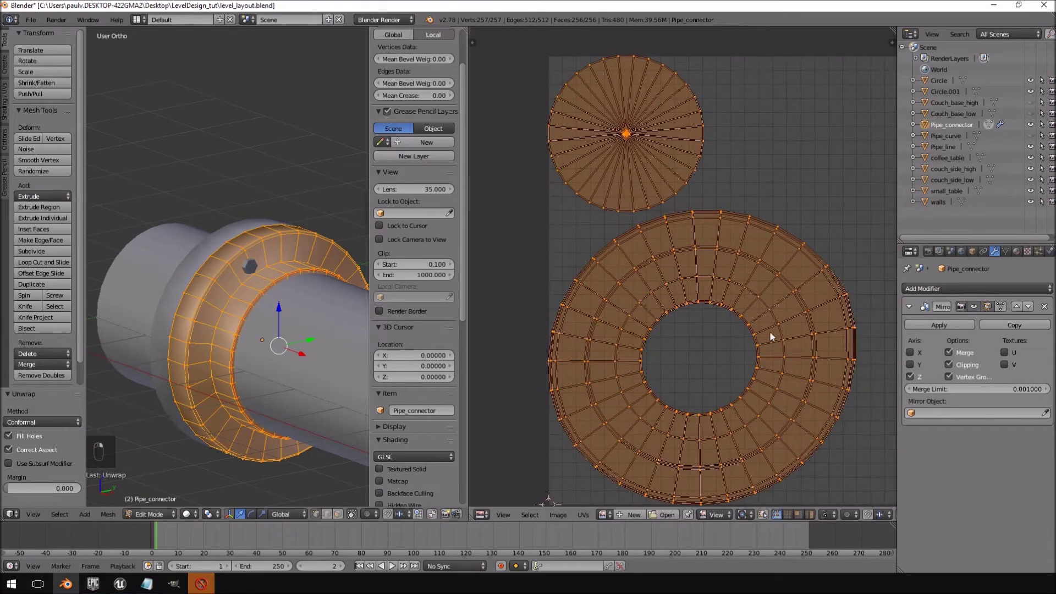
Mark one radial edge loop running across the flange from the inner hole as a UV seam
middle_drag(252, 291, 214, 271)
scroll(223, 283, up, 5)
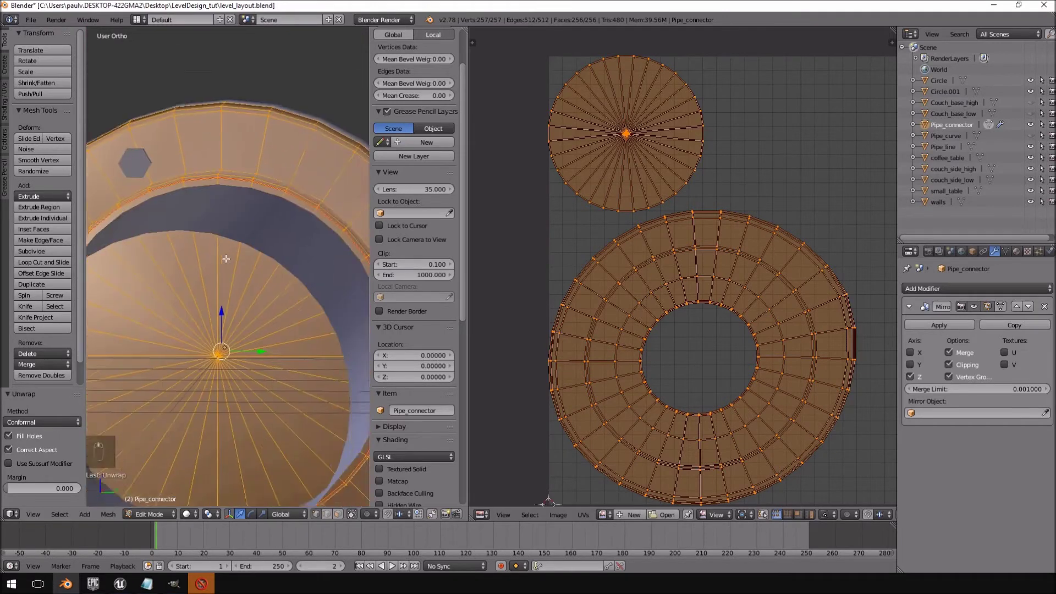
alt+right_click(222, 287)
middle_drag(246, 293, 295, 299)
key(ctrl+e)
click(294, 302)
scroll(293, 301, down, 5)
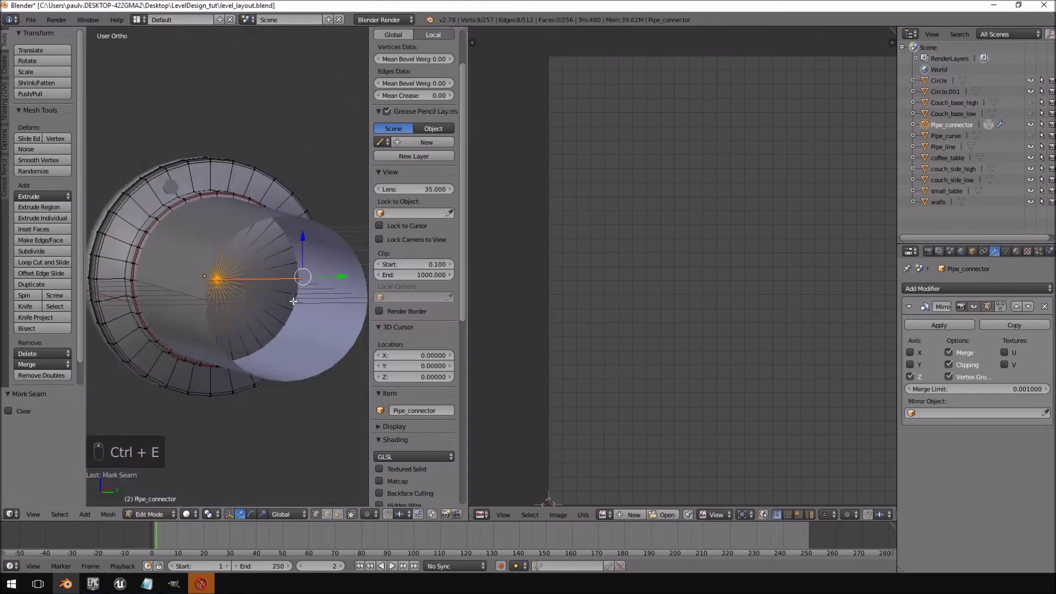
Unwrap the whole mesh again so the ring opens at the radial seam, and frame the resulting UV layout
key(a)
key(a)
key(a)
key(u)
click(293, 301)
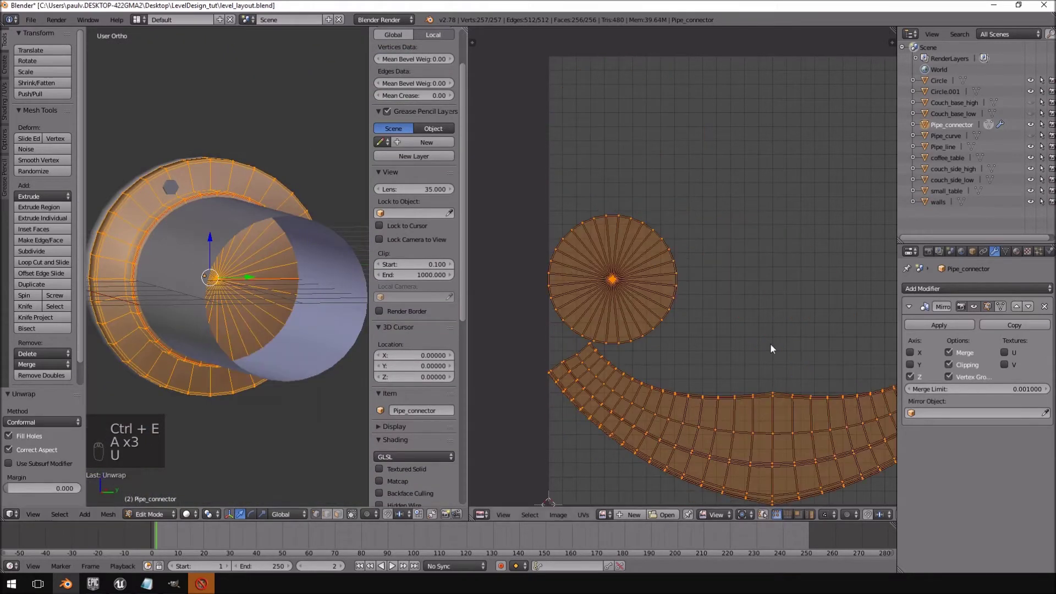
scroll(751, 339, down, 3)
middle_drag(771, 344, 734, 288)
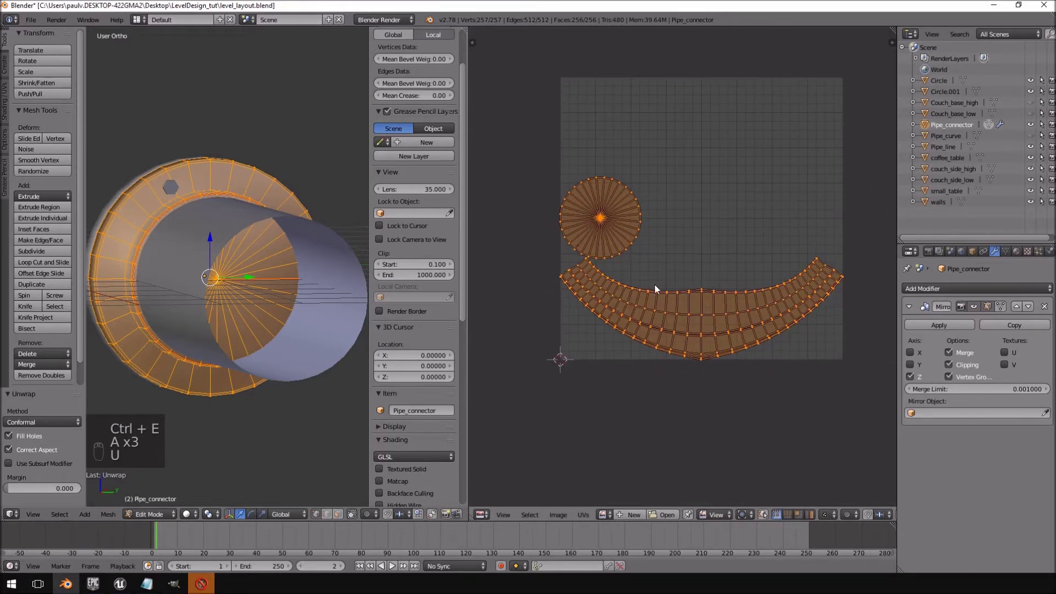
Mark the radial edge loop on the opposite side of the flange as a second cross seam
middle_drag(231, 286, 286, 280)
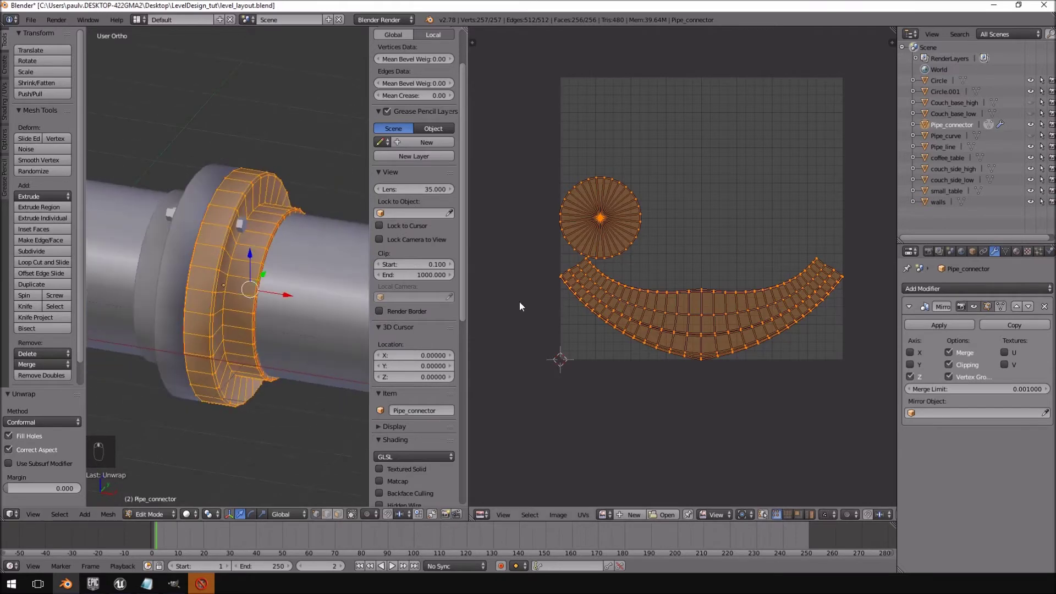
scroll(698, 271, up, 2)
middle_drag(114, 259, 176, 259)
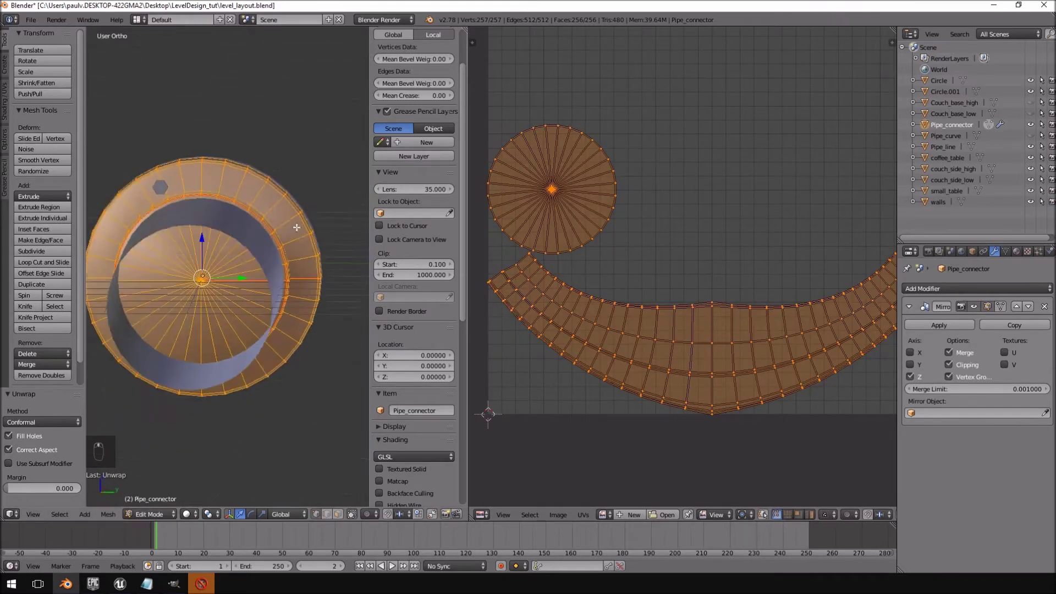
scroll(220, 264, up, 4)
scroll(414, 266, up, 1)
alt+right_click(169, 274)
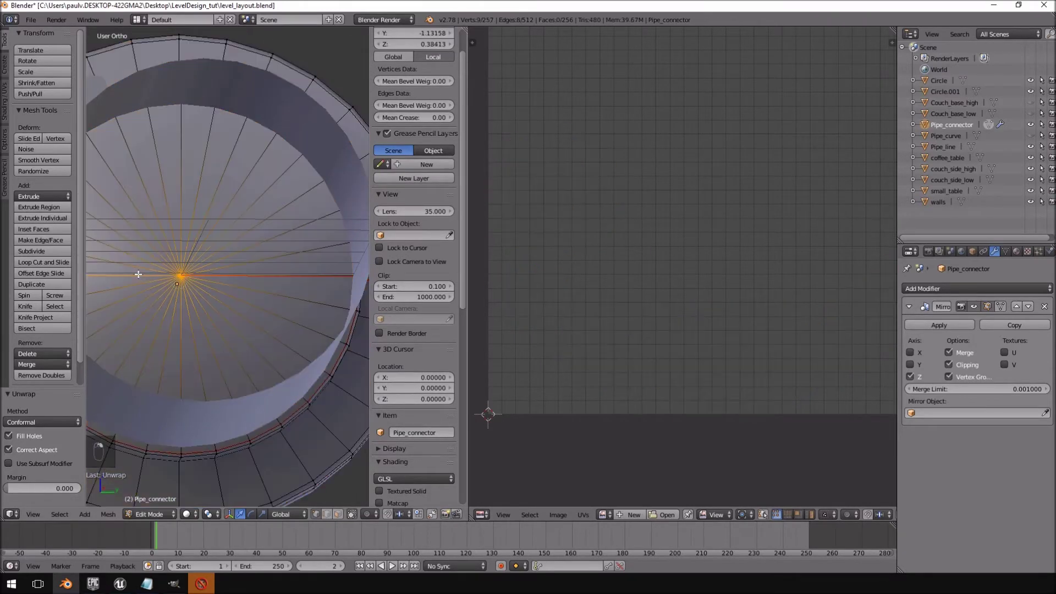
key(ctrl+e)
click(170, 277)
Unwrap the whole mesh with both cross seams and fit the UV layout in view
key(a)
key(a)
key(a)
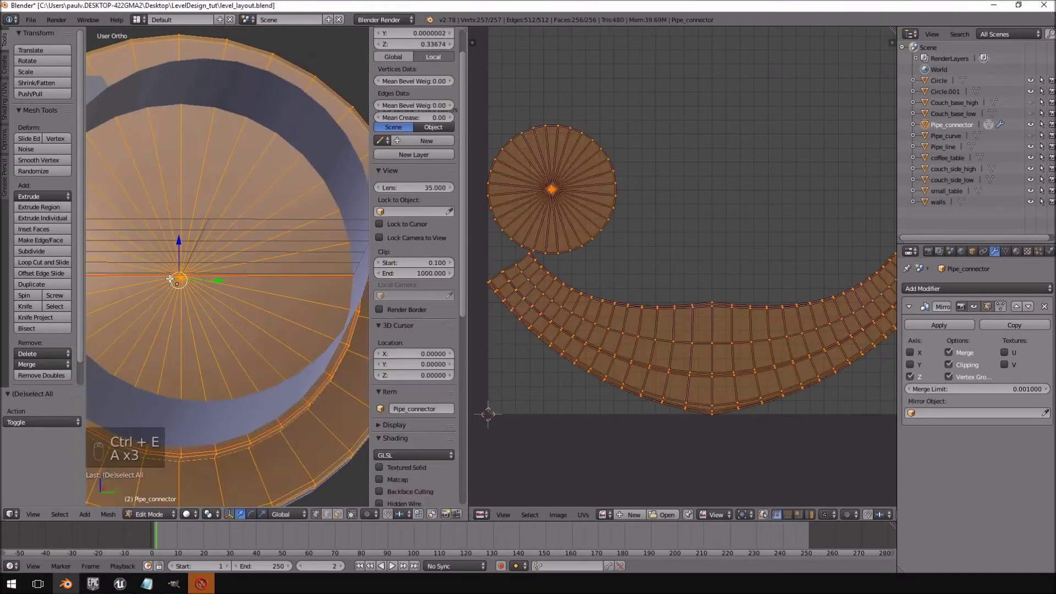
key(u)
click(170, 276)
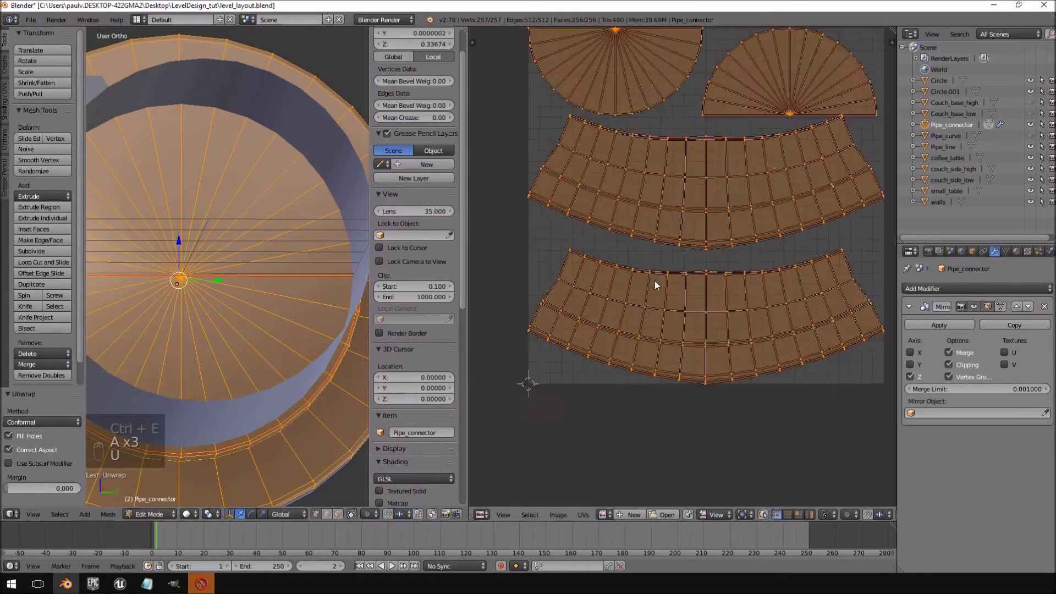
scroll(655, 280, down, 3)
key(Home)
Examine the seams around the flange and undo the second cross seam together with its unwrap
middle_drag(286, 286, 147, 297)
scroll(307, 280, up, 4)
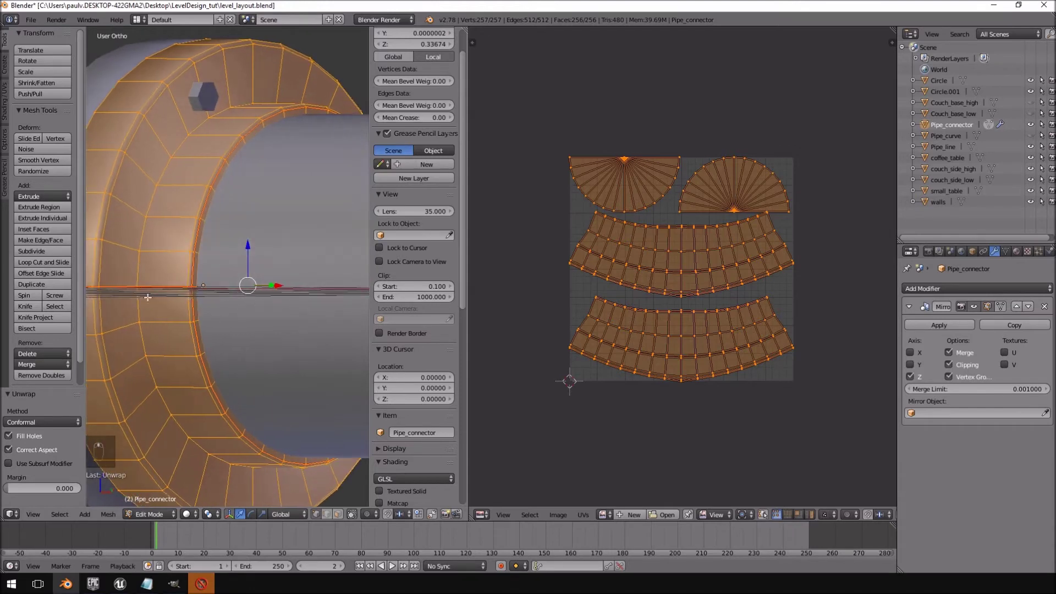
middle_drag(276, 290, 208, 300)
scroll(208, 300, down, 3)
middle_drag(149, 313, 265, 279)
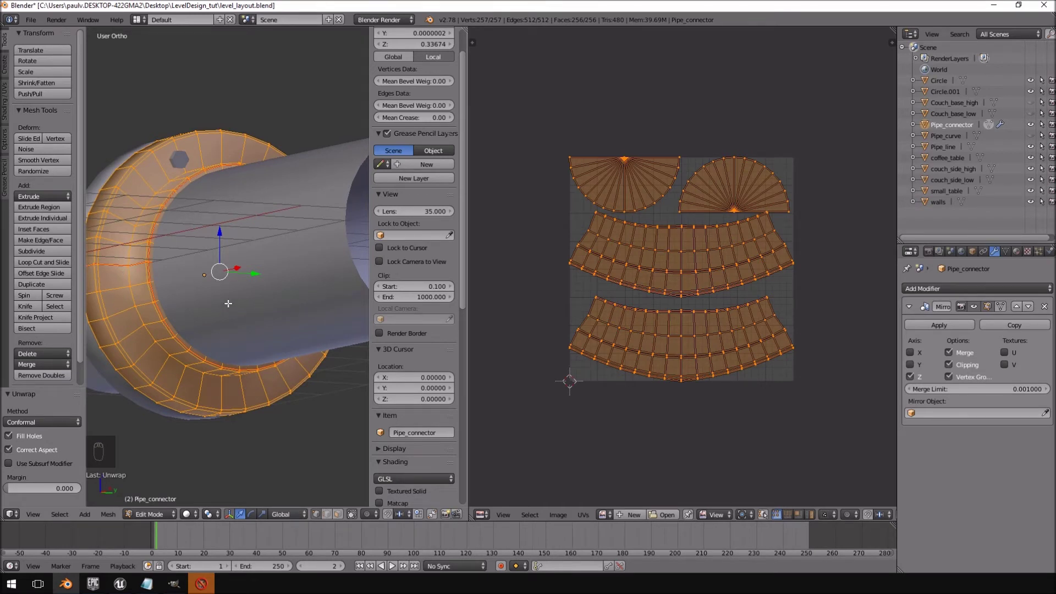
key(ctrl+z)
key(ctrl+z)
key(ctrl+z)
key(ctrl+z)
key(ctrl+z)
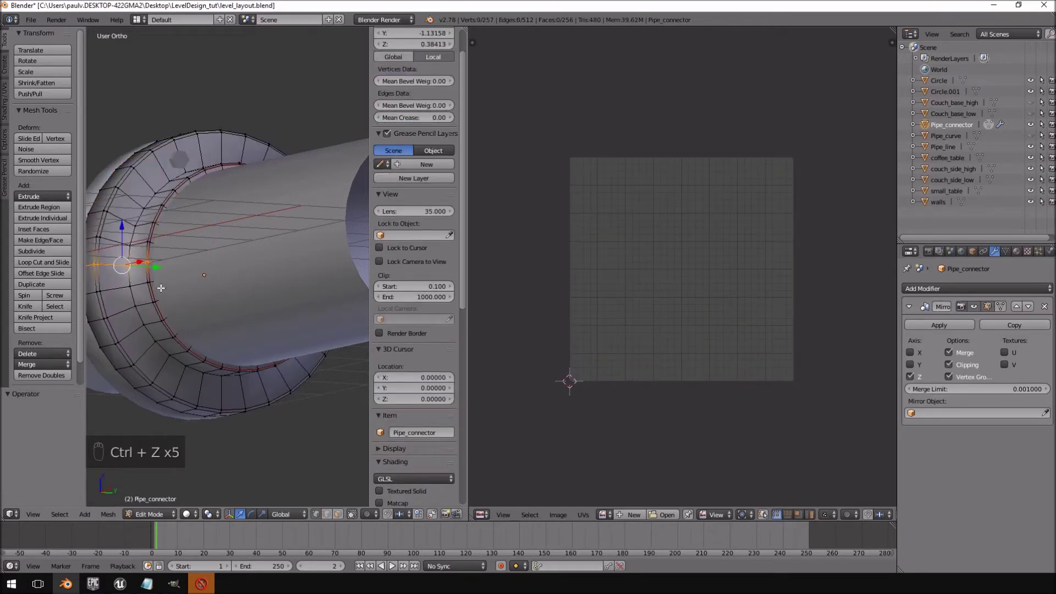
Select the whole mesh and move the disc-shaped UV island by 0.125 on X and 0.375 on Y, clear of the curved strip
key(a)
key(a)
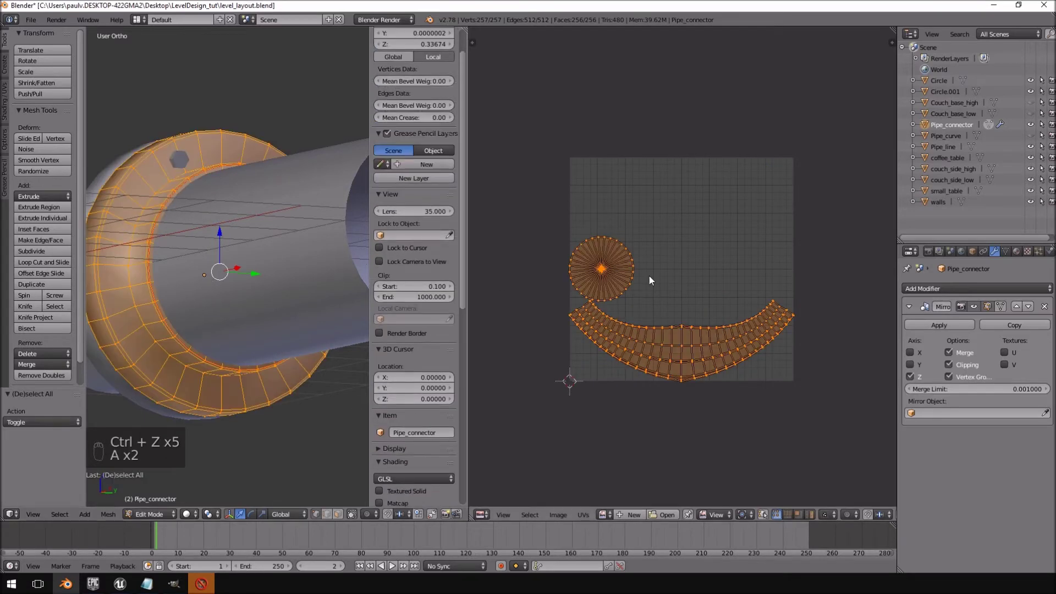
scroll(686, 363, up, 3)
right_click(527, 276)
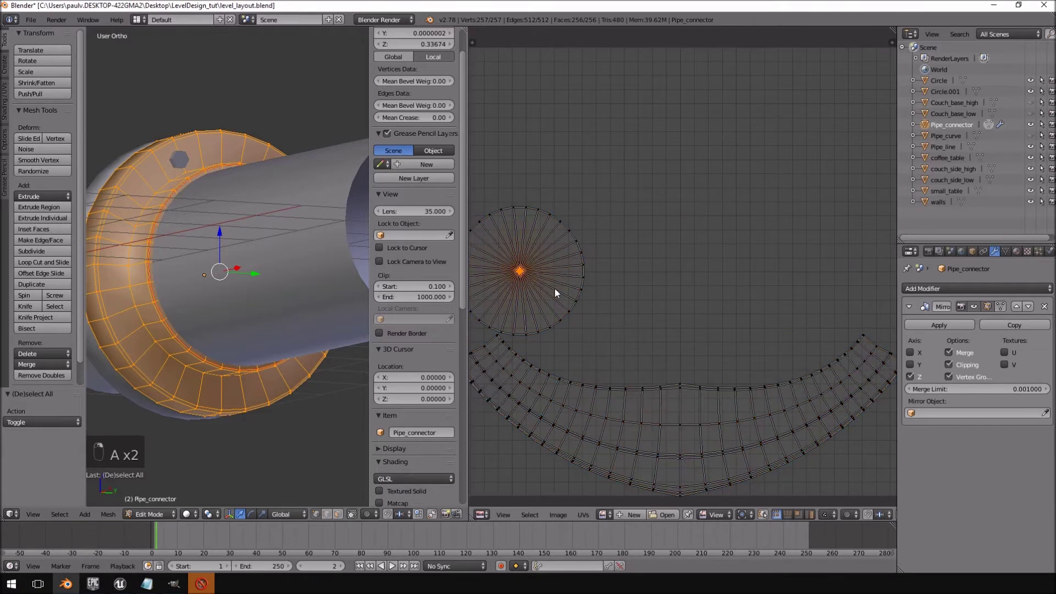
key(ctrl+l)
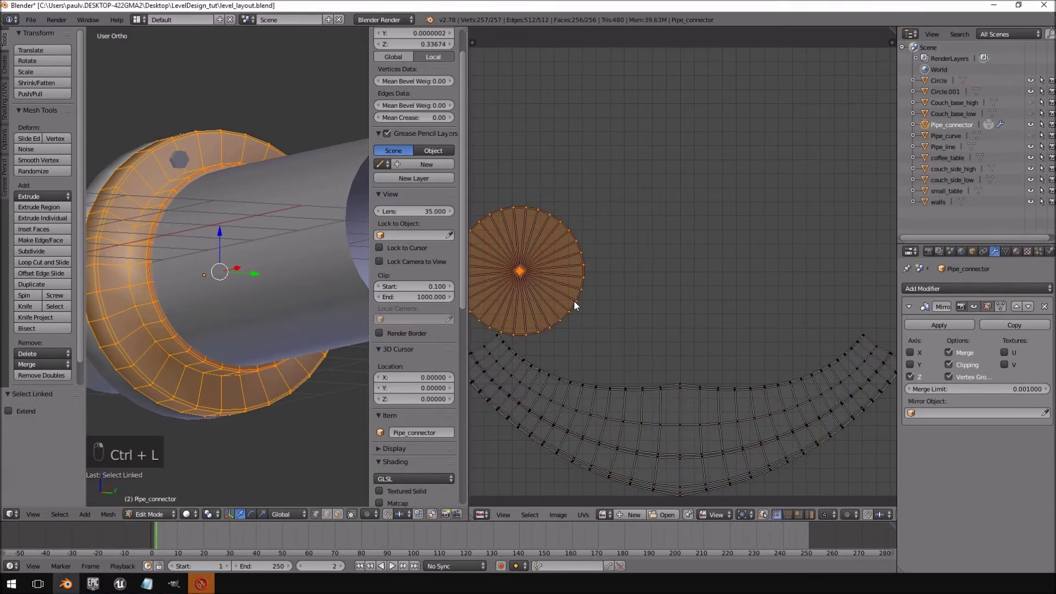
key(g)
click(624, 145)
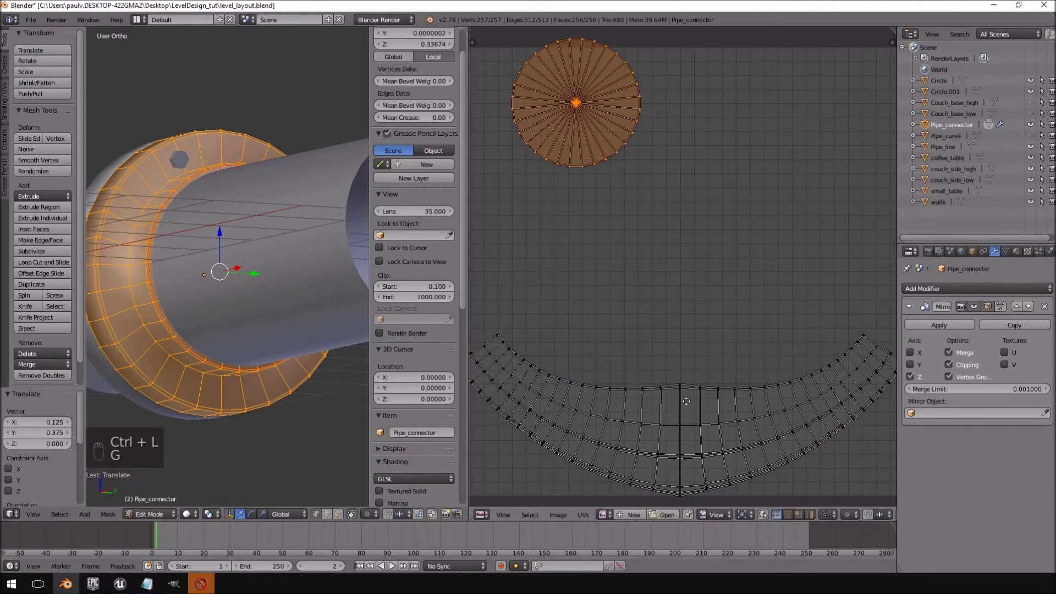
Straighten the two uppermost edge rows of the curved UV strip by scaling each to 0 on Y
middle_drag(610, 395, 632, 343)
alt+right_click(659, 337)
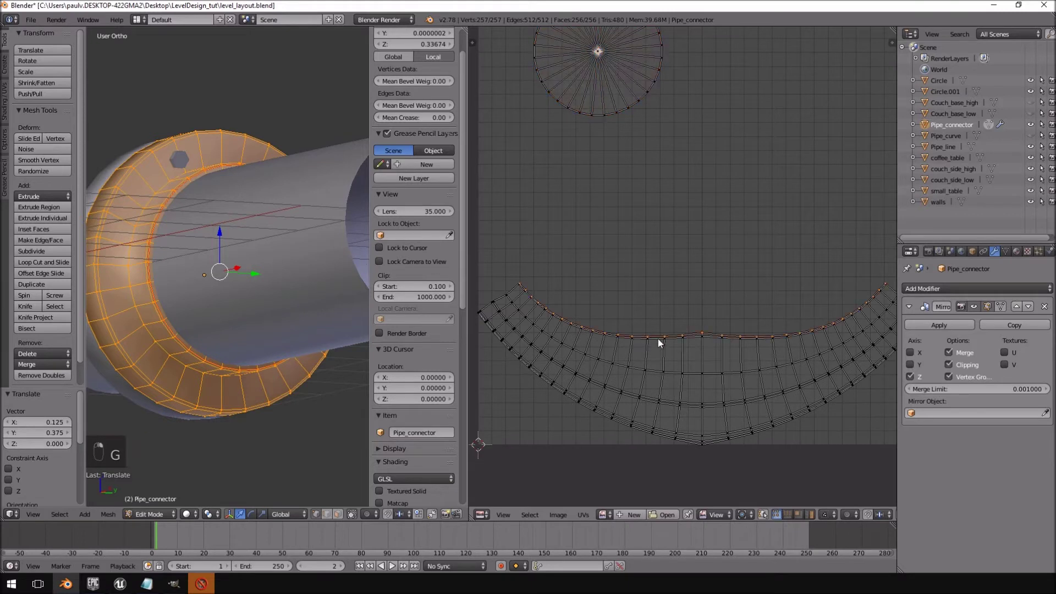
key(s)
key(ctrl+z)
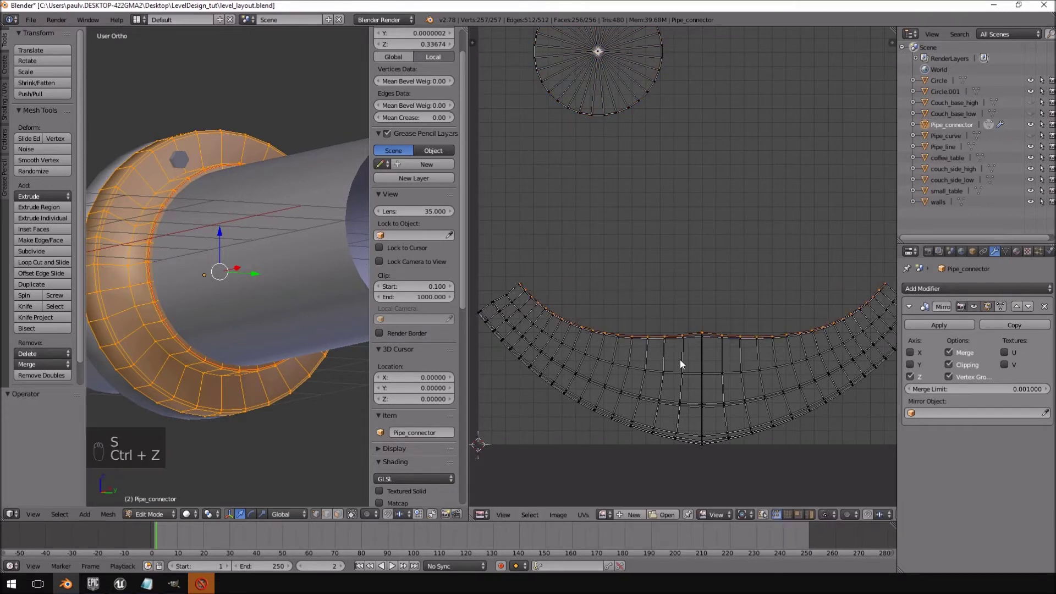
key(s)
key(y)
key(0)
key(Return)
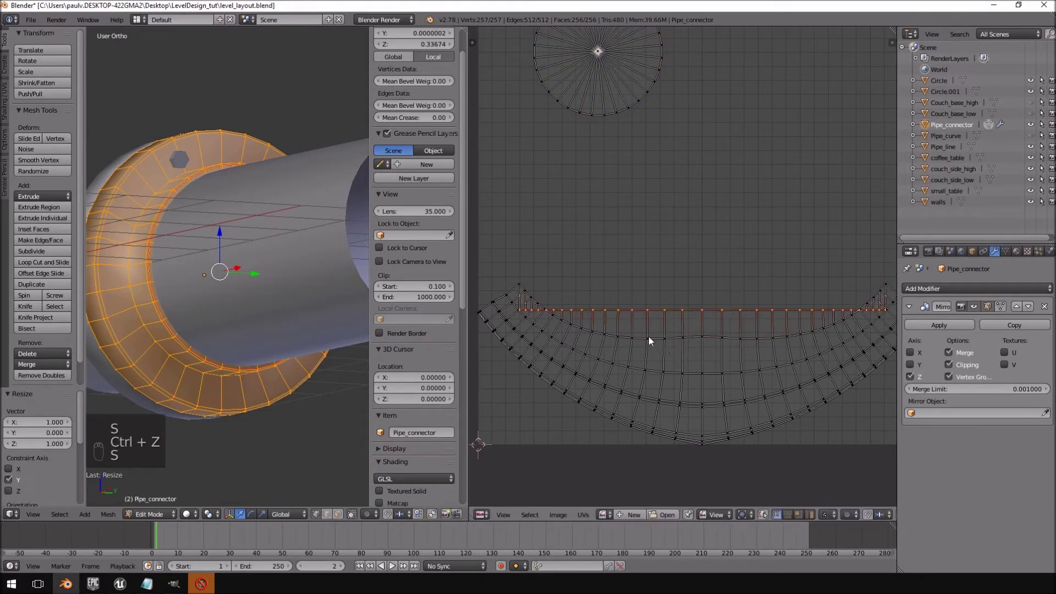
key(s)
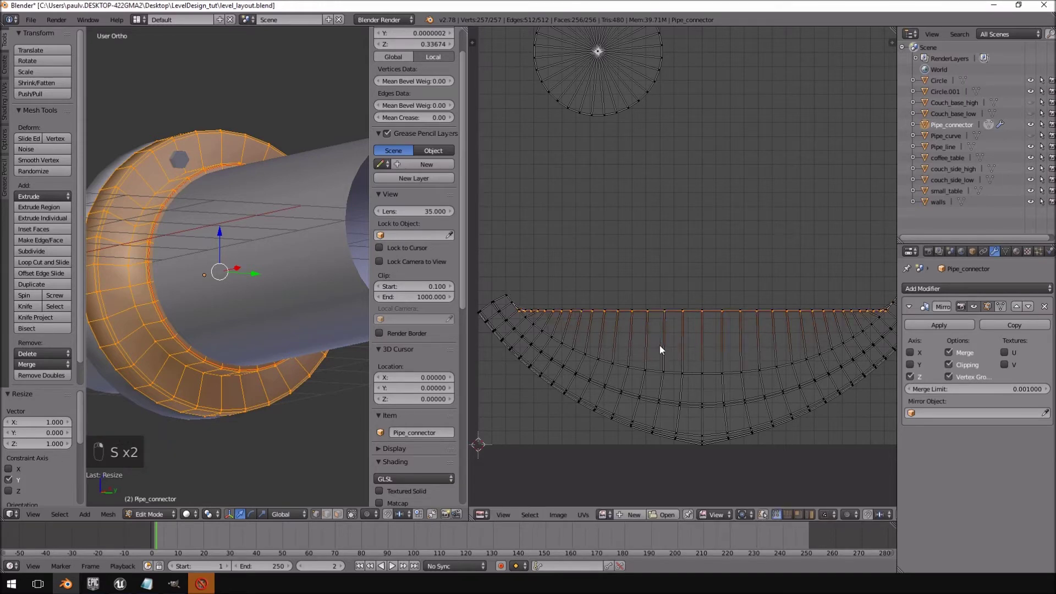
Try scaling the strip's next edge row to 0 on both axes, and undo it
key(s)
key(0)
key(Return)
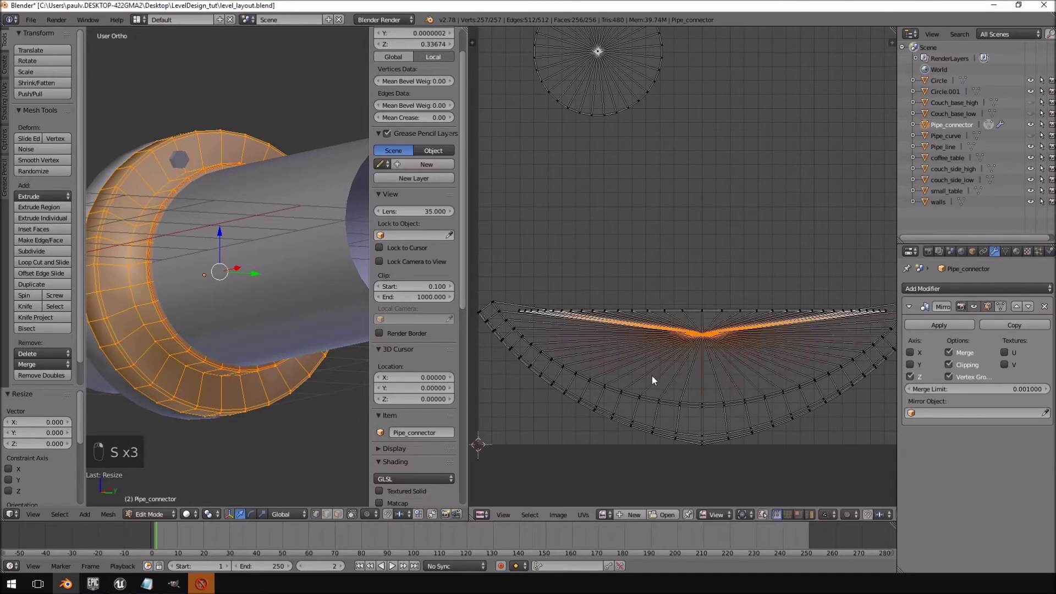
key(ctrl+z)
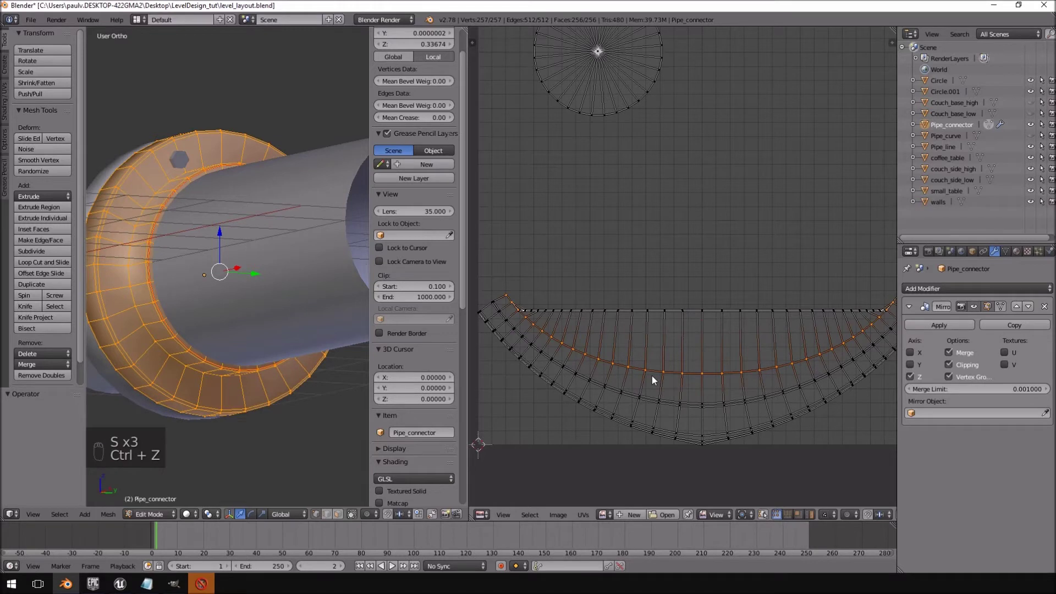
Straighten the middle edge rows of the UV strip by scaling each to 0 on Y
key(s)
key(0)
key(Return)
key(s)
click(641, 401)
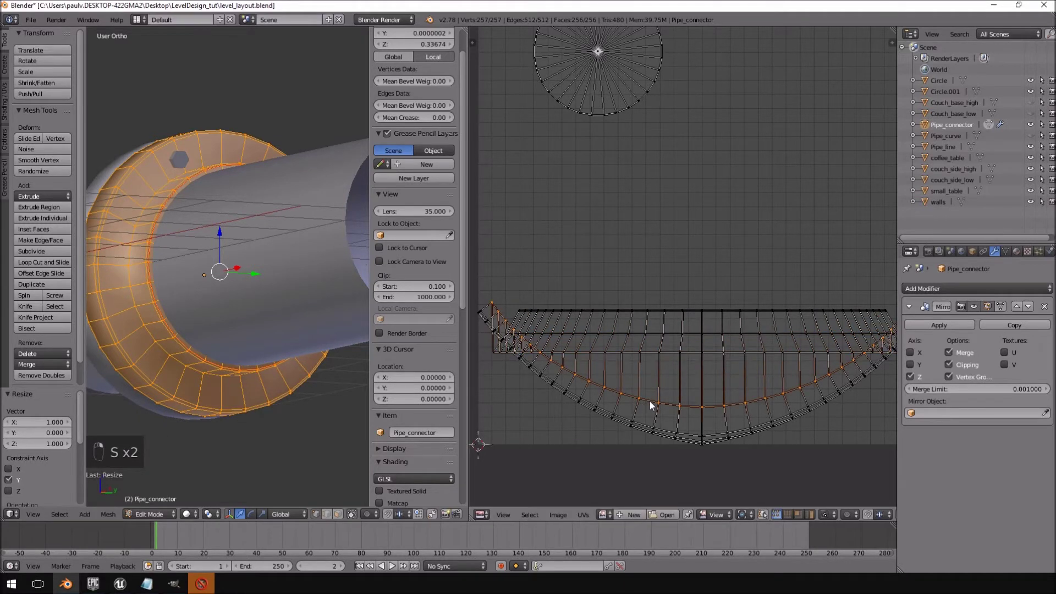
key(s)
click(649, 401)
Straighten the remaining curved lower edge rows of the UV strip by scaling each to 0 on Y
alt+right_click(644, 423)
key(s)
click(645, 424)
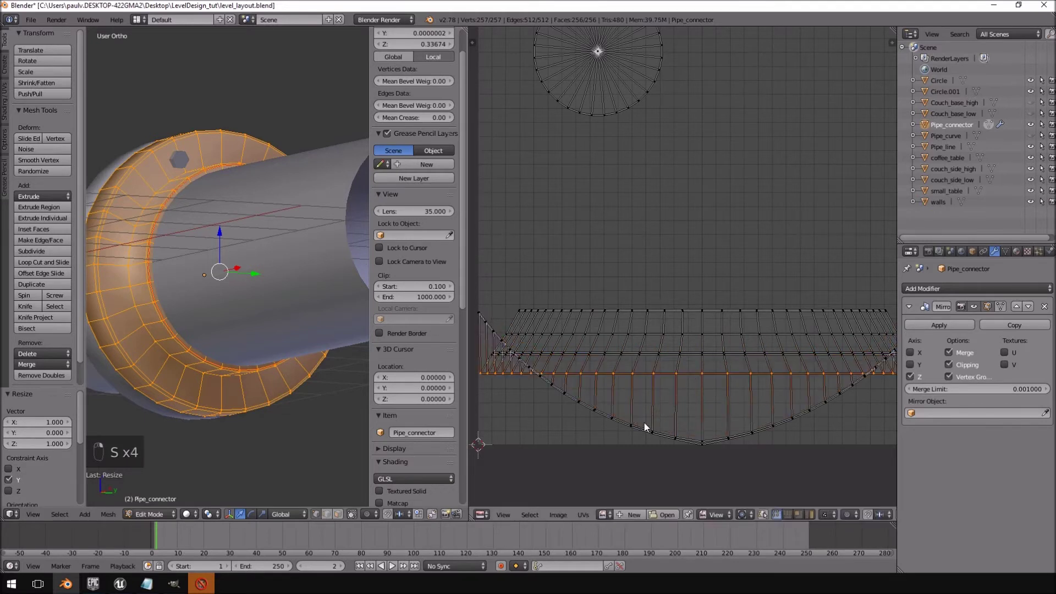
key(s)
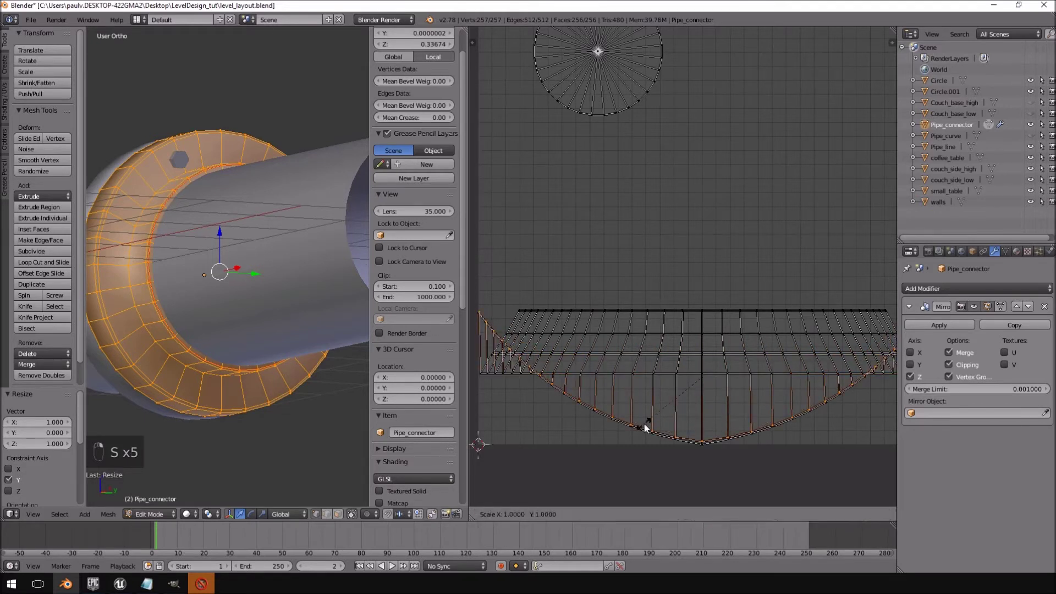
key(y)
key(0)
click(645, 424)
key(s)
key(y)
key(0)
click(638, 427)
scroll(694, 370, down, 4)
scroll(694, 371, up, 3)
Select the entire straightened UV strip and move it up by 0.25 on Y
key(a)
key(a)
key(a)
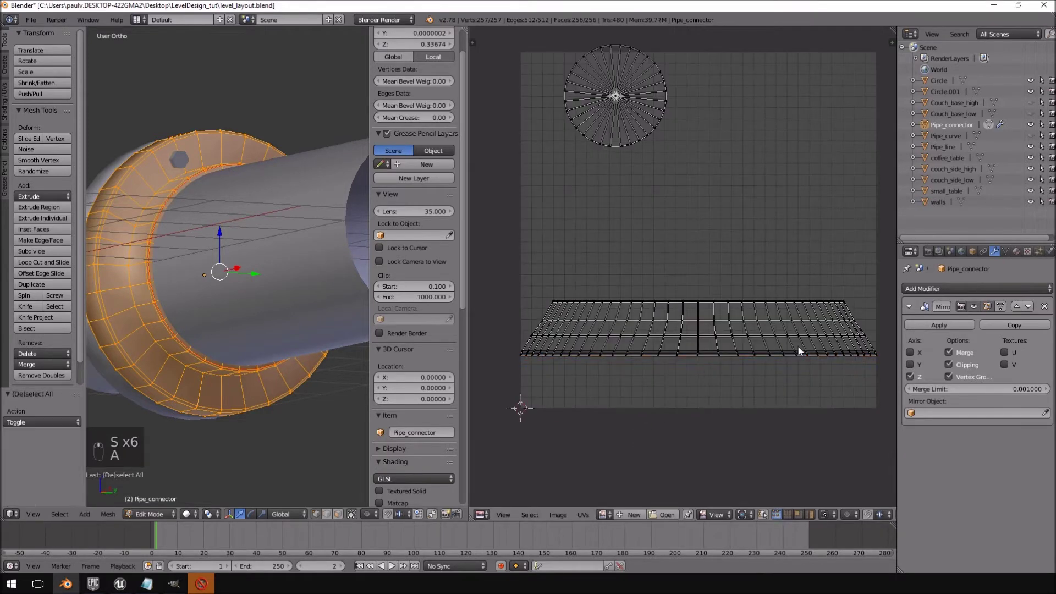
key(a)
mouse_move(718, 263)
ctrl+mouse_down()
mouse_move(499, 354)
mouse_move(983, 350)
mouse_move(870, 365)
ctrl+mouse_up()
key(g)
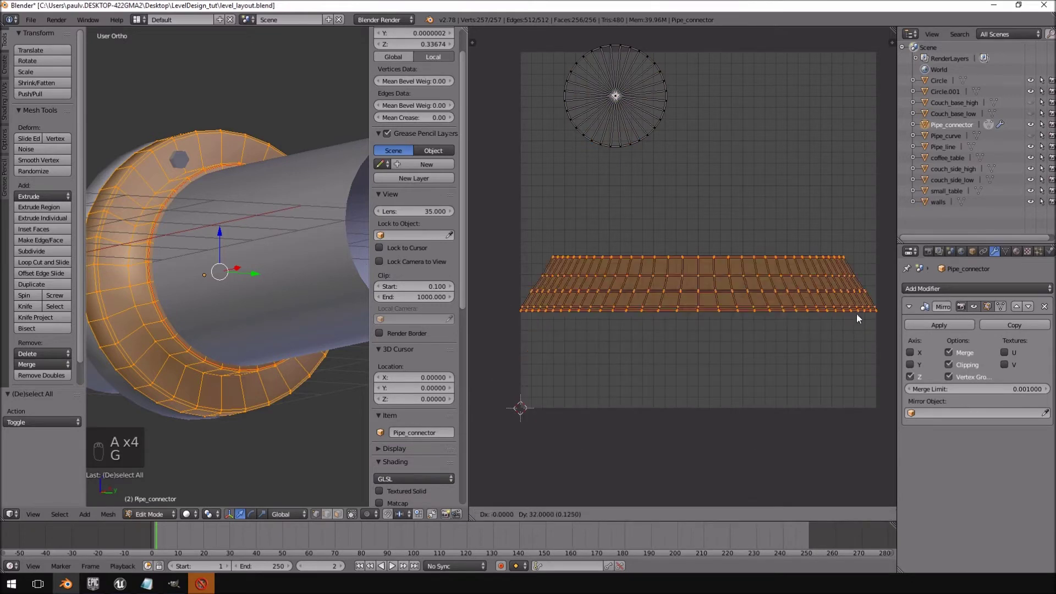
click(856, 277)
scroll(768, 305, up, 4)
scroll(766, 305, down, 5)
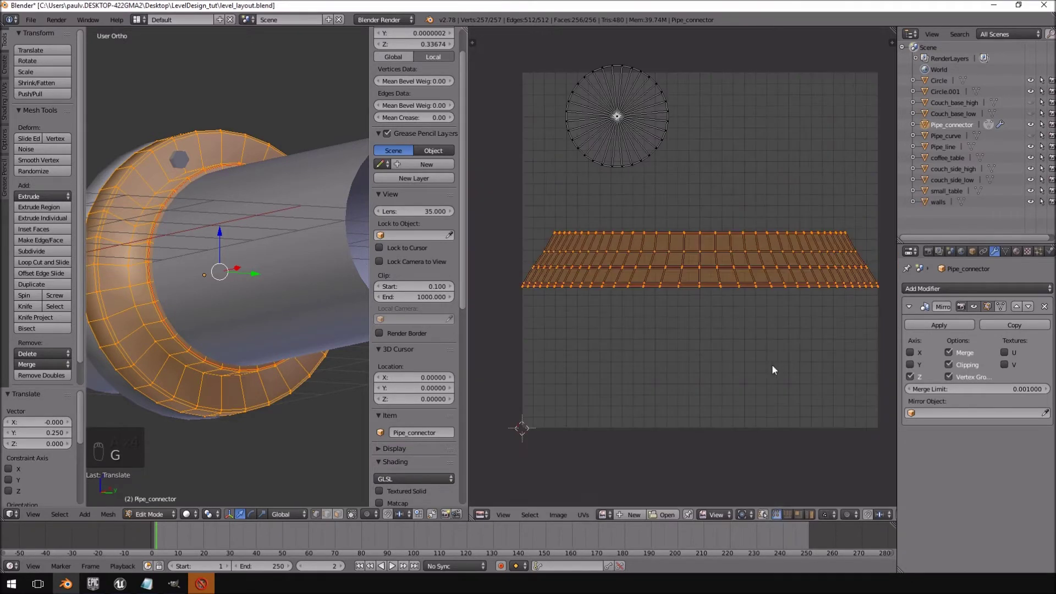
Select the linked disc-shaped UV island and shift it slightly down and to the left, away from the upper border
key(a)
right_click(618, 116)
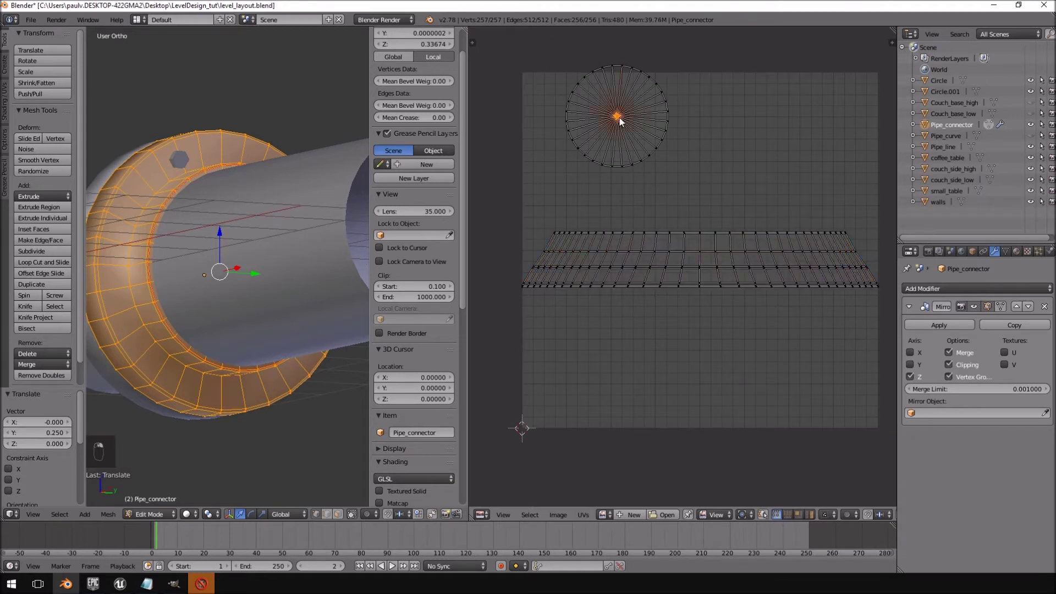
key(ctrl+l)
key(g)
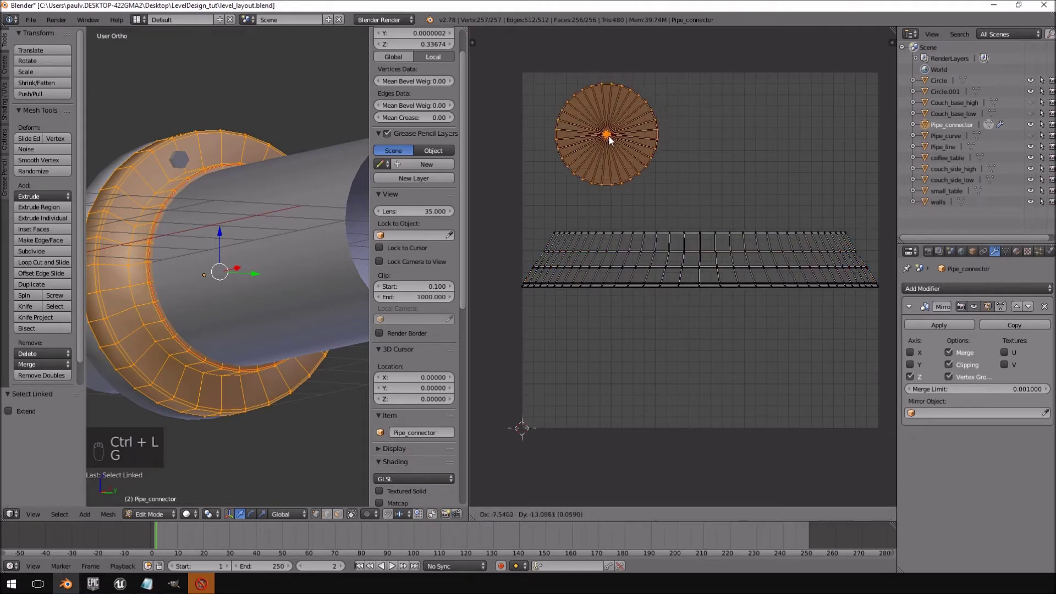
click(608, 147)
Select the linked UV strip, narrow it slightly on X and scale it by about 2.517 on Y
right_click(770, 271)
key(ctrl+l)
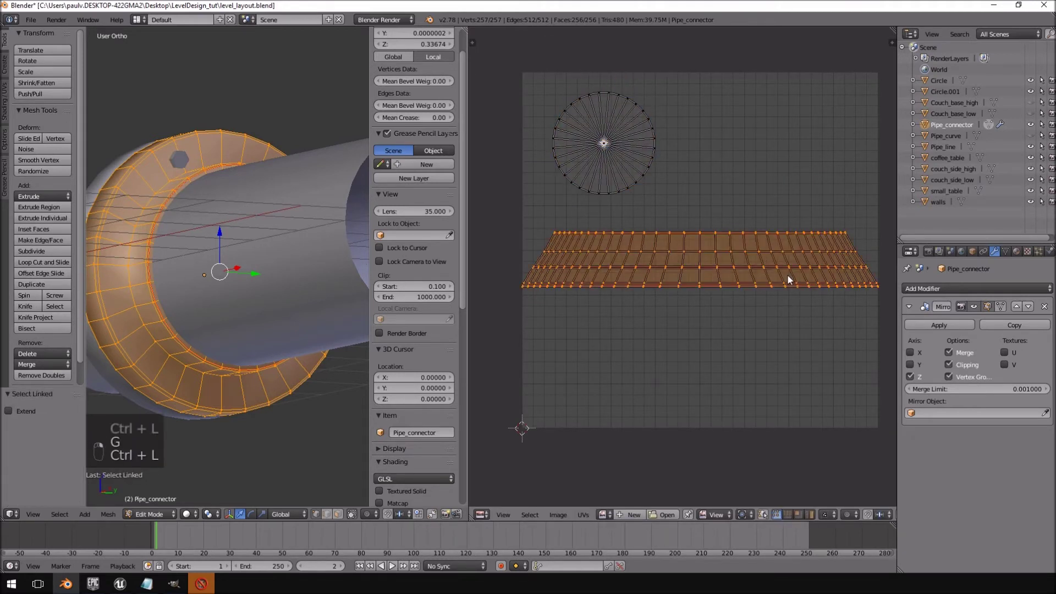
key(s)
right_click(857, 354)
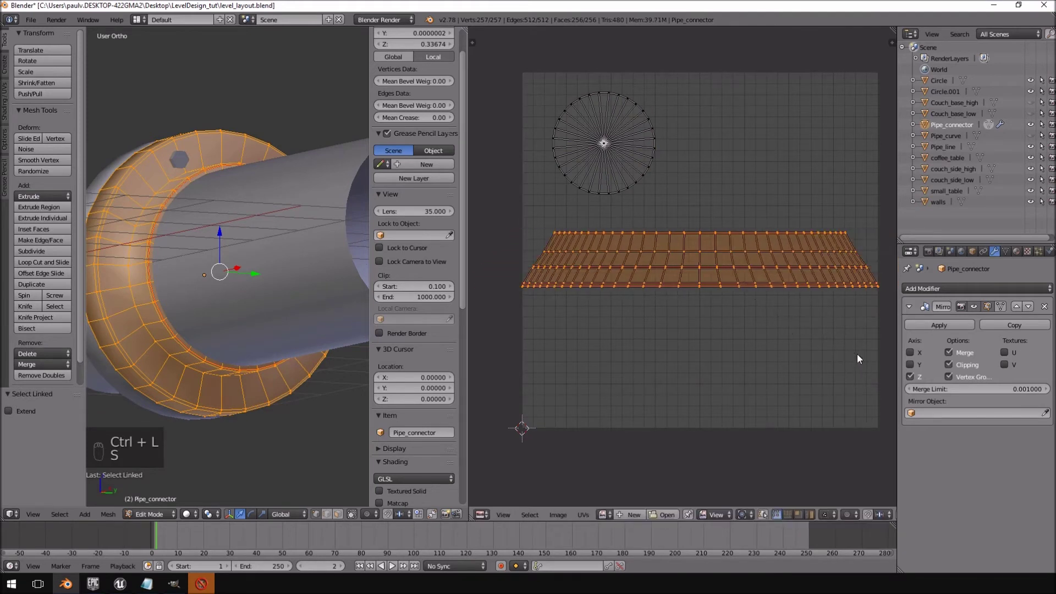
key(s)
key(x)
click(853, 352)
key(s)
key(y)
click(501, 181)
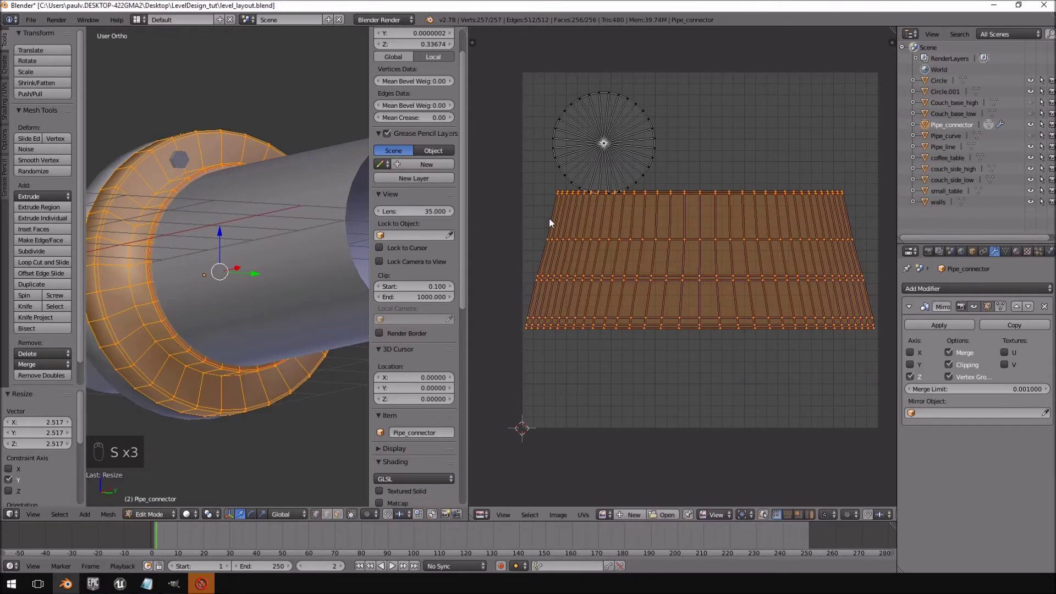
Hide and reveal the UVs, reselect the linked strip and move it by -0.125 on Y, clear of the disc
key(h)
key(alt+h)
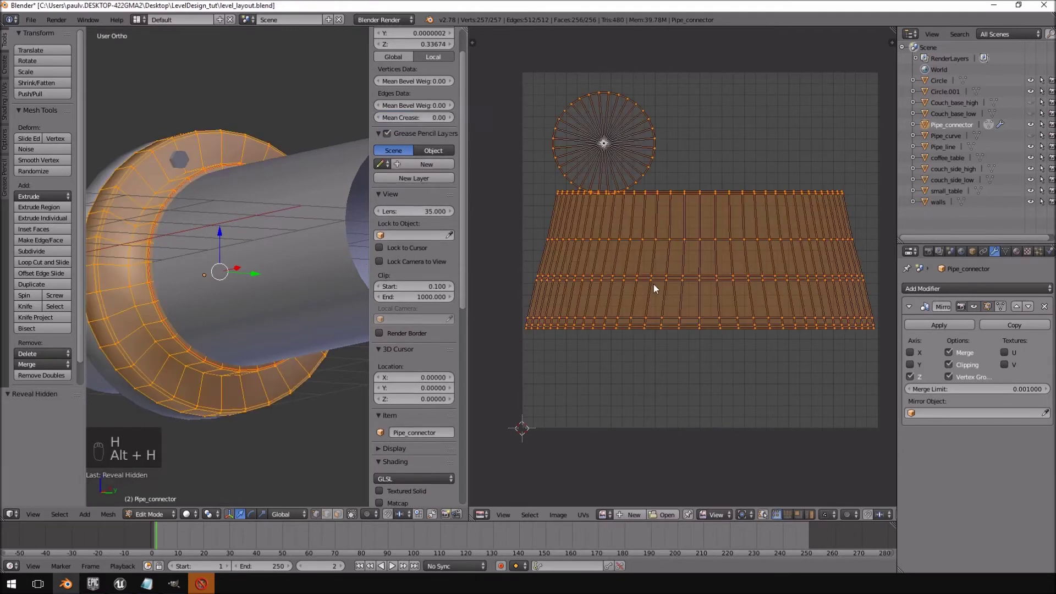
right_click(677, 247)
key(ctrl+l)
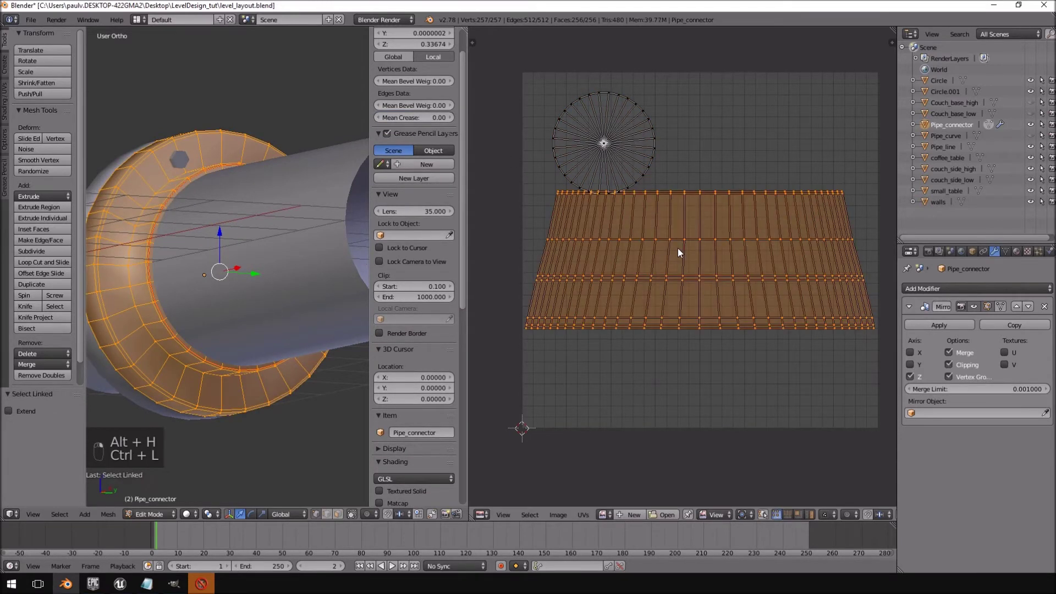
key(g)
click(681, 302)
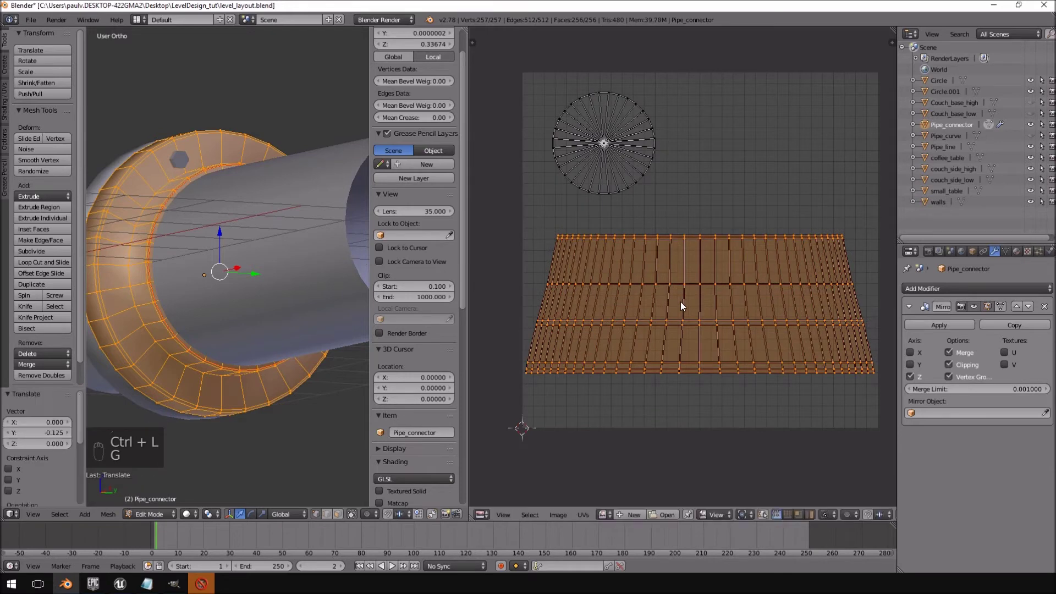
Adjust the UV strip's height by scaling it on Y by about 1.679 and again by about 0.717
key(s)
key(s)
key(y)
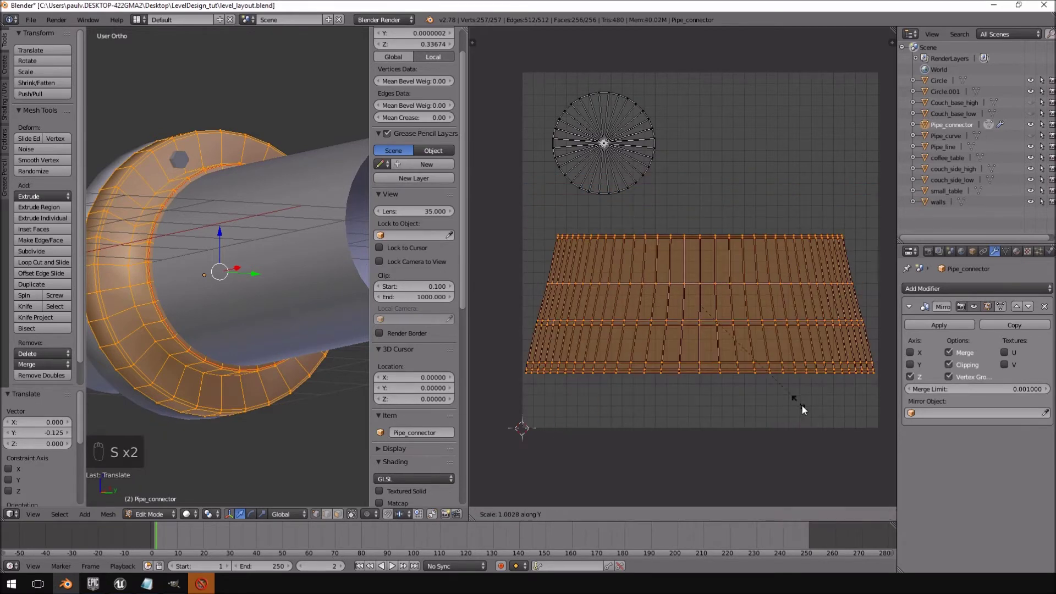
click(880, 451)
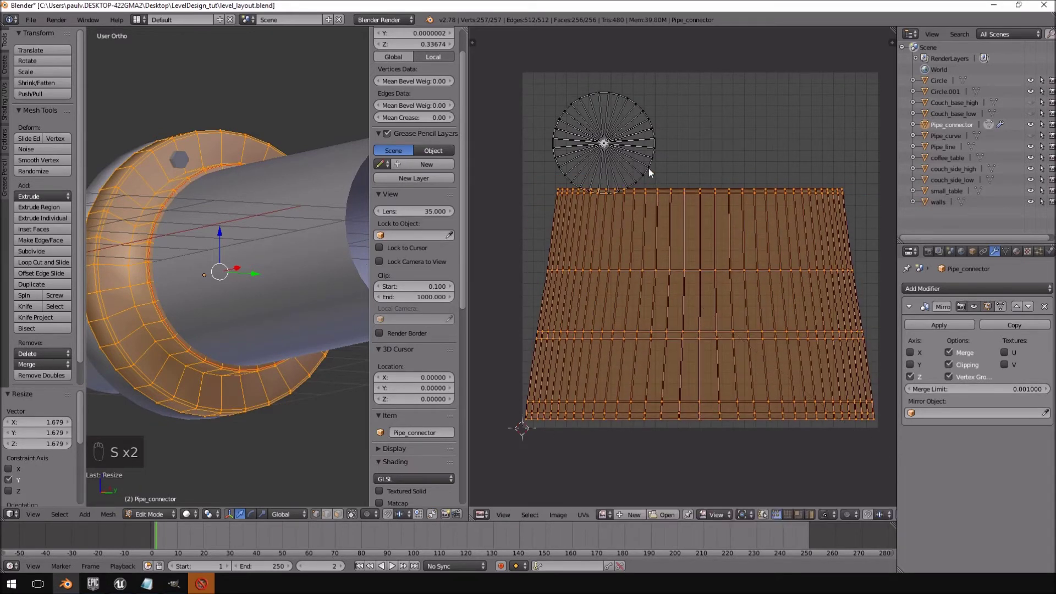
key(s)
key(y)
click(693, 220)
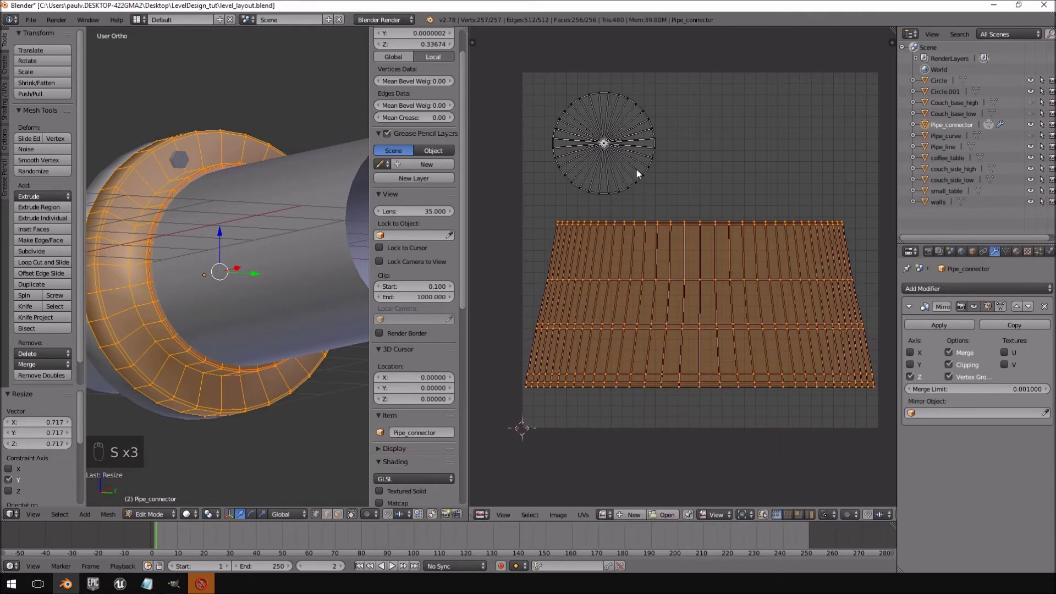
Select the linked disc-shaped UV island and enlarge it uniformly by about 1.299
right_click(622, 156)
key(ctrl+l)
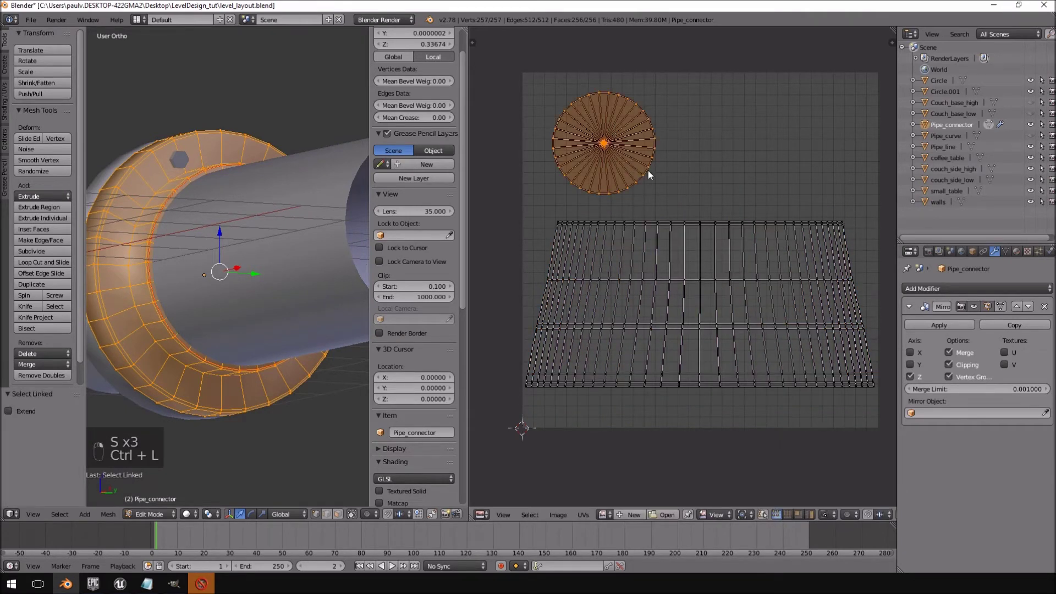
key(s)
click(677, 185)
Leave mesh editing of the pipe connector and select the hexagonal bolt object on the flange face
middle_drag(231, 275, 255, 298)
scroll(218, 294, up, 4)
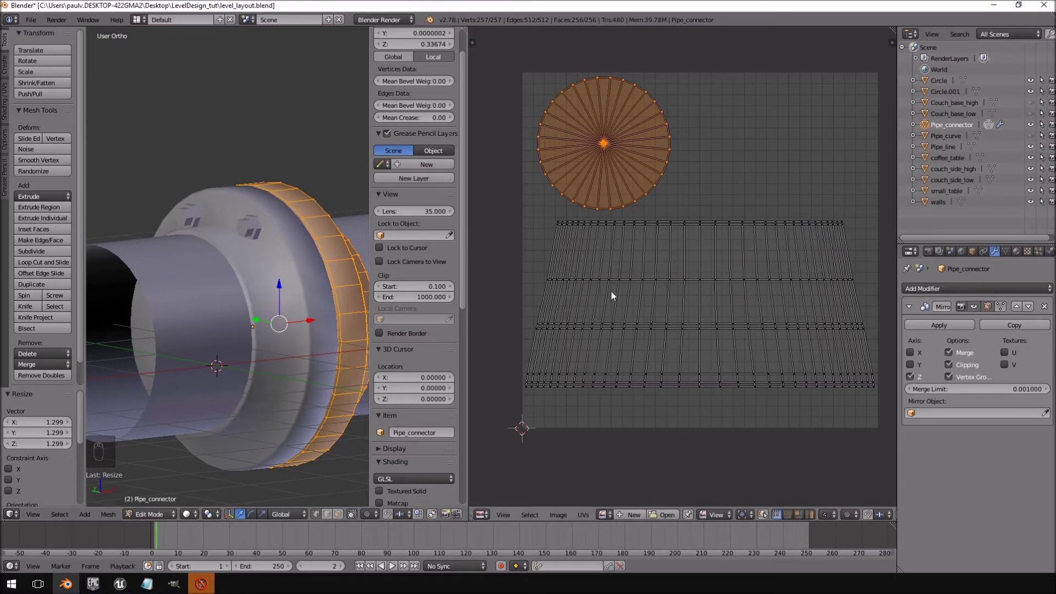
scroll(268, 193, up, 3)
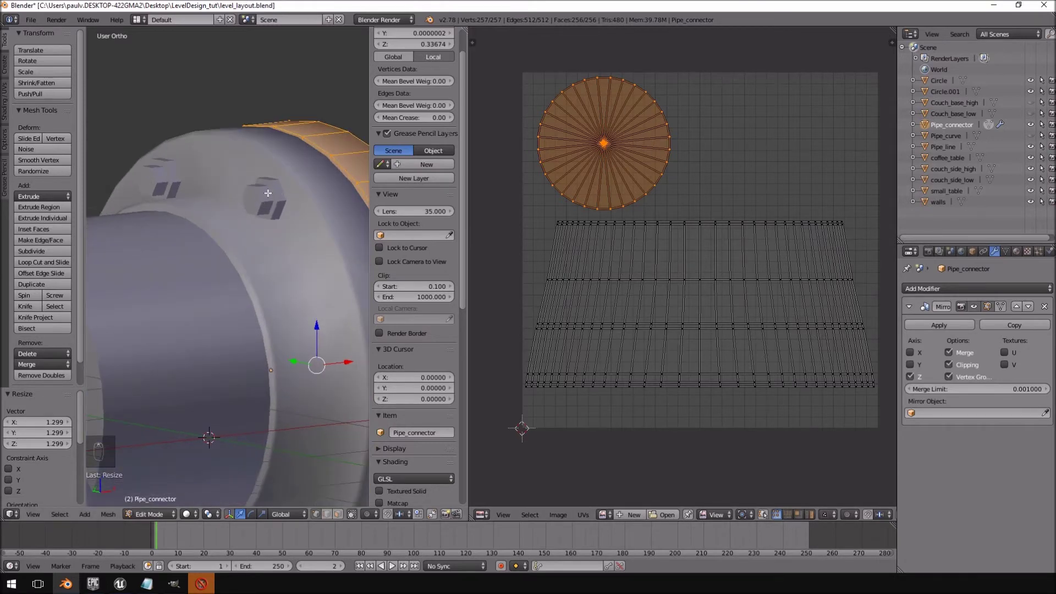
key(Tab)
right_click(269, 193)
right_click(318, 185)
scroll(318, 190, down, 2)
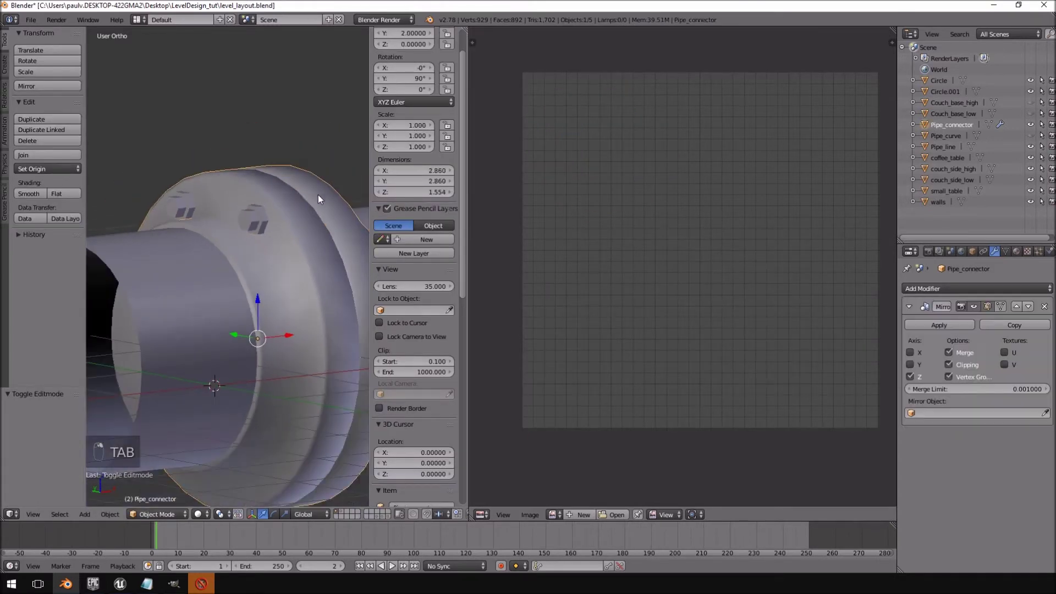
right_drag(266, 225, 251, 224)
right_click(254, 223)
mouse_move(261, 221)
middle_down()
mouse_move(263, 232)
mouse_move(223, 242)
mouse_move(253, 240)
middle_up()
middle_drag(156, 282, 252, 239)
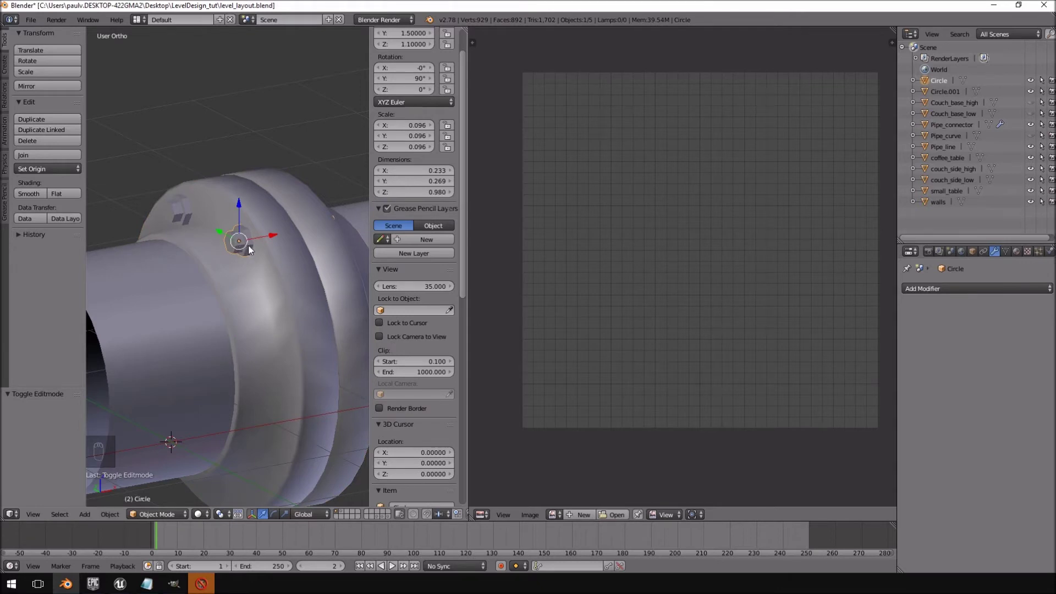
Open the hexagonal bolt object for mesh editing and select its whole mesh
right_click(277, 256)
middle_drag(275, 256, 230, 224)
right_click(229, 221)
key(Tab)
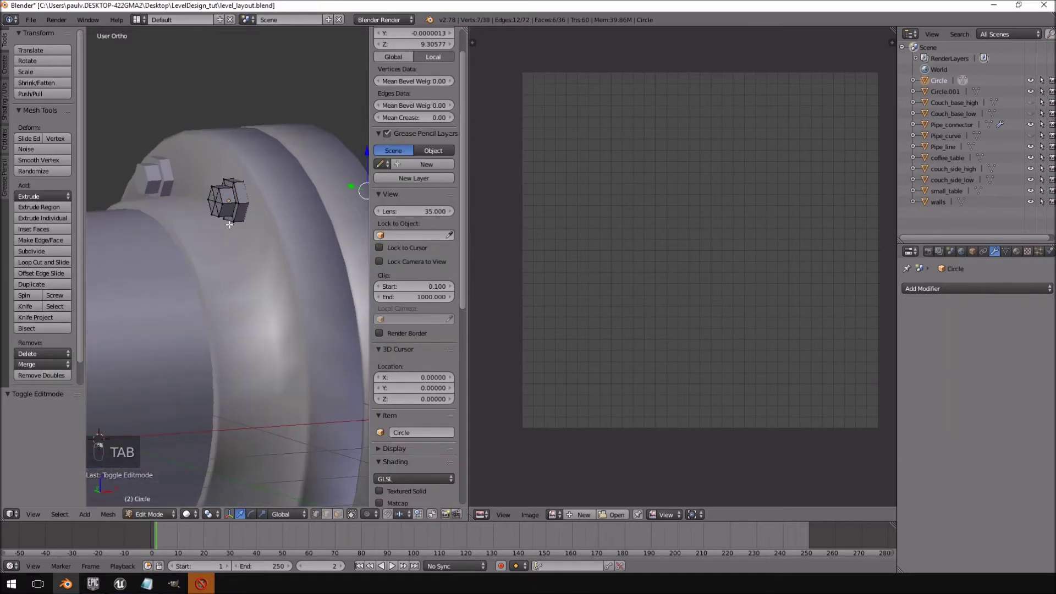
key(a)
key(a)
key(a)
key(a)
Try the standard Unwrap on the whole bolt mesh and pick a vertex of the resulting UV layout
key(u)
click(229, 223)
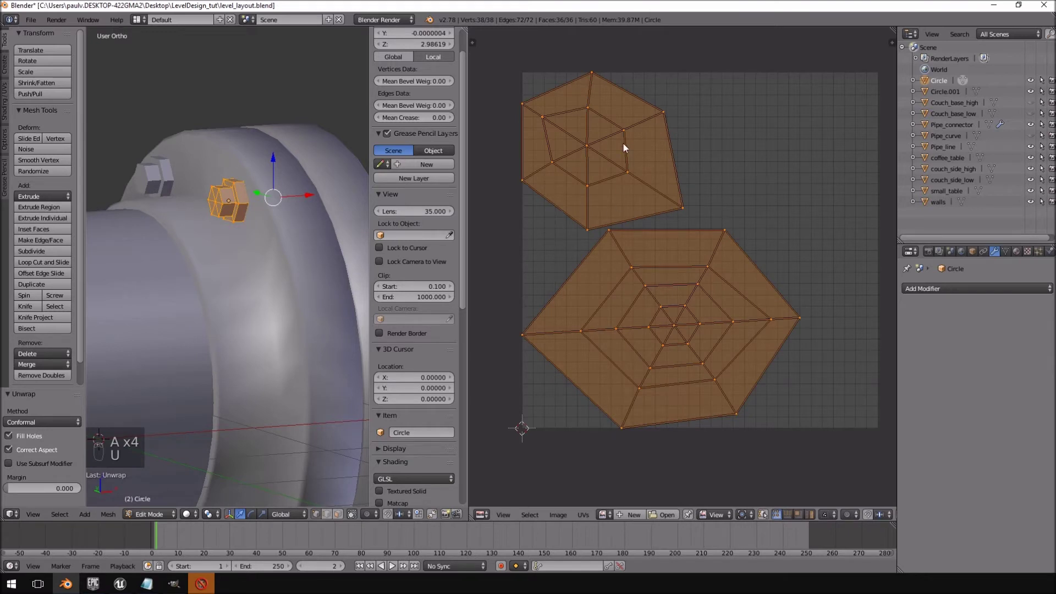
right_click(549, 121)
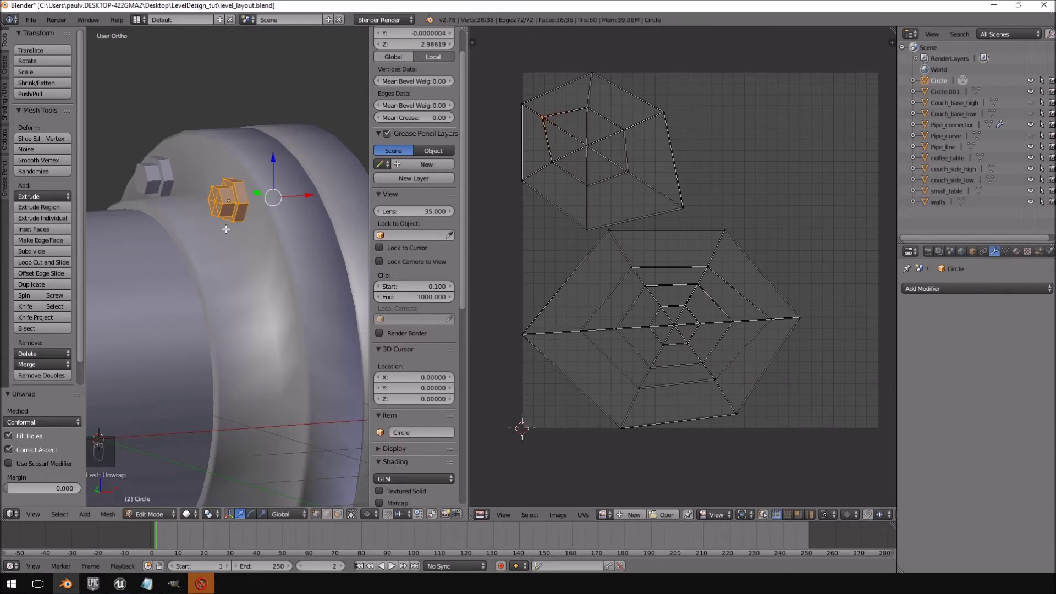
Unwrap the whole bolt with Smart UV Project, using an angle limit of 66 and an island margin of 0.03
scroll(252, 252, up, 3)
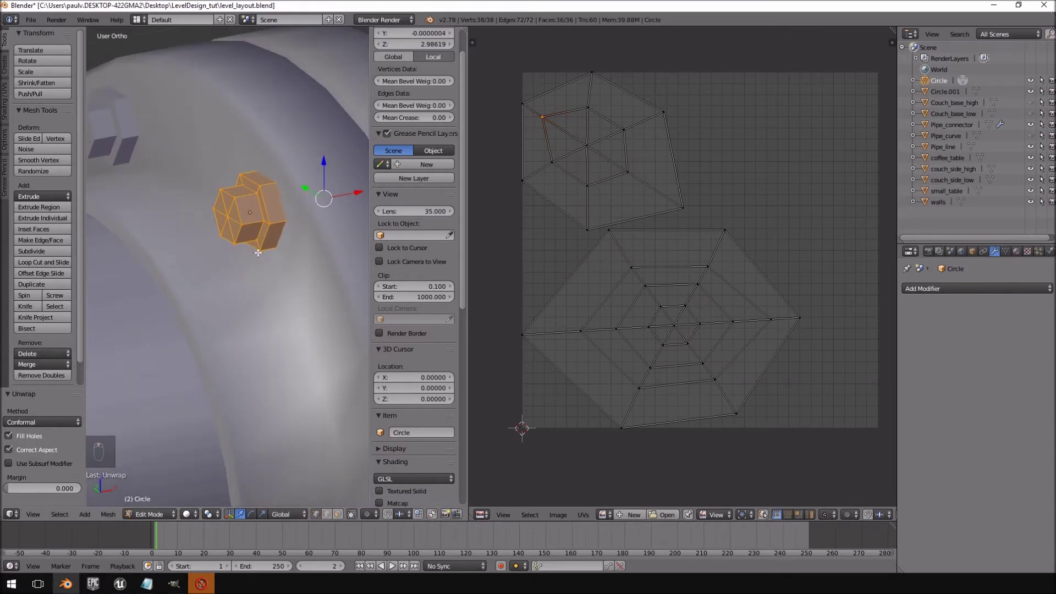
key(KP_1)
key(KP_3)
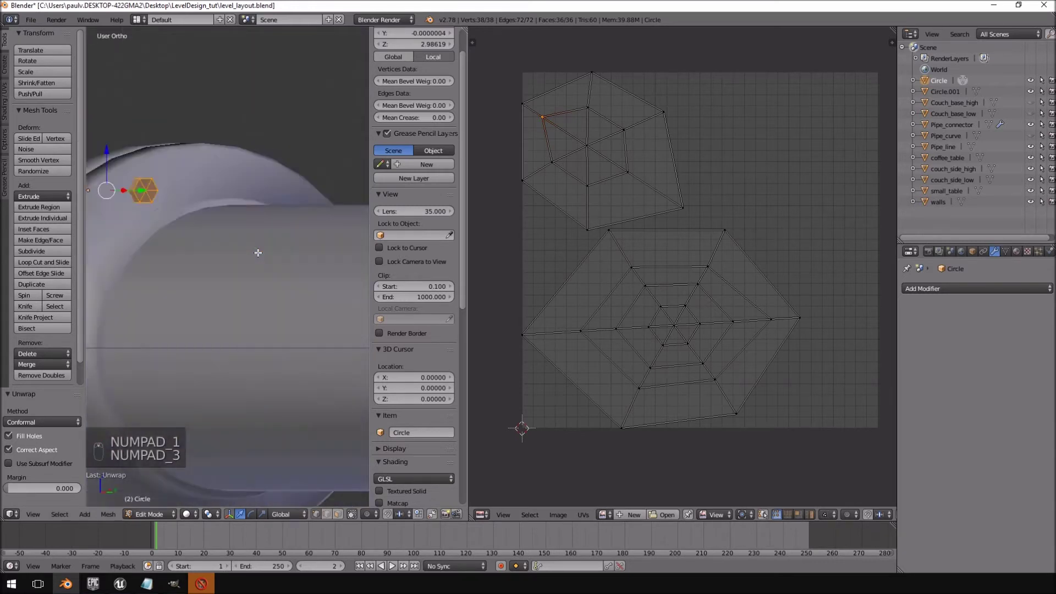
shift+middle_drag(144, 179, 214, 220)
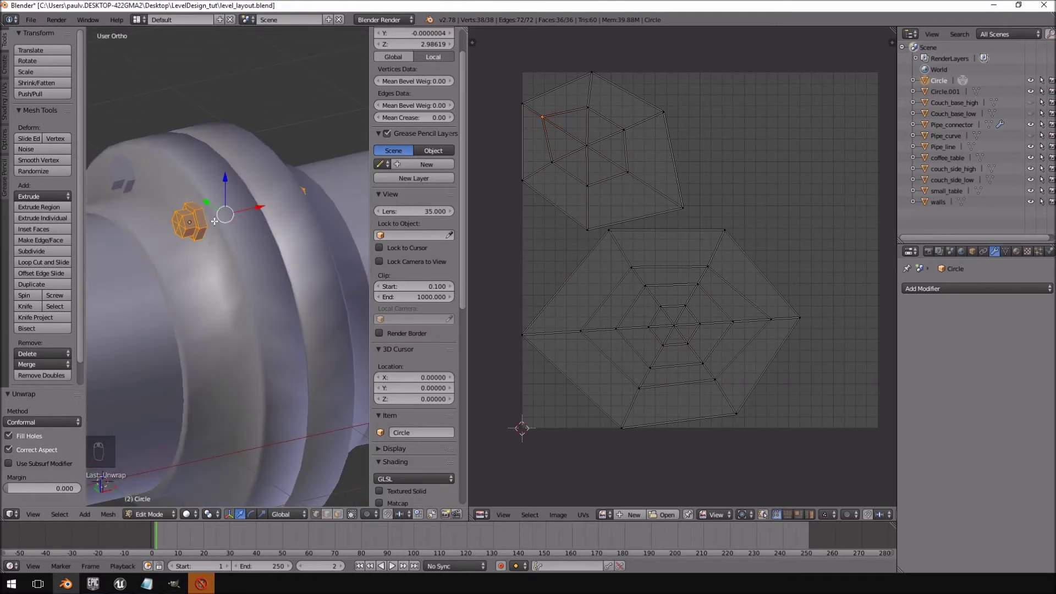
key(u)
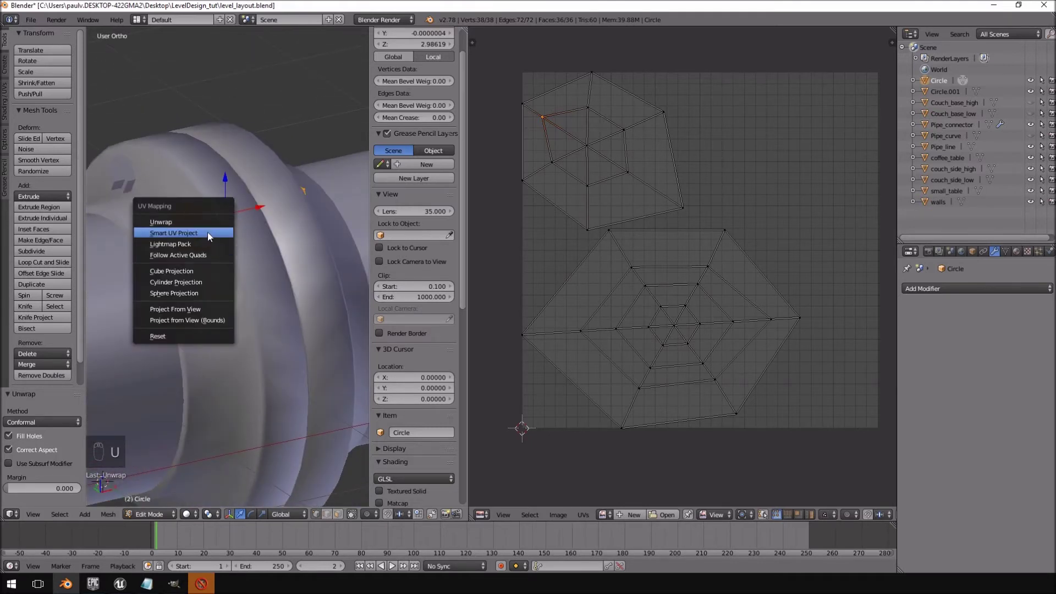
click(207, 232)
click(231, 314)
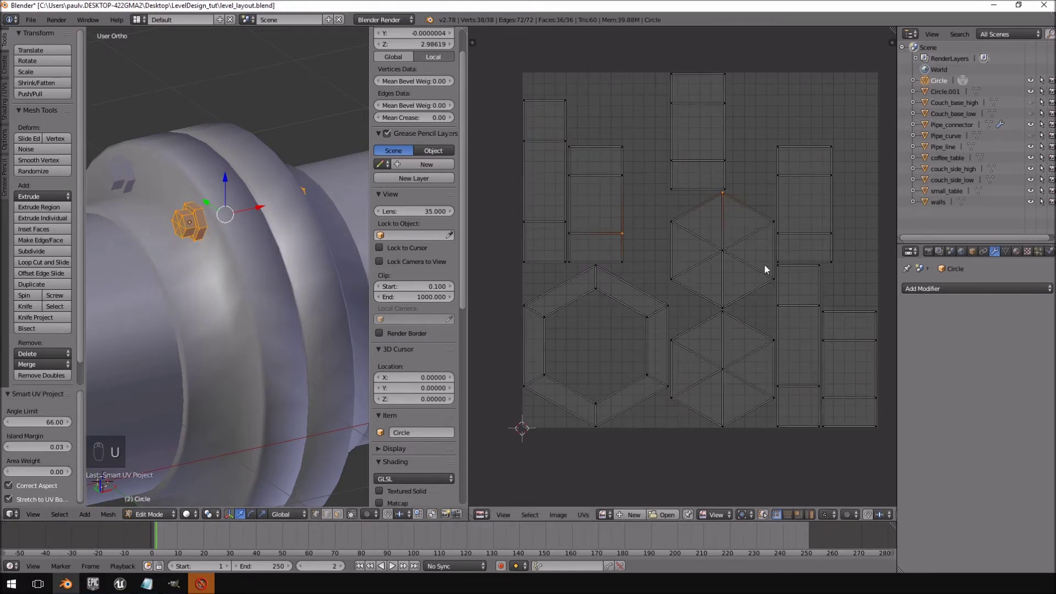
Select all of the bolt's UV islands and shrink them by 0.8 and again by 0.6
key(a)
key(a)
key(a)
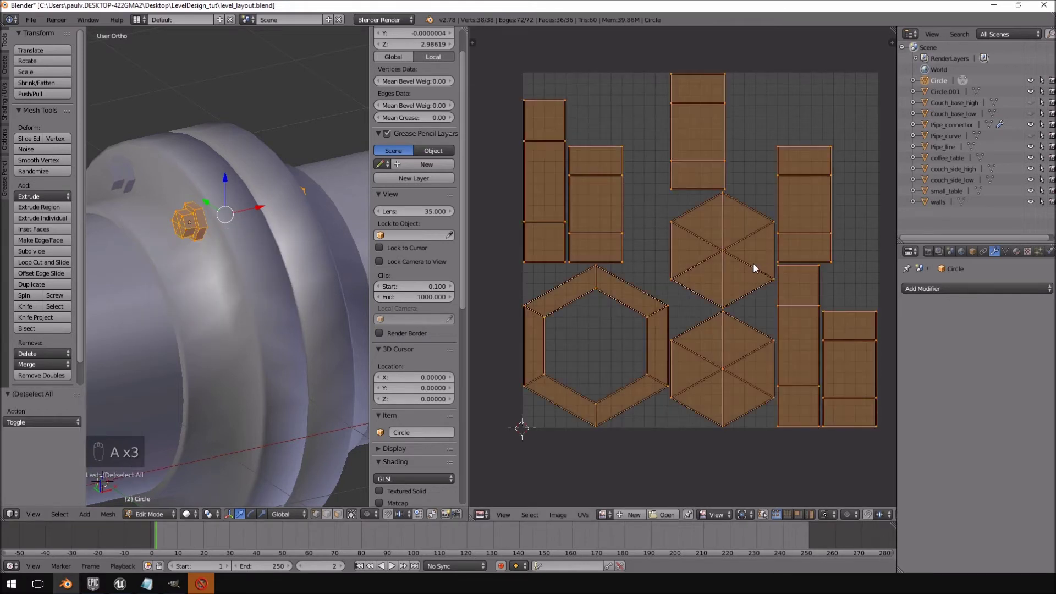
key(s)
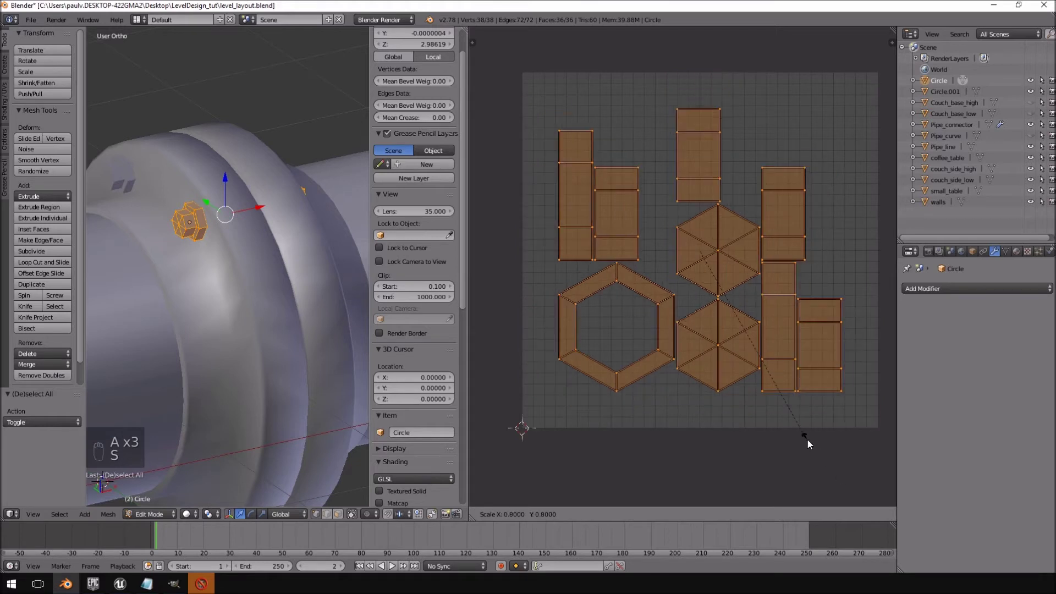
click(807, 437)
key(s)
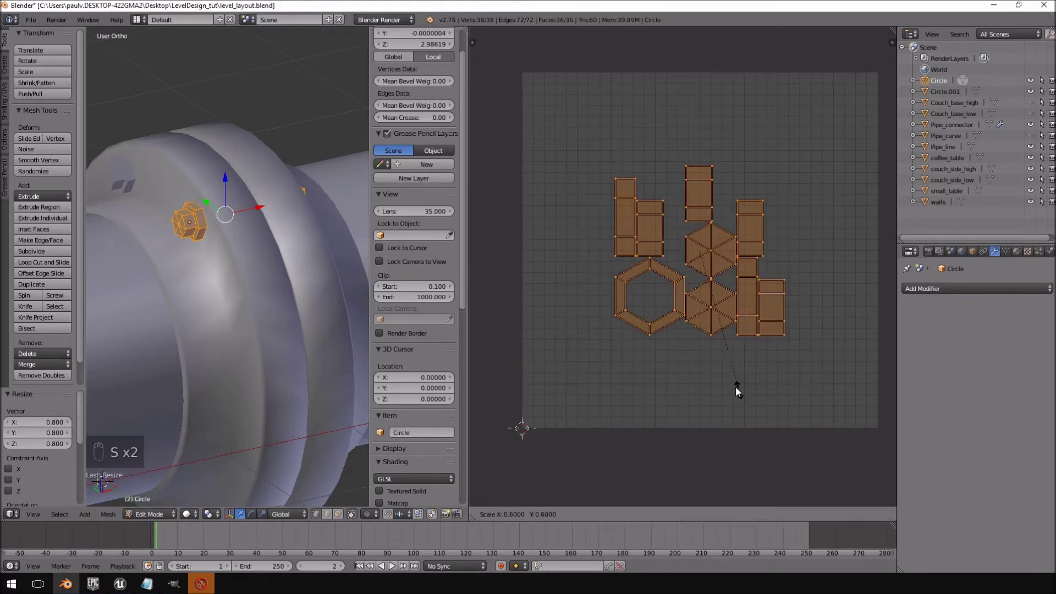
click(730, 386)
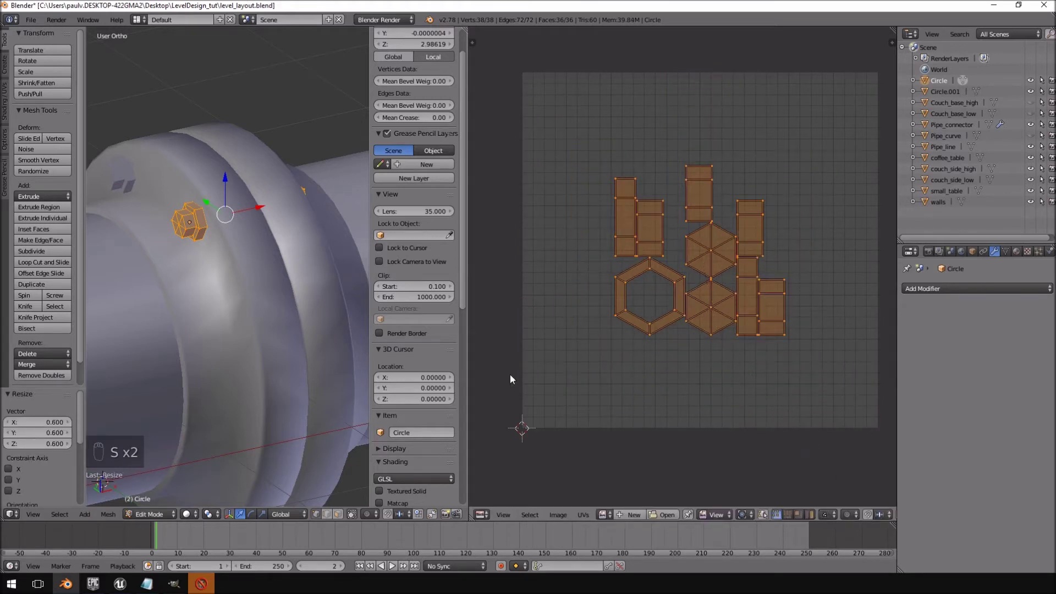
Move the bolt's UV islands into the upper right of the UV area, shrink them further and nudge them by -0.022 on X and 0.020 on Y
scroll(798, 346, up, 4)
middle_drag(800, 345, 675, 361)
key(Home)
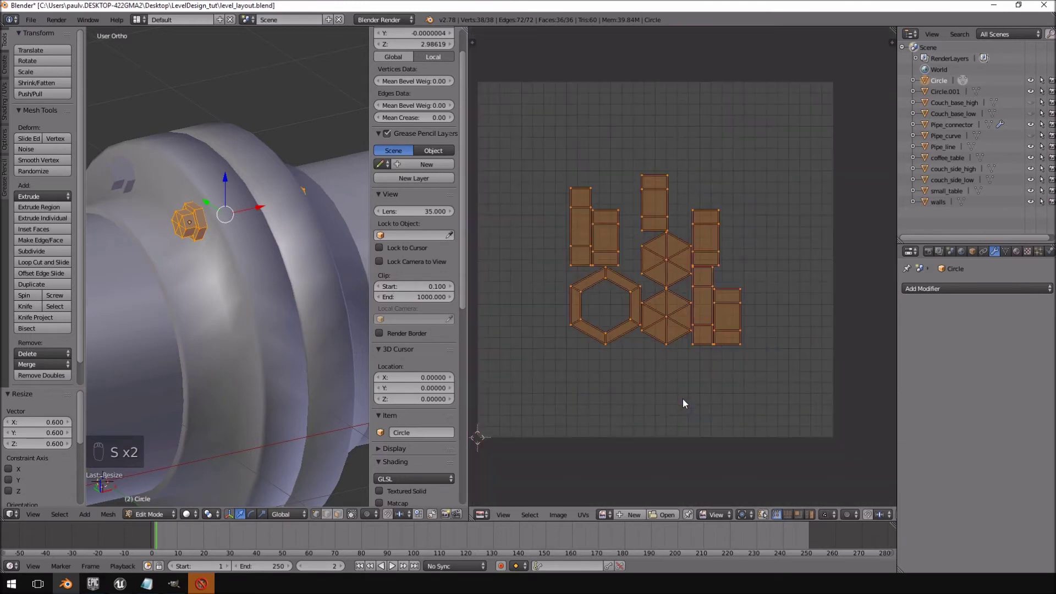
key(g)
click(776, 289)
key(s)
key(s)
click(784, 288)
key(g)
click(777, 281)
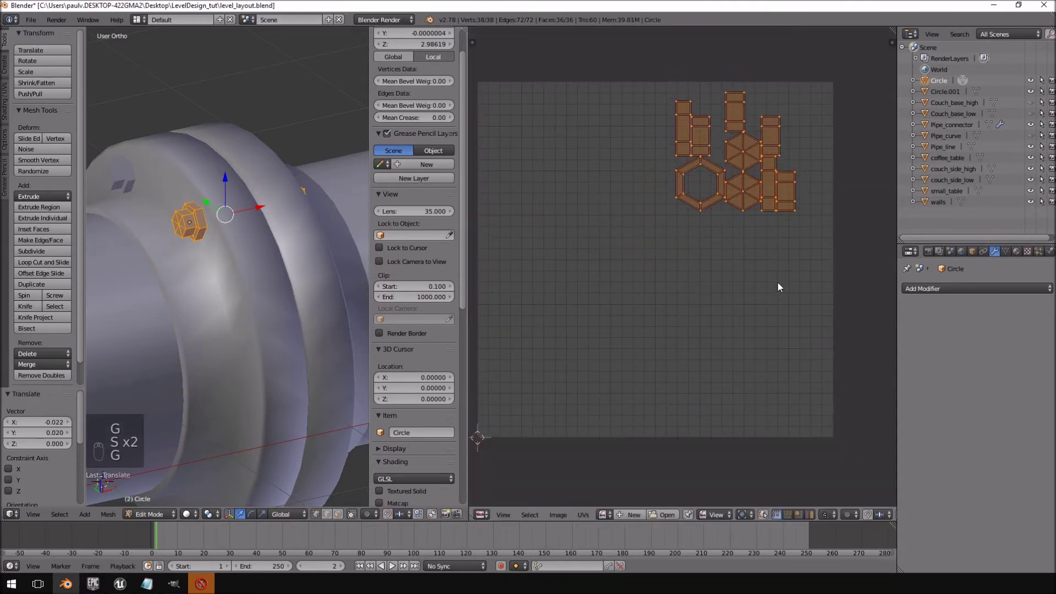
Try to join the unwrapped bolt with the pipe connector, and undo the join
scroll(254, 309, down, 3)
key(Tab)
right_click(247, 280)
scroll(245, 280, up, 3)
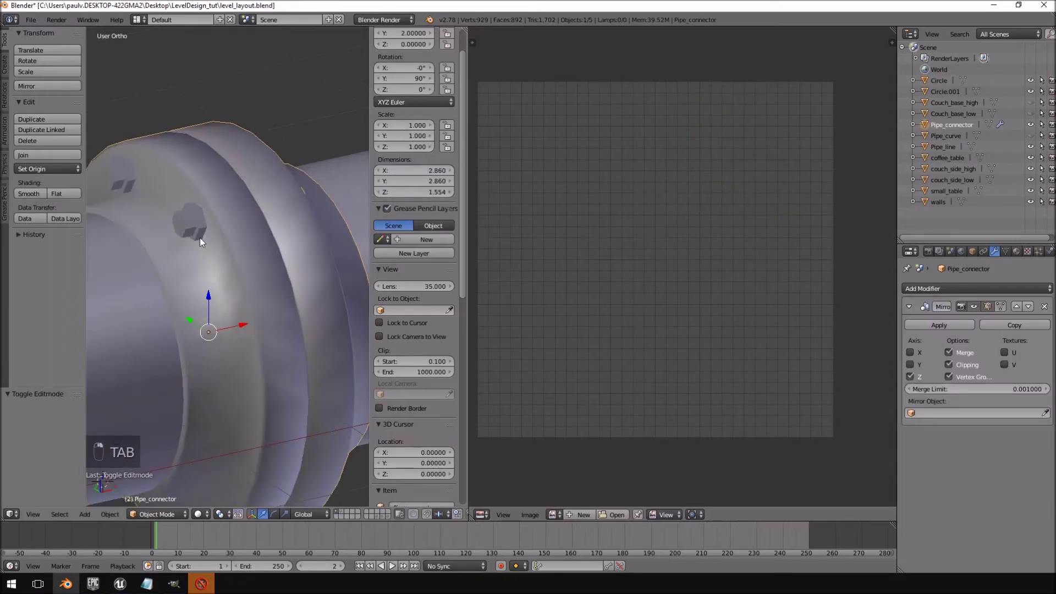
shift+right_click(194, 232)
middle_drag(196, 243, 160, 271)
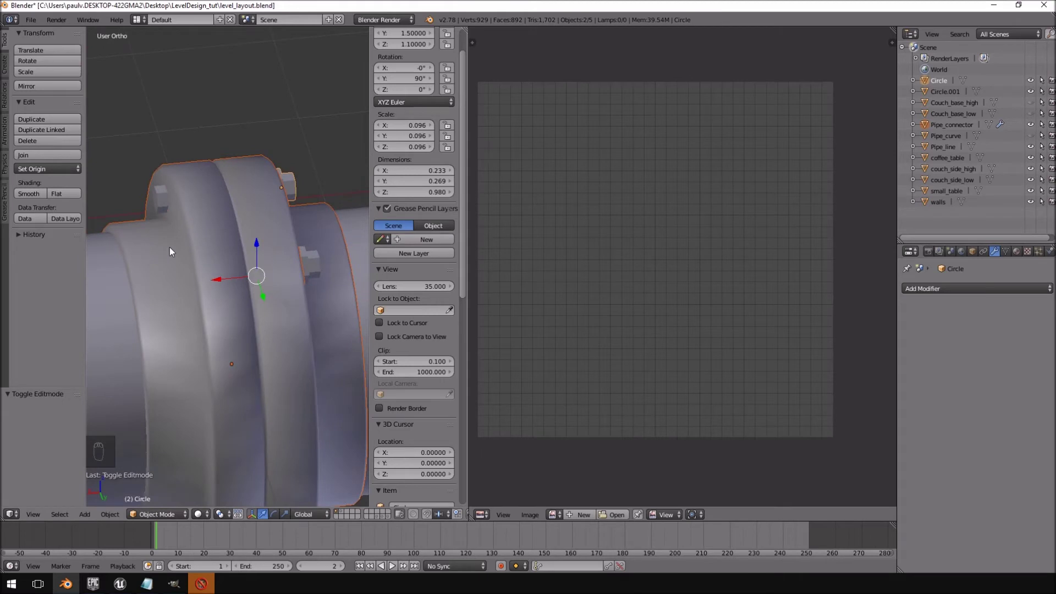
key(ctrl+j)
middle_drag(212, 262, 264, 254)
key(ctrl+z)
Apply the pipe connector's Mirror modifier and check the full flange mesh in Edit Mode
right_click(230, 240)
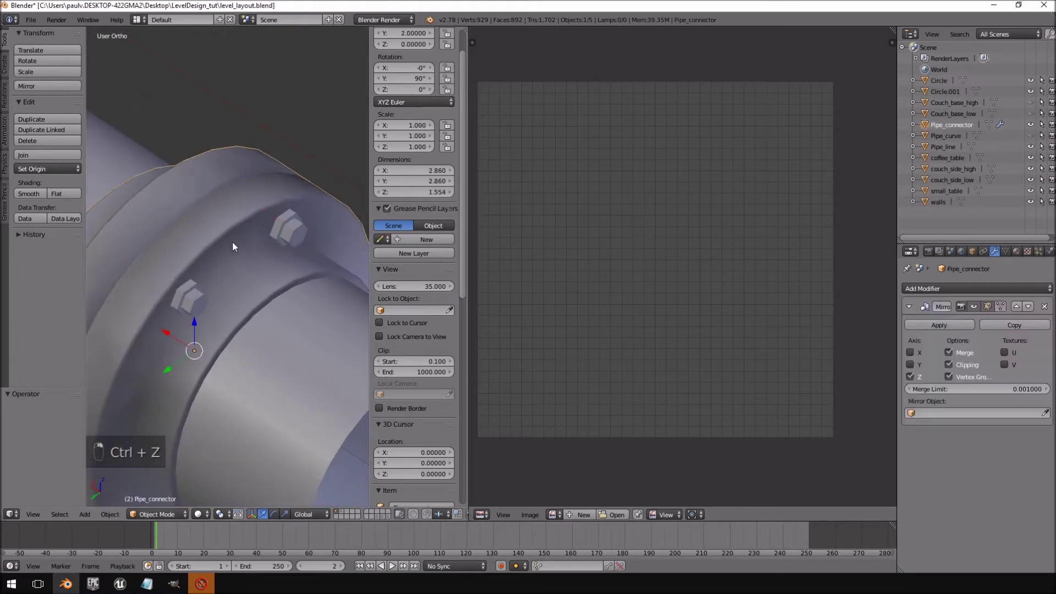
scroll(198, 259, up, 3)
middle_drag(198, 259, 326, 250)
key(Tab)
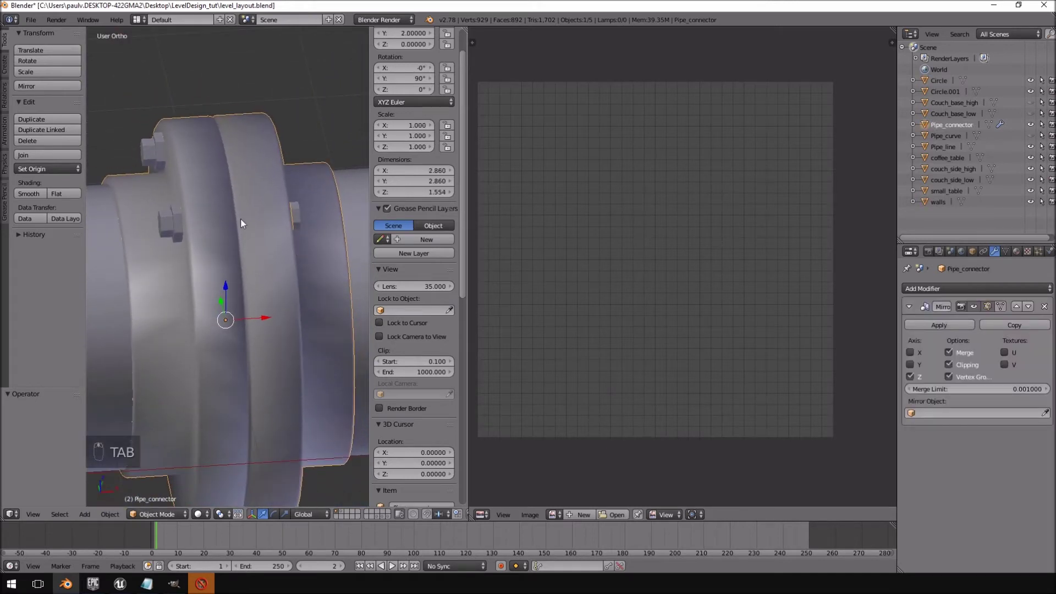
click(926, 325)
key(Tab)
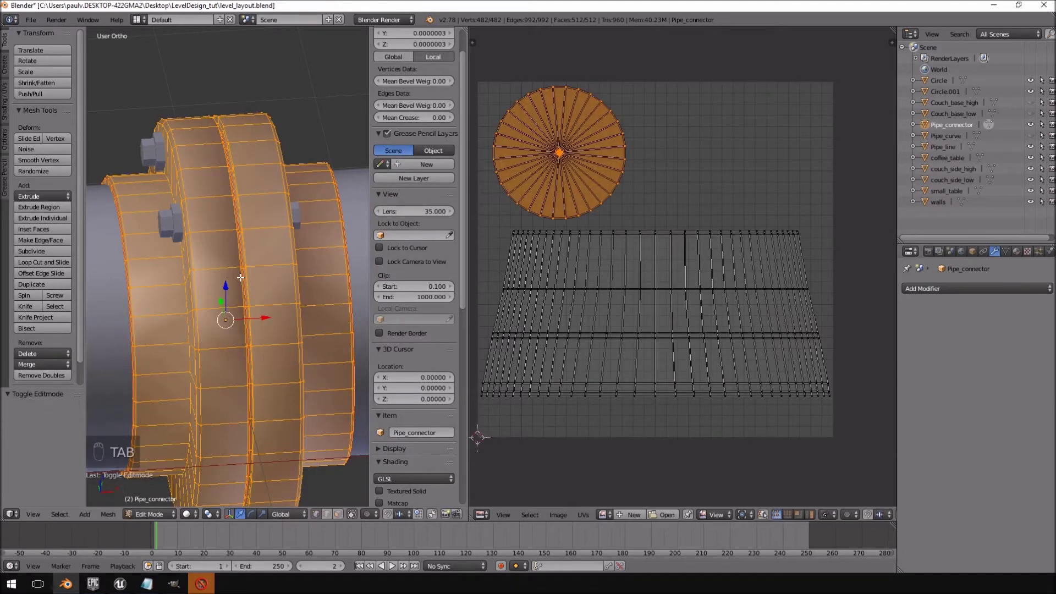
key(Tab)
Join the unwrapped bolt with the pipe connector into one object and open its mesh for editing
shift+right_click(171, 225)
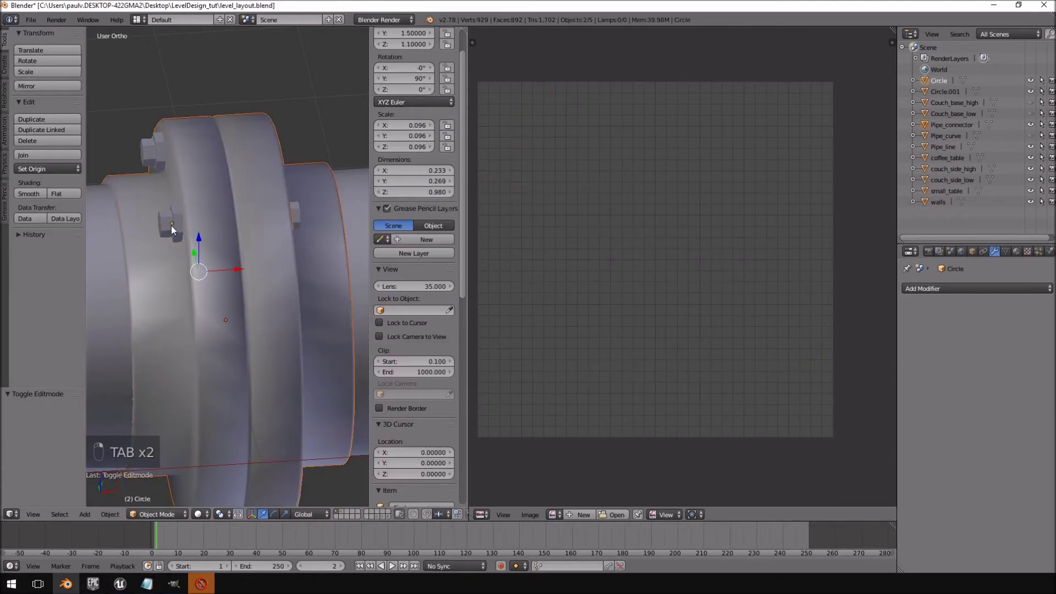
key(ctrl+j)
key(Tab)
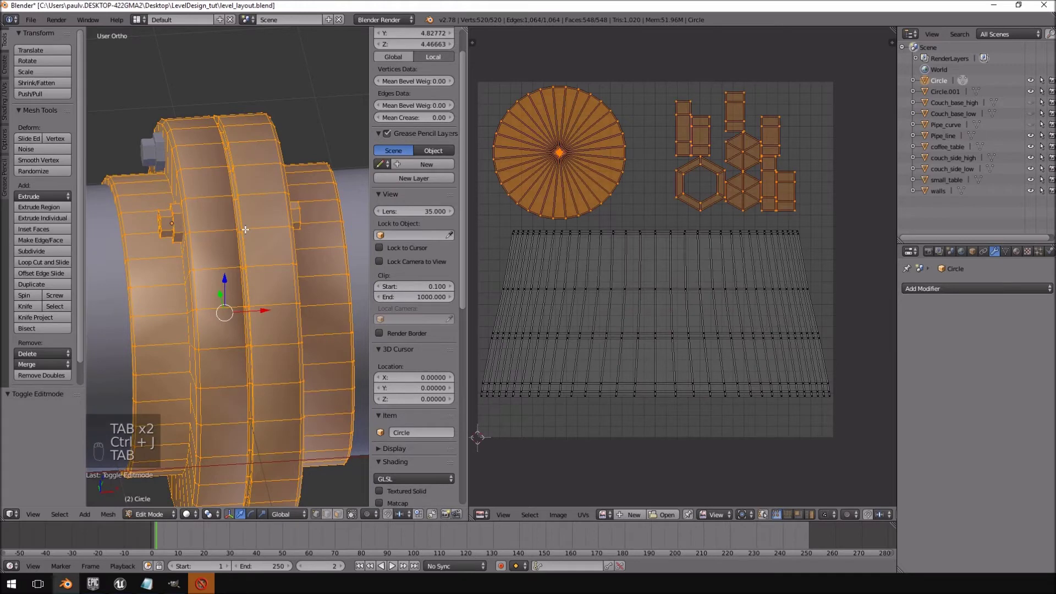
middle_drag(88, 144, 218, 142)
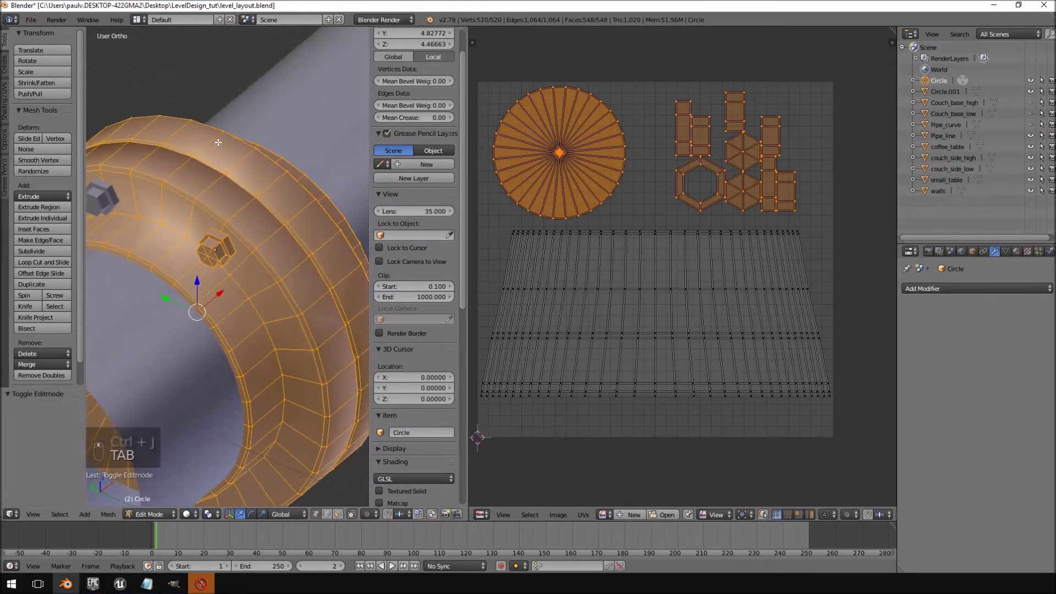
Delete the separate second bolt object, Circle.001, from the flange
key(Tab)
right_click(106, 201)
middle_drag(169, 202, 217, 199)
key(Delete)
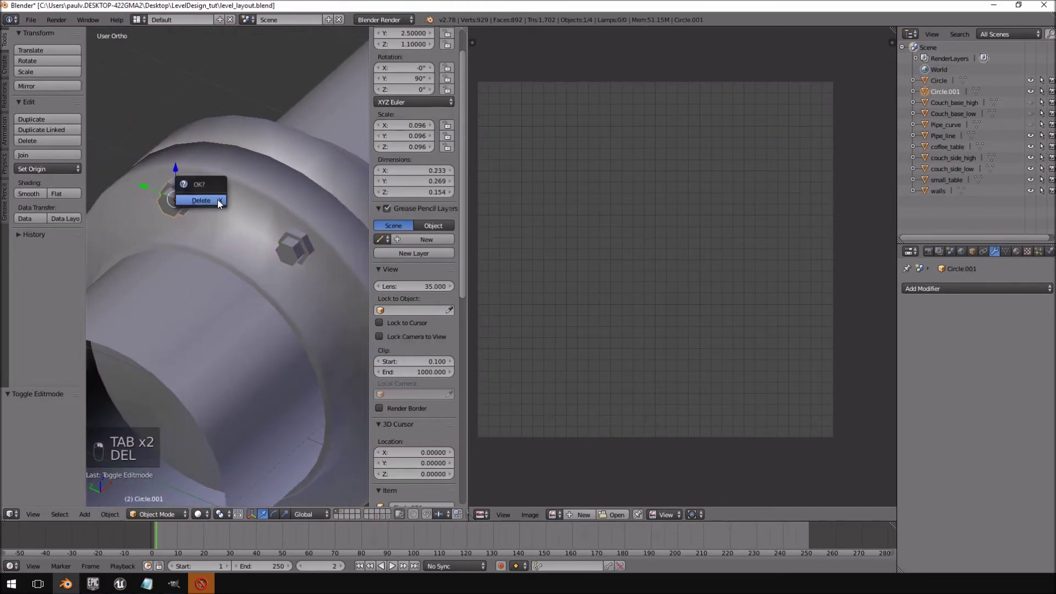
click(217, 200)
Apply smooth shading to the joined flange and bolt object
key(KP_1)
key(KP_3)
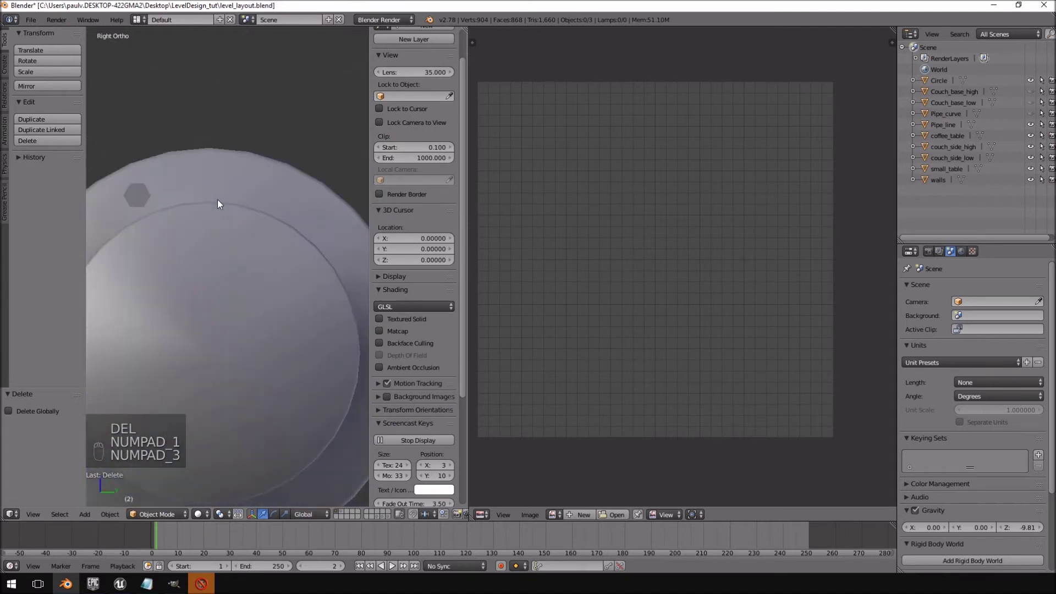
key(ctrl+KP_3)
right_click(344, 190)
middle_drag(345, 189, 239, 202)
click(30, 194)
Select the entire bolt geometry on both flange sides and duplicate it with an offset of 1 on Y in the left view
key(KP_1)
key(KP_3)
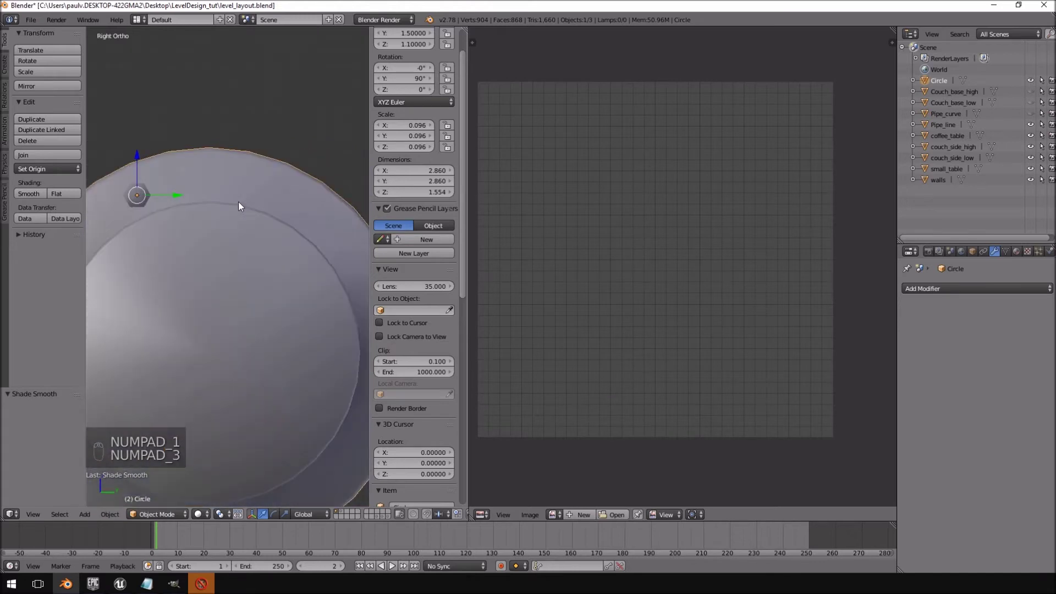
middle_drag(239, 201, 341, 243)
key(Tab)
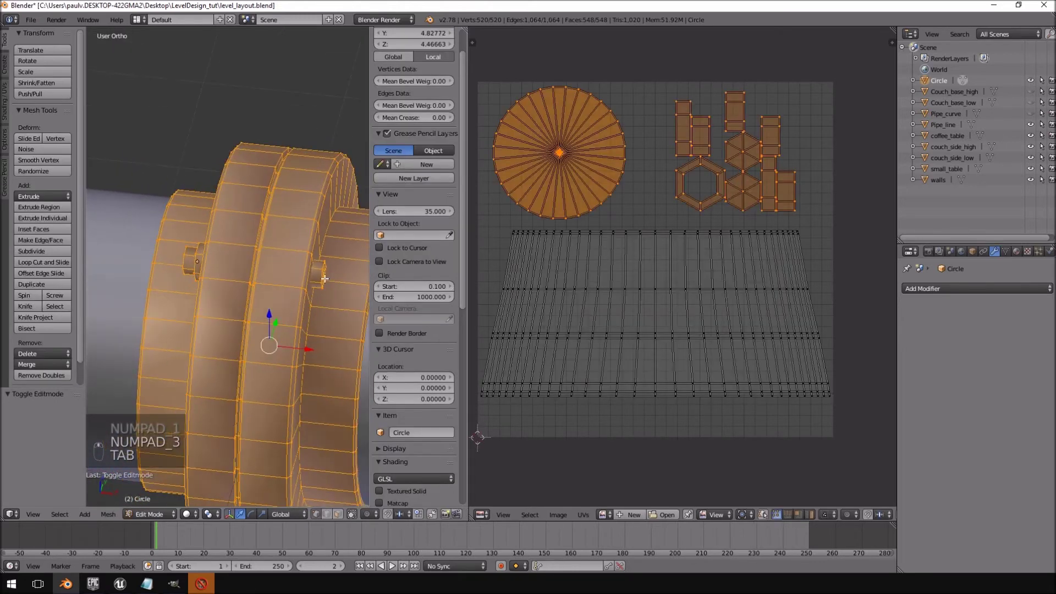
right_click(323, 282)
shift+right_click(201, 272)
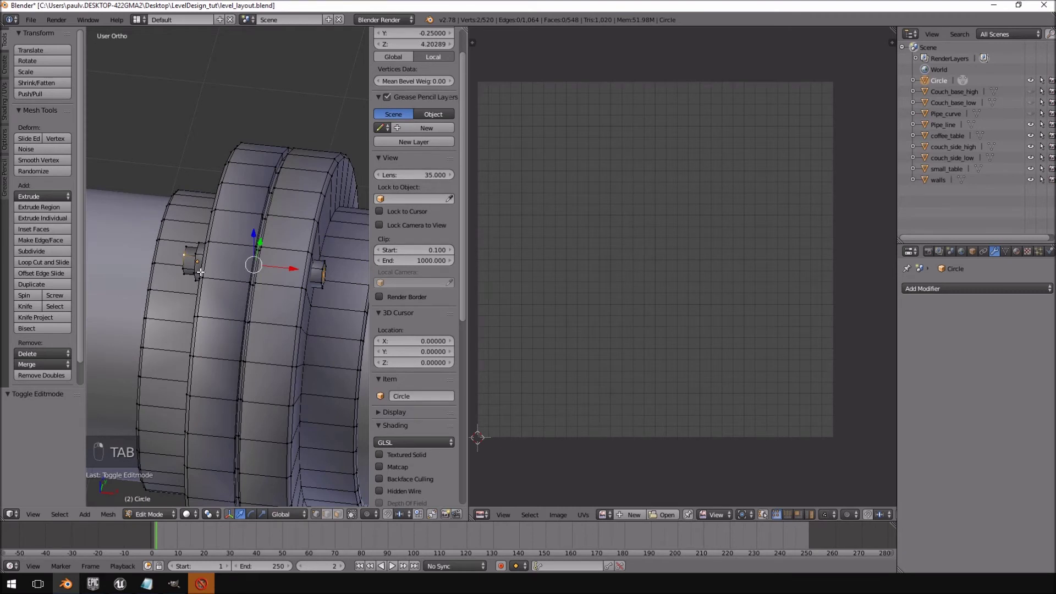
key(ctrl+l)
key(KP_1)
key(ctrl+KP_3)
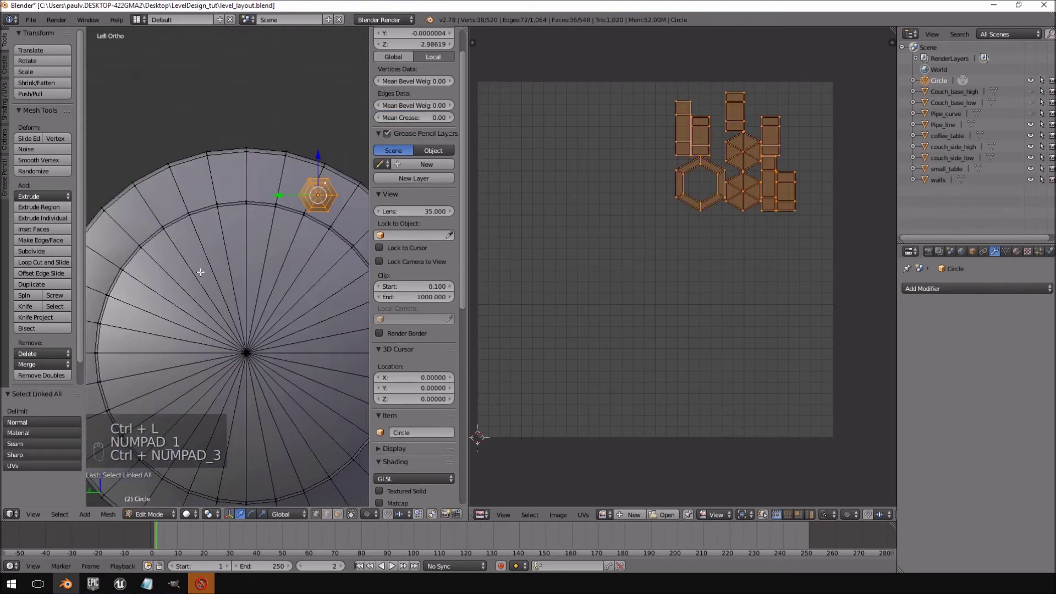
scroll(200, 272, down, 4)
key(shift+d)
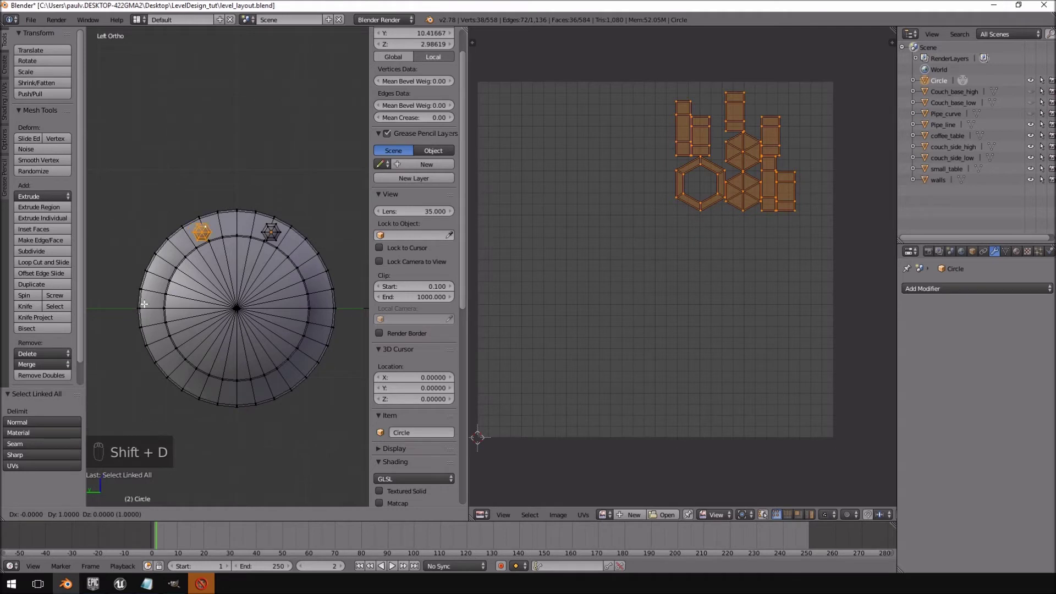
click(145, 304)
Add the original bolt to the selection and duplicate the pair with an offset of 0.9 on Y and -0.9 on Z
scroll(248, 231, up, 2)
shift+right_click(290, 217)
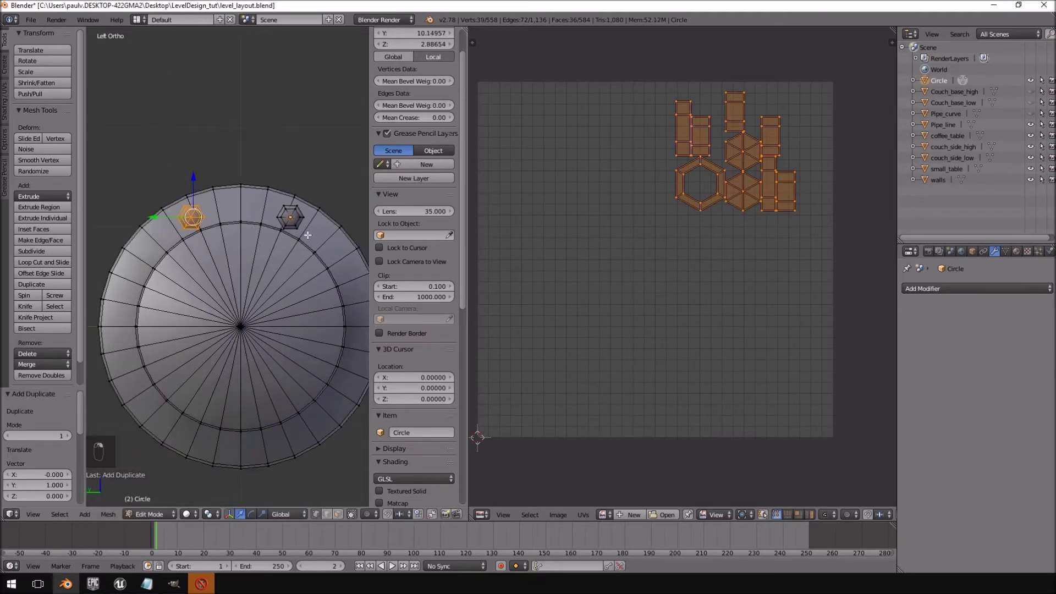
key(ctrl+l)
key(g)
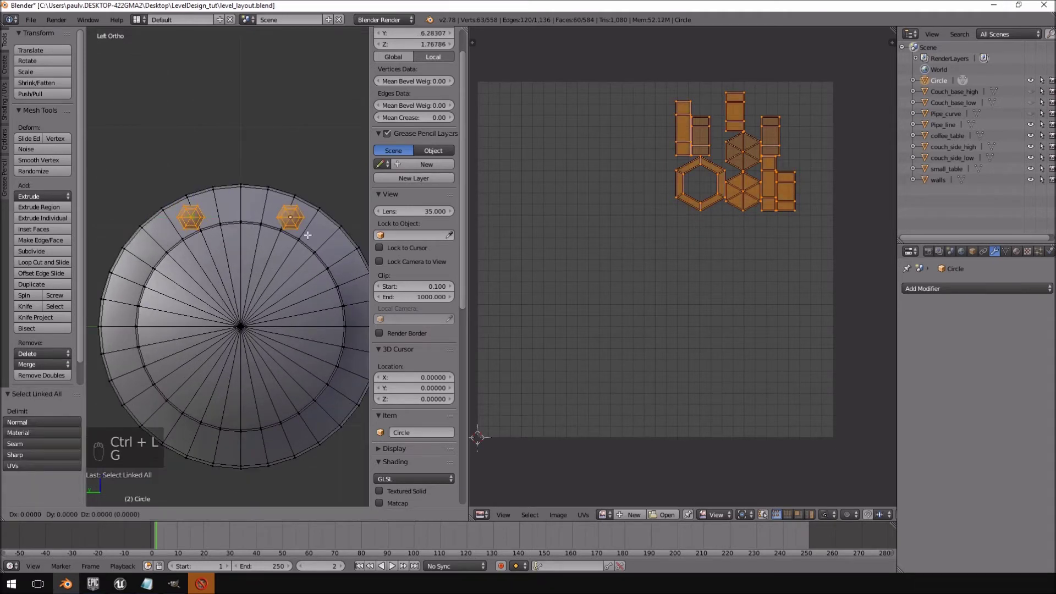
right_click(275, 263)
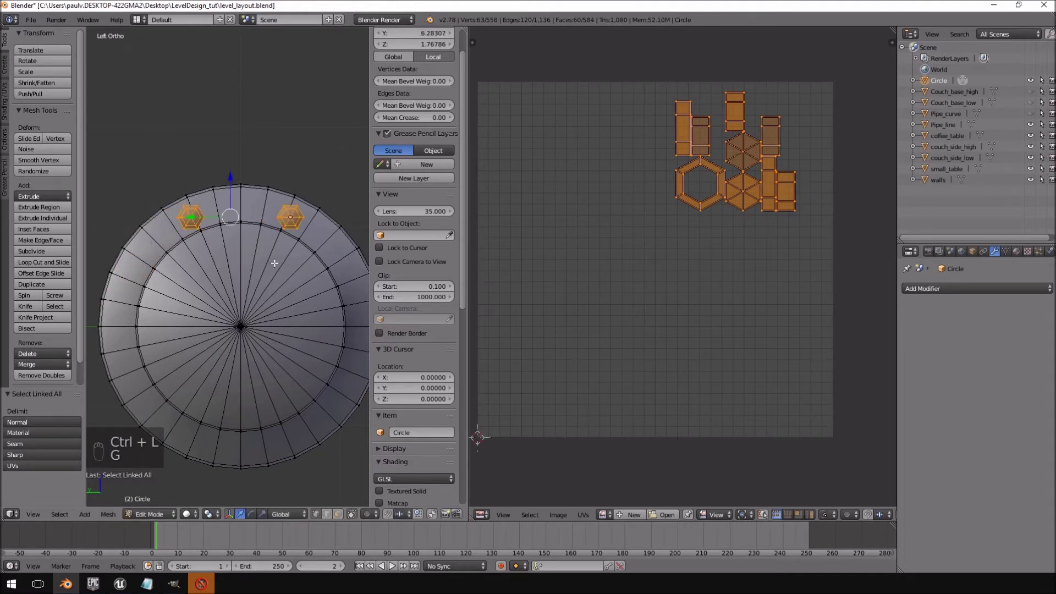
key(shift+d)
click(285, 366)
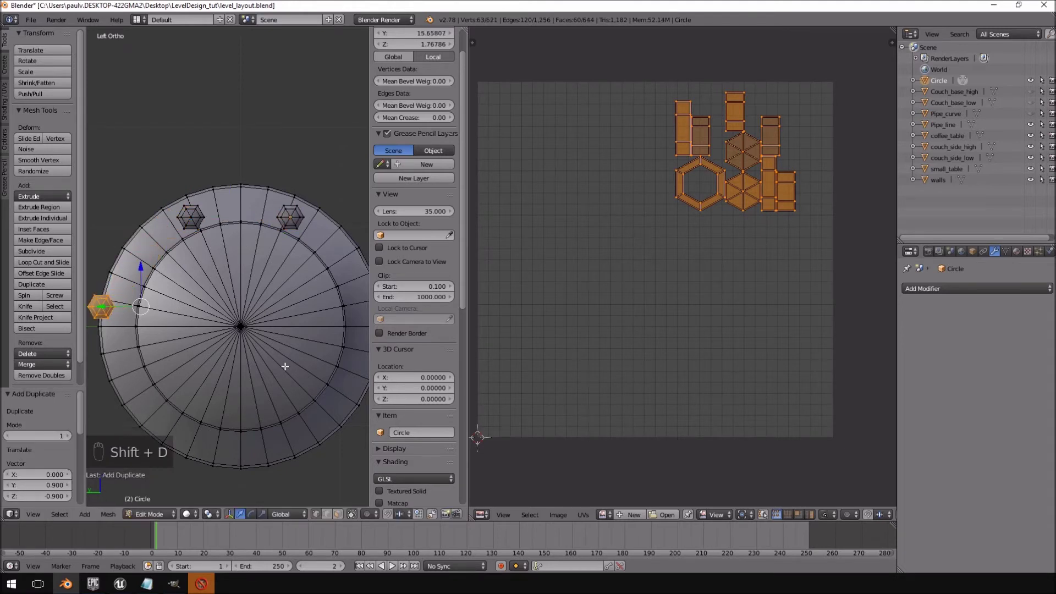
Rotate the duplicated bolt pair by -90° and shift it 0.1 on Y and -0.3 on Z onto the flange rim
text(r-90)
click(284, 361)
key(g)
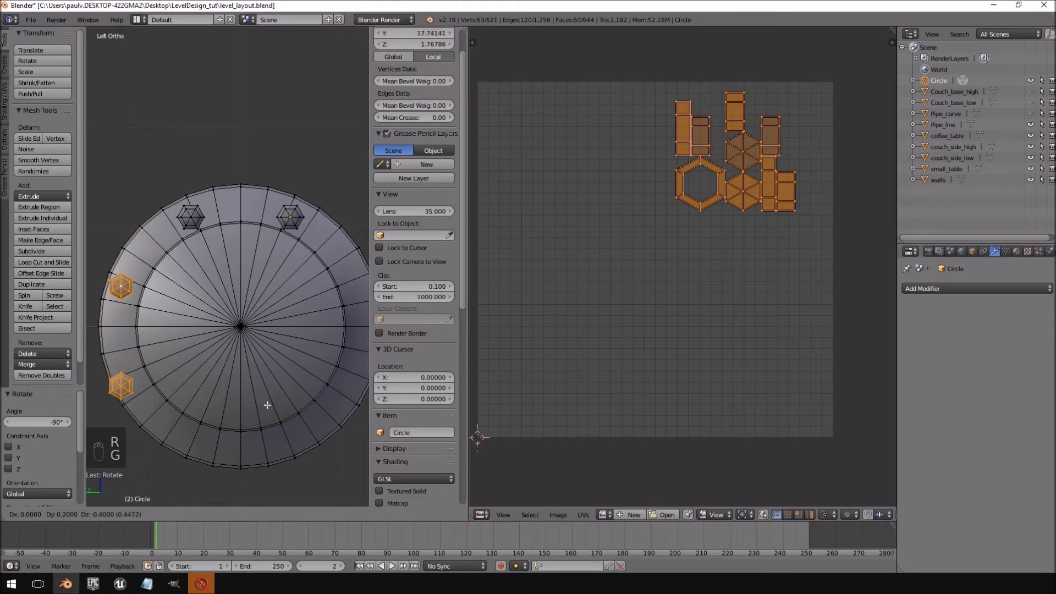
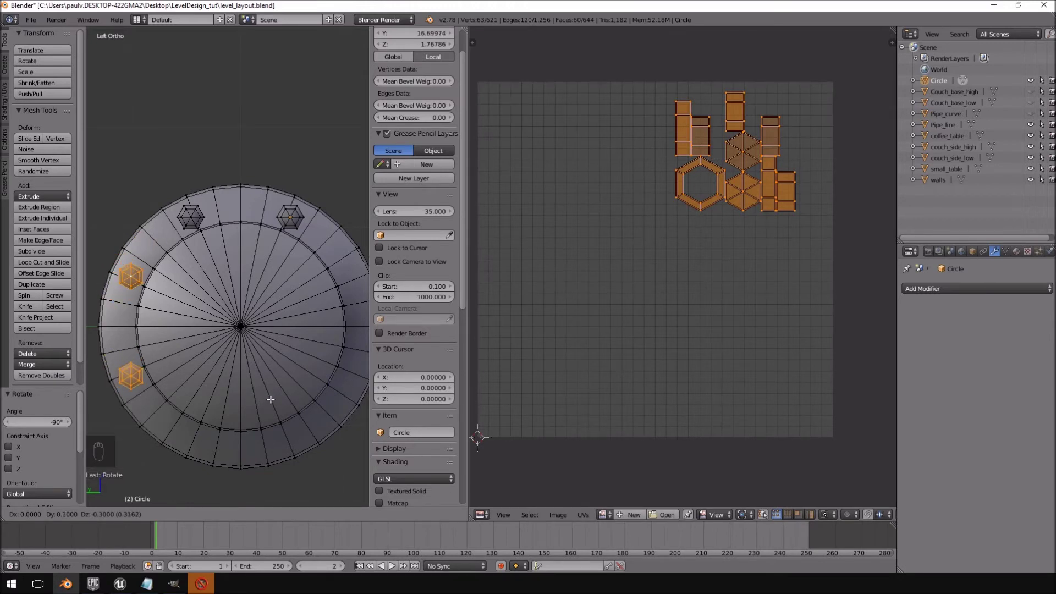
click(270, 399)
Duplicate the side bolt pair, rotate the copy by -90° and place it on the lower rim of the flange
scroll(283, 396, down, 2)
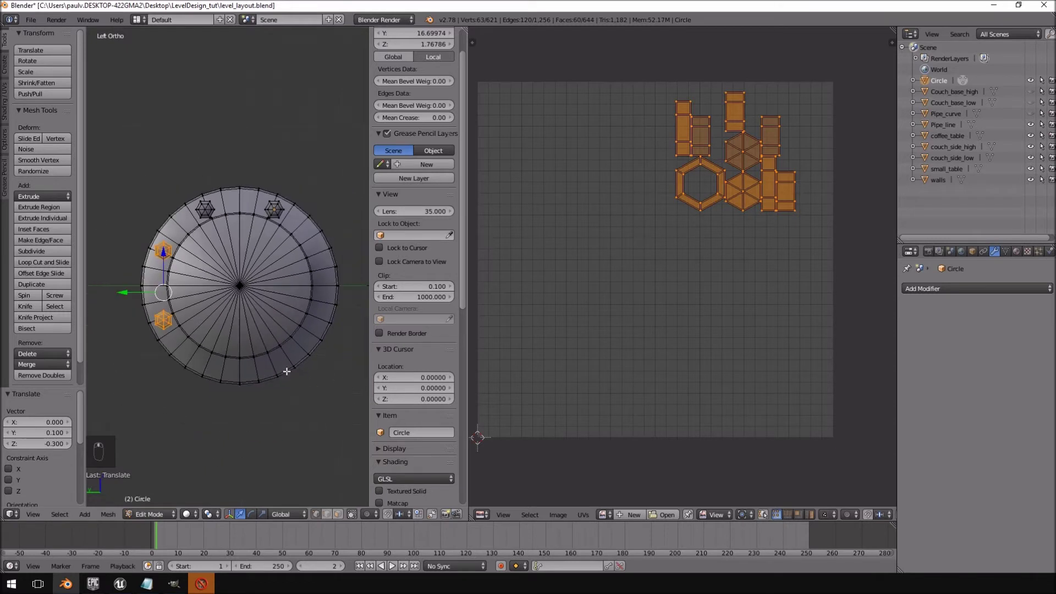
scroll(287, 372, up, 2)
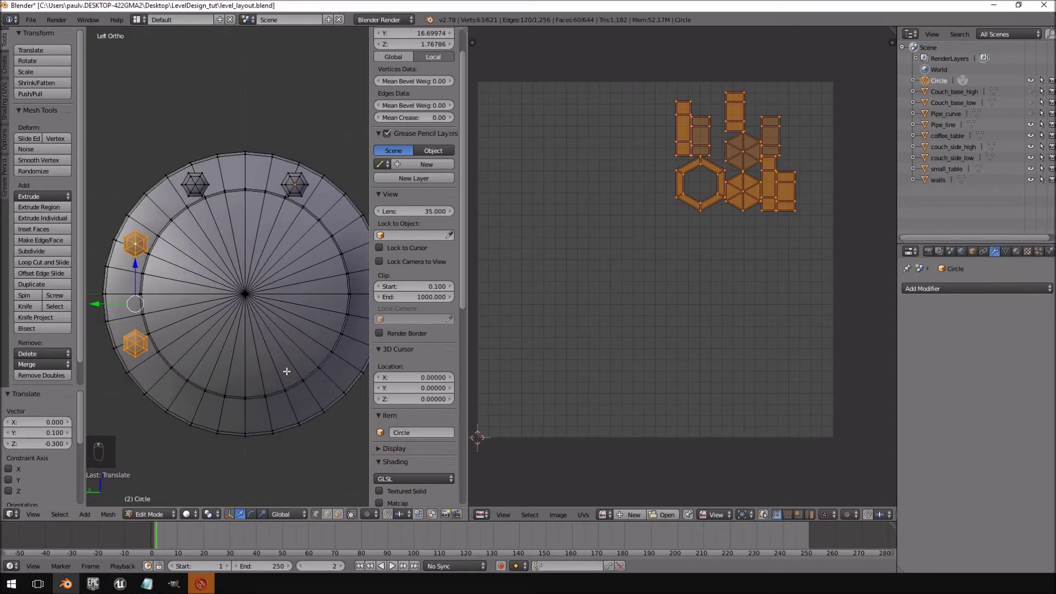
key(shift+d)
text(-90)
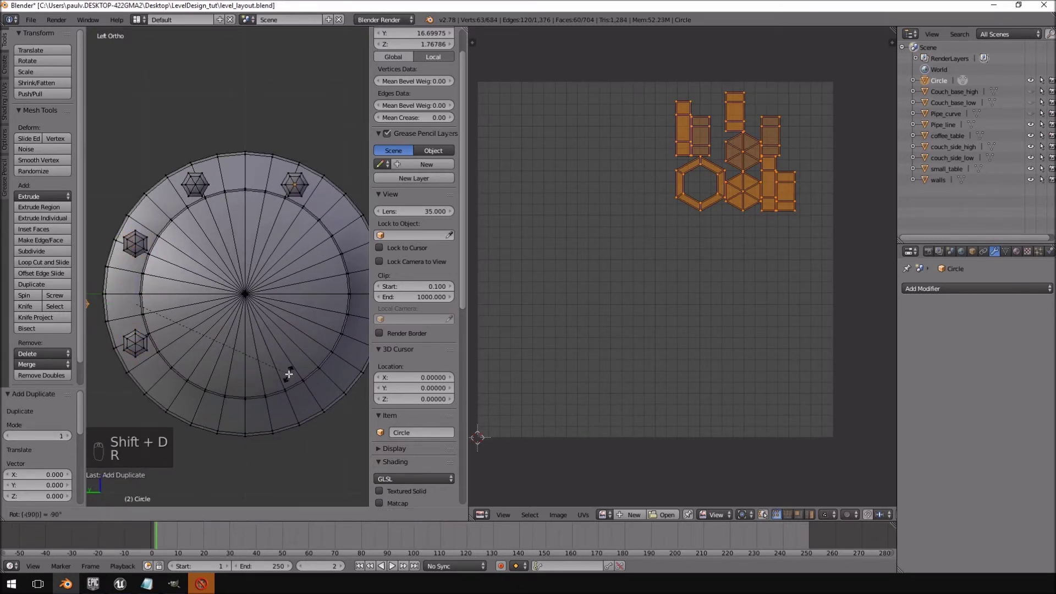
key(Return)
key(g)
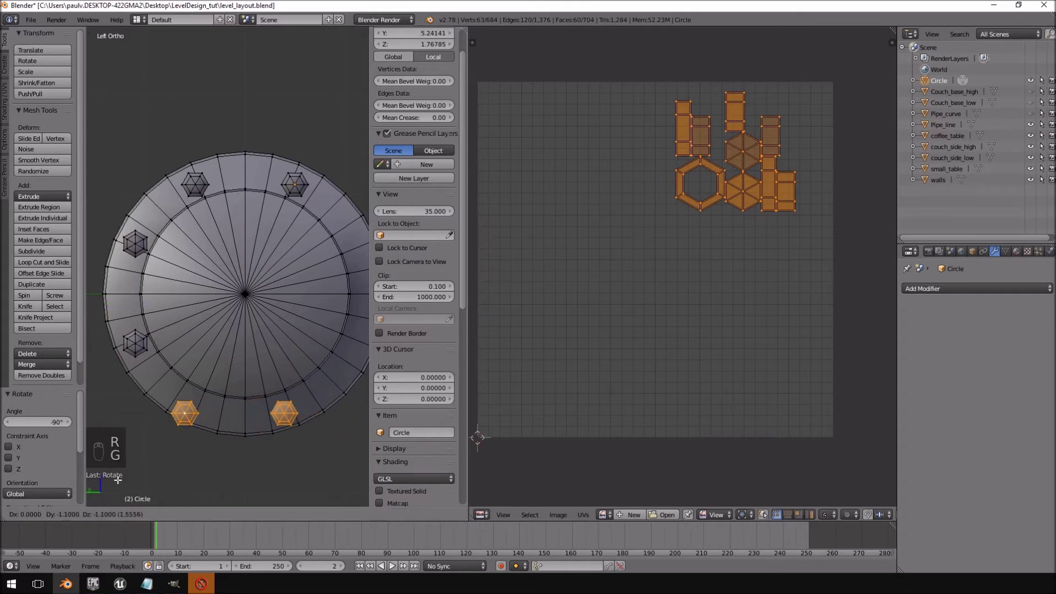
click(125, 476)
Duplicate the lower bolt pair, rotate the copy by -90° and place it on the remaining free side of the rim
shift+middle_drag(260, 334, 234, 377)
key(shift+d)
click(234, 376)
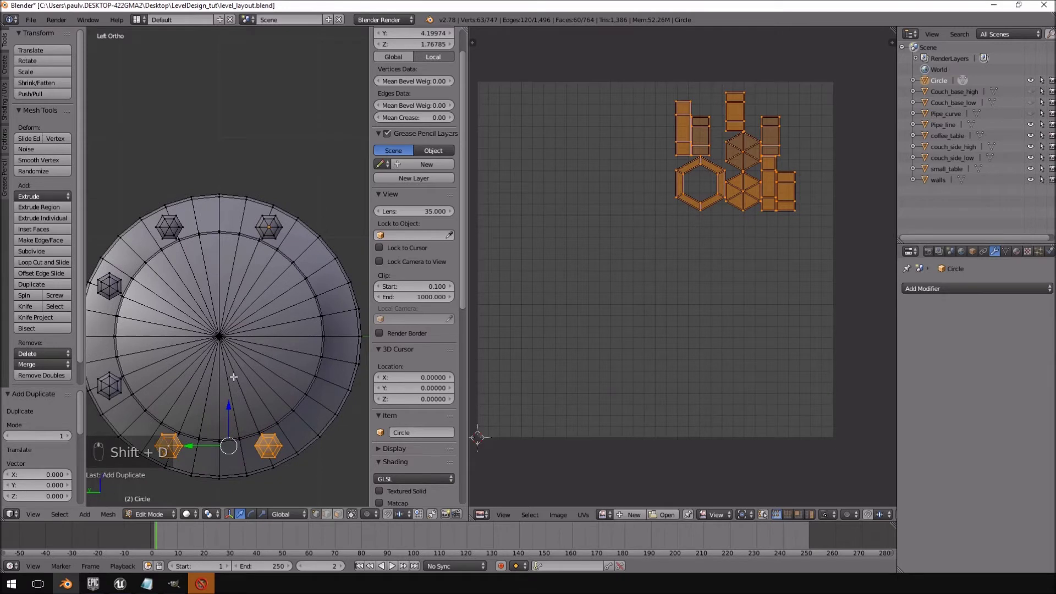
text(r90)
key(Return)
key(g)
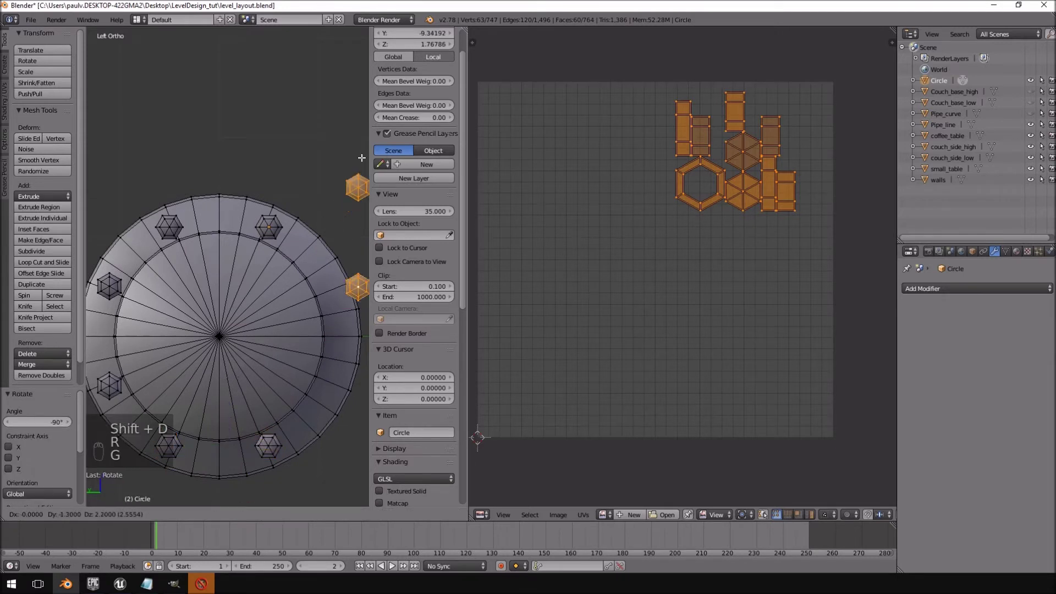
click(336, 259)
Examine the bolt arrangement on the opposite face of the flange in Object Mode and Edit Mode
key(Tab)
scroll(265, 319, down, 3)
middle_drag(335, 259, 204, 289)
scroll(305, 322, up, 2)
right_click(289, 343)
key(Tab)
key(Tab)
right_click(225, 298)
key(Tab)
right_click(286, 282)
Duplicate the two upper bolts on the opposite face, rotate the copies by 90° and move them 1.1 on Y and -1.1 on Z
middle_drag(213, 250, 209, 283)
right_click(205, 273)
shift+right_click(273, 272)
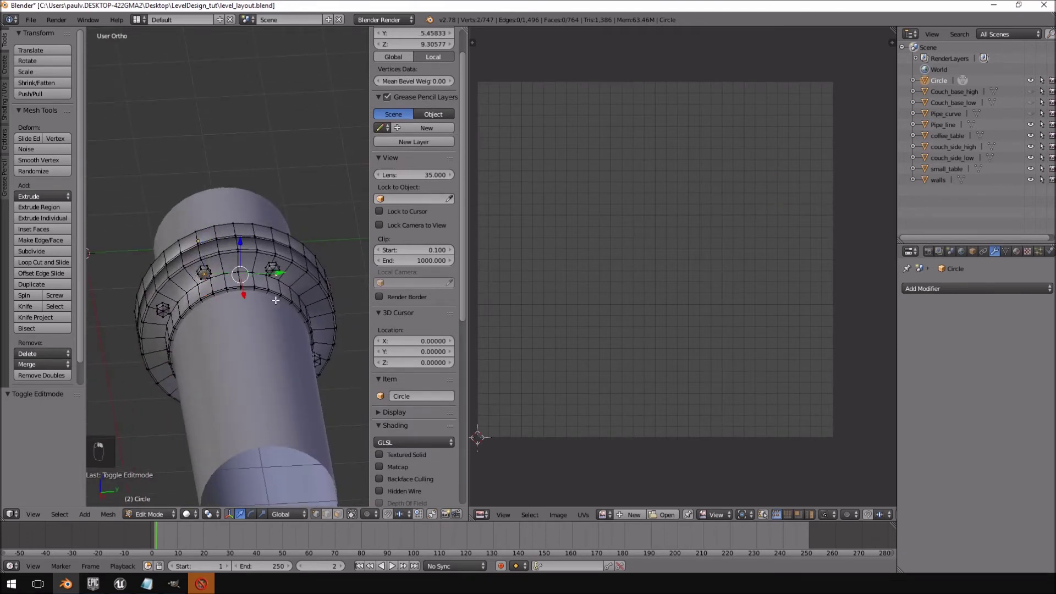
key(ctrl+l)
key(KP_1)
key(KP_3)
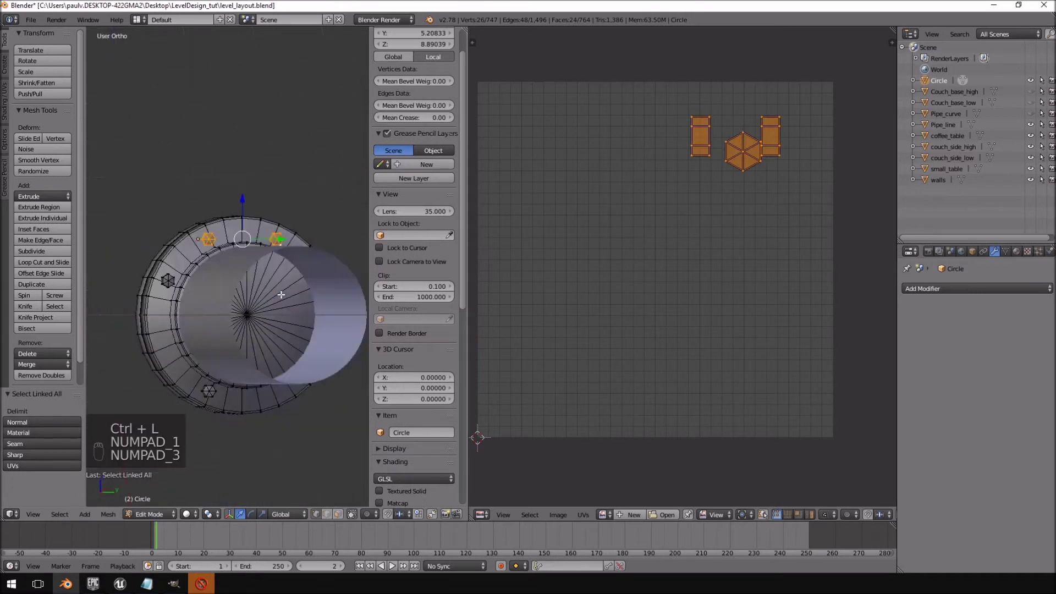
key(shift+d)
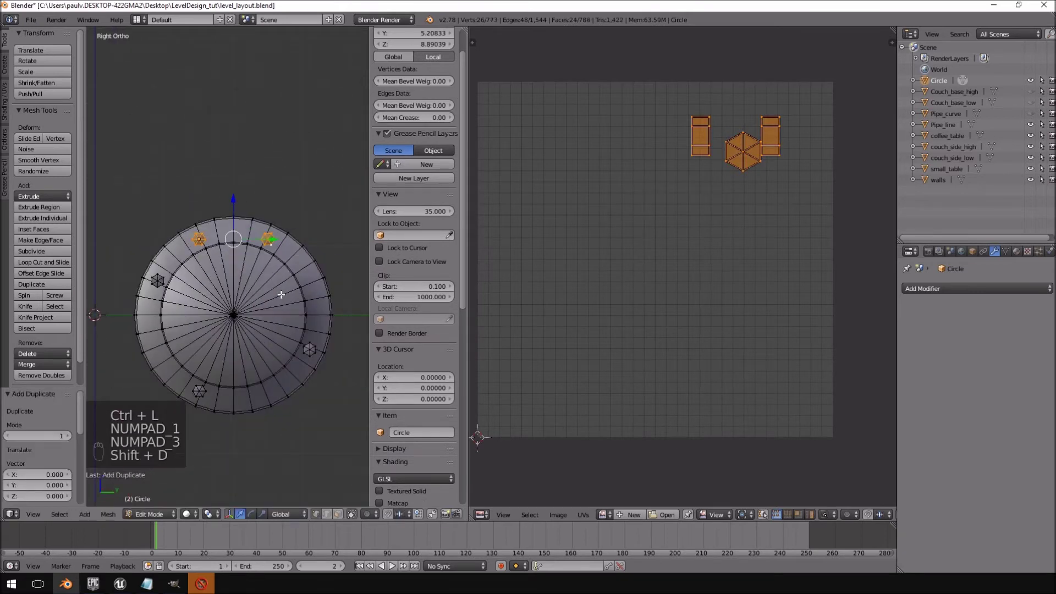
key(r)
click(286, 290)
key(g)
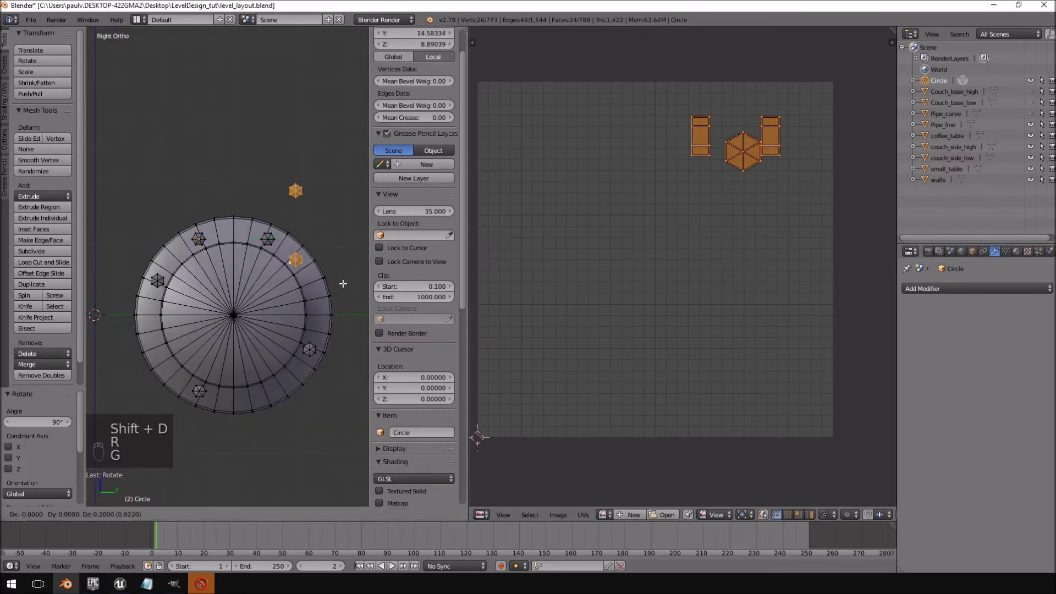
click(358, 370)
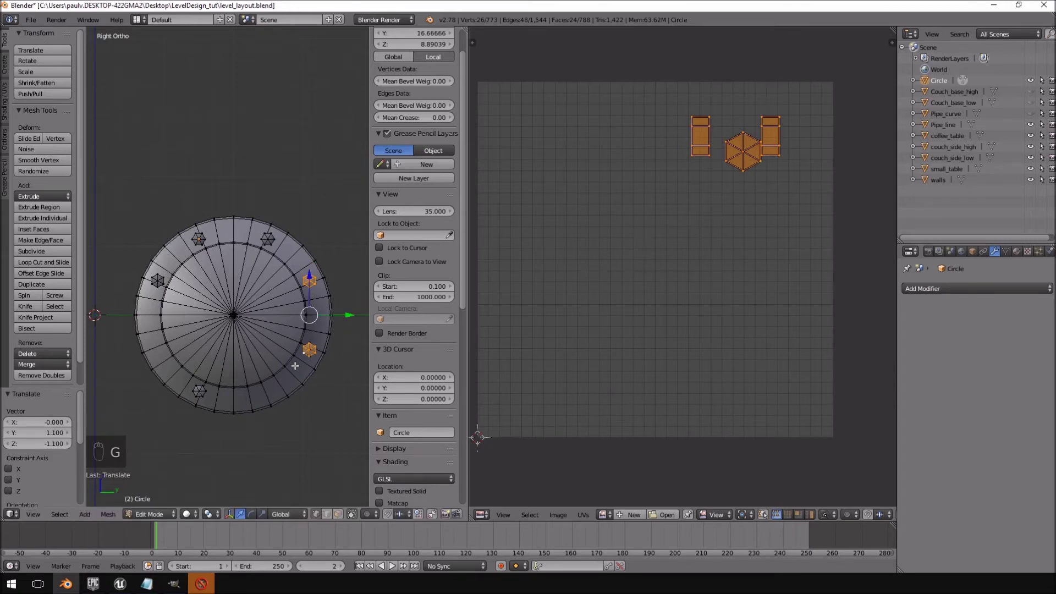
Duplicate the rotated side pair on the opposite face, rotate it by 90° and move it -1.1 on both Y and Z
key(shift+d)
text(r)
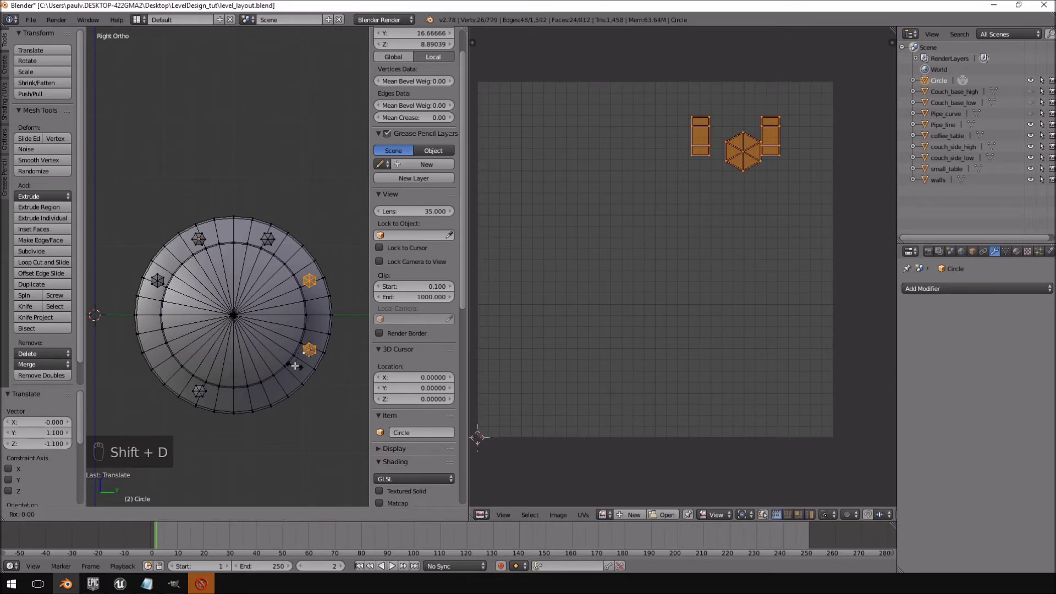
text(90)
click(294, 366)
key(g)
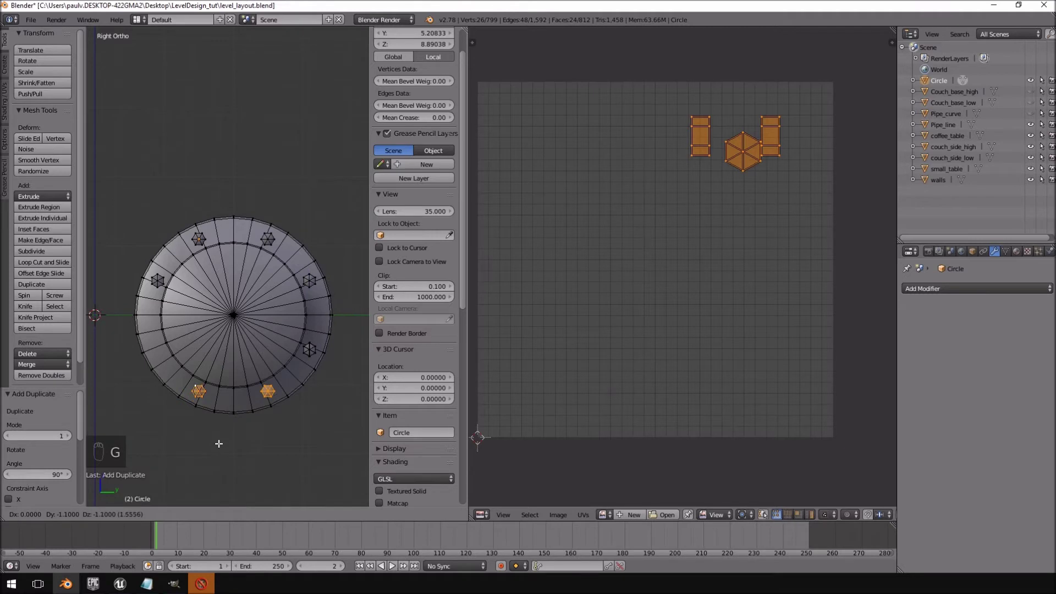
click(217, 441)
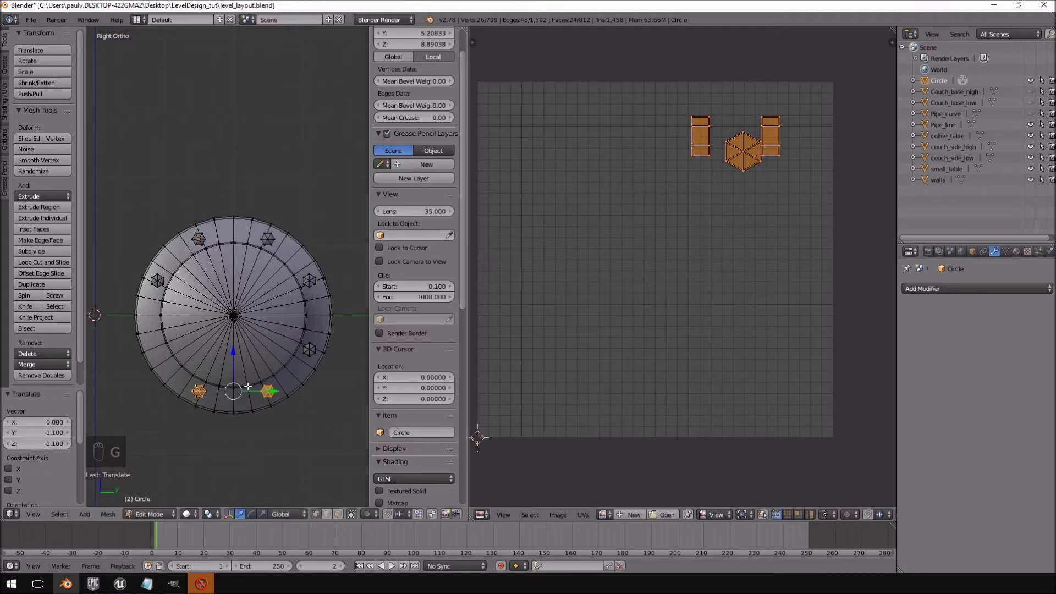
Duplicate the lower bolt pair, rotate the copy by 90° and move it onto the remaining free side of the rim
key(shift+d)
right_click(248, 387)
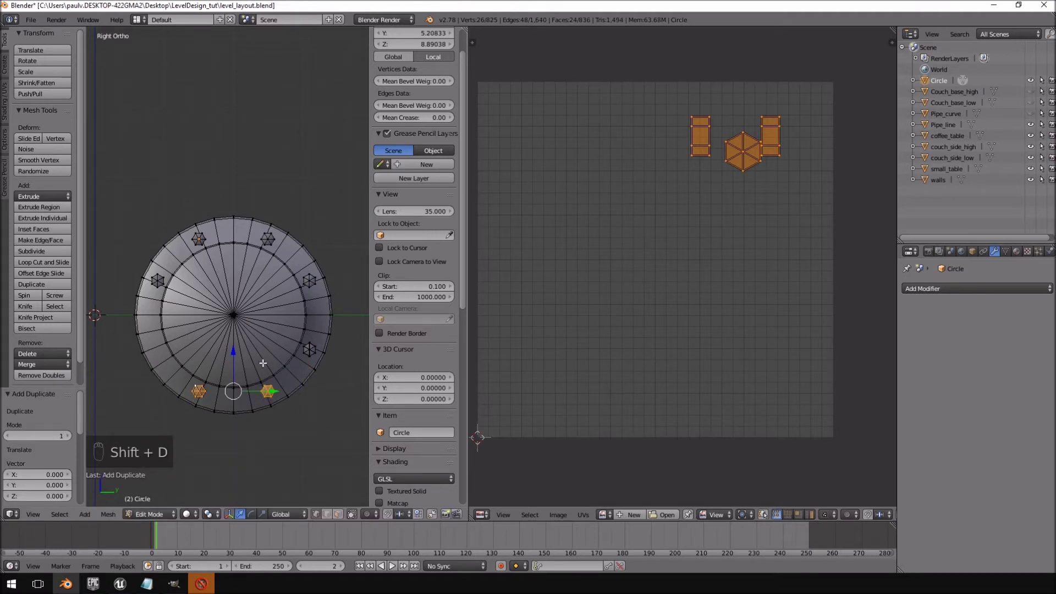
key(r)
key(9)
key(0)
key(Return)
key(g)
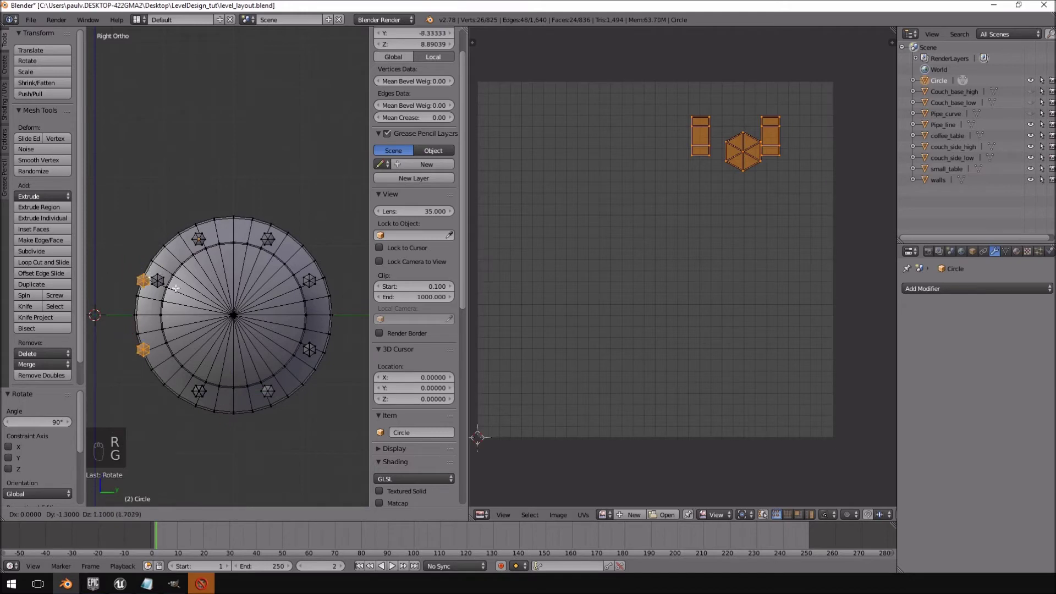
click(189, 288)
Select the entire flange mesh in Edit Mode and remove its double vertices
middle_drag(191, 289, 205, 317)
key(a)
key(a)
key(Tab)
key(Tab)
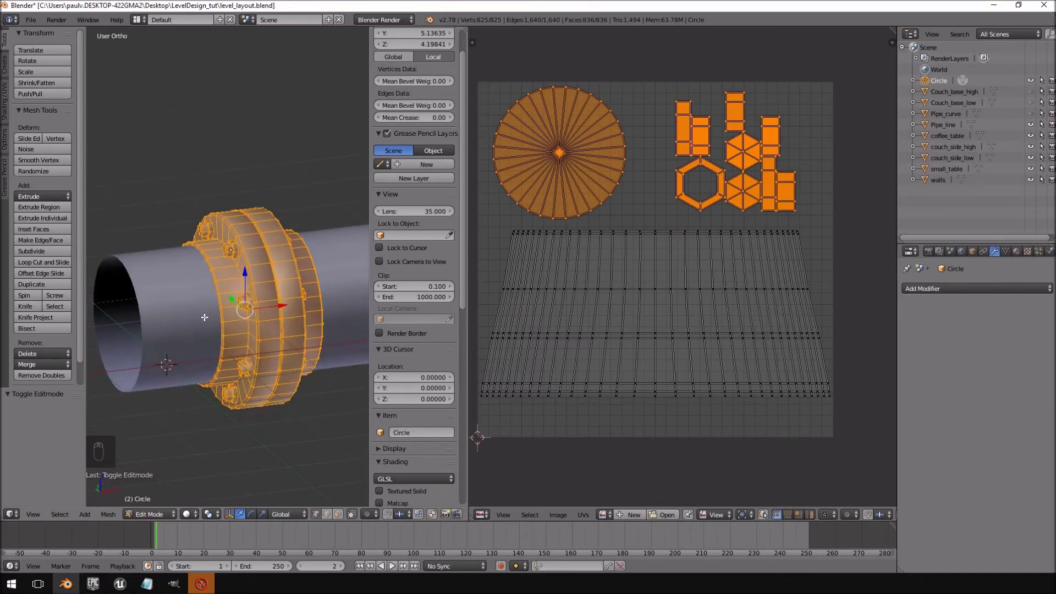
key(Tab)
key(Tab)
key(Tab)
scroll(78, 321, down, 2)
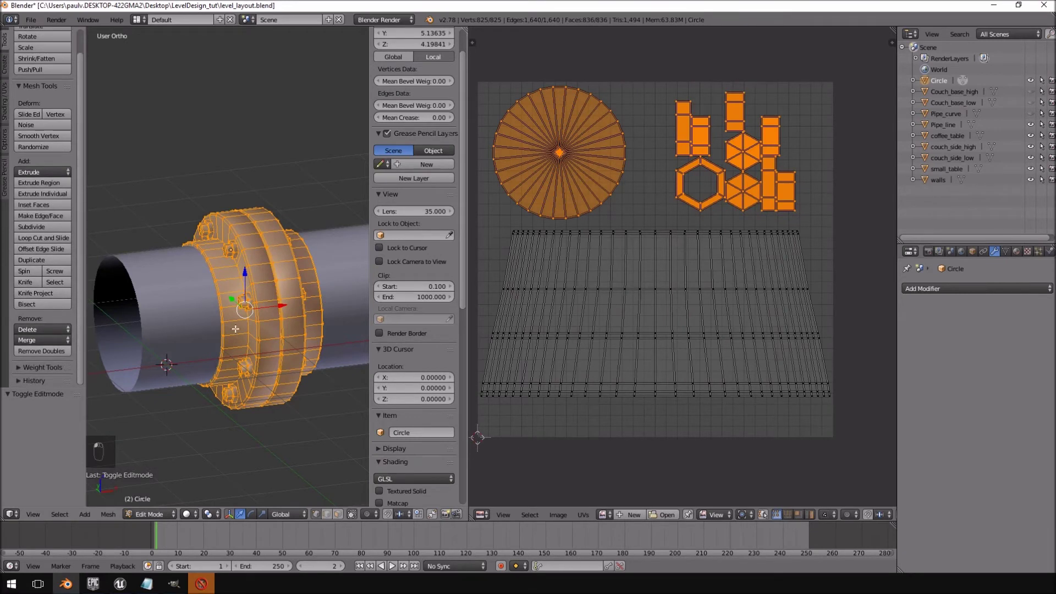
click(47, 350)
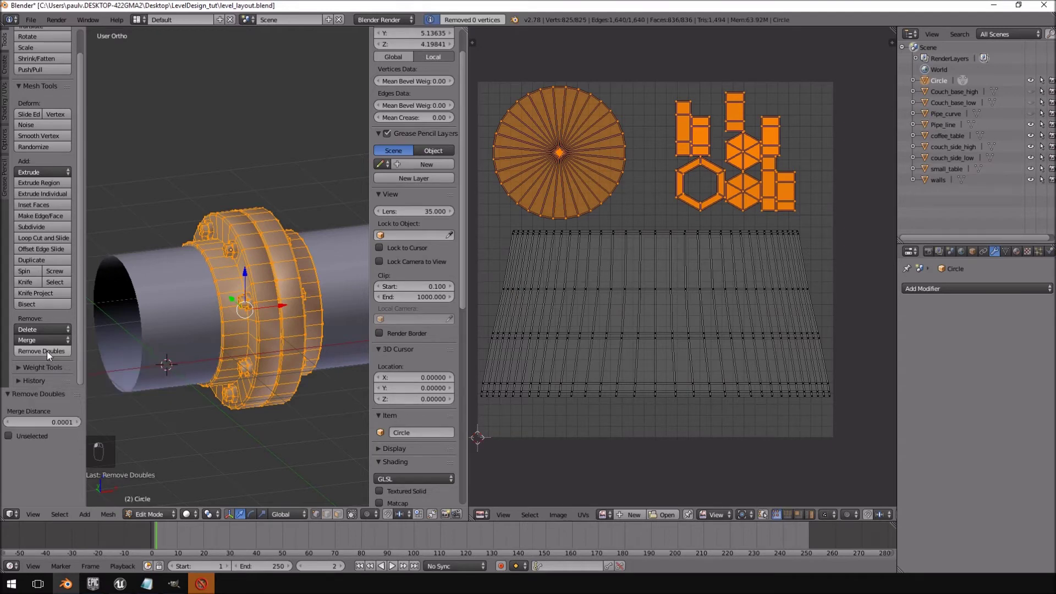
Delete the vertices of all linked bolts on this flange face, keeping only the upper pair
scroll(281, 327, up, 8)
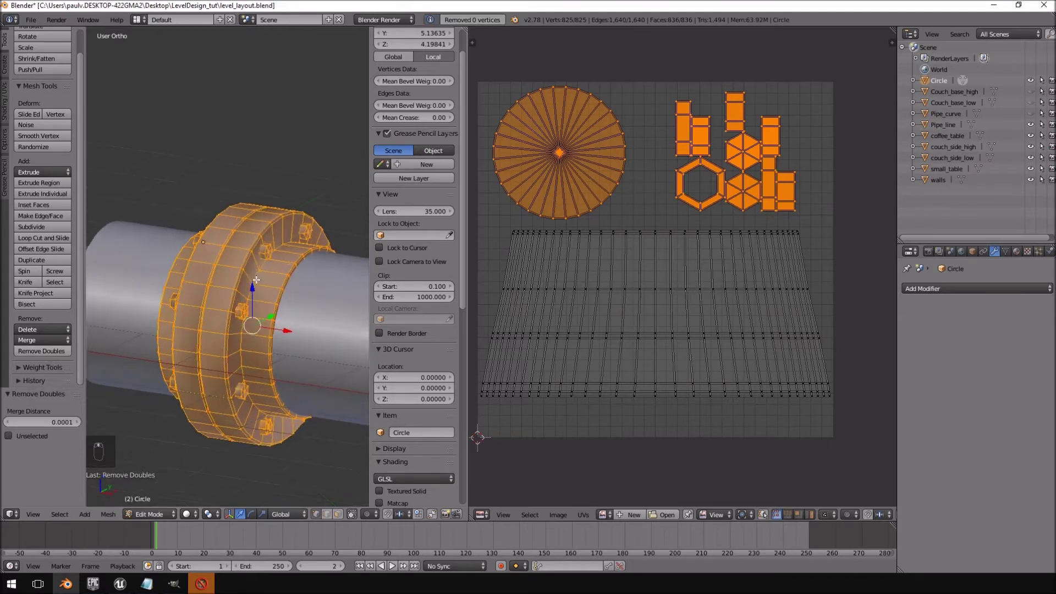
scroll(281, 327, up, 6)
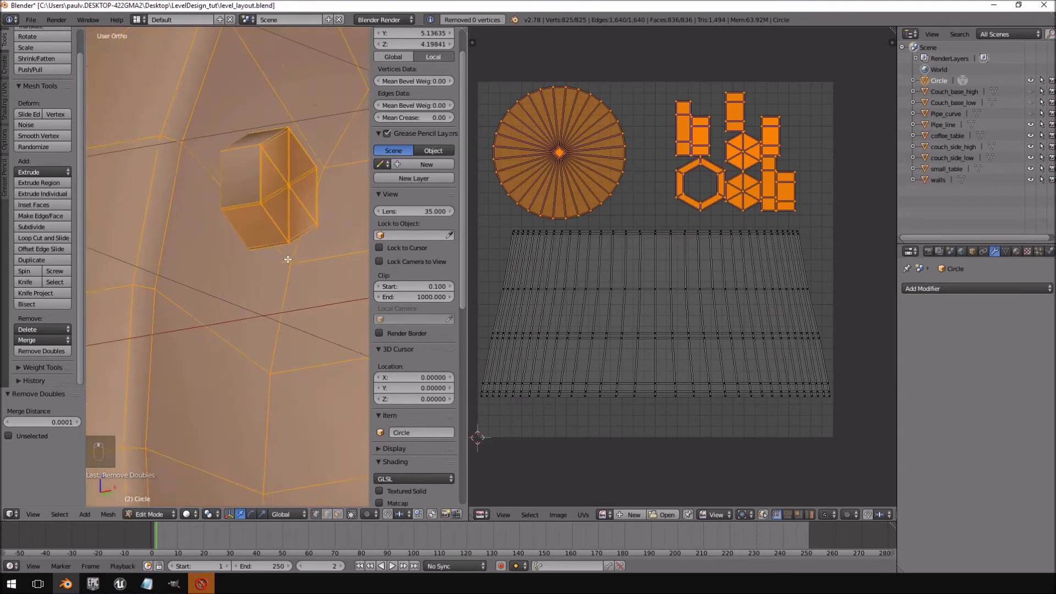
right_click(270, 200)
scroll(252, 247, down, 8)
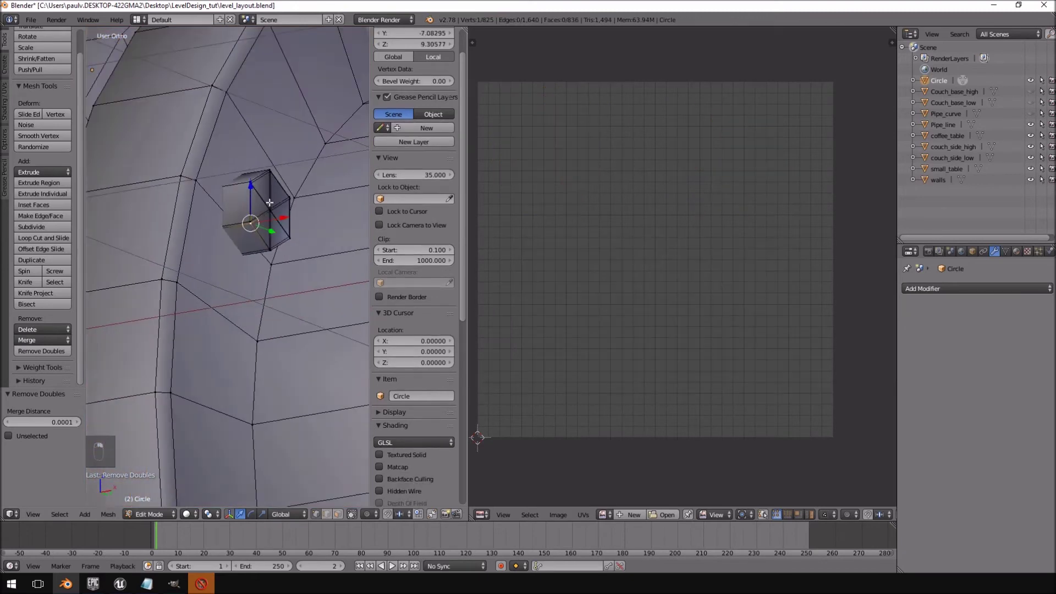
middle_drag(252, 262, 224, 267)
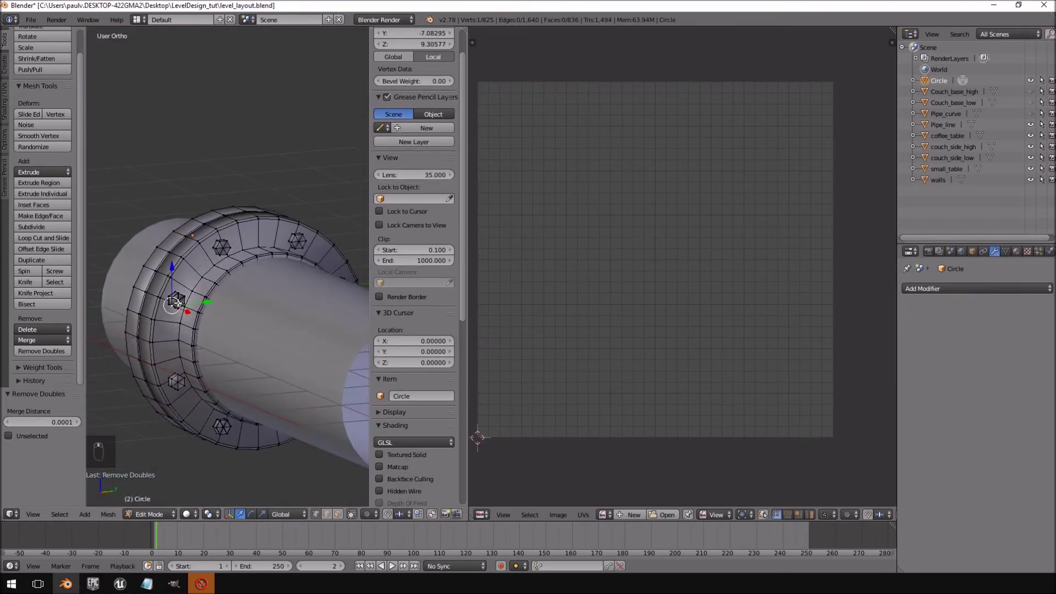
middle_drag(176, 303, 188, 310)
ctrl+right_click(226, 272)
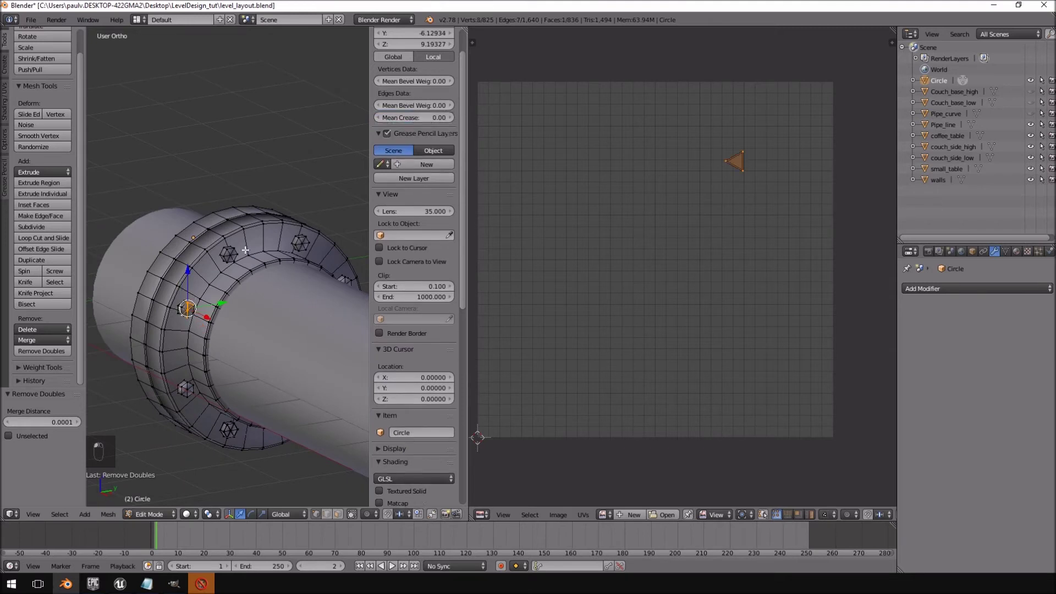
ctrl+right_click(189, 394)
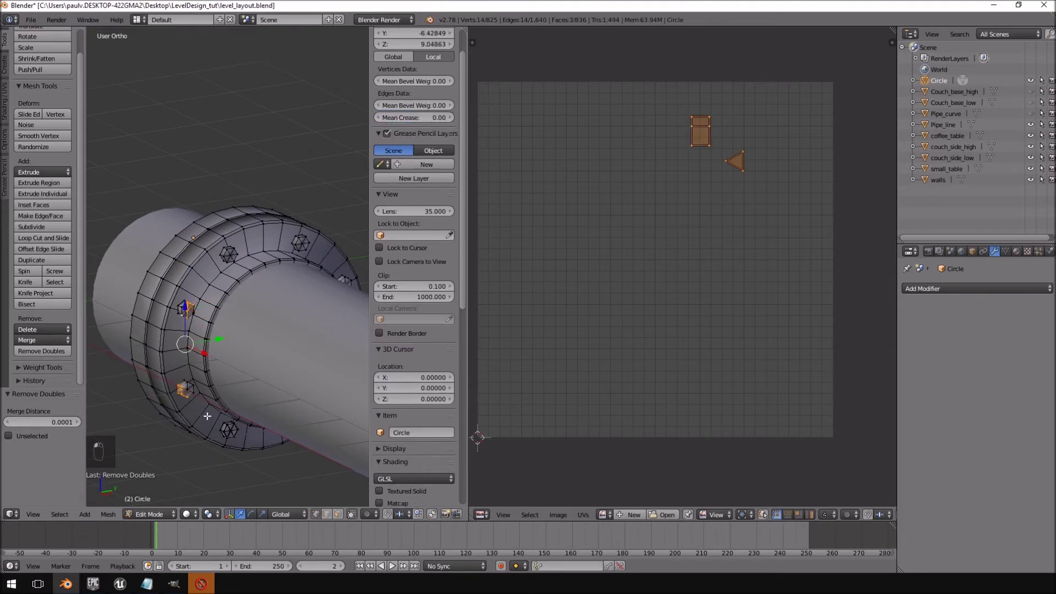
middle_drag(189, 395, 185, 365)
ctrl+right_click(214, 407)
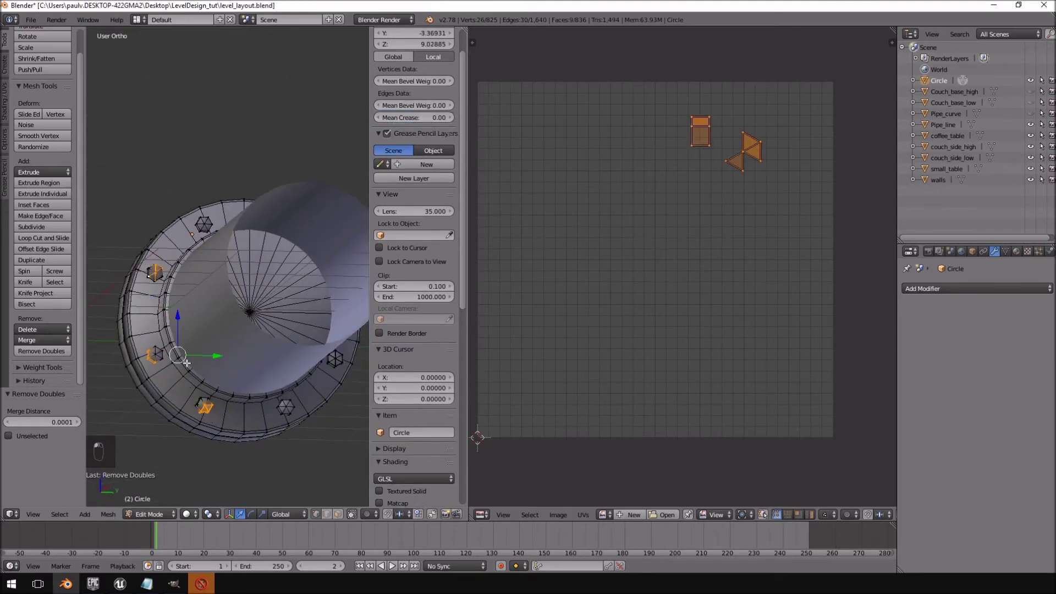
key(z)
key(z)
ctrl+right_click(286, 398)
middle_drag(286, 398, 286, 394)
shift+right_click(319, 357)
middle_drag(320, 357, 305, 317)
shift+right_click(300, 318)
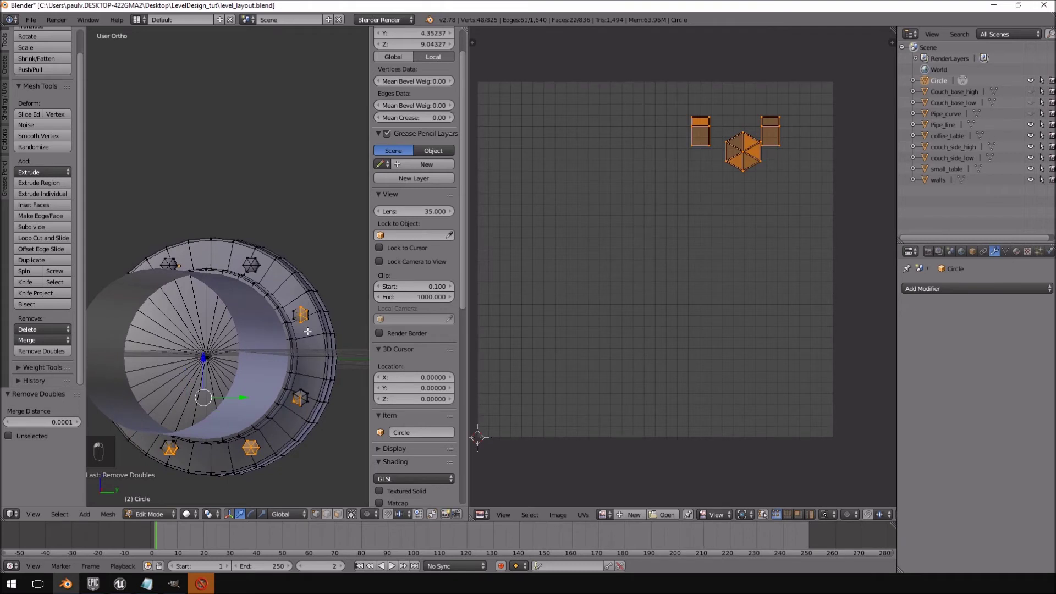
key(ctrl+l)
key(Delete)
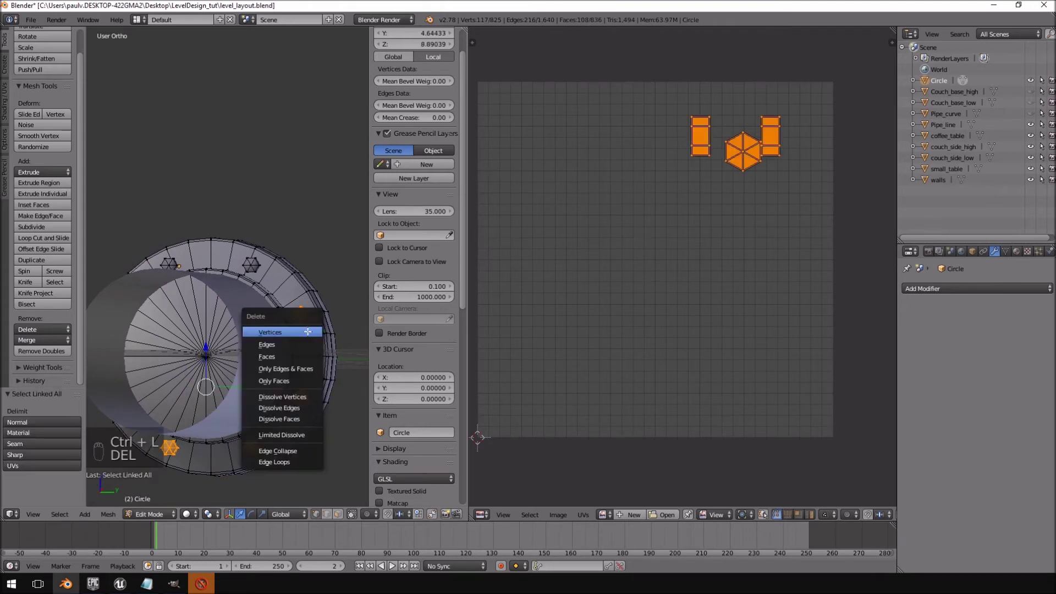
click(308, 332)
middle_drag(249, 324, 275, 324)
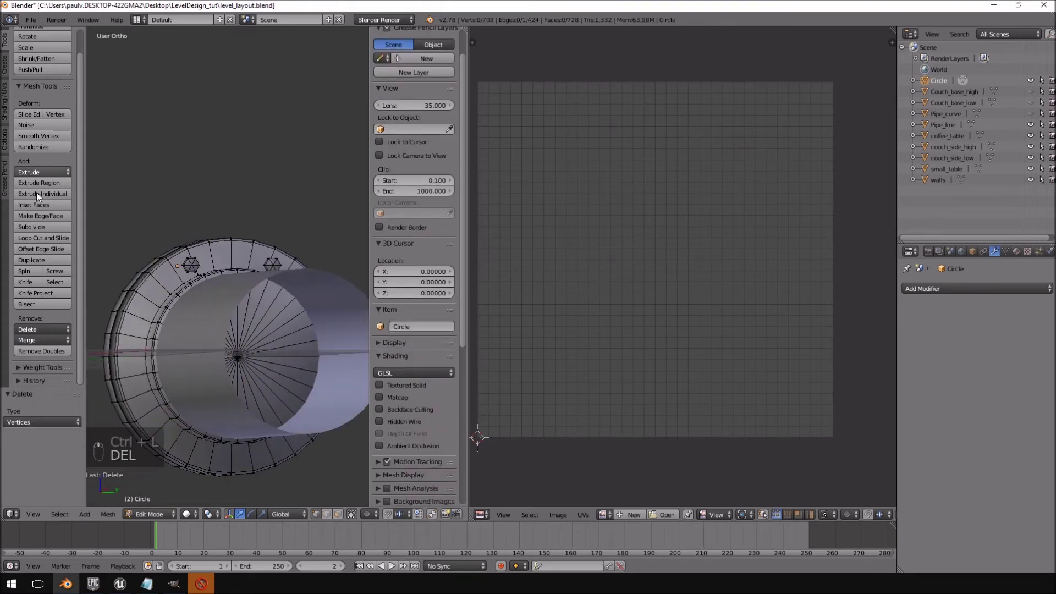
Select the two remaining upper bolts on this face together with all their linked geometry
middle_drag(281, 231, 198, 293)
right_click(197, 281)
shift+right_click(276, 276)
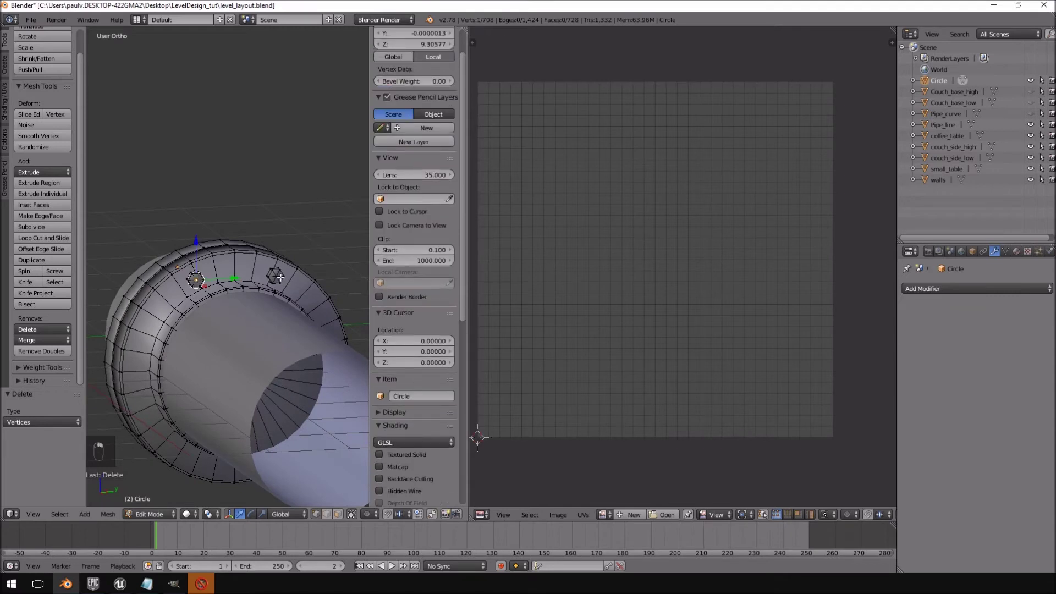
key(ctrl+l)
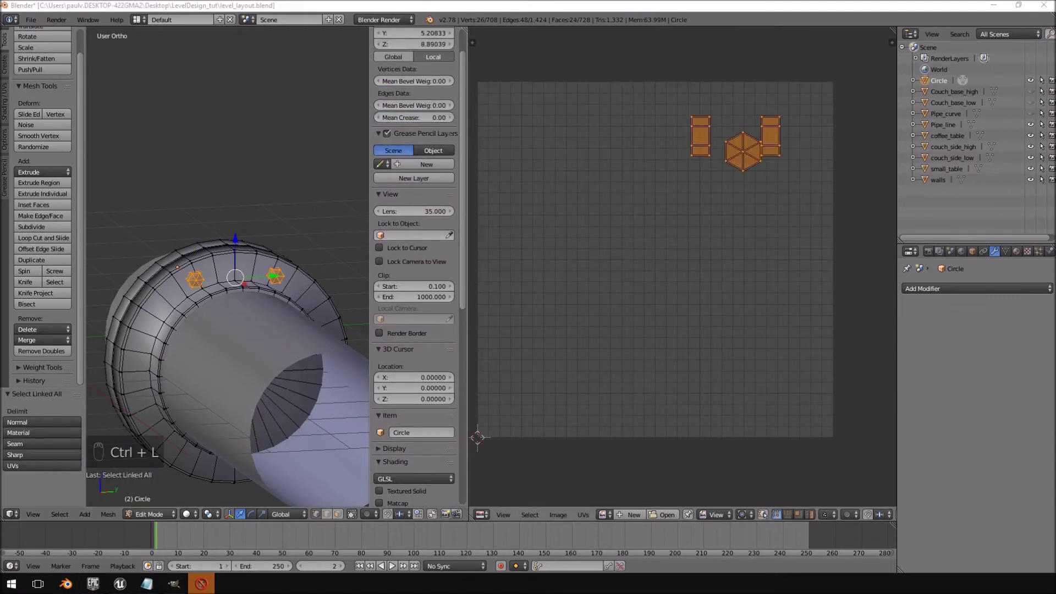
Examine the bolts on both faces of the flange in Object Mode and Edit Mode, checking individual bolt vertices
key(Tab)
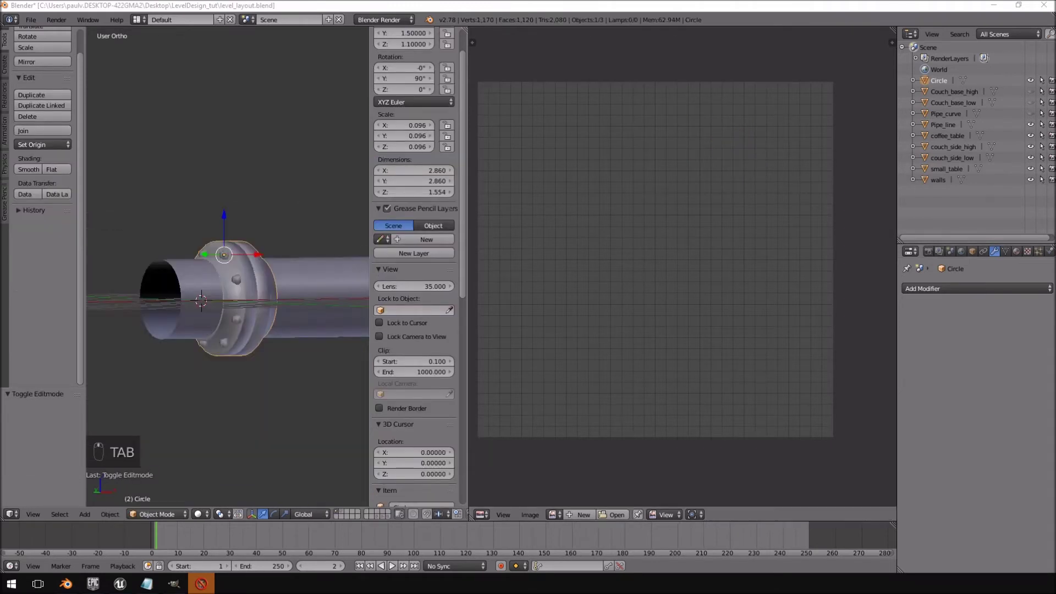
middle_drag(226, 172, 184, 234)
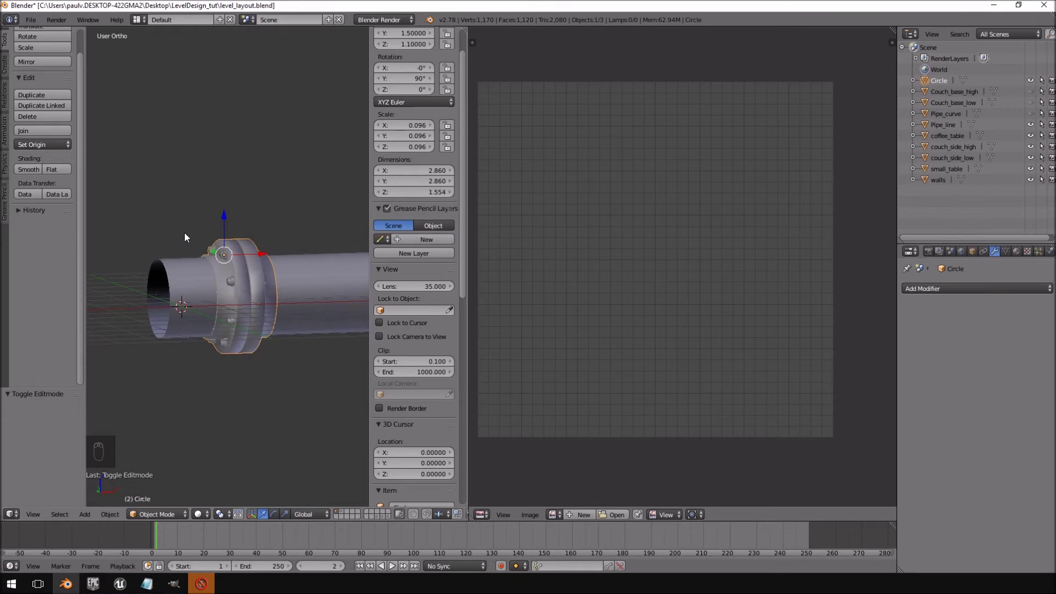
scroll(243, 278, up, 3)
key(Tab)
scroll(250, 255, up, 2)
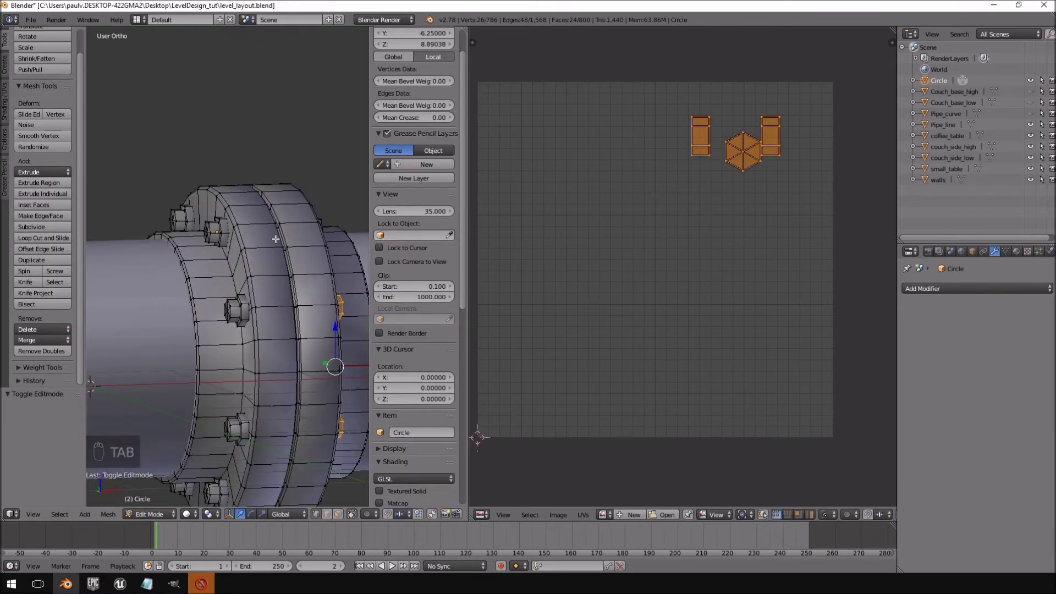
middle_drag(316, 359, 280, 260)
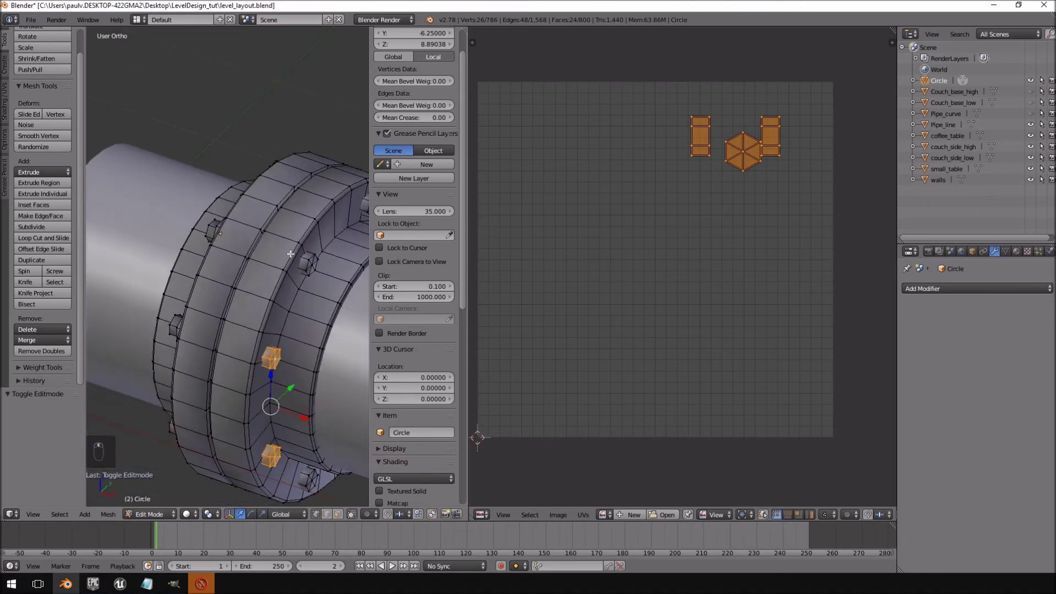
right_click(307, 275)
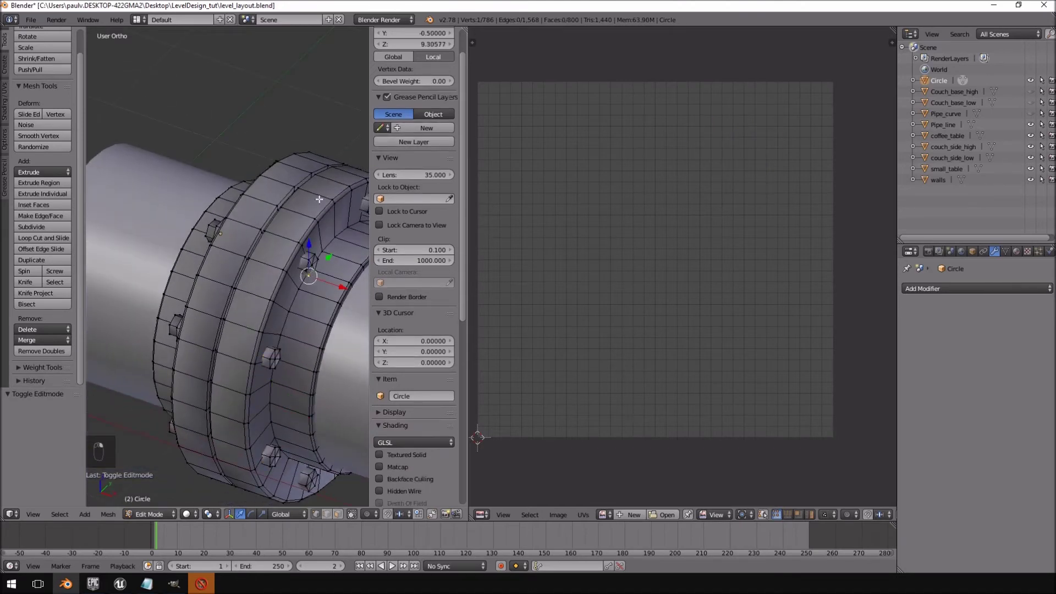
right_click(320, 222)
middle_drag(303, 238, 366, 234)
right_click(217, 235)
middle_drag(265, 220, 222, 254)
right_click(327, 235)
scroll(278, 245, down, 3)
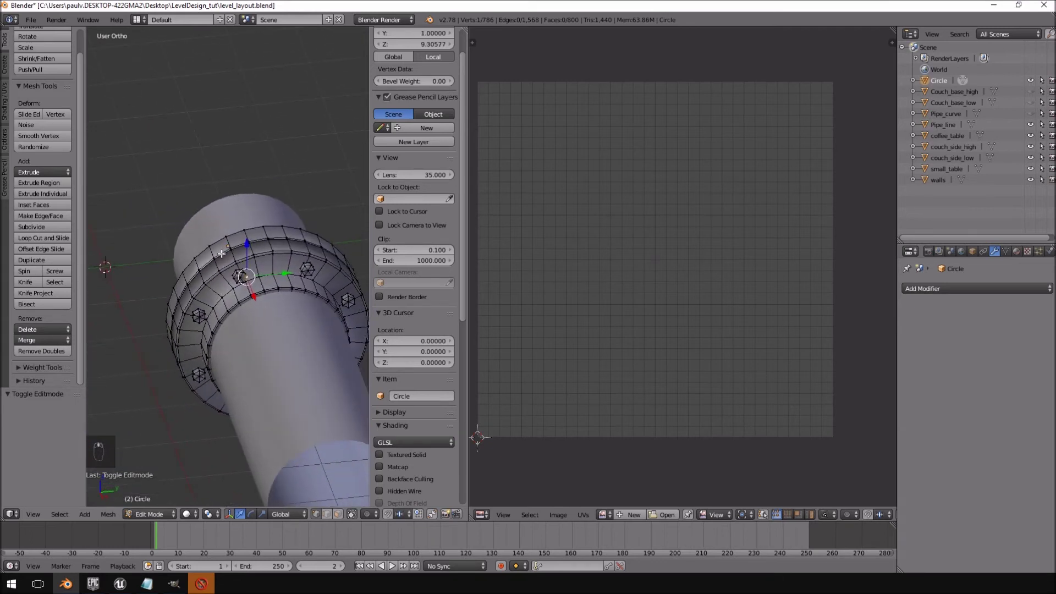
right_click(302, 271)
middle_drag(302, 272, 282, 302)
Select all eight bolts on one flange face, including their linked geometry
right_click(282, 302)
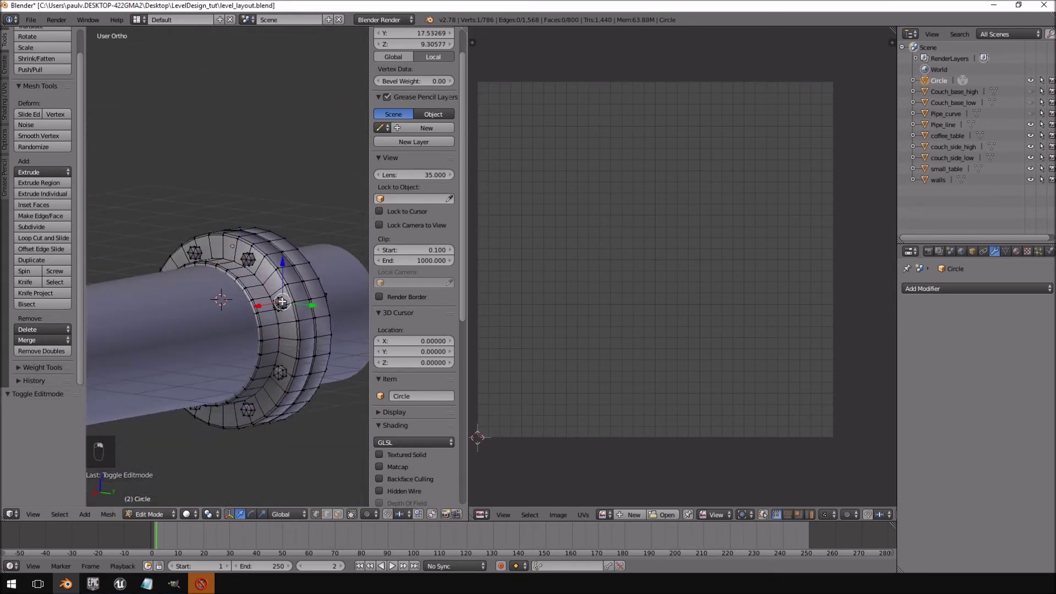
middle_drag(287, 382, 303, 280)
shift+right_click(285, 284)
shift+right_click(218, 277)
shift+right_click(182, 310)
middle_drag(182, 311, 194, 364)
shift+right_click(195, 367)
shift+right_click(241, 405)
middle_drag(241, 405, 255, 372)
shift+right_click(266, 367)
shift+right_click(309, 320)
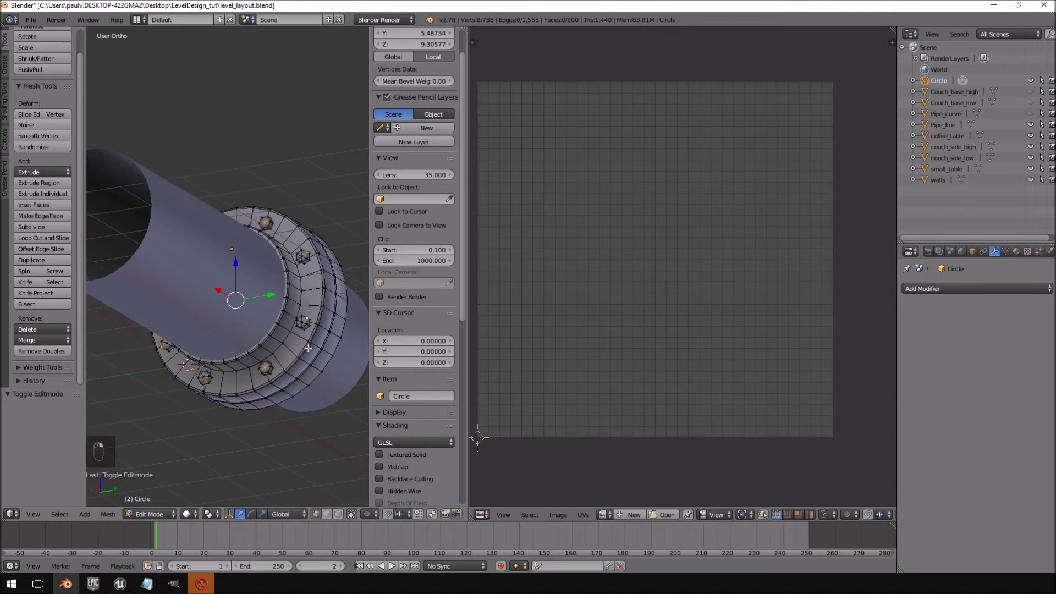
key(ctrl+l)
Add the linked bolts of the opposite face to the selection and assign a new material to all bolts
middle_drag(310, 348, 177, 388)
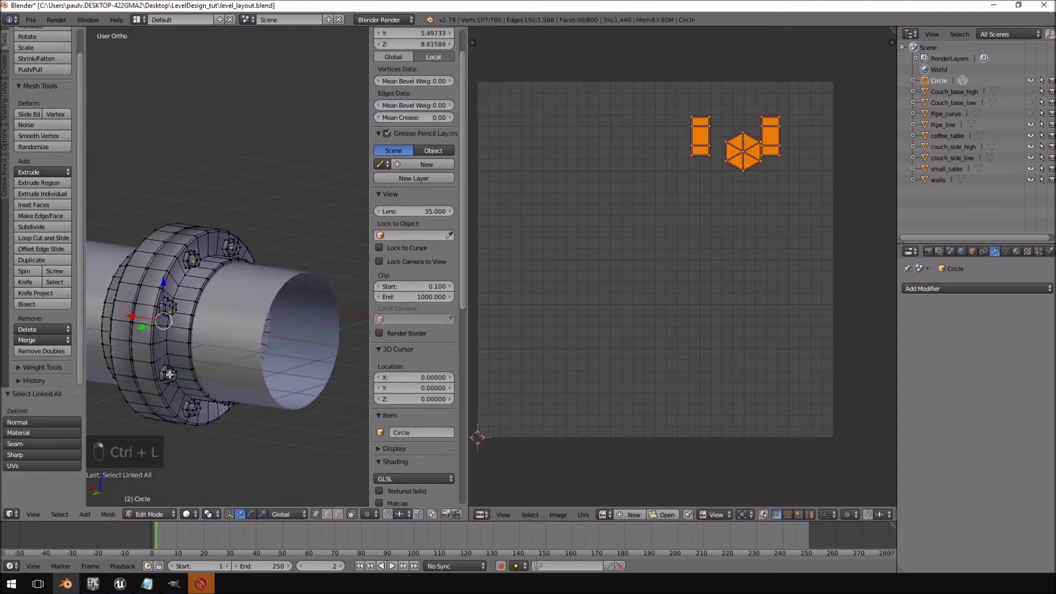
shift+right_click(170, 374)
middle_drag(193, 411, 228, 401)
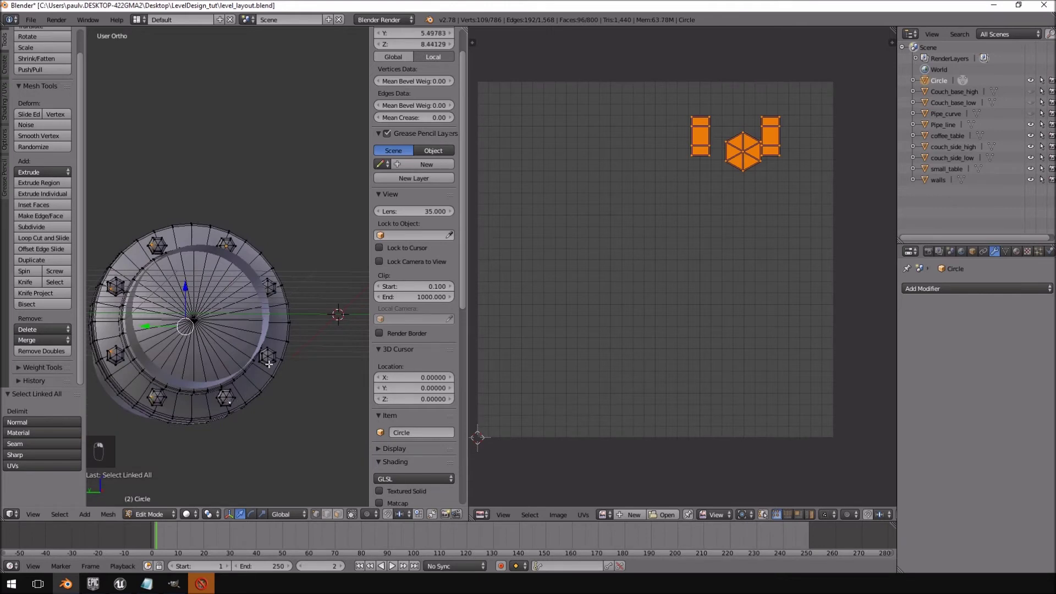
shift+right_click(269, 286)
middle_drag(247, 259, 256, 330)
key(ctrl+l)
click(1016, 250)
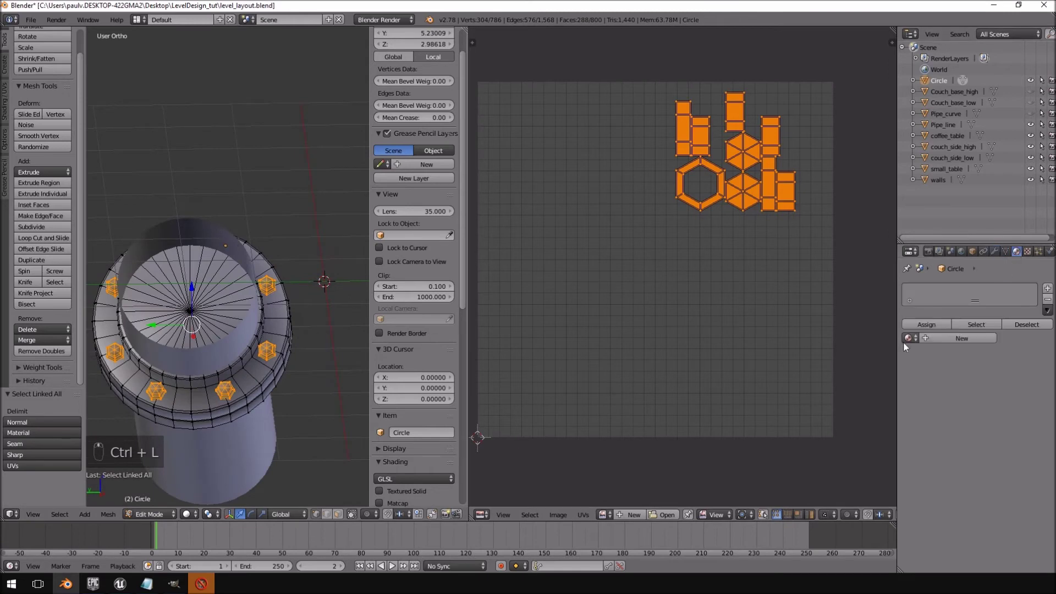
click(932, 338)
click(935, 326)
Select the linked flange body without the bolts and assign it a new material in a second material slot
middle_drag(231, 308, 197, 279)
right_click(197, 279)
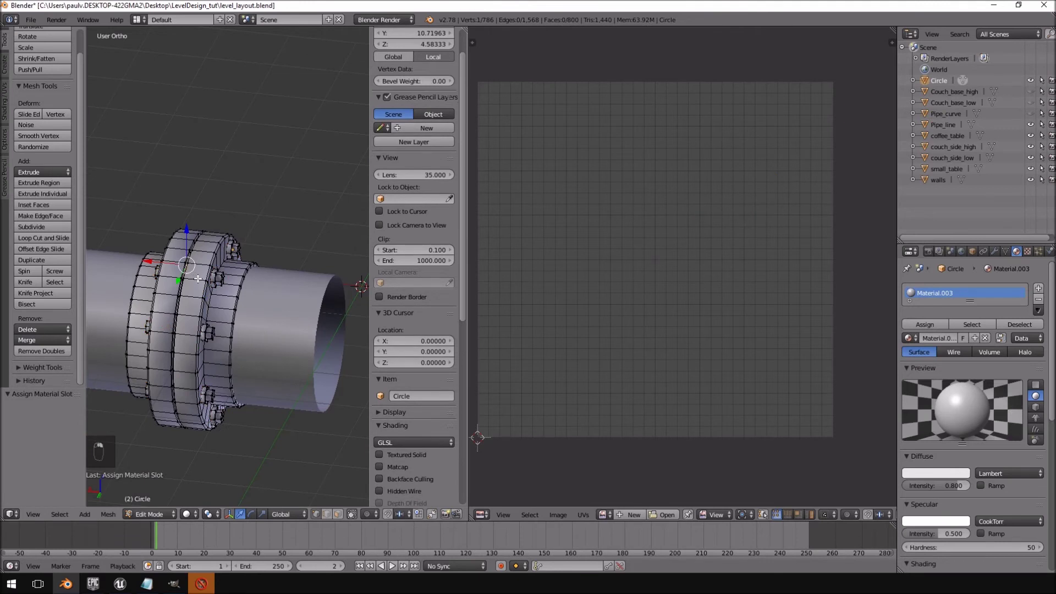
key(ctrl+l)
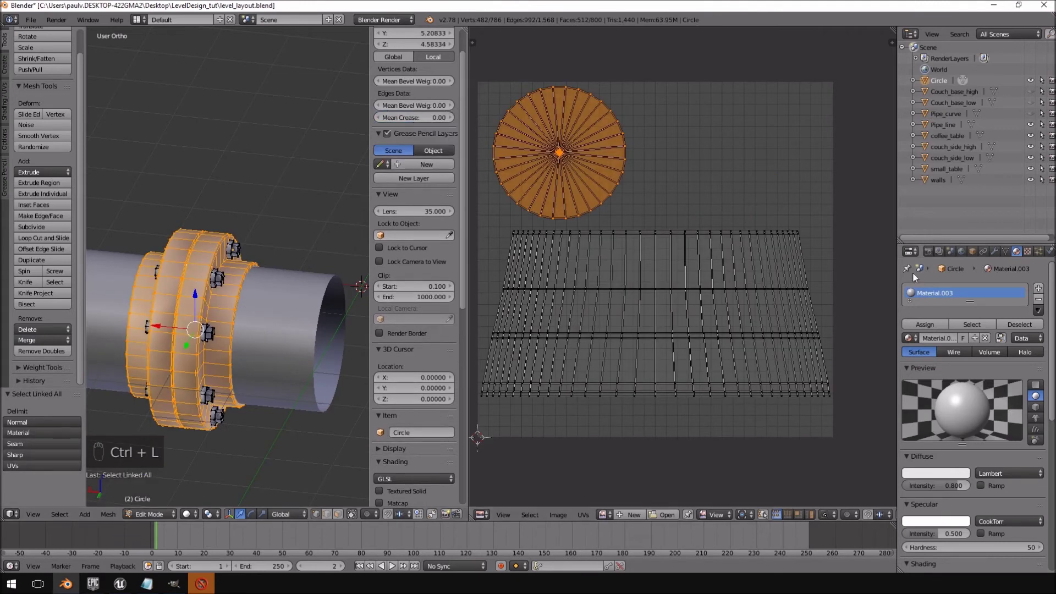
click(1039, 289)
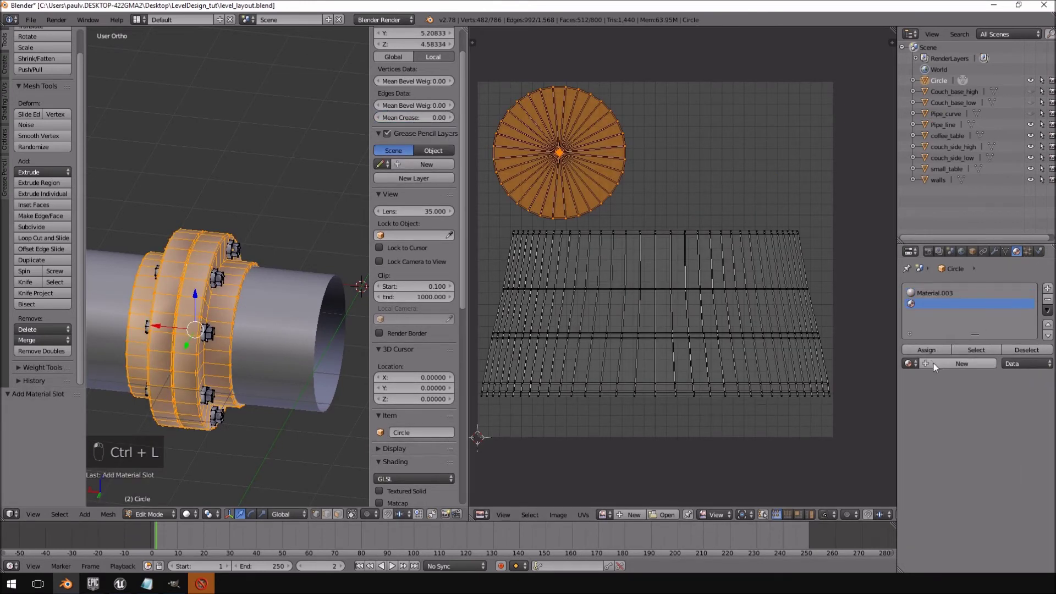
click(929, 363)
click(926, 350)
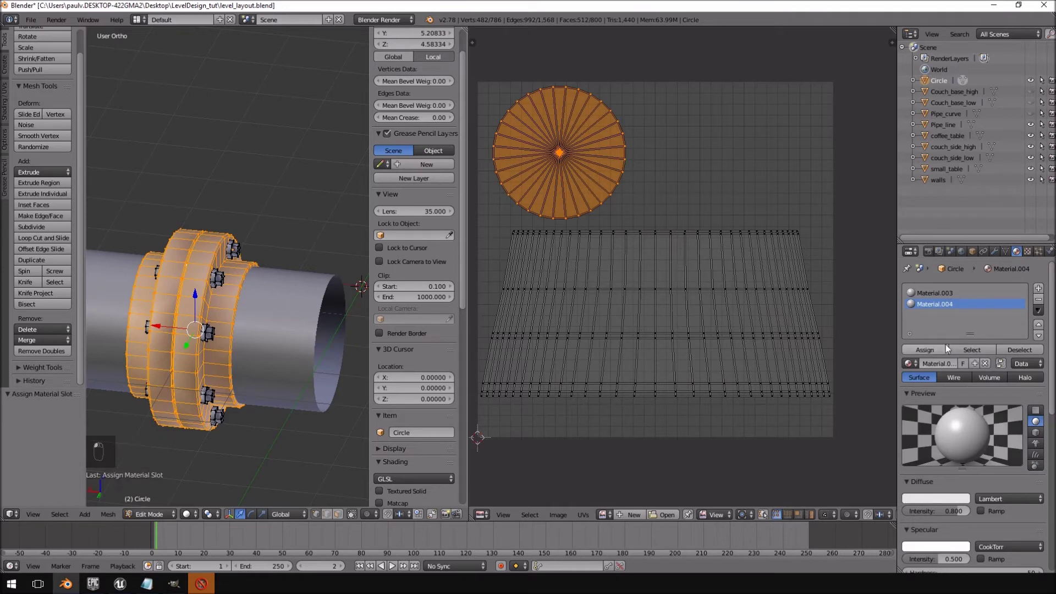
Return to Object Mode and export the selected flange connector as an FBX file named Pipe_curve.fbx in the LevelDesign_tut folder
key(Tab)
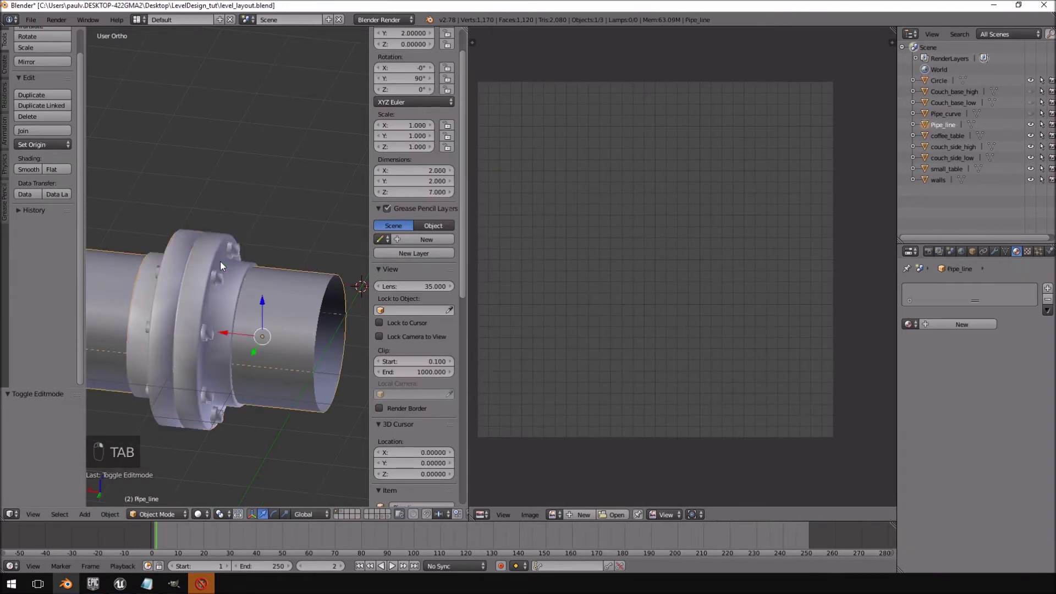
middle_drag(220, 262, 237, 261)
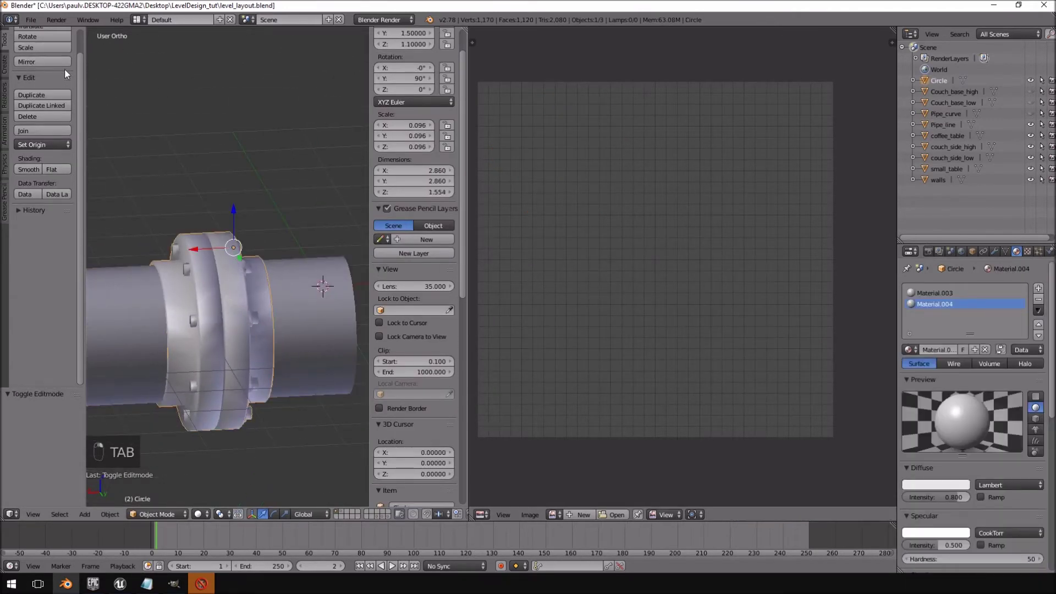
click(30, 19)
mouse_move(81, 227)
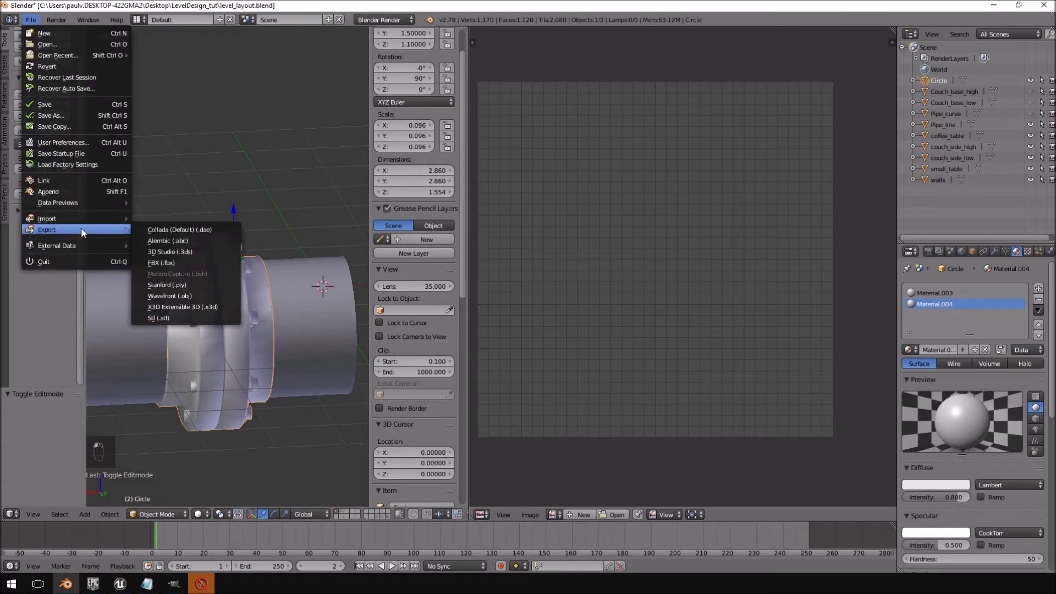
click(177, 263)
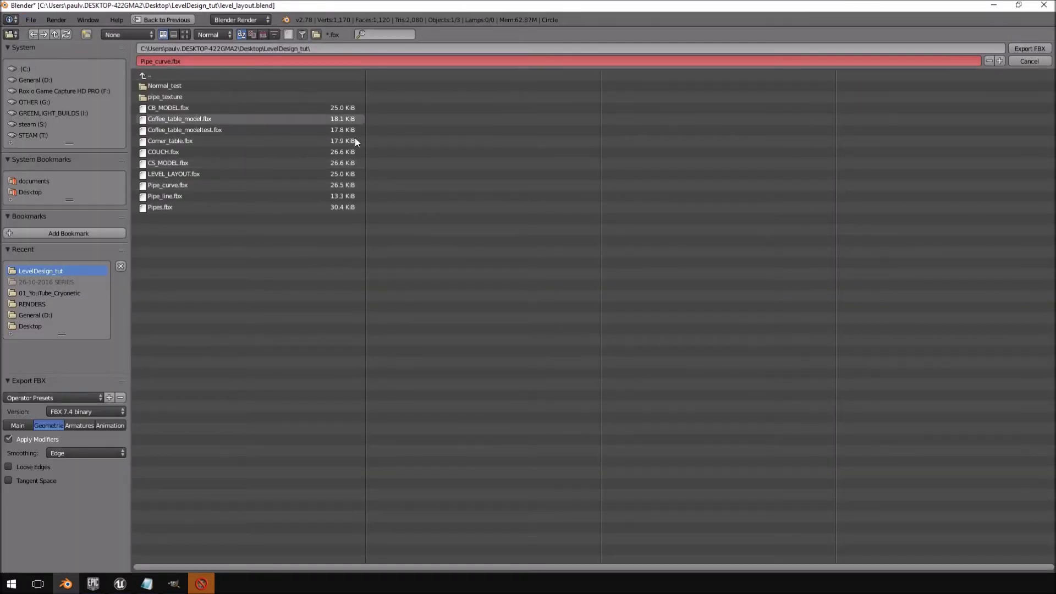
click(18, 426)
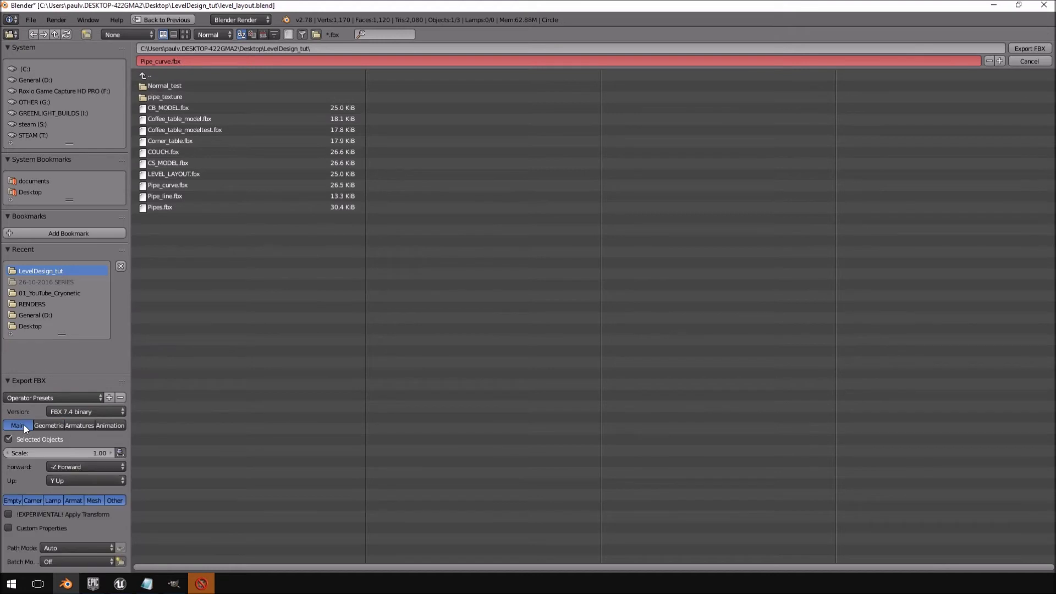
click(80, 426)
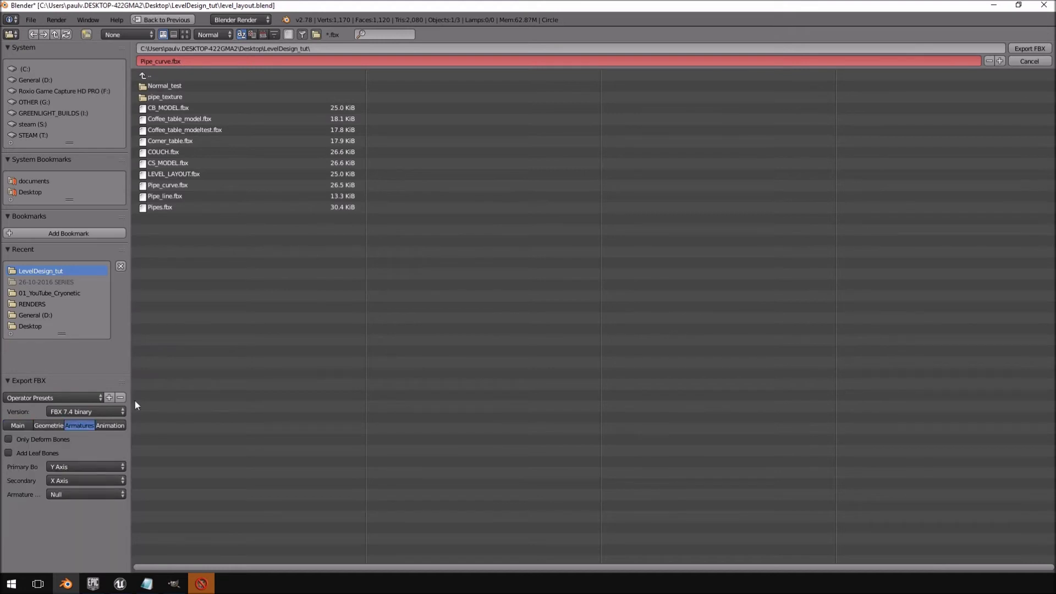
click(1027, 49)
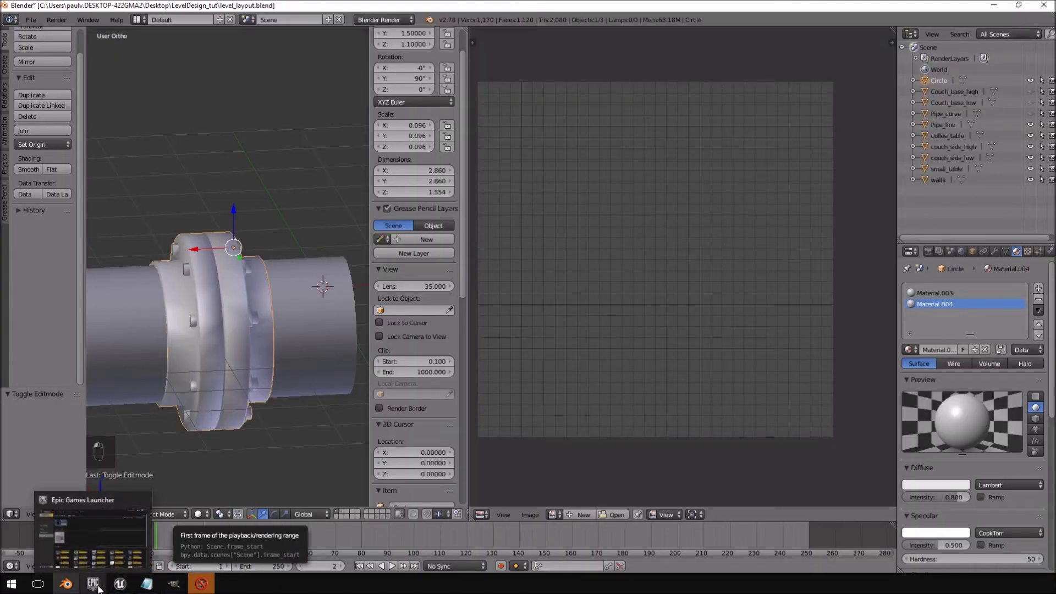
Switch to Unreal Editor and try to import Pipe_curve.fbx, declining to overwrite the existing asset
click(120, 583)
scroll(515, 187, down, 5)
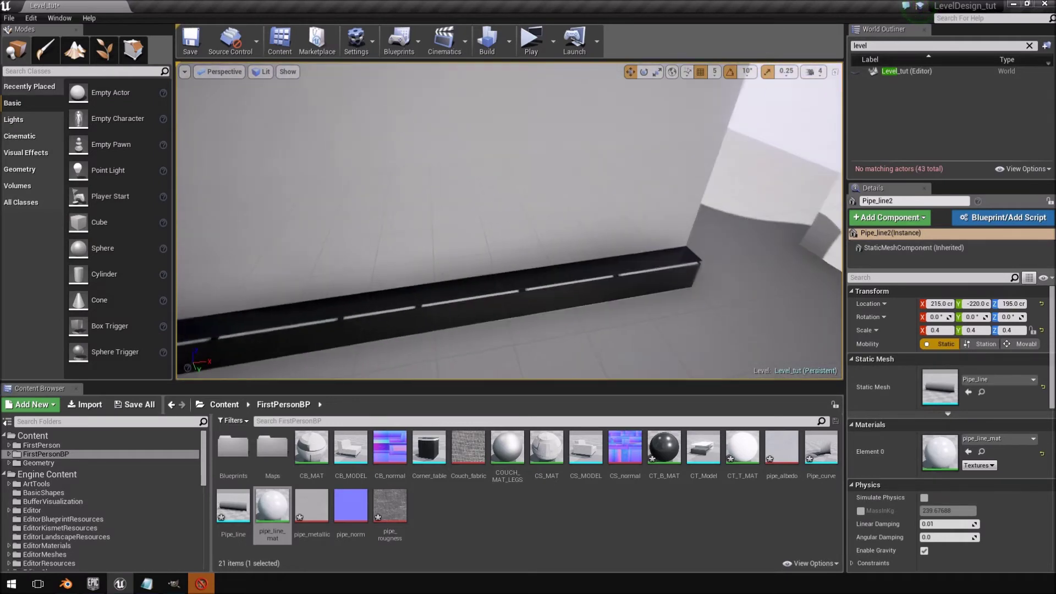
click(85, 404)
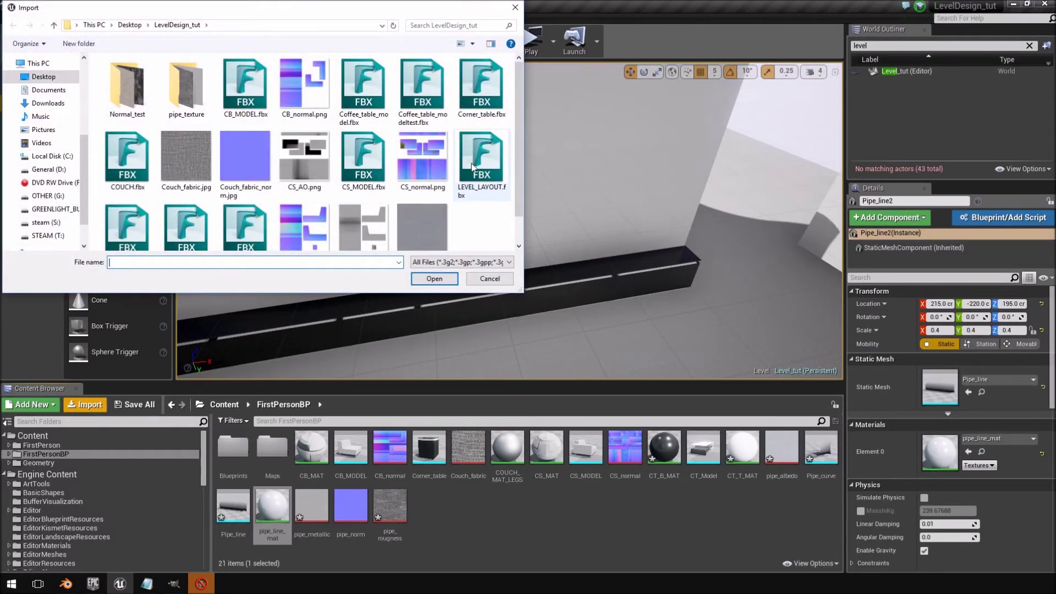
scroll(469, 164, down, 1)
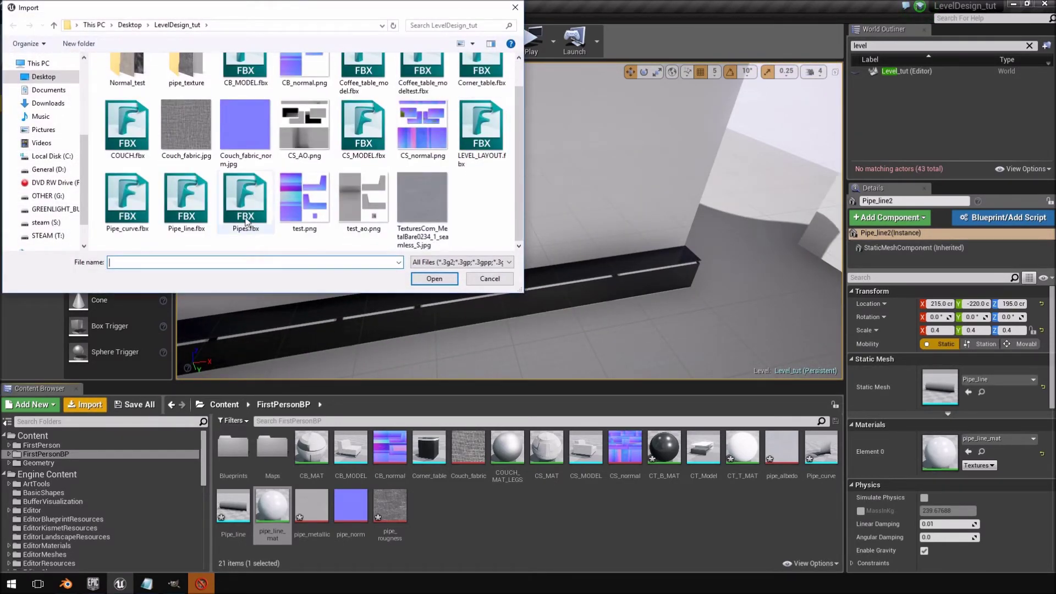
click(127, 200)
click(434, 278)
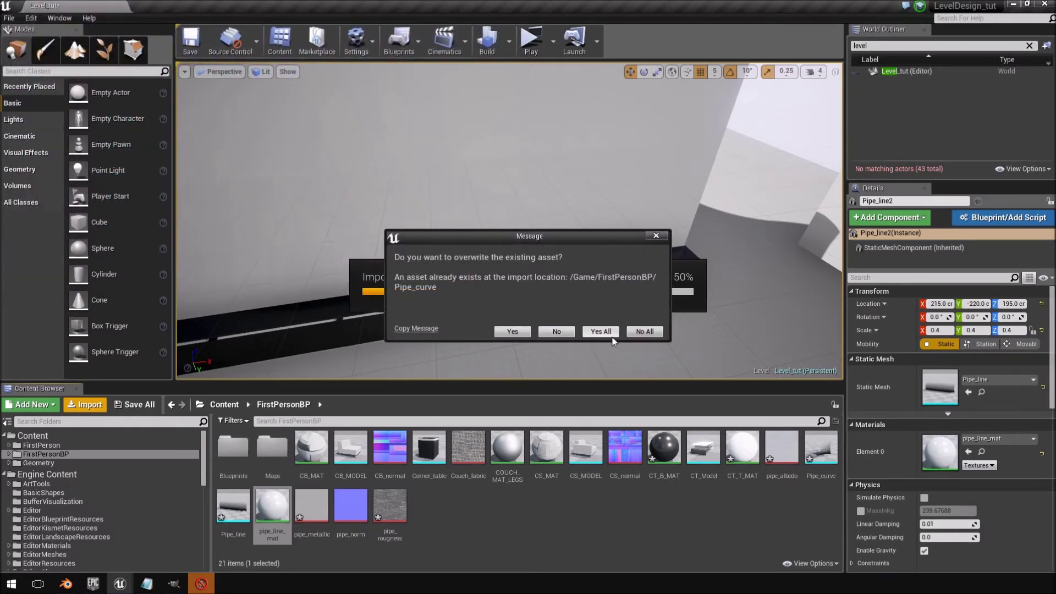
click(555, 331)
Switch back to Blender and export the selected flange connector as Pipe_connector.fbx in the LevelDesign_tut folder
click(66, 583)
click(31, 19)
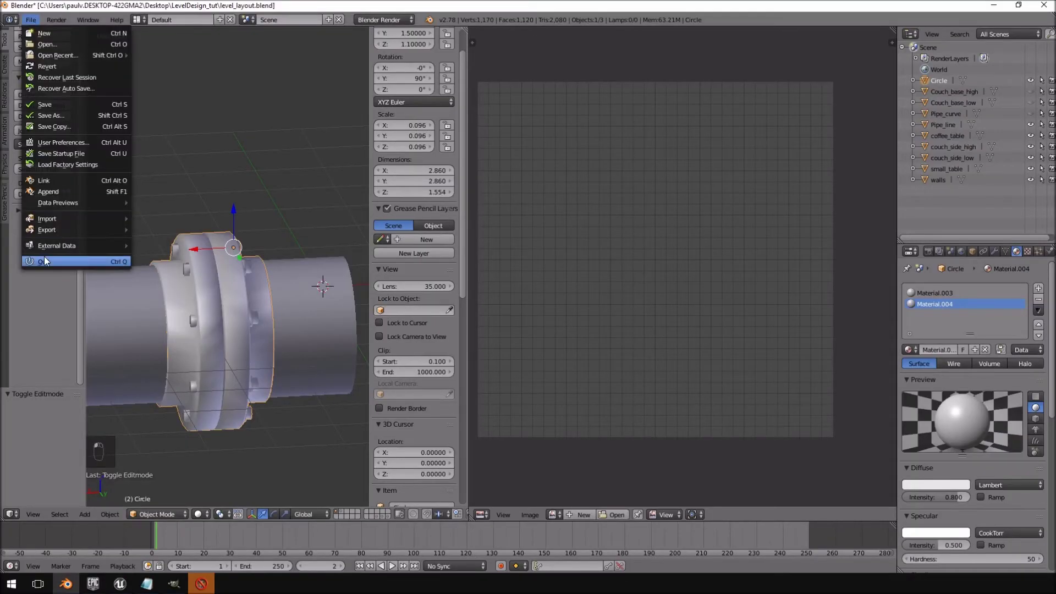
mouse_move(42, 230)
click(207, 263)
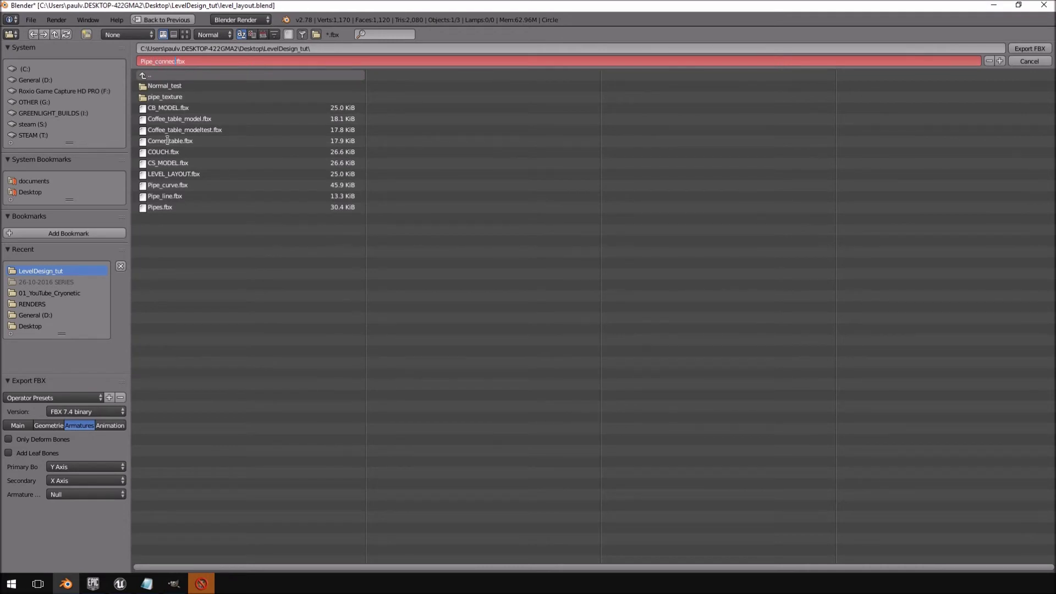
key(Return)
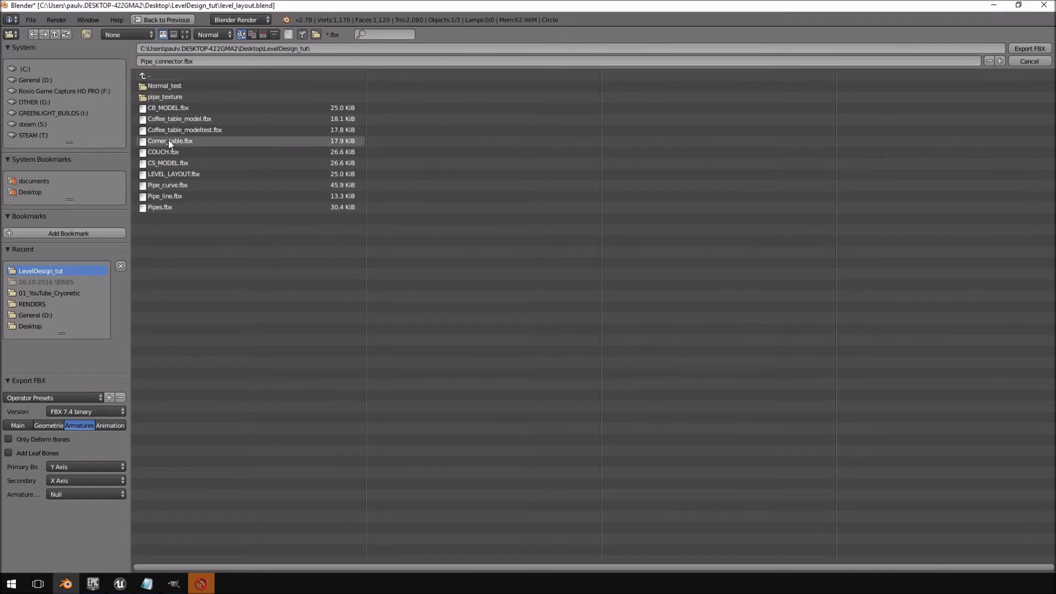
click(1023, 50)
Switch to Unreal Editor and import Pipe_connector.fbx into the FirstPersonBP folder
click(114, 587)
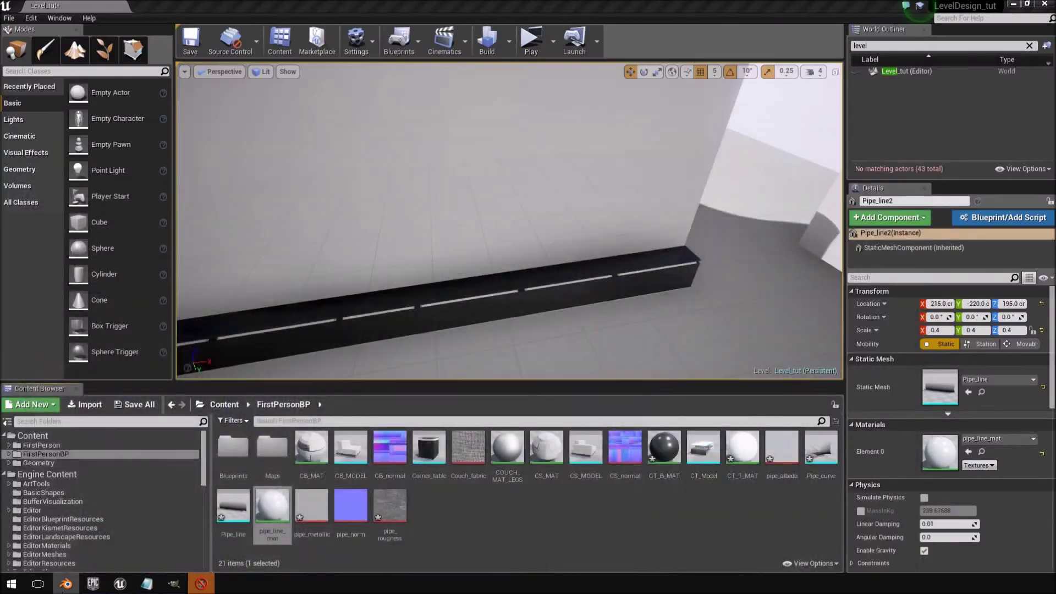
click(117, 587)
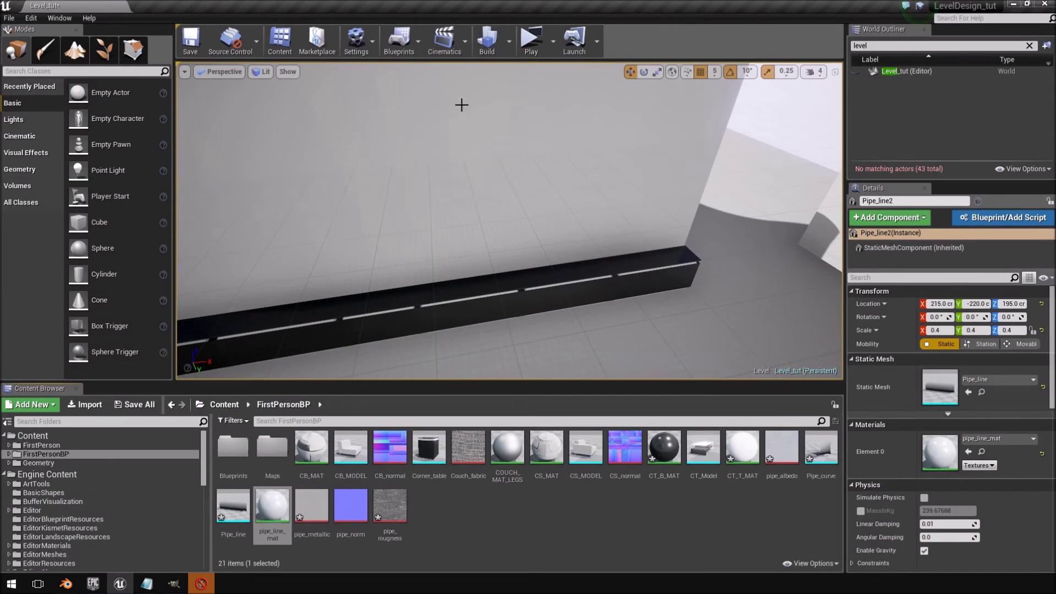
click(98, 407)
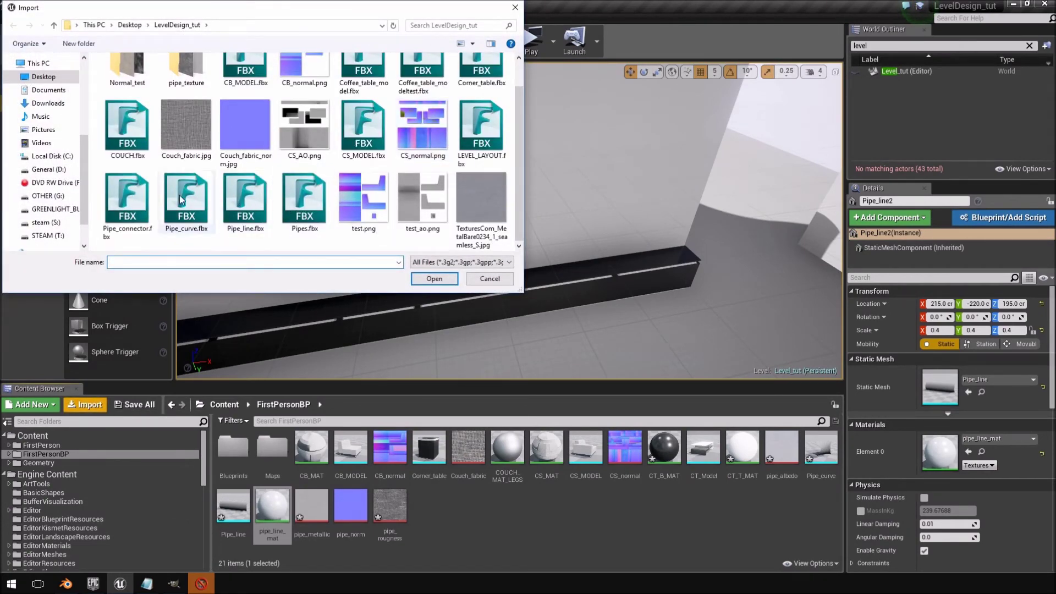
double_click(136, 203)
click(545, 443)
Open the Pipe_connector static mesh, inspect its shape and bolts from several angles, and close the mesh editor
double_click(820, 452)
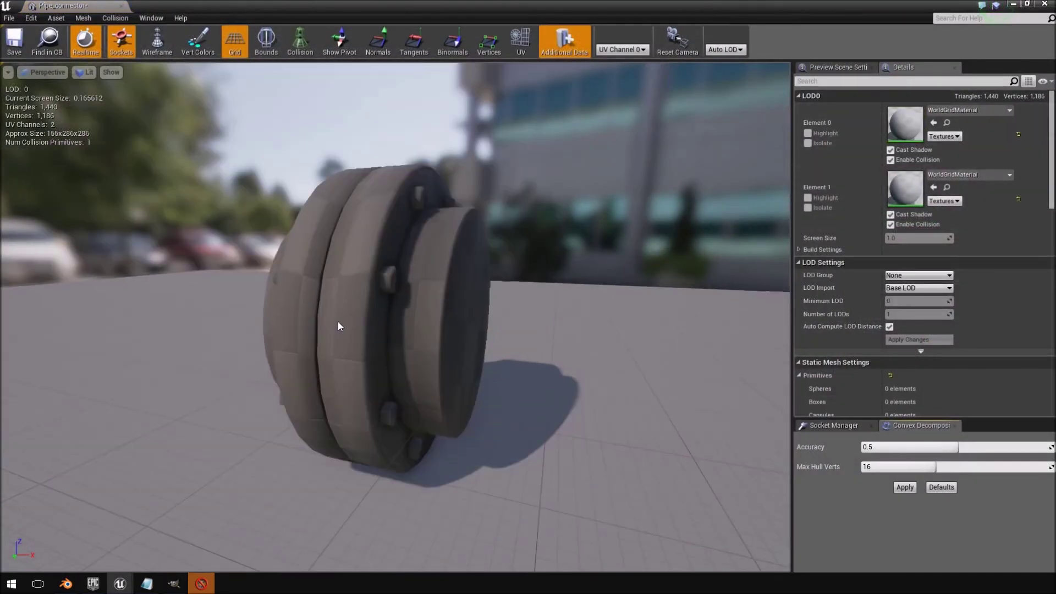
right_drag(337, 325, 161, 81)
key(w)
key(s)
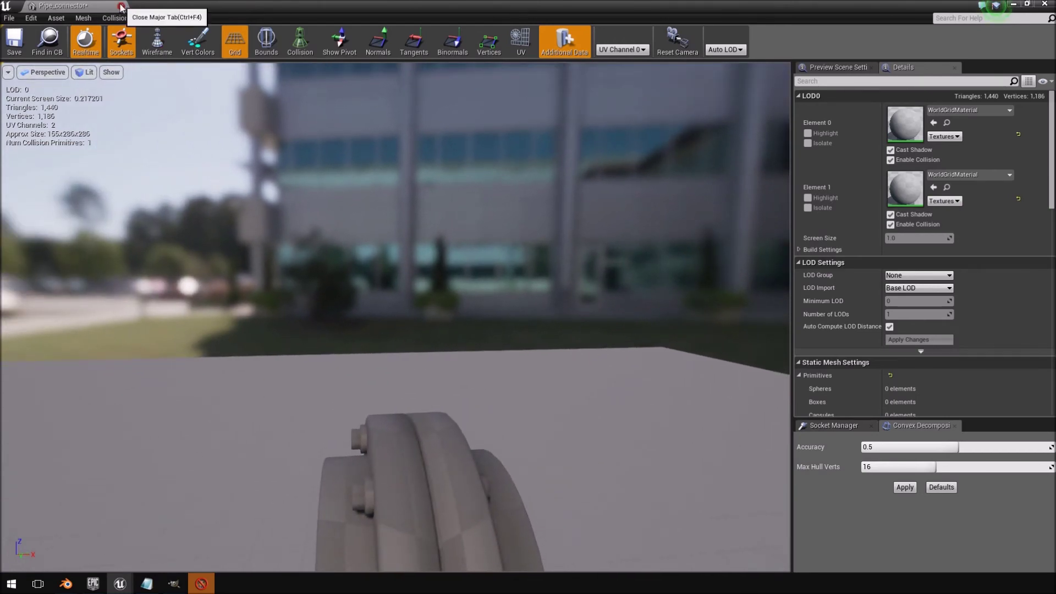
click(121, 8)
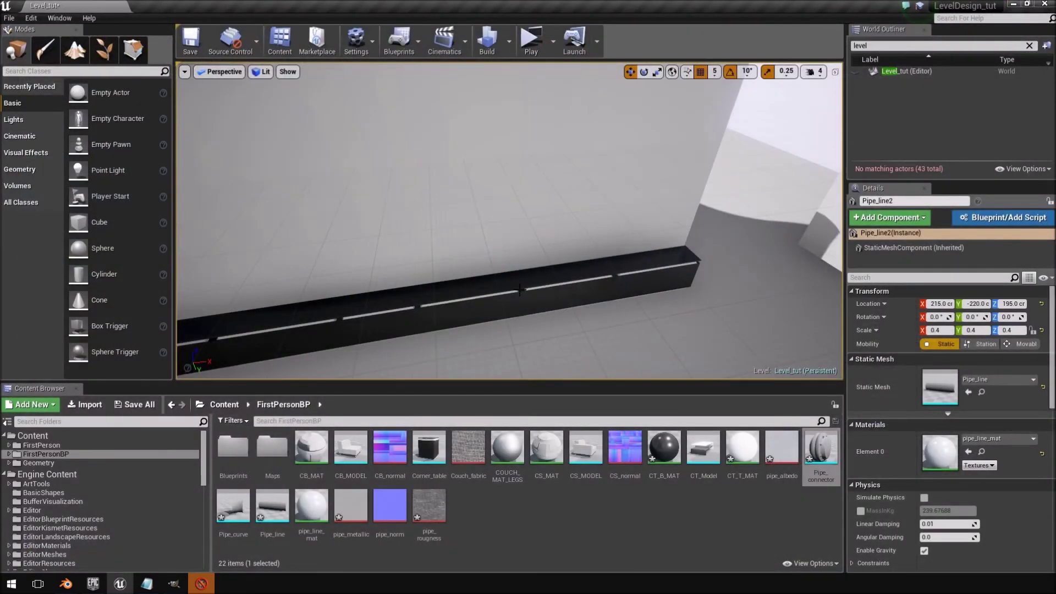
Place a Pipe_connector in the level below the wall pipe and set its scale to 0.4 on all three axes
right_drag(509, 220, 451, 198)
drag(821, 451, 515, 349)
click(936, 330)
text(0.)
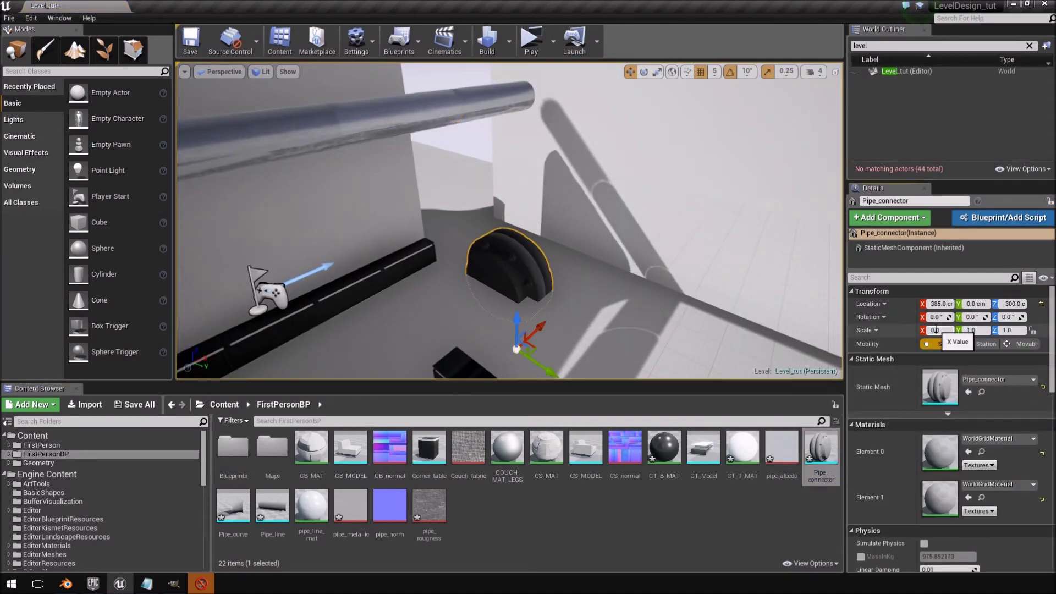
text(5)
key(Tab)
key(Tab)
text(0.4)
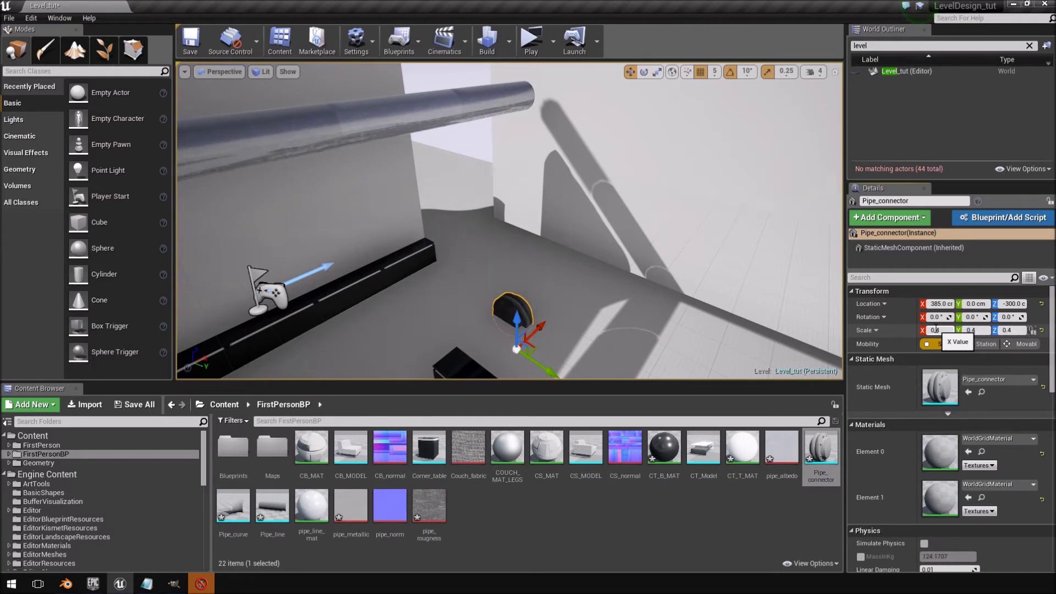
key(Return)
alt+drag(515, 323, 515, 226)
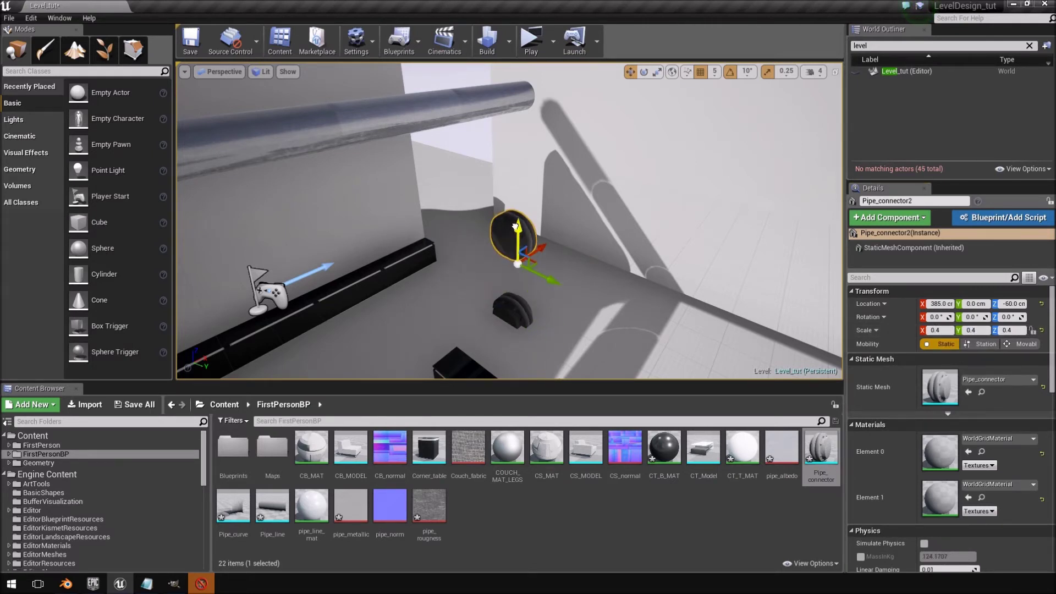
key(ctrl+z)
key(ctrl+z)
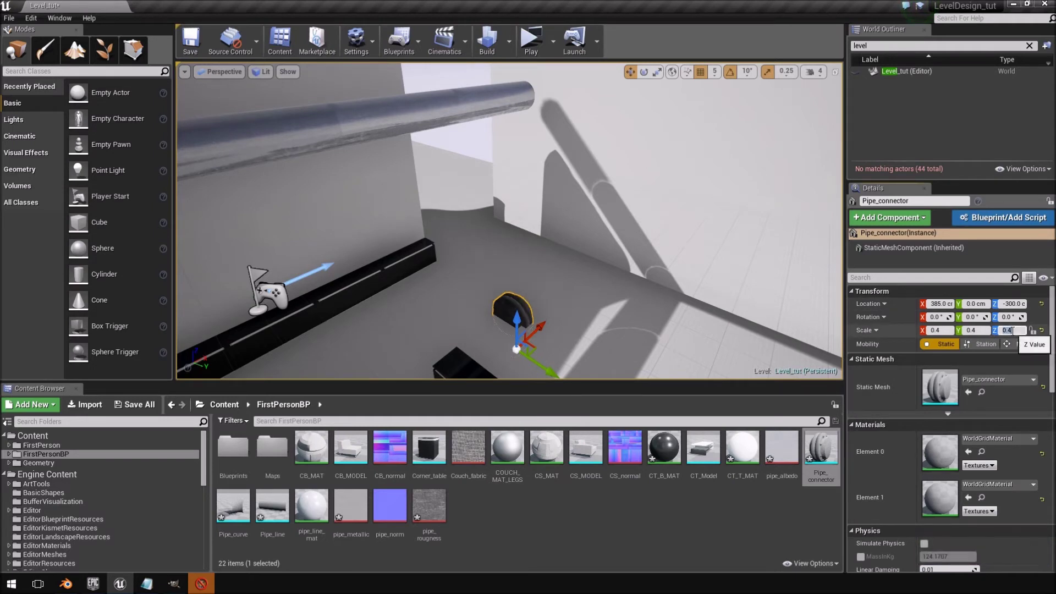
Move the connector up onto the straight pipe, aligning it with the pipe's axis at Y -220 and Z 195
right_drag(521, 330, 520, 327)
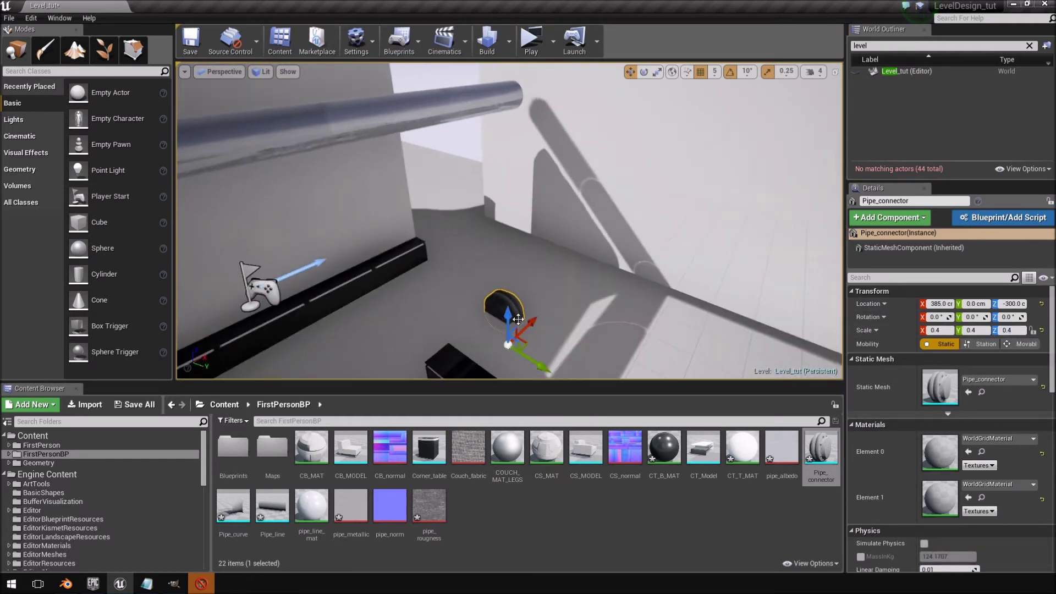
drag(509, 313, 509, 115)
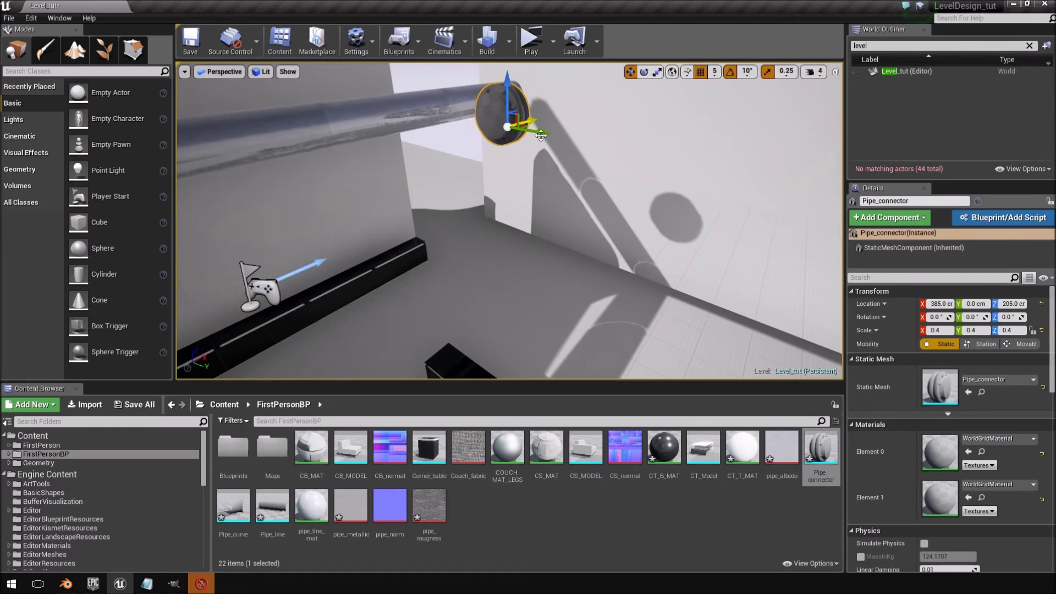
right_drag(549, 139, 550, 140)
drag(577, 135, 492, 116)
right_drag(492, 115, 558, 140)
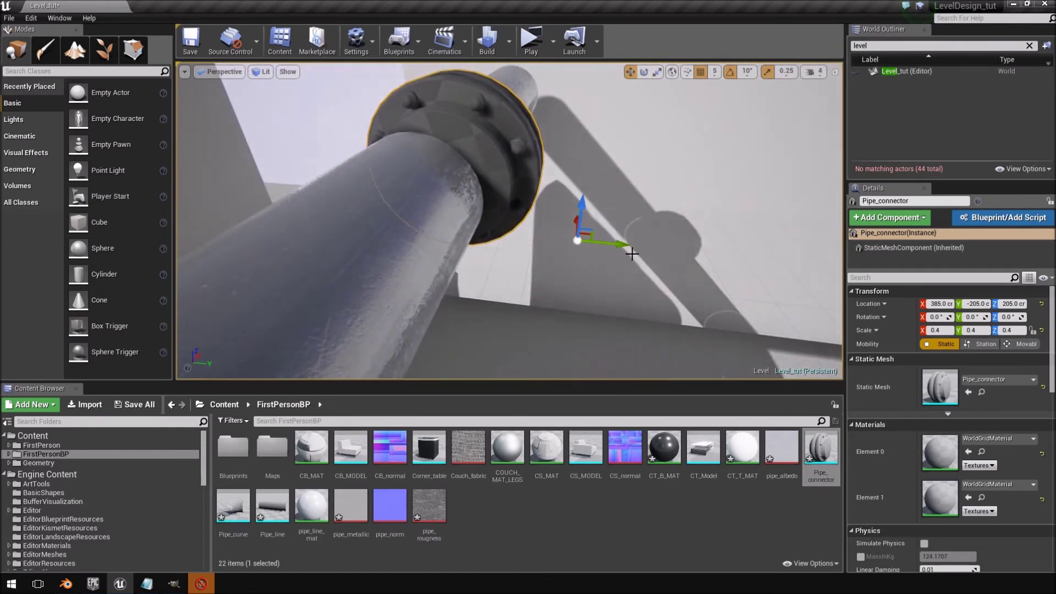
drag(622, 248, 595, 243)
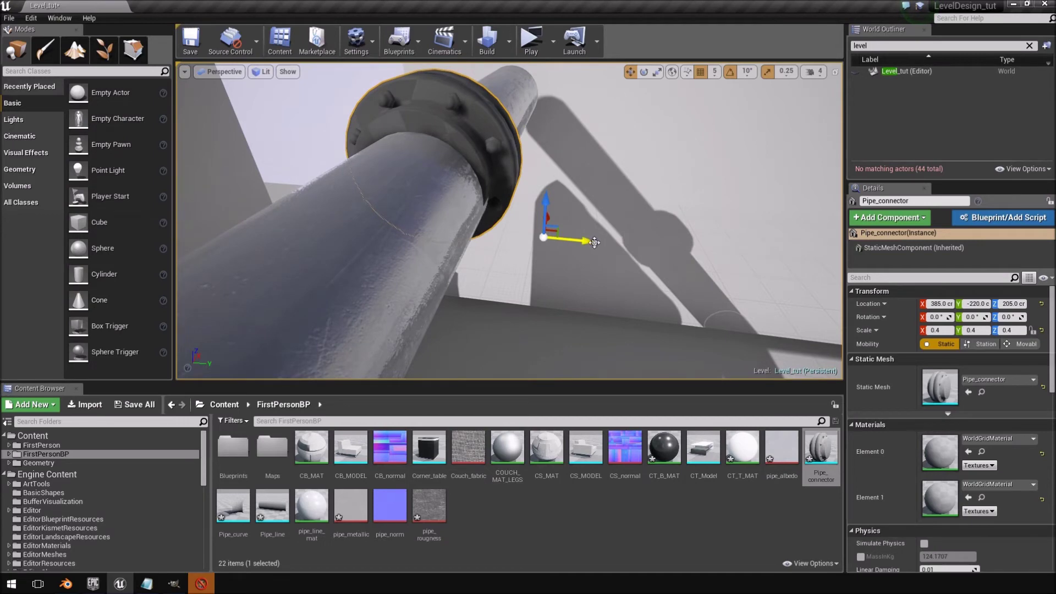
drag(551, 210, 550, 218)
right_drag(550, 218, 626, 213)
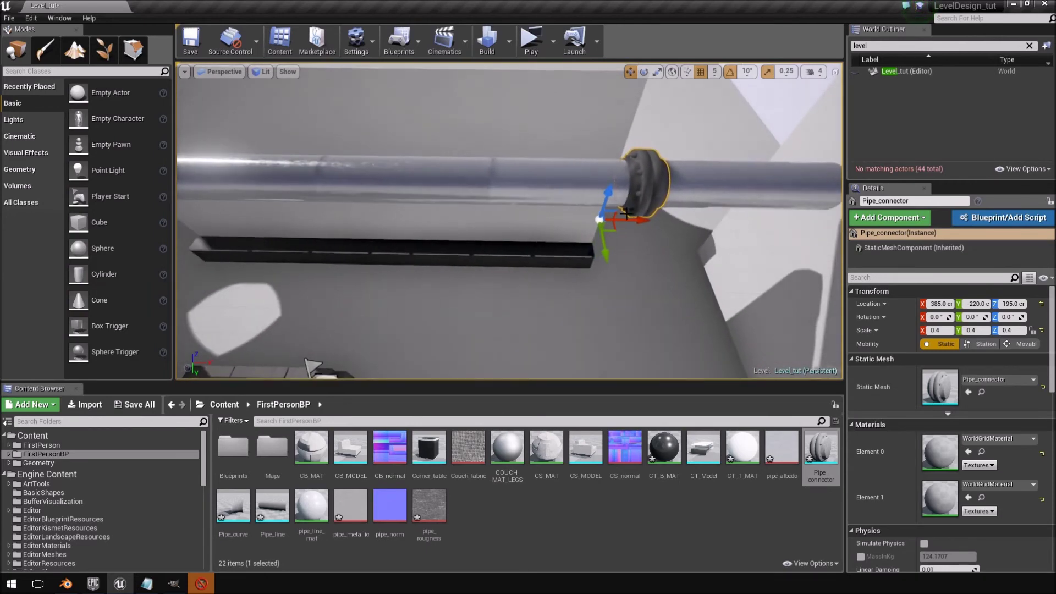
Duplicate the connector twice along the pipe, placing the copies at X -155 and at X -425 by the curved pipe
drag(642, 220, 487, 226)
right_drag(481, 225, 571, 240)
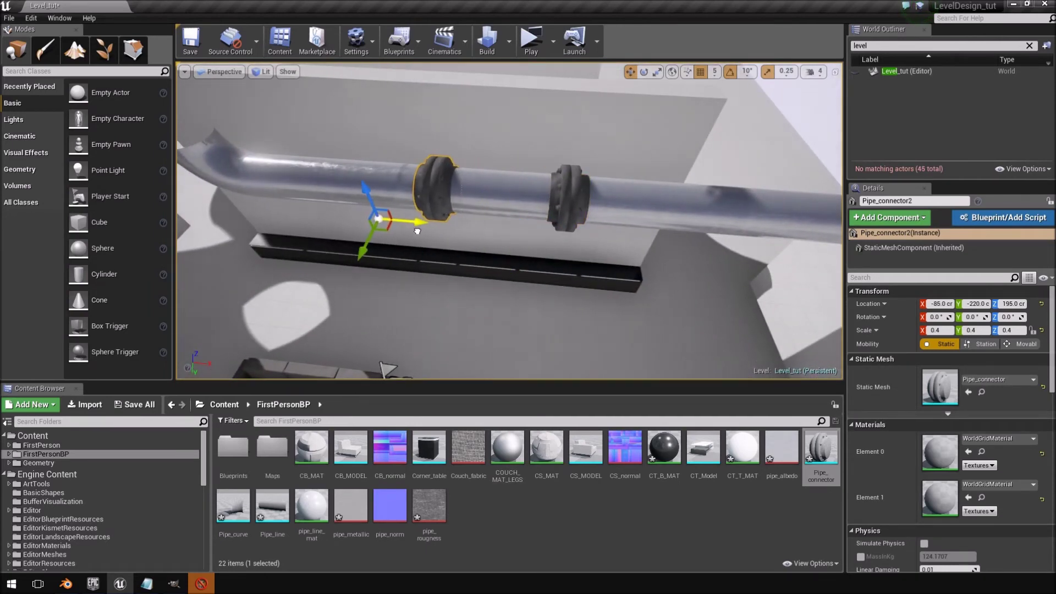
right_drag(373, 229, 578, 244)
alt+drag(577, 245, 352, 286)
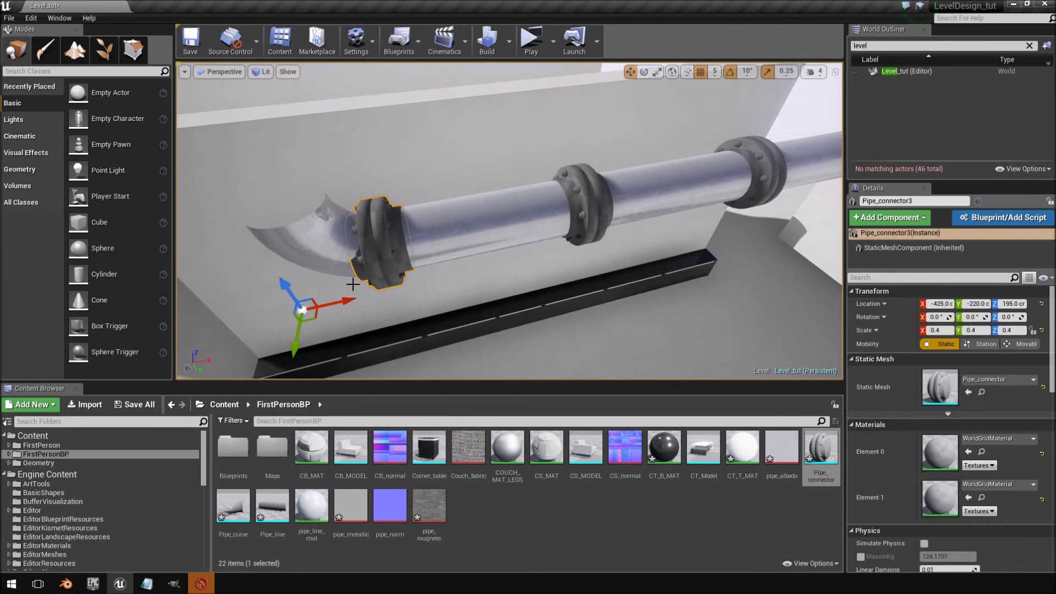
Select the curved pipe piece and shift it to X -370 to line up with the end connector
click(378, 227)
drag(413, 183, 389, 190)
right_drag(389, 189, 313, 202)
right_drag(462, 300, 466, 303)
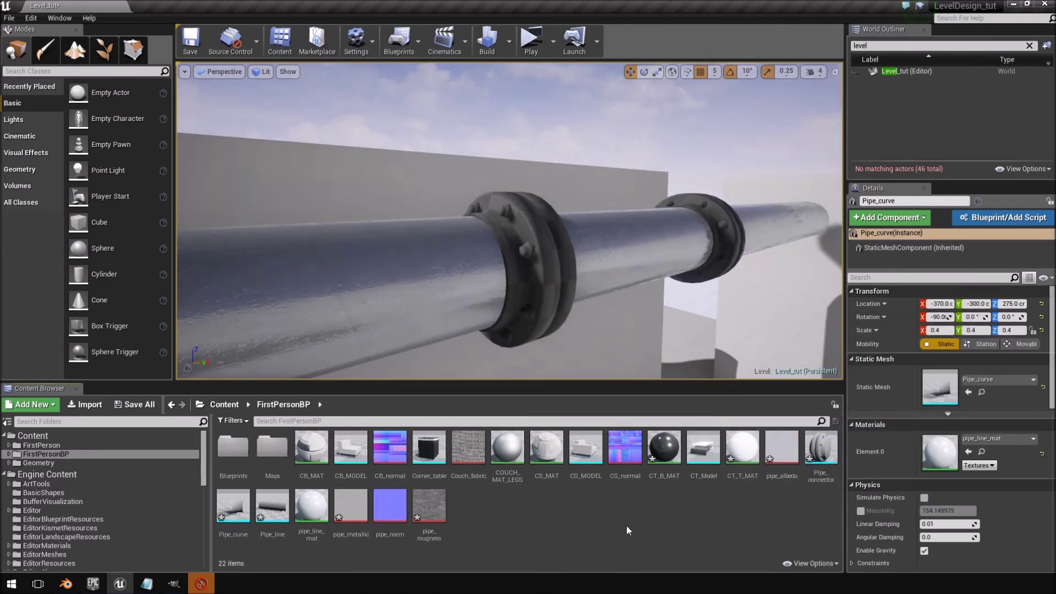
Apply pipe_line_mat to both the flange body and the bolts of the middle connector, and select that connector
drag(311, 505, 550, 297)
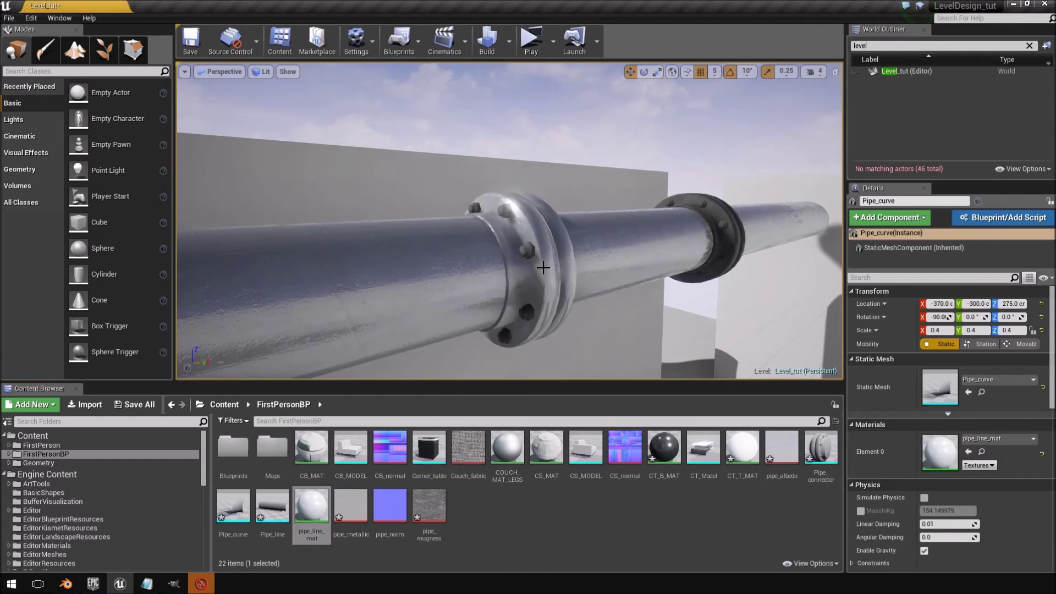
right_drag(550, 297, 547, 292)
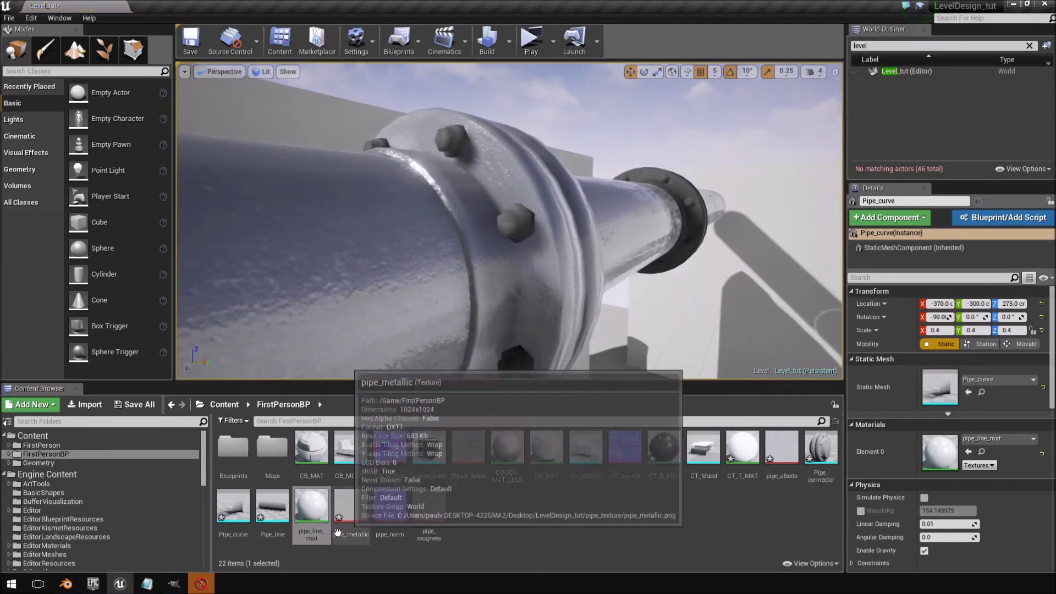
drag(311, 504, 517, 231)
right_drag(517, 231, 558, 257)
click(558, 257)
Duplicate pipe_line_mat as pipe_line_mat2 and open the copy for editing
right_click(312, 523)
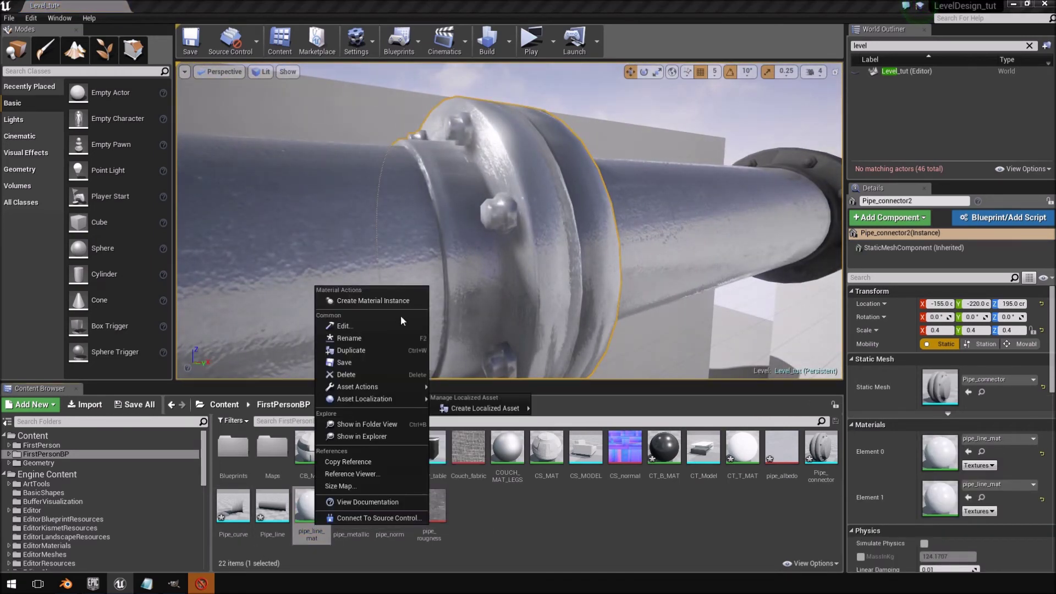
click(351, 350)
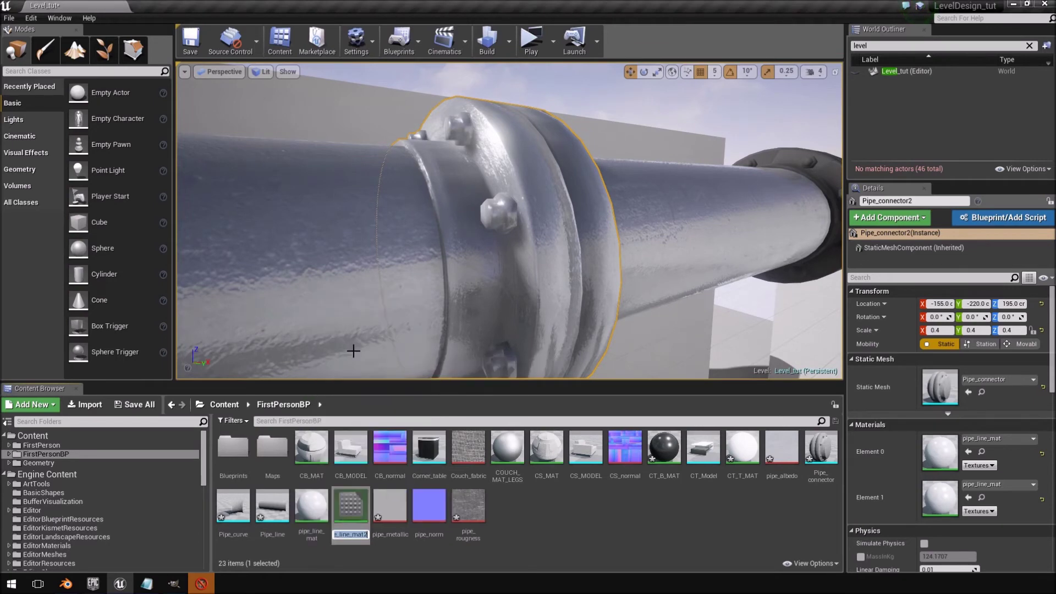
double_click(339, 509)
Spread out the texture sample nodes of pipe_line_mat2, separating the metallic and albedo samples from the material node
right_drag(452, 245, 713, 273)
drag(484, 227, 492, 342)
drag(488, 127, 480, 250)
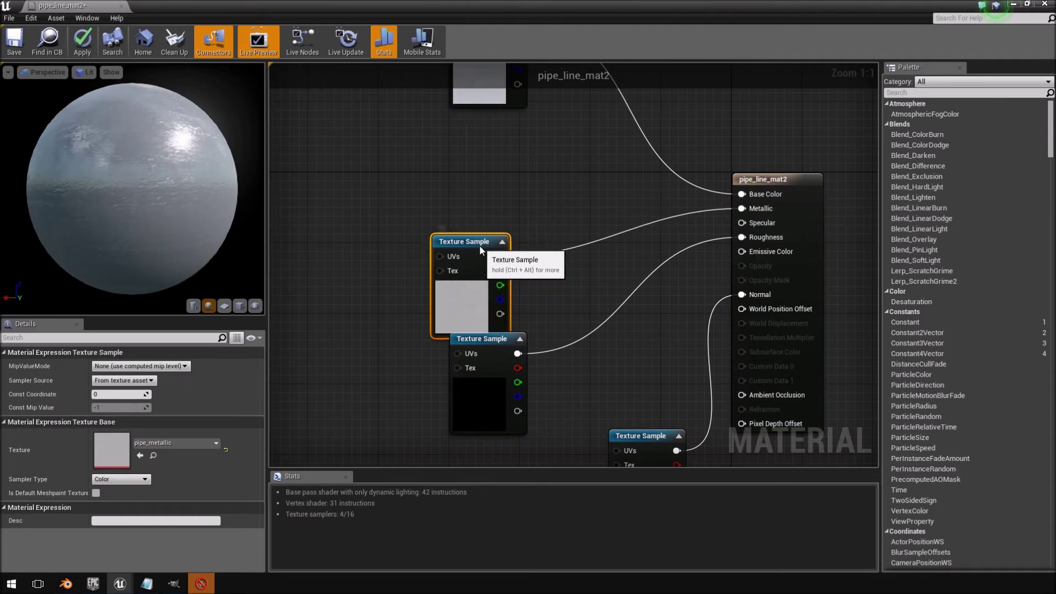
right_drag(565, 172, 540, 330)
drag(463, 182, 447, 199)
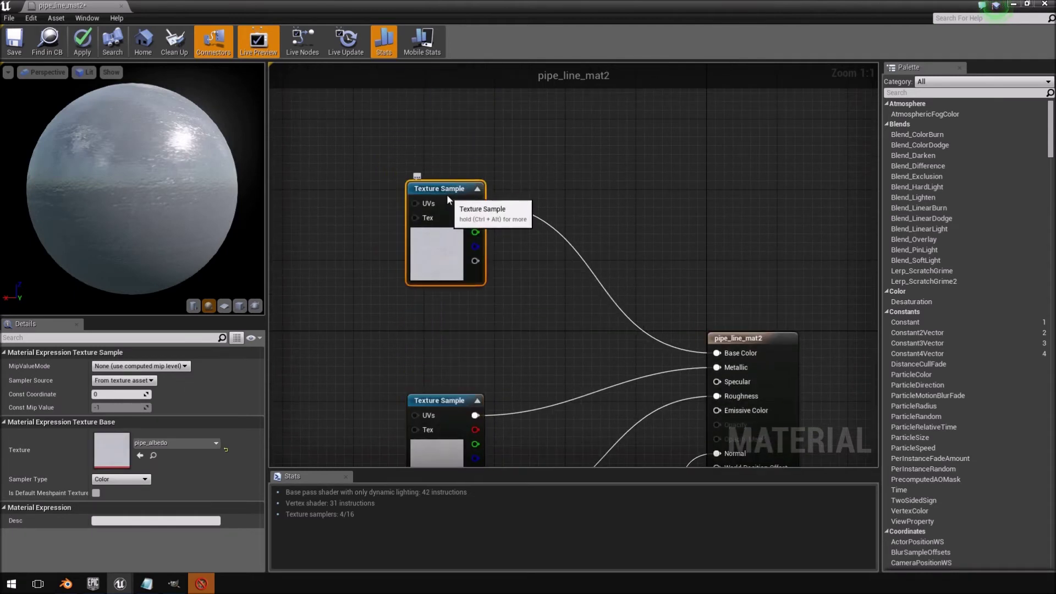
Add a Multiply node and connect the albedo texture's output to its A input
right_click(680, 164)
text(mu)
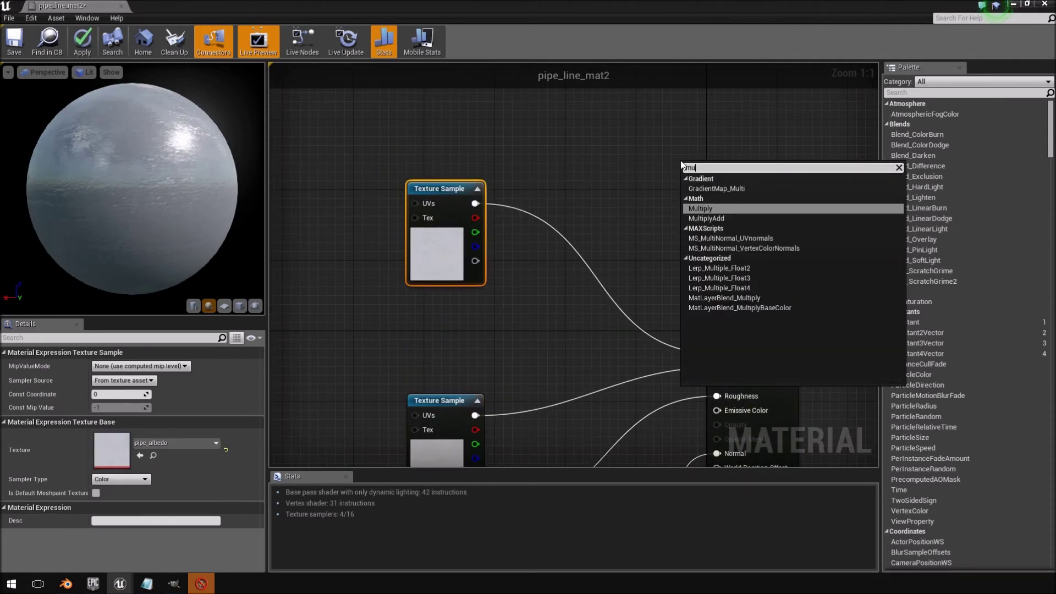
text(l)
key(Return)
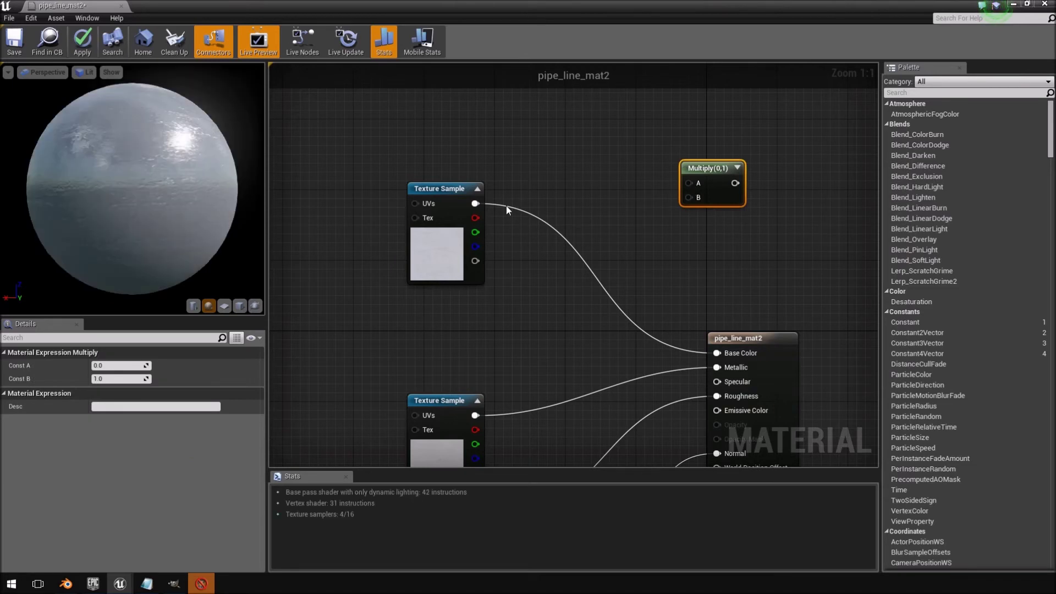
drag(474, 203, 688, 184)
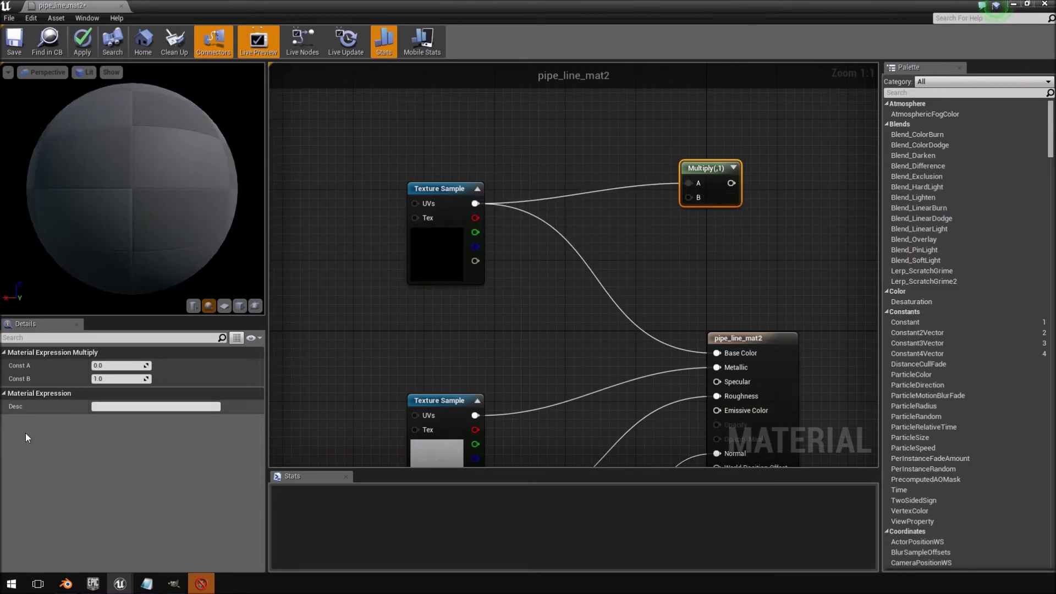
Add a VectorParameter, wire it to the Multiply's B input, and connect the Multiply result to Base Color
right_click(633, 251)
text(vec)
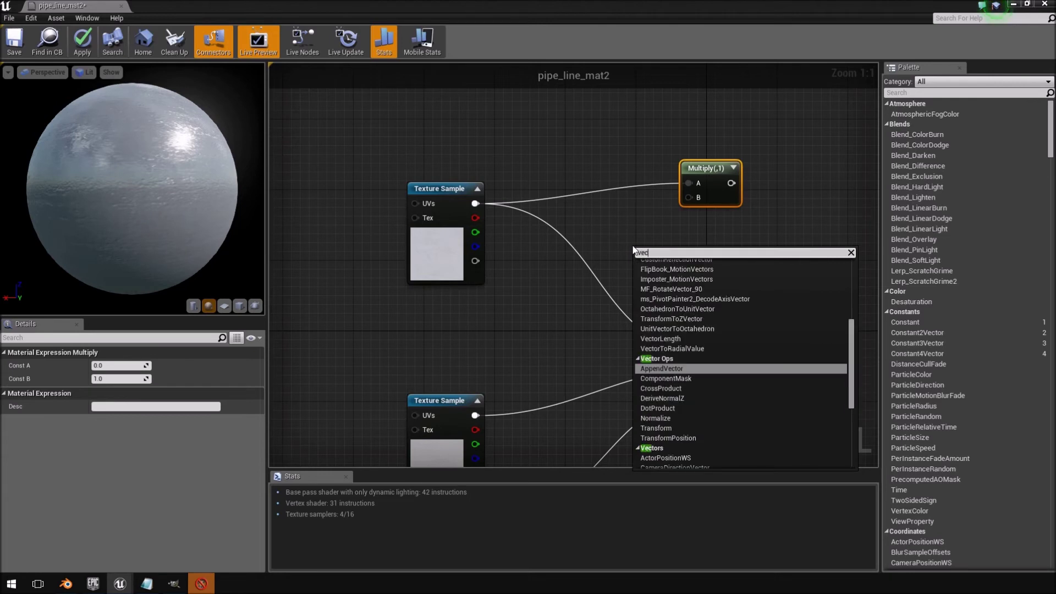
text(torparam)
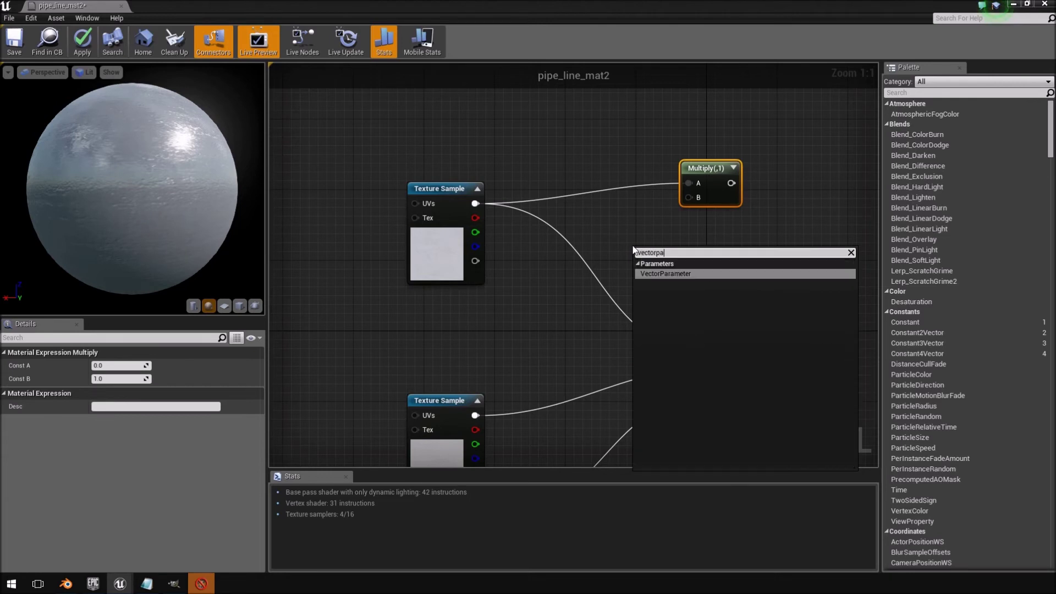
key(Return)
drag(701, 276, 716, 353)
drag(703, 169, 649, 181)
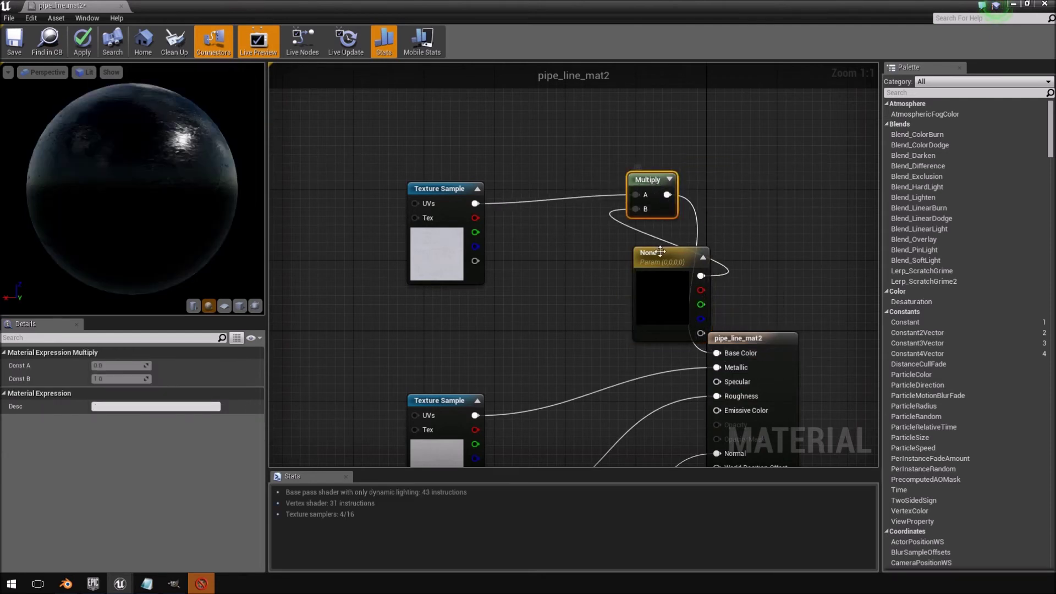
Move the vector parameter below the albedo Multiply node and set its default colour to grey with value 0.385
drag(657, 255, 556, 297)
click(199, 366)
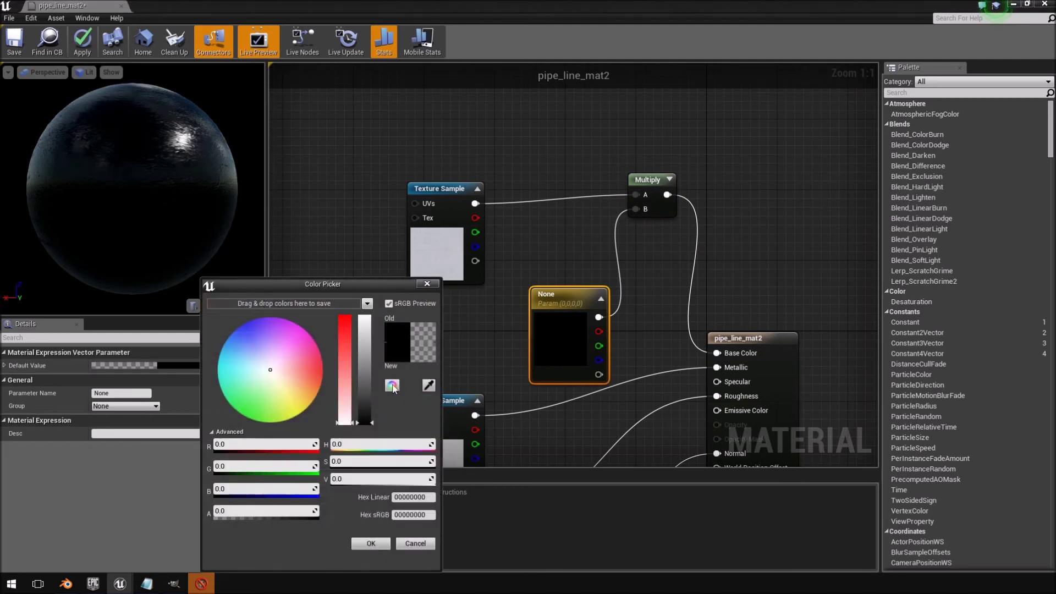
drag(363, 422, 368, 382)
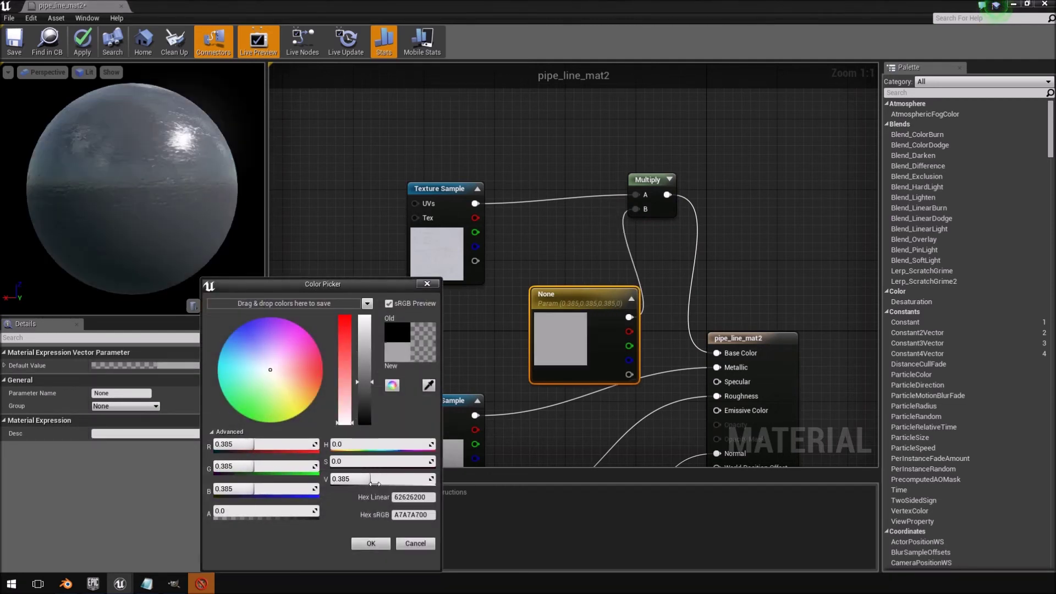
click(371, 543)
Apply the pipe_line_mat2 changes and move the material editor window aside to uncover the level viewport
right_drag(646, 331, 627, 266)
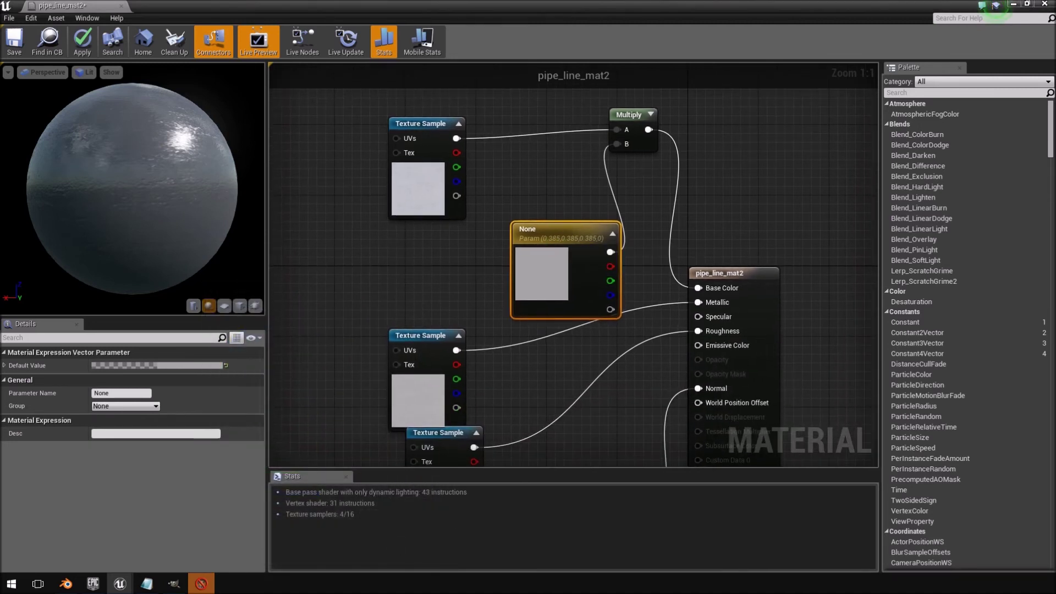
click(83, 41)
double_click(197, 8)
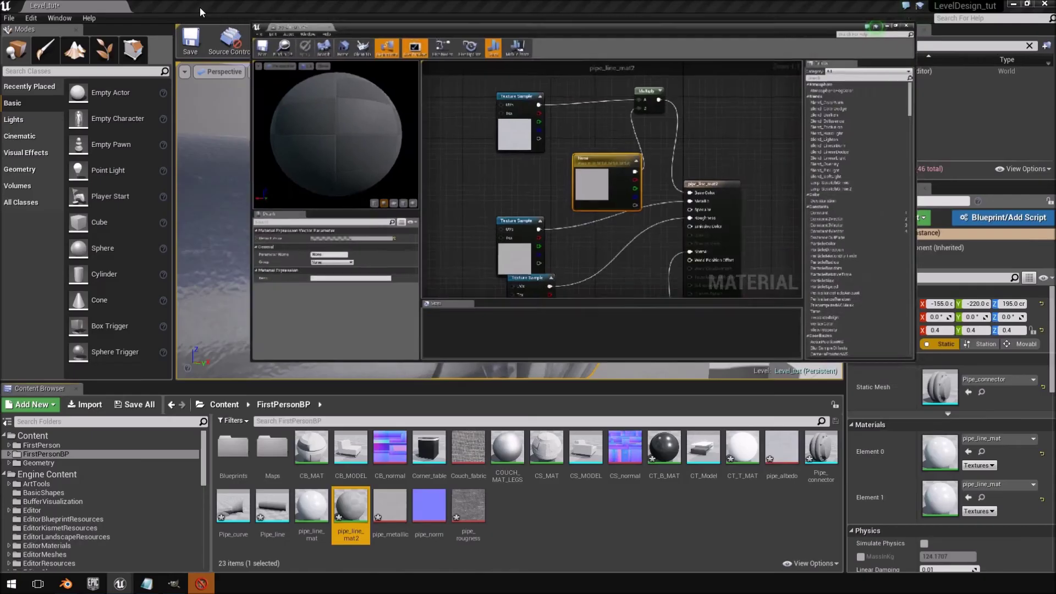
drag(490, 47, 916, 82)
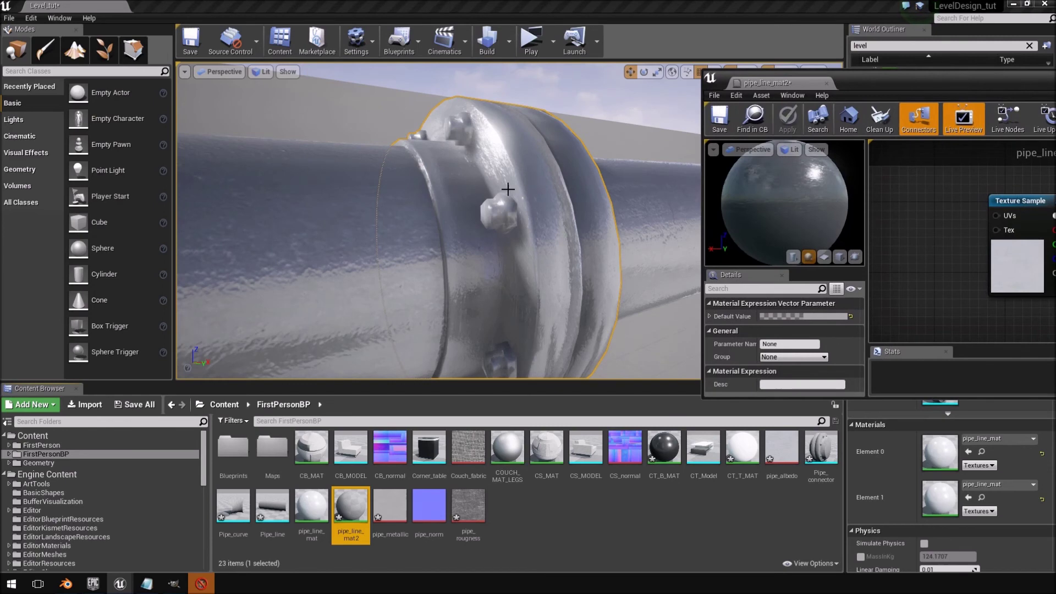
Assign pipe_line_mat2 to the middle pipe connector in the level and view it up close
scroll(506, 189, up, 5)
right_drag(485, 191, 440, 198)
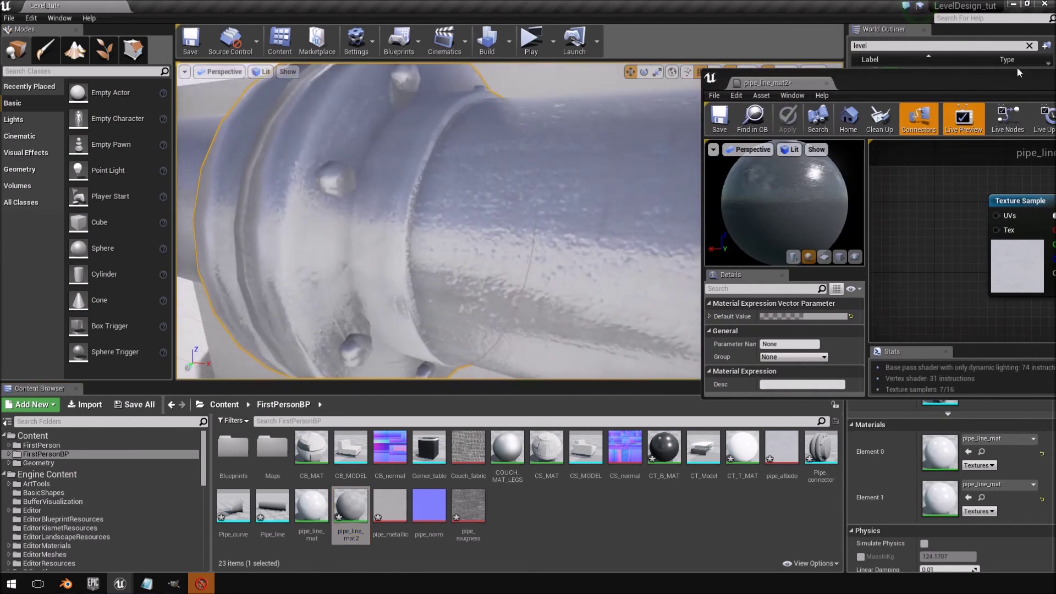
drag(959, 88, 861, 72)
mouse_move(351, 505)
mouse_down()
mouse_move(359, 126)
mouse_move(412, 264)
mouse_up()
right_drag(369, 220, 506, 151)
Return to the full-size material graph and separate the metallic texture node from the roughness texture node
double_click(830, 66)
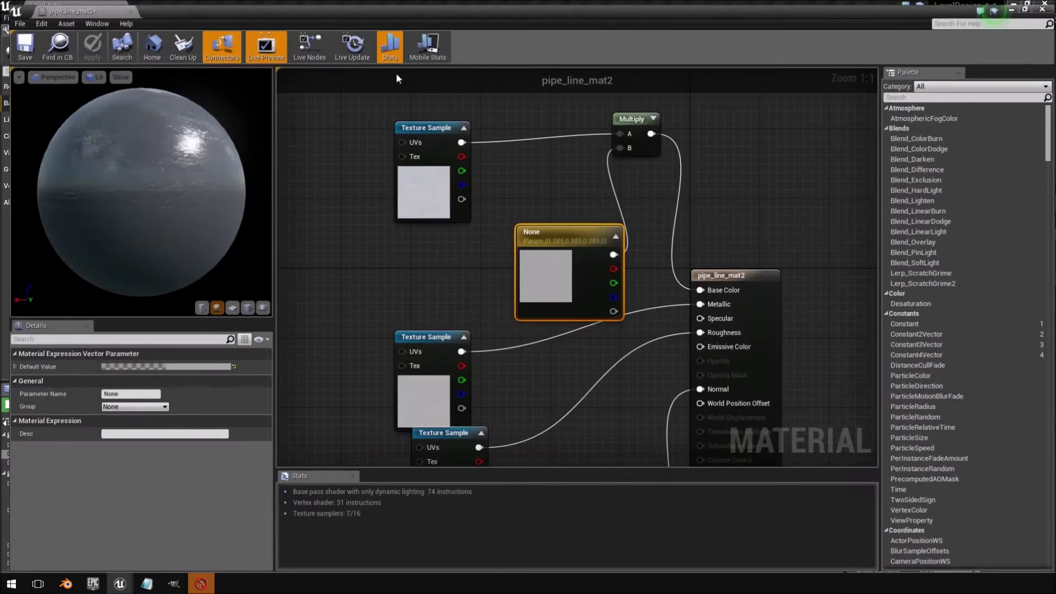
drag(538, 240, 529, 204)
right_drag(662, 387, 679, 262)
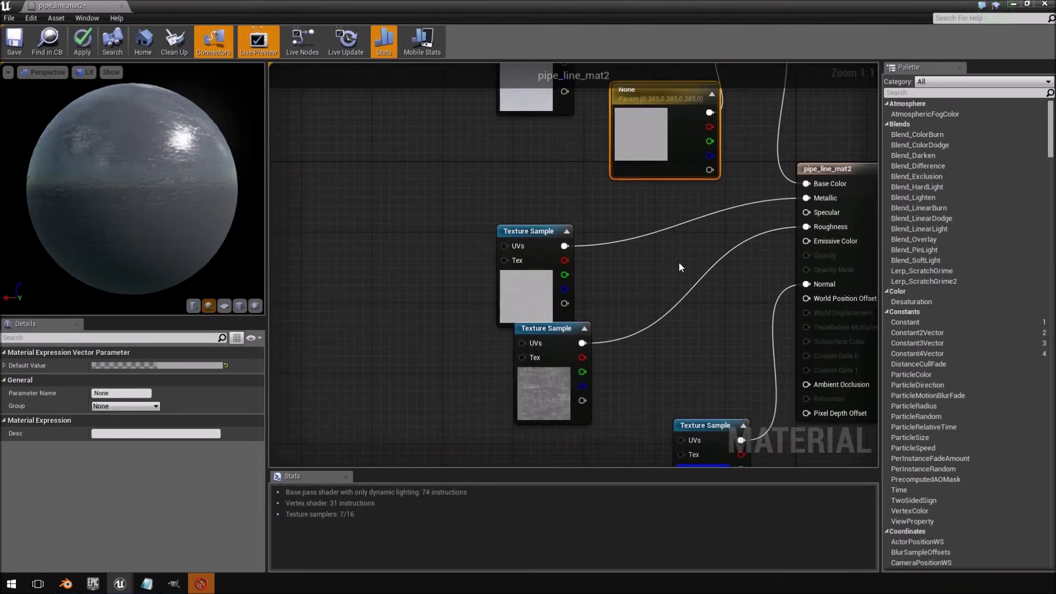
click(559, 365)
drag(547, 252, 547, 217)
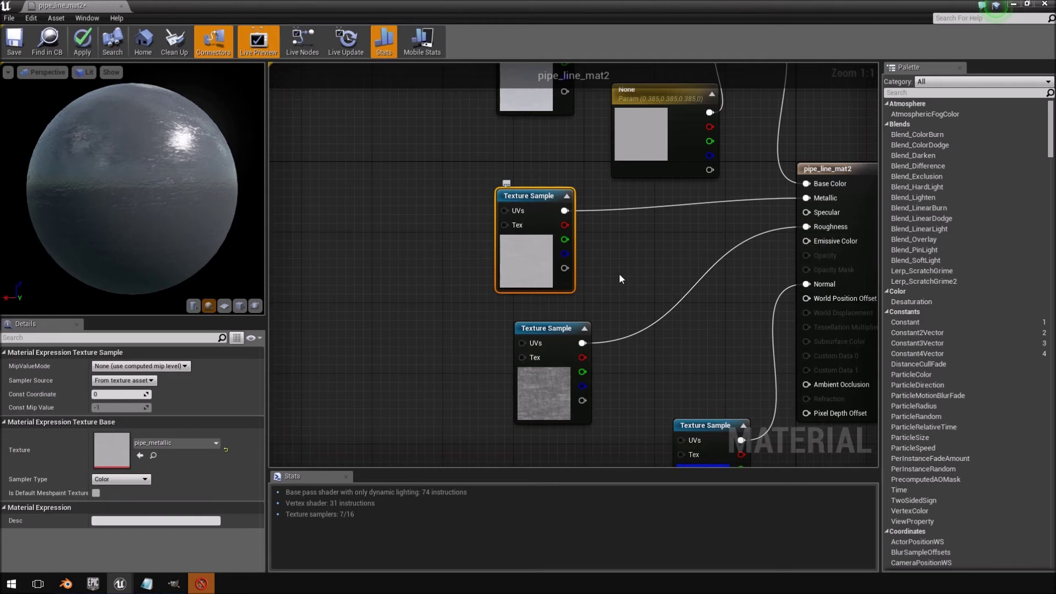
right_drag(587, 275, 435, 325)
right_drag(551, 169, 630, 168)
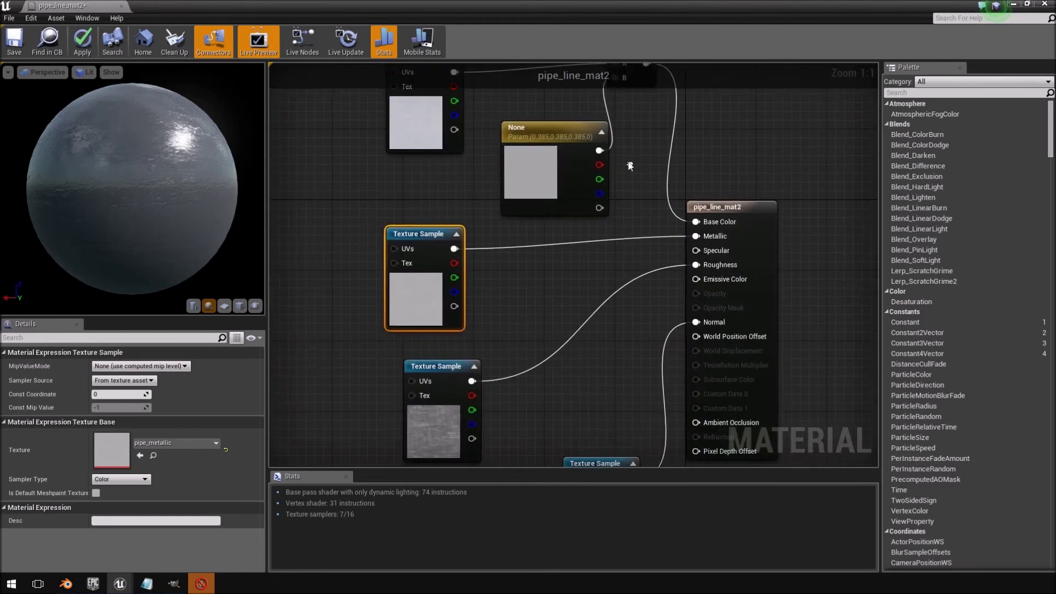
Add another Multiply node and a second VectorParameter between the texture samples and the material node
right_click(570, 278)
text(mu)
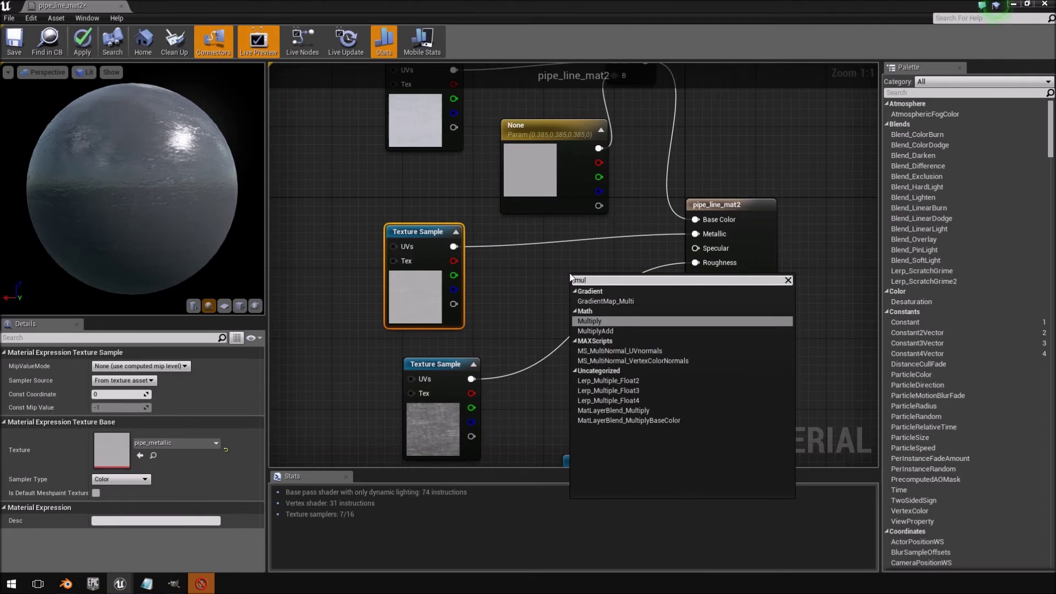
text(l)
key(Return)
right_click(542, 358)
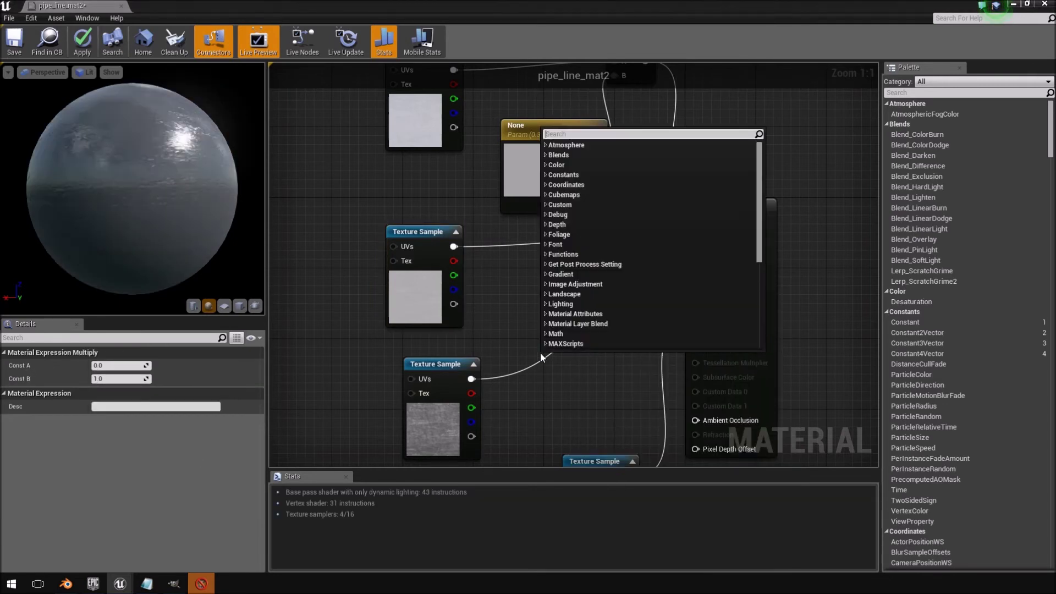
text(para)
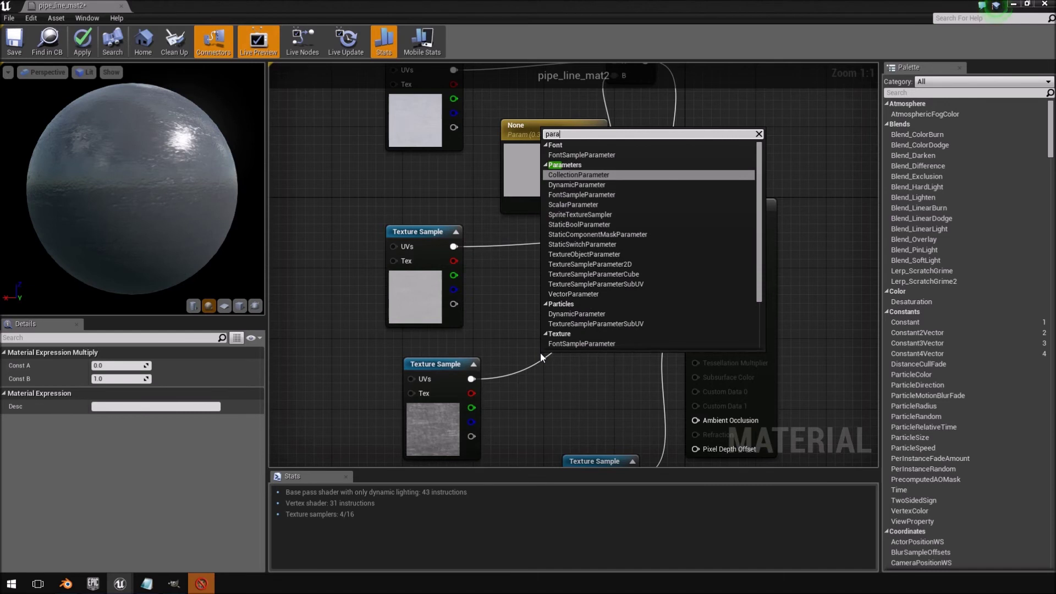
click(573, 294)
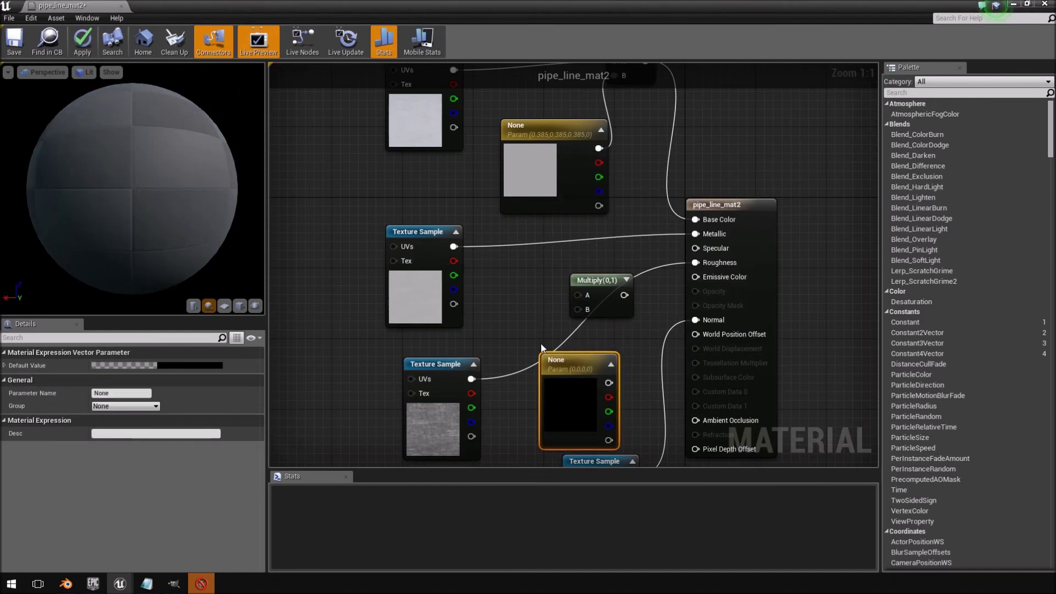
Rearrange the metallic nodes and connect the metallic texture and new vector parameter through the Multiply node into Metallic
drag(582, 370, 319, 347)
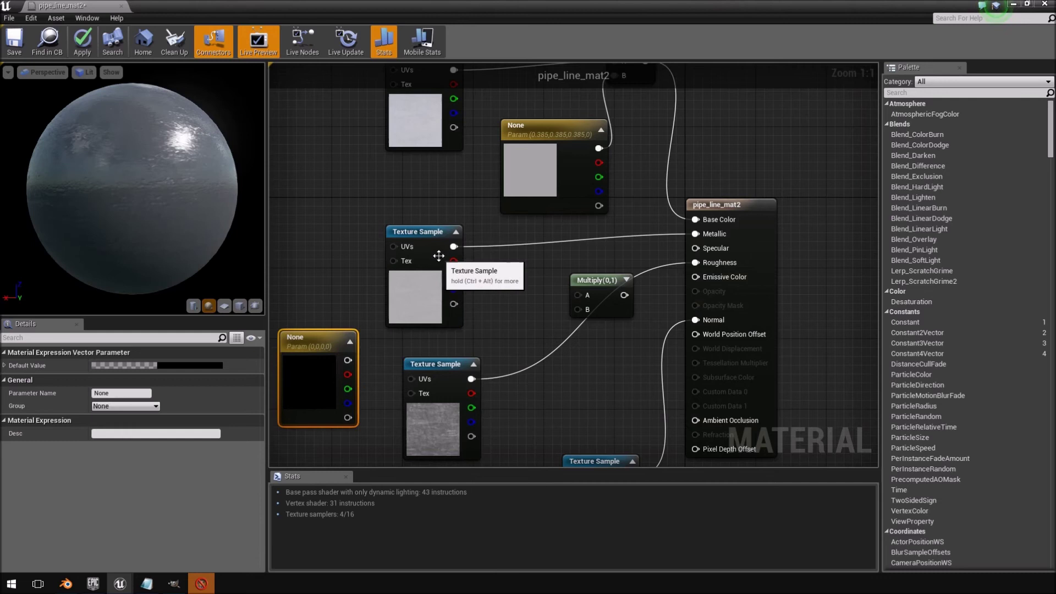
drag(430, 230, 386, 203)
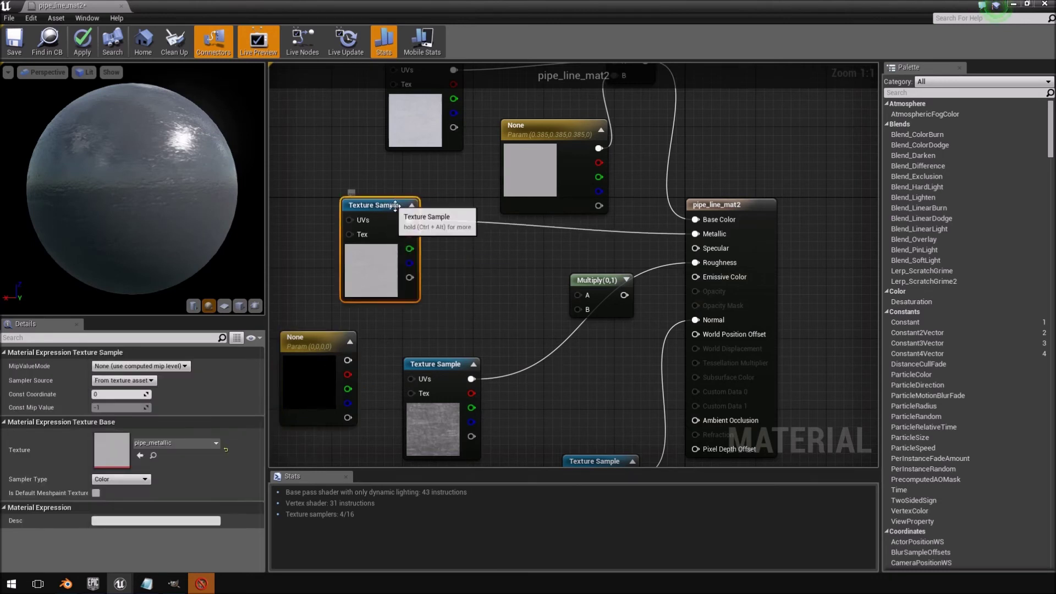
drag(587, 297, 697, 234)
drag(347, 361, 487, 270)
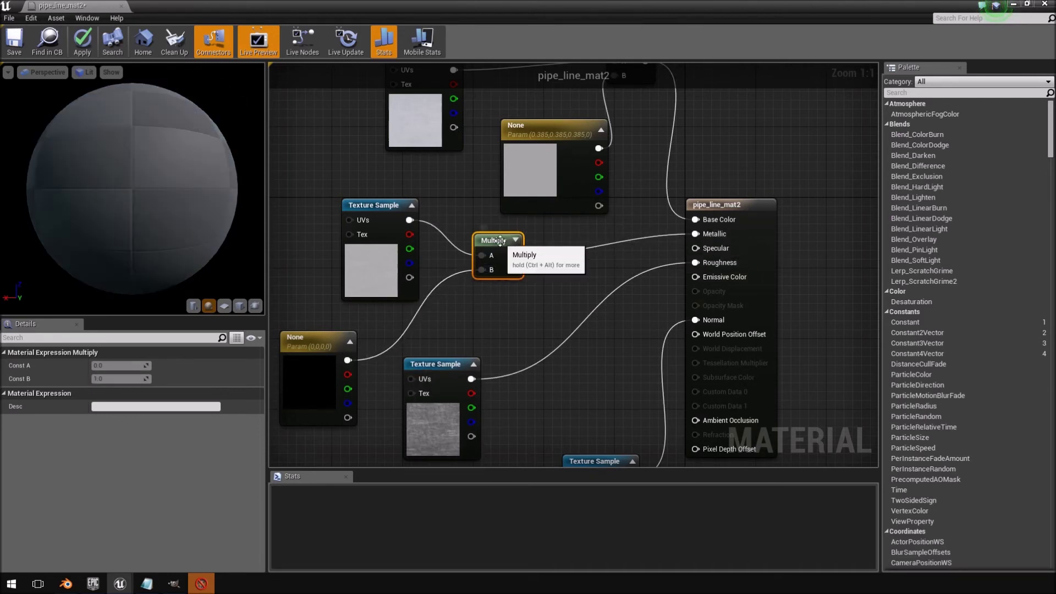
Duplicate the Multiply node beside the roughness texture and connect that texture to its A input
key(ctrl+w)
drag(542, 264, 584, 361)
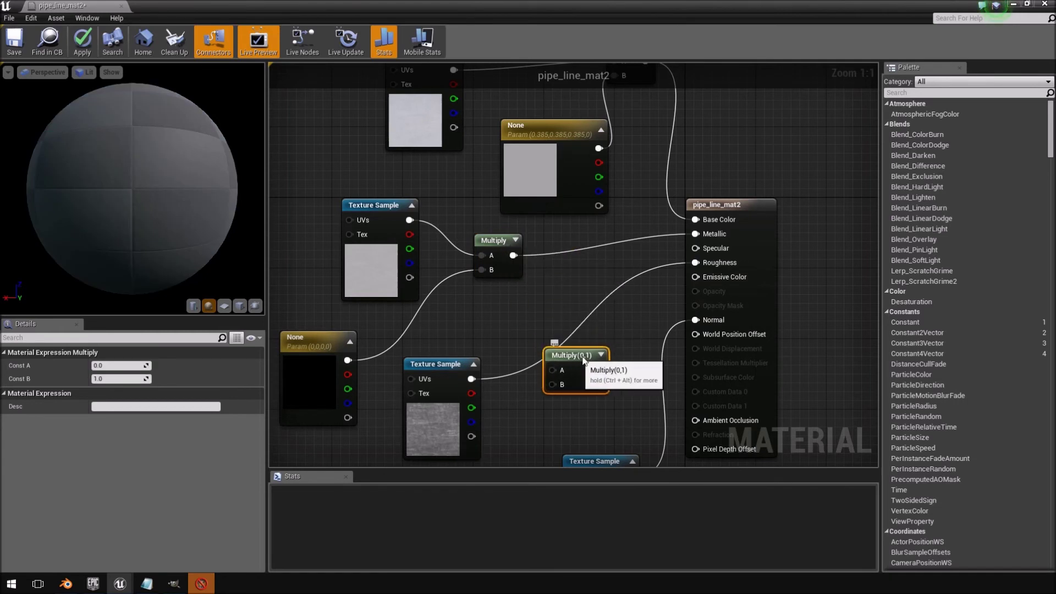
drag(470, 378, 567, 372)
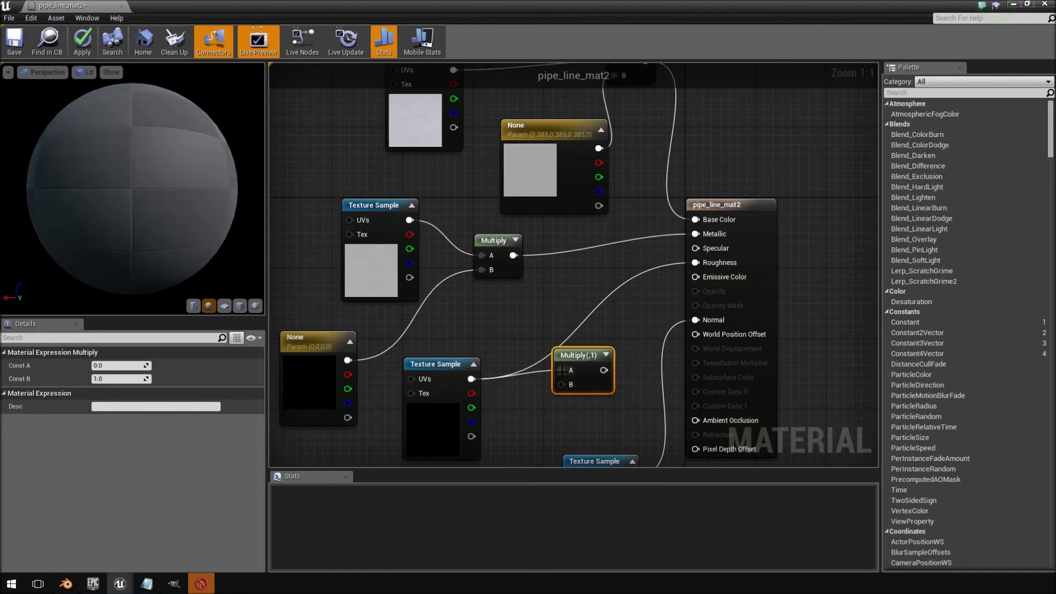
Set the default colour of the vector parameter feeding the metallic Multiply to grey with value 0.25
click(287, 347)
click(207, 365)
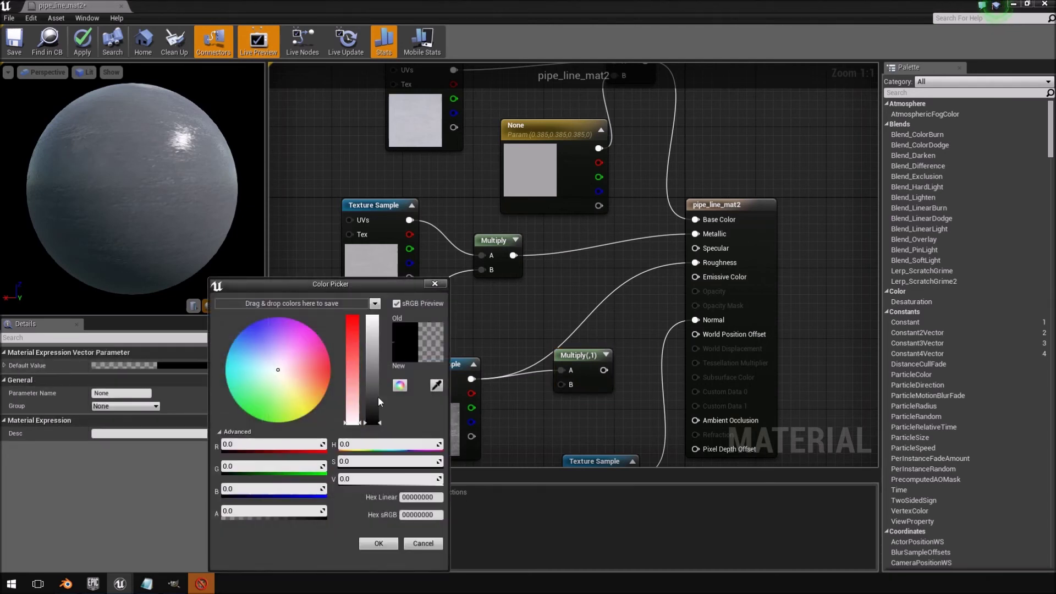
drag(375, 283, 235, 245)
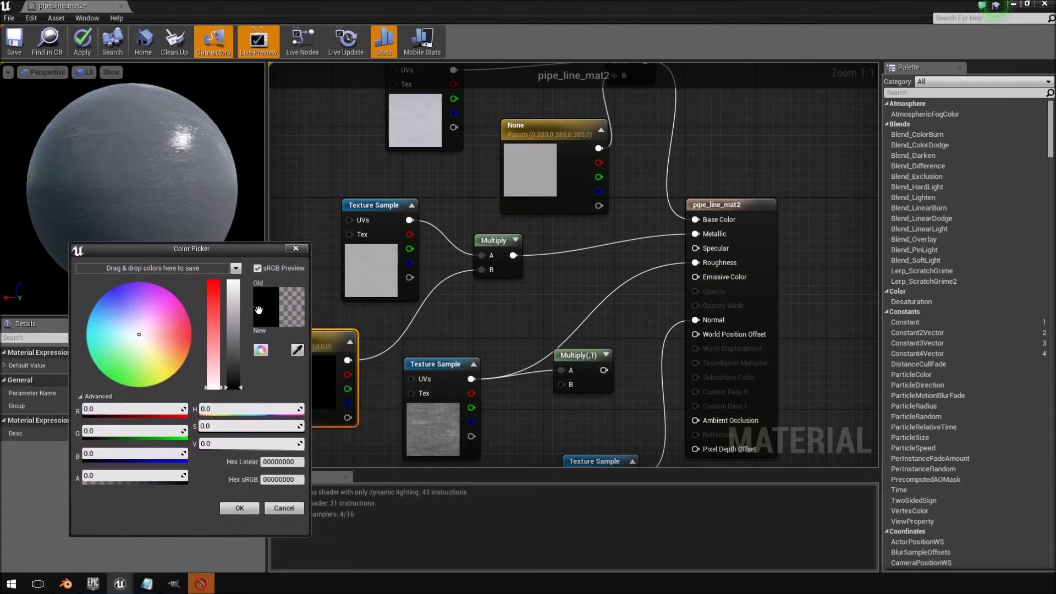
drag(239, 355, 239, 358)
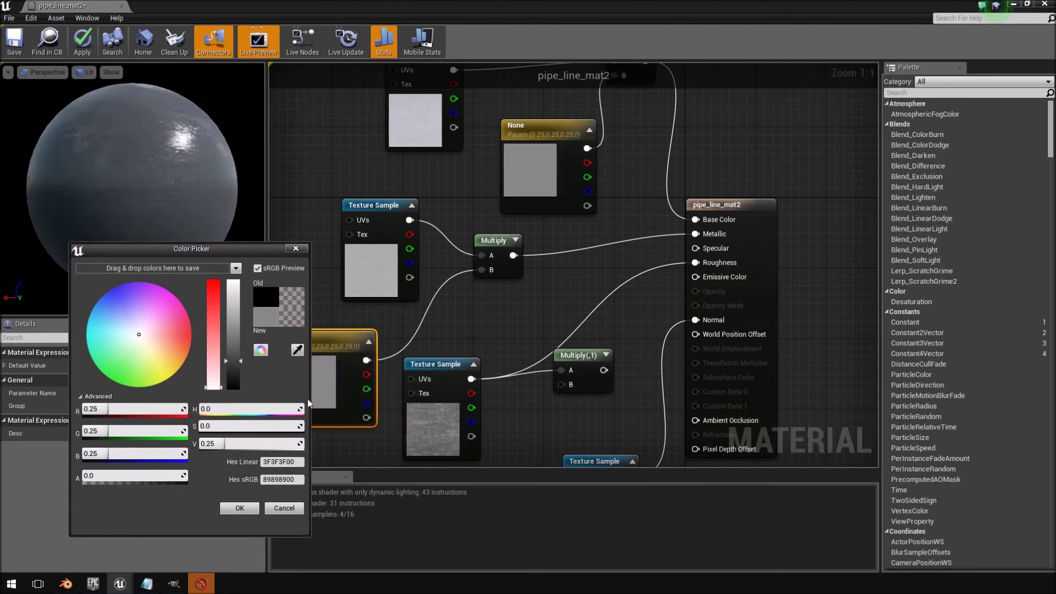
click(239, 508)
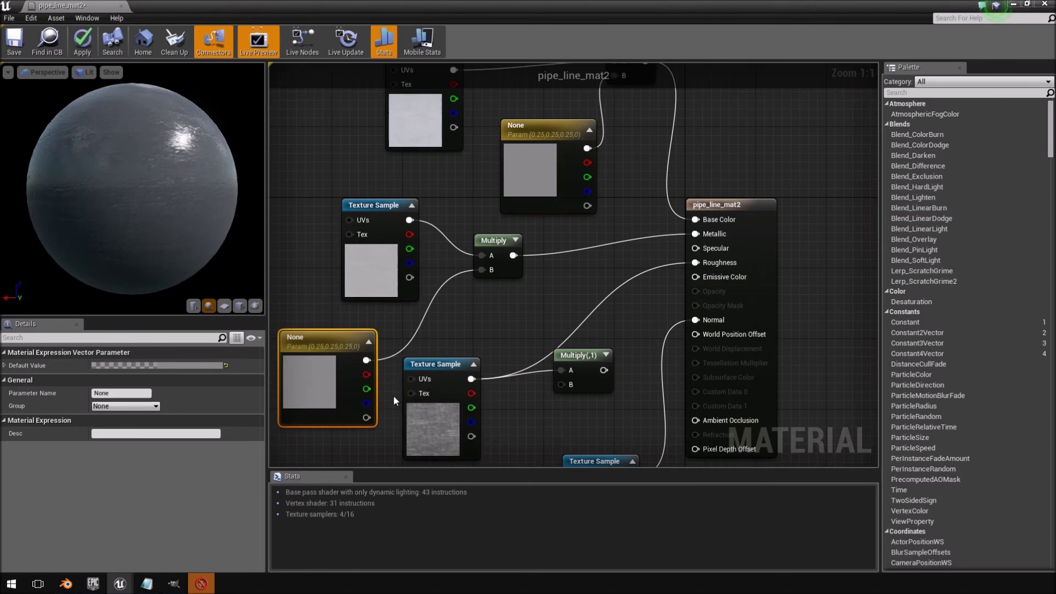
Connect the metallic vector parameter to the roughness Multiply's B input and wire that Multiply into Roughness
drag(377, 366, 341, 357)
drag(569, 386, 704, 269)
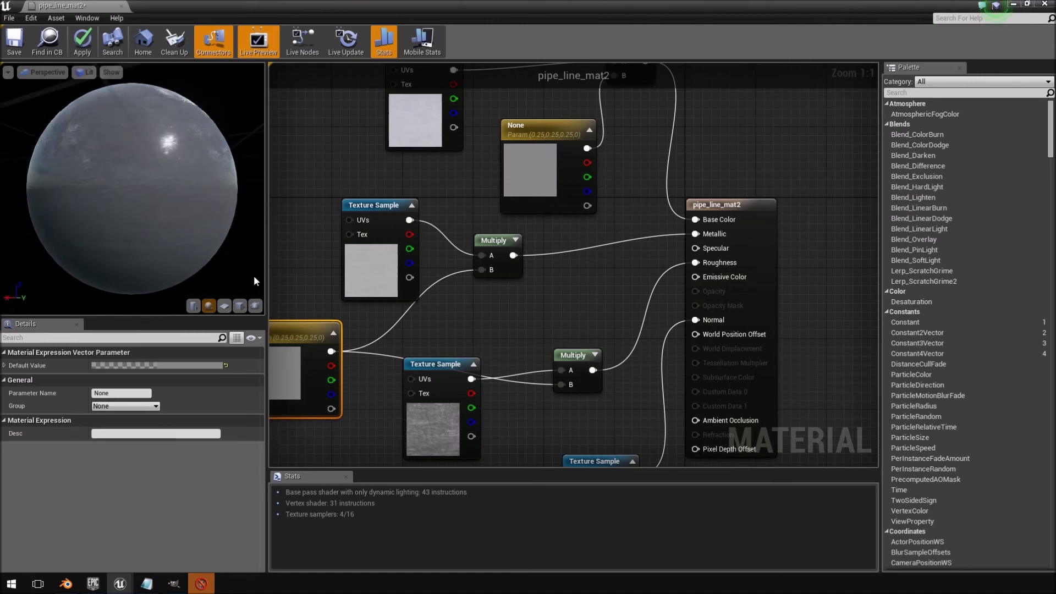
Darken the default colour of the vector parameter feeding the metallic Multiply to grey with value 0.155
click(196, 367)
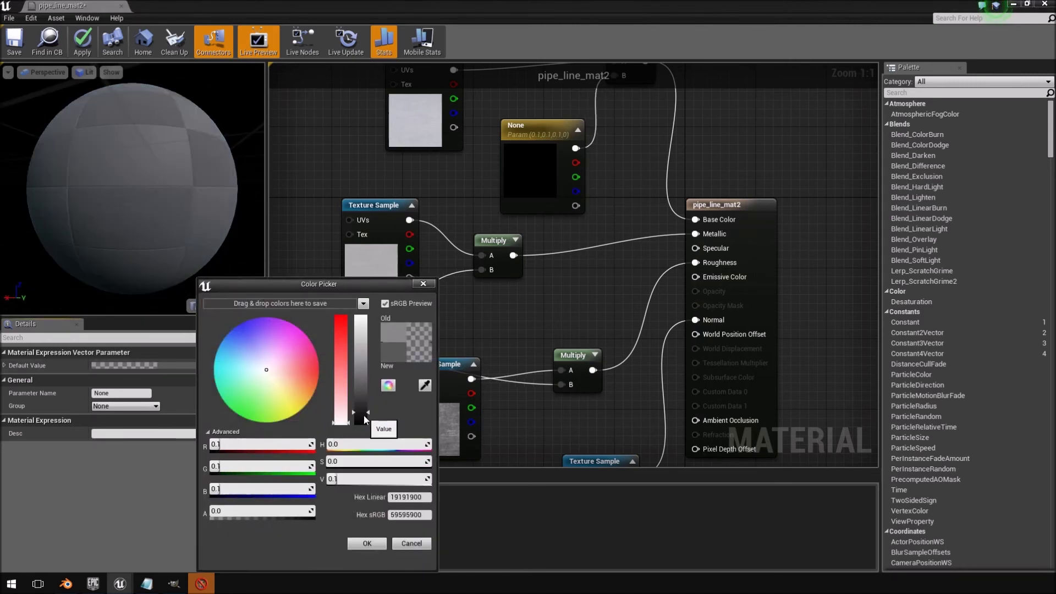
drag(365, 414, 372, 440)
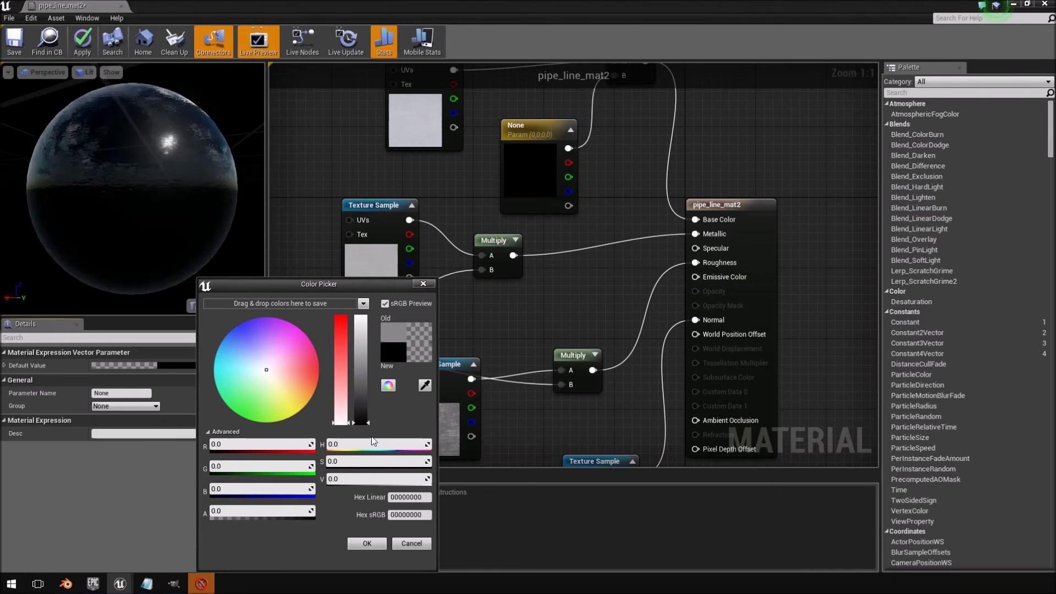
mouse_move(368, 417)
mouse_down()
mouse_move(358, 407)
mouse_move(367, 324)
mouse_move(360, 407)
mouse_up()
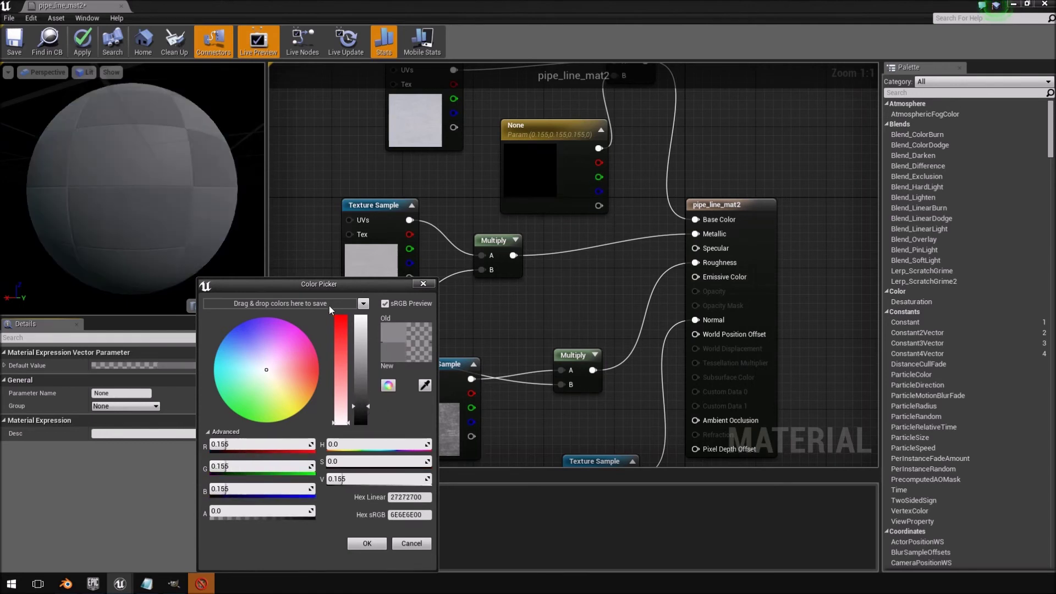
click(367, 544)
Move the roughness Multiply node higher in the graph and apply the material changes
right_drag(504, 315, 521, 326)
drag(584, 366, 576, 314)
click(87, 54)
Return to the level and assign pipe_line_mat2 to the main body of the selected pipe connector
double_click(777, 8)
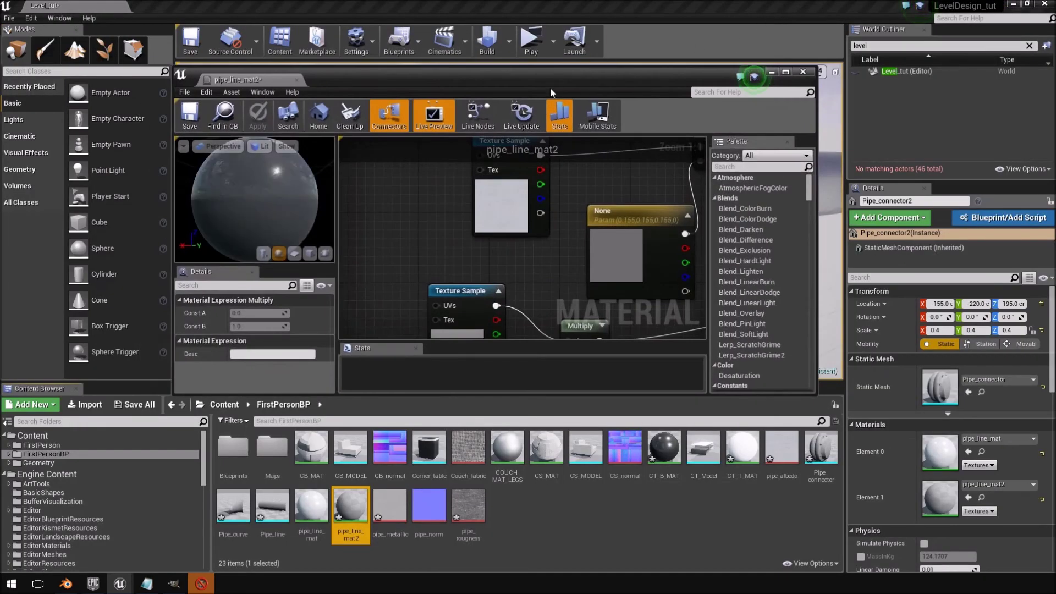
click(771, 72)
right_drag(412, 165, 352, 168)
drag(347, 521, 500, 297)
right_drag(501, 297, 511, 231)
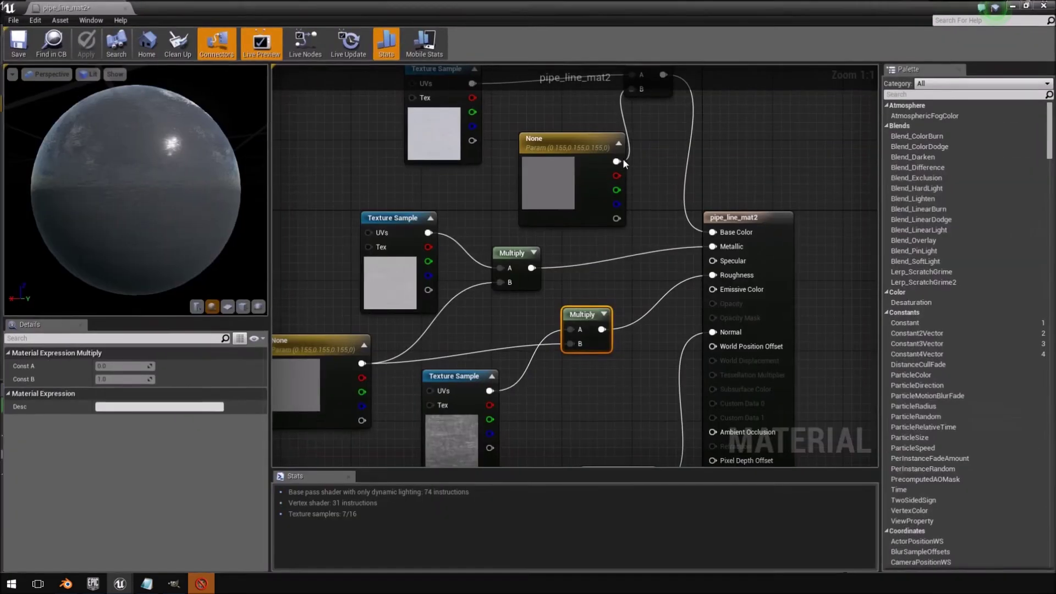
Add a Constant node below the roughness Multiply in pipe_line_mat2, wire it into Roughness and set its value to 1
right_drag(623, 159, 614, 361)
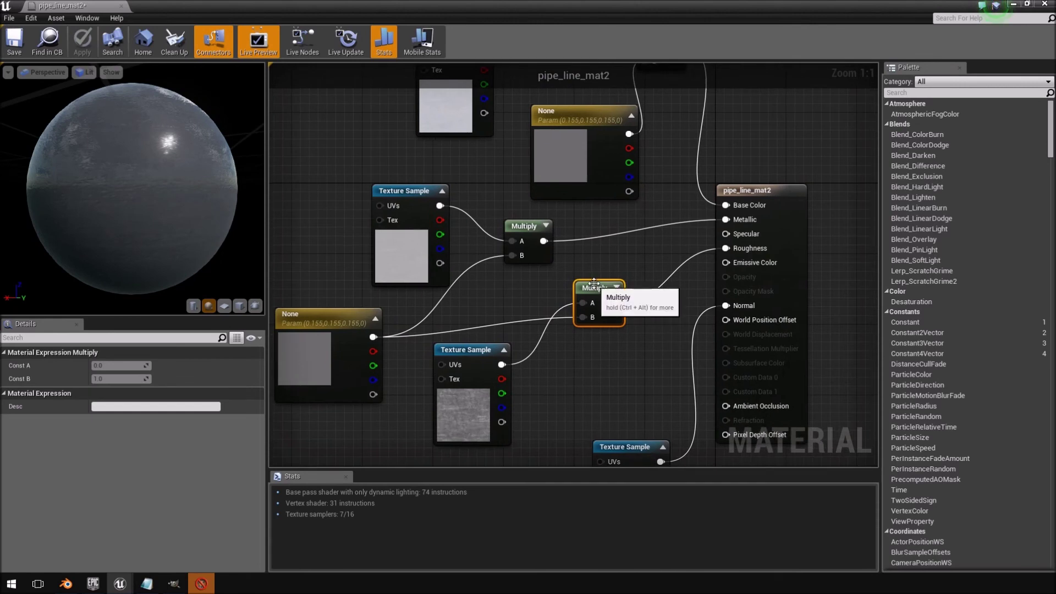
right_click(578, 399)
text(const)
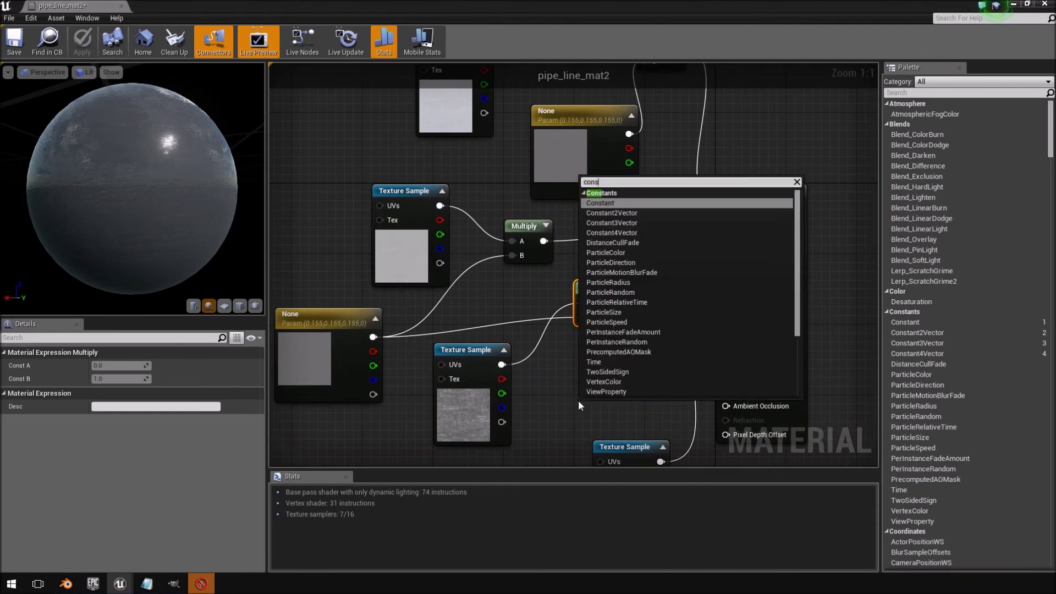
key(Return)
drag(597, 423, 726, 249)
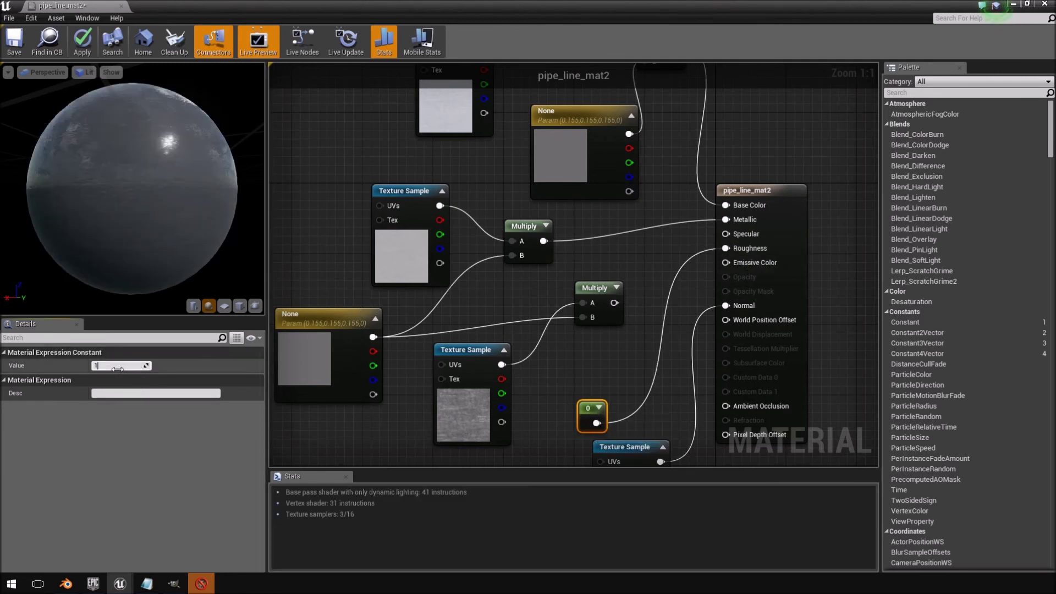
key(Return)
Try values of 0.9 and 0.8 for the roughness constant
drag(193, 177, 126, 179)
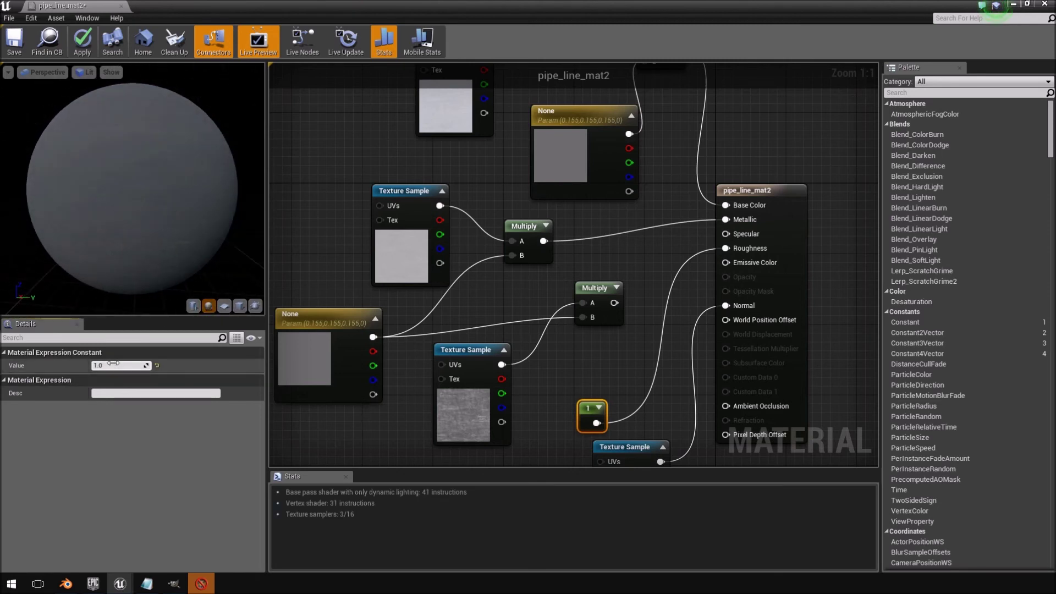
click(113, 363)
text(0.9)
key(Return)
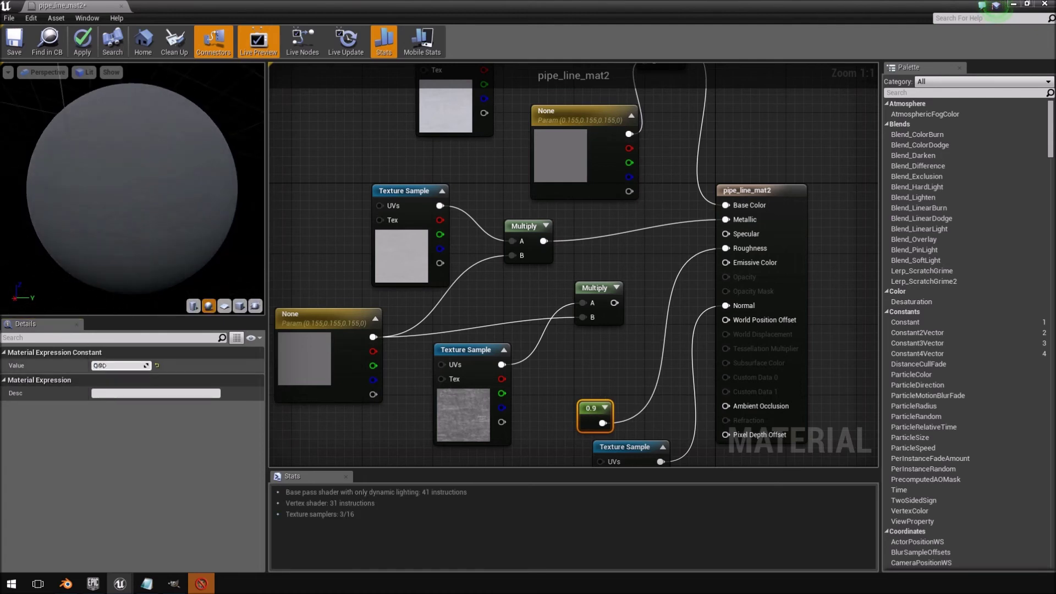
text(0.8)
key(Return)
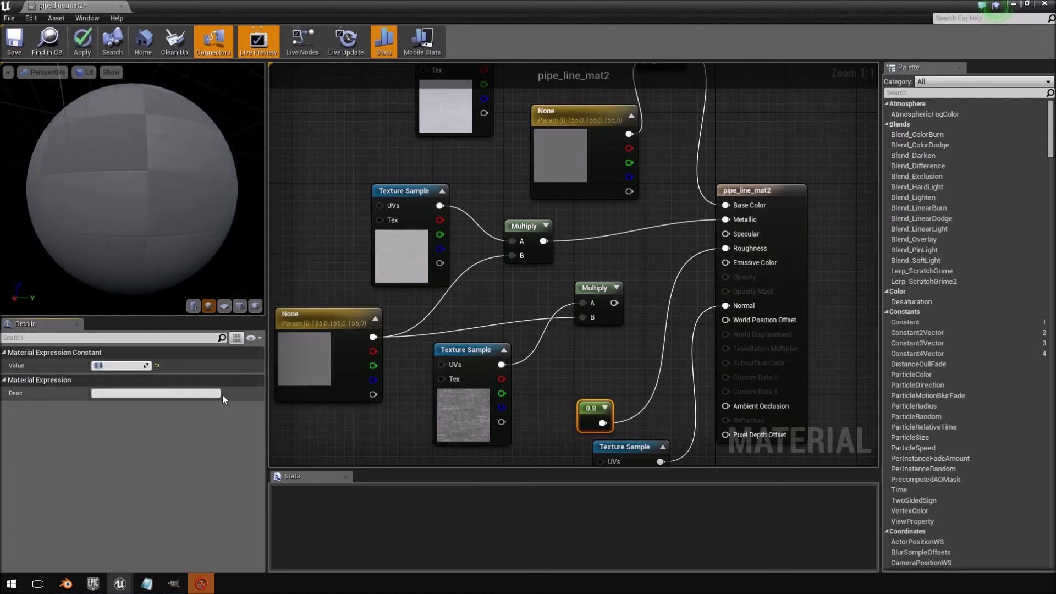
Lower the constant wired into Roughness to 0.6
click(109, 366)
text(6)
key(Return)
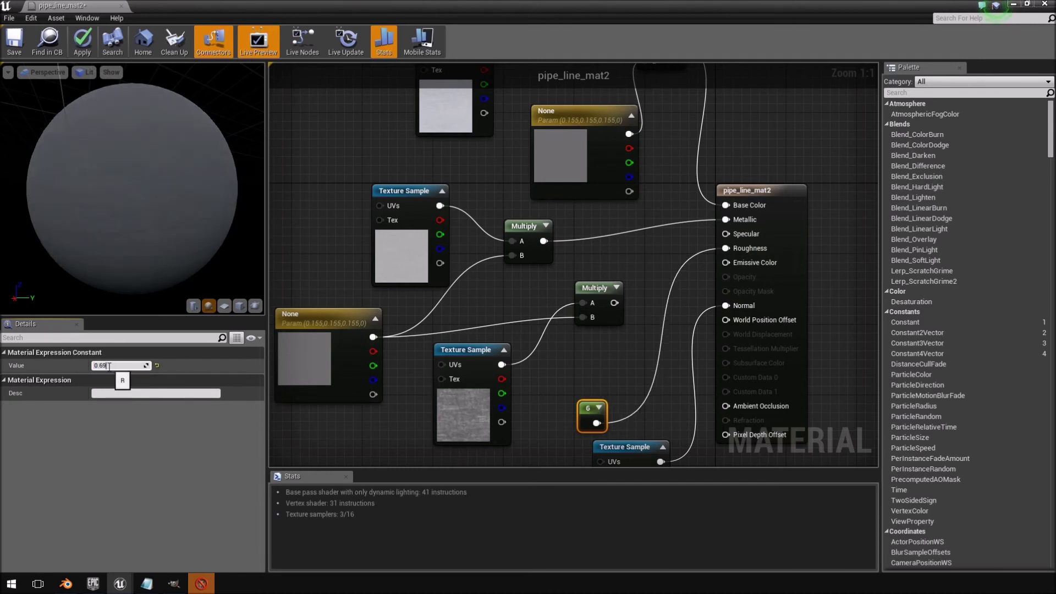
text(0.6)
key(Return)
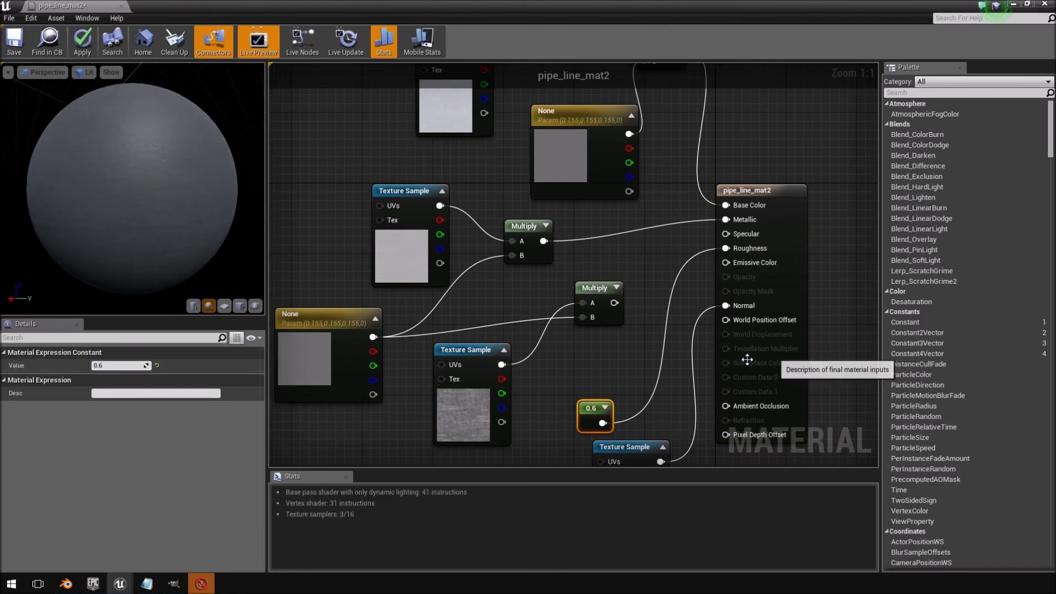
Connect the constant to the roughness Multiply's B input and wire that Multiply back into Roughness
drag(603, 423, 726, 248)
click(82, 43)
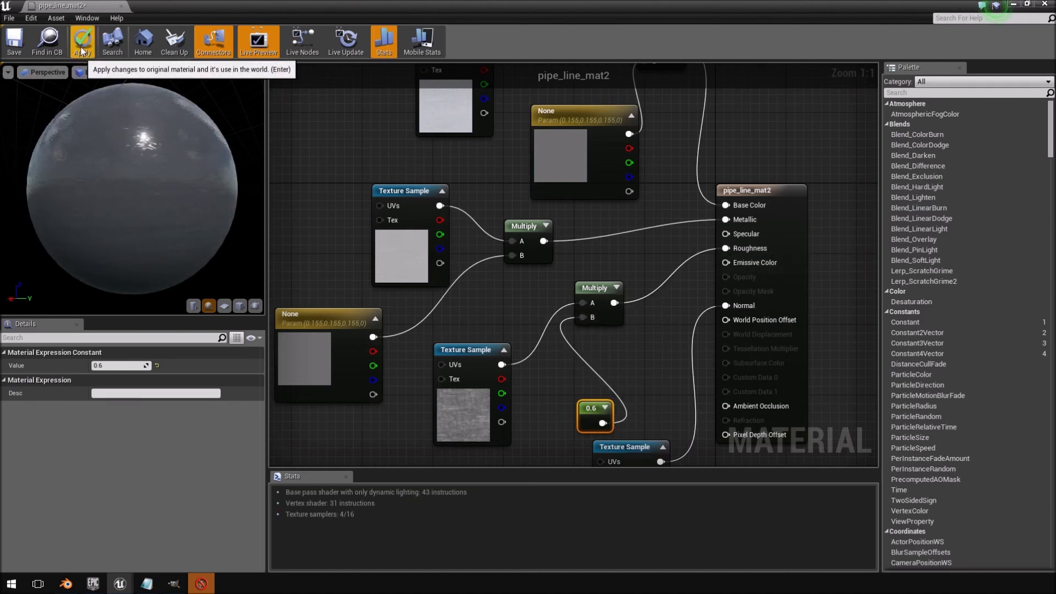
mouse_move(239, 248)
mouse_down()
mouse_move(226, 245)
mouse_move(238, 248)
mouse_up()
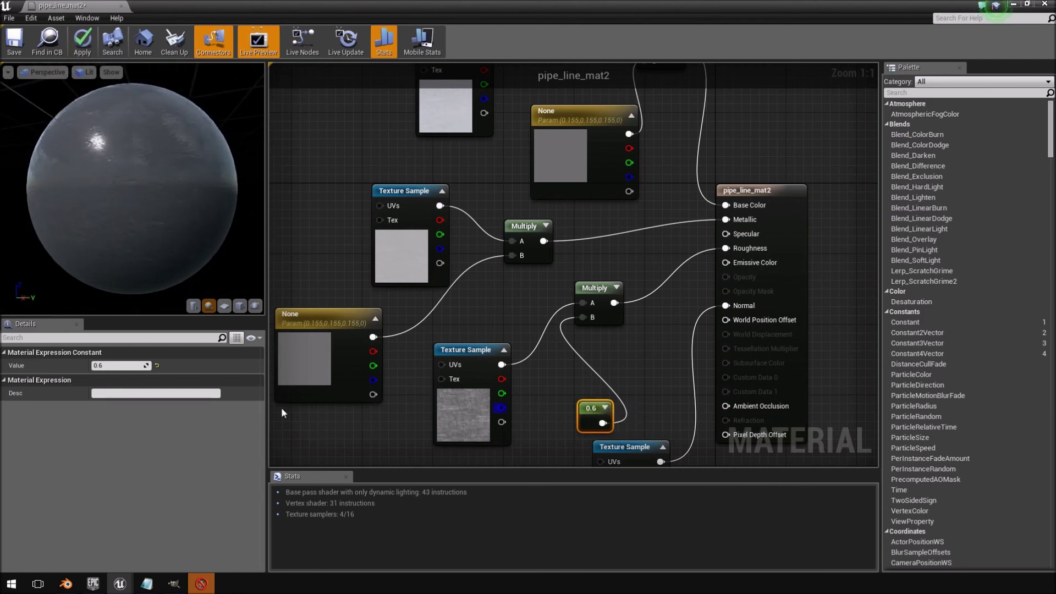
Set the constant feeding the roughness Multiply's B input to 1
click(118, 352)
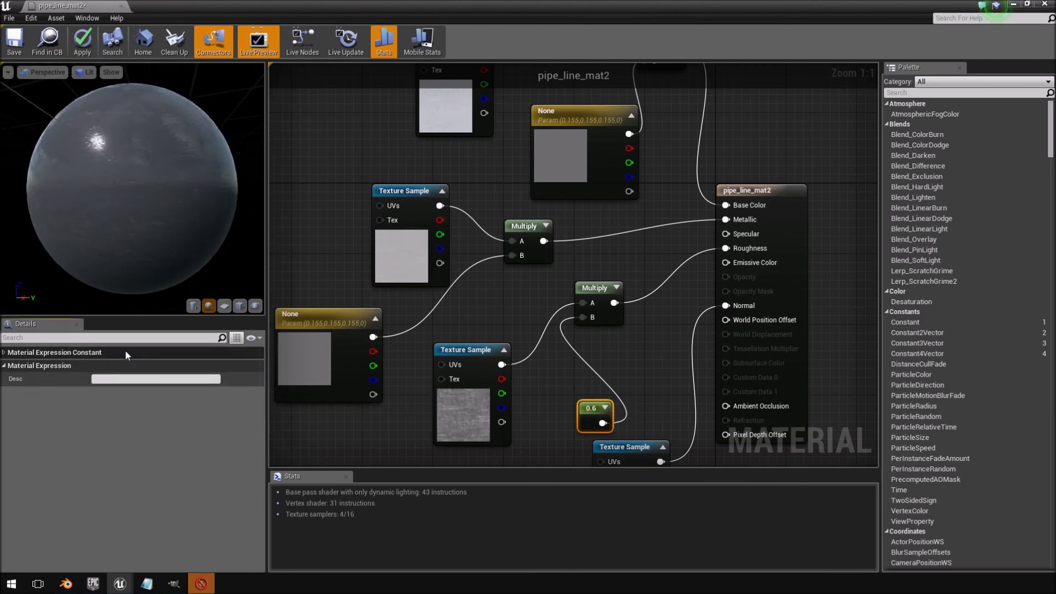
click(125, 352)
click(115, 367)
text(1)
key(Return)
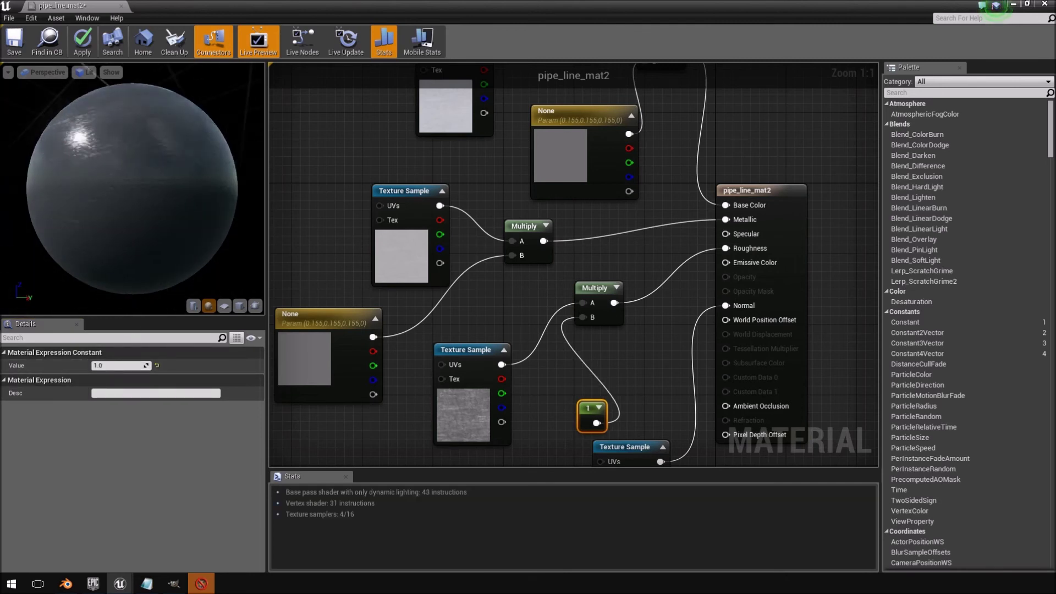
Connect the constant directly to Roughness and delete the roughness Multiply node
click(489, 394)
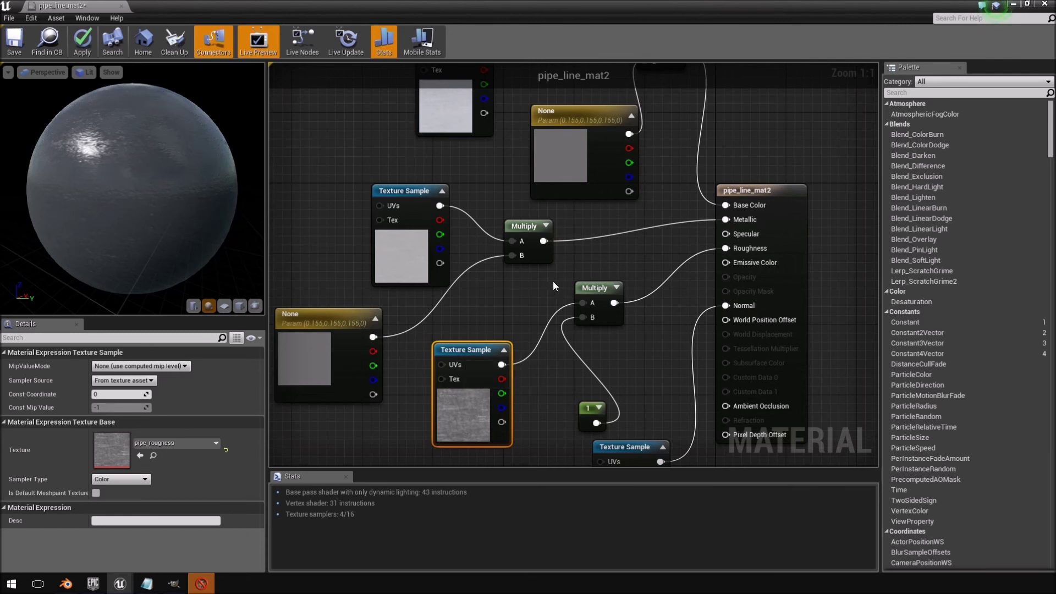
right_drag(553, 286, 579, 352)
mouse_move(175, 587)
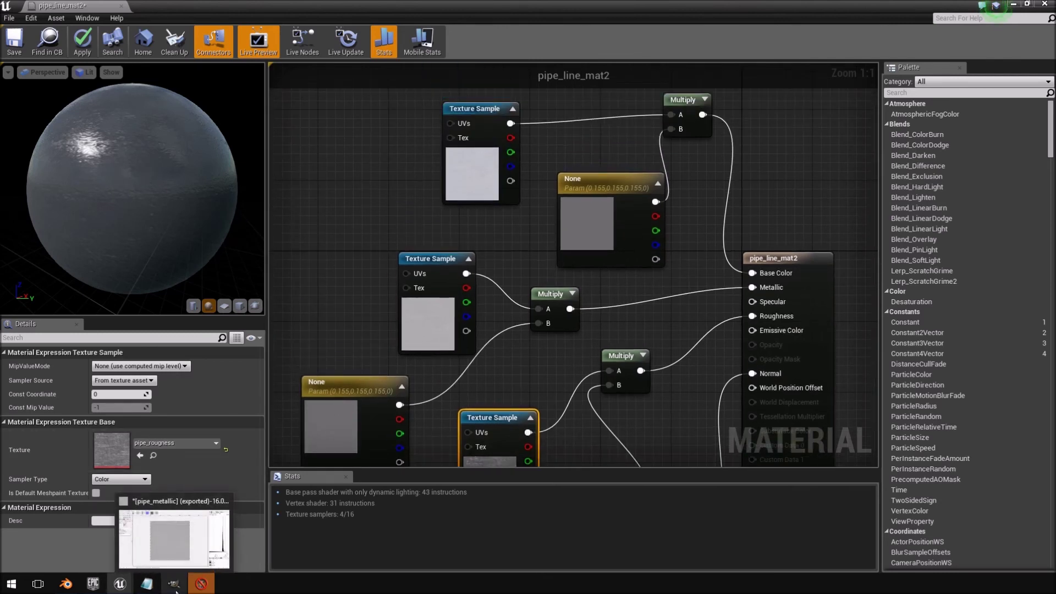
right_drag(620, 462, 621, 355)
drag(623, 384, 753, 209)
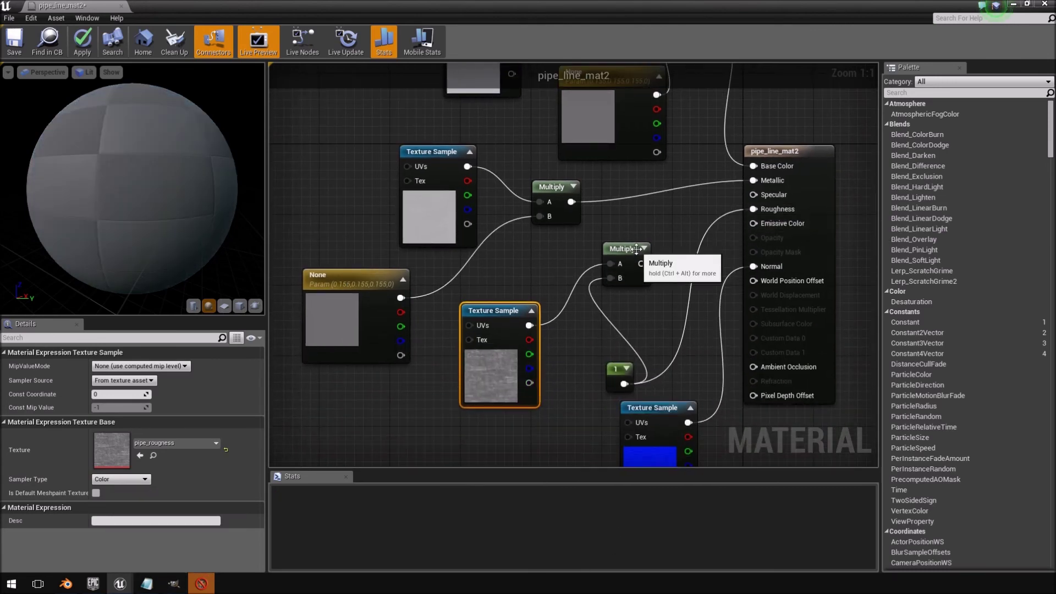
click(636, 249)
key(Delete)
Set the constant driving Roughness to 0.6 and apply the material changes
click(617, 370)
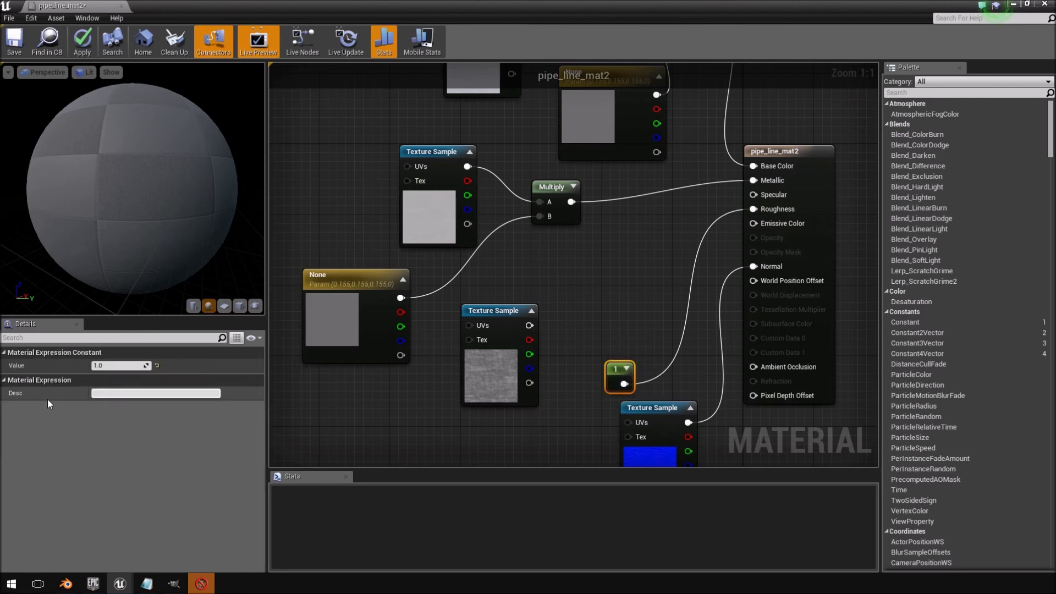
click(117, 366)
text(0.6)
key(Return)
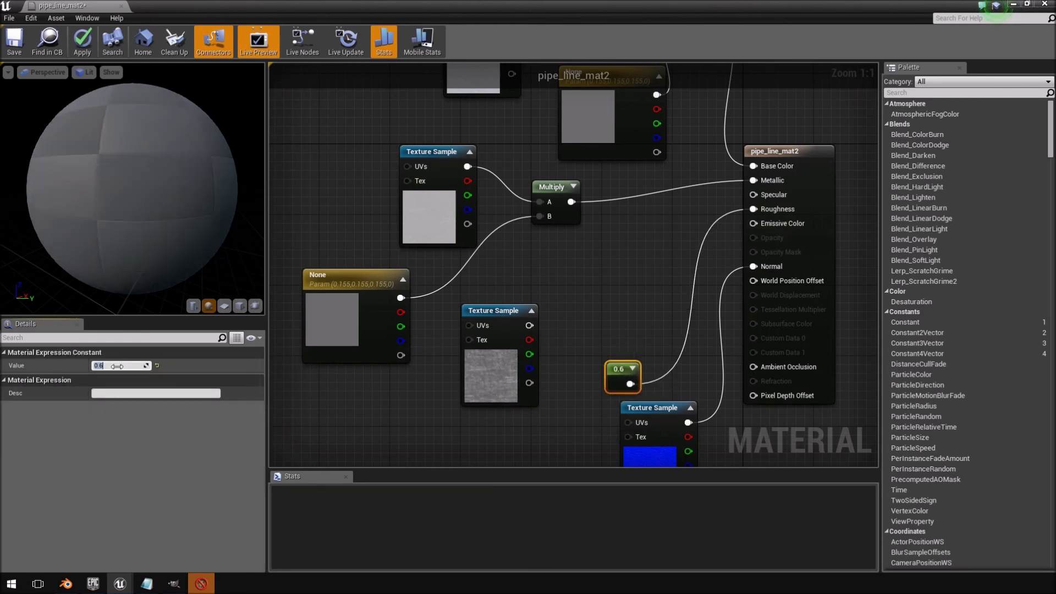
click(83, 43)
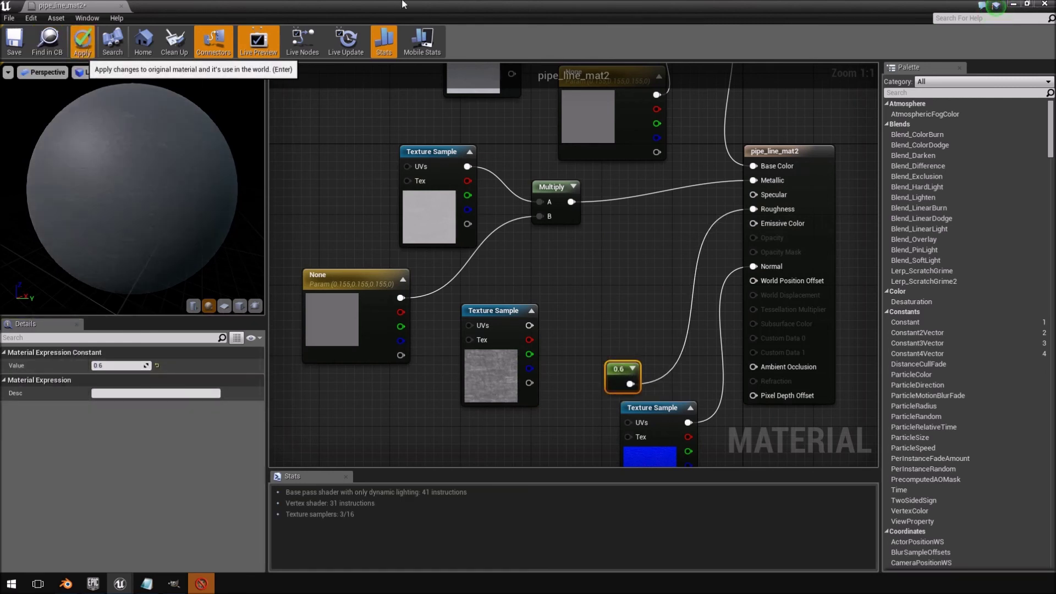
Return to the level and examine the updated material on the pipe connector
click(1013, 5)
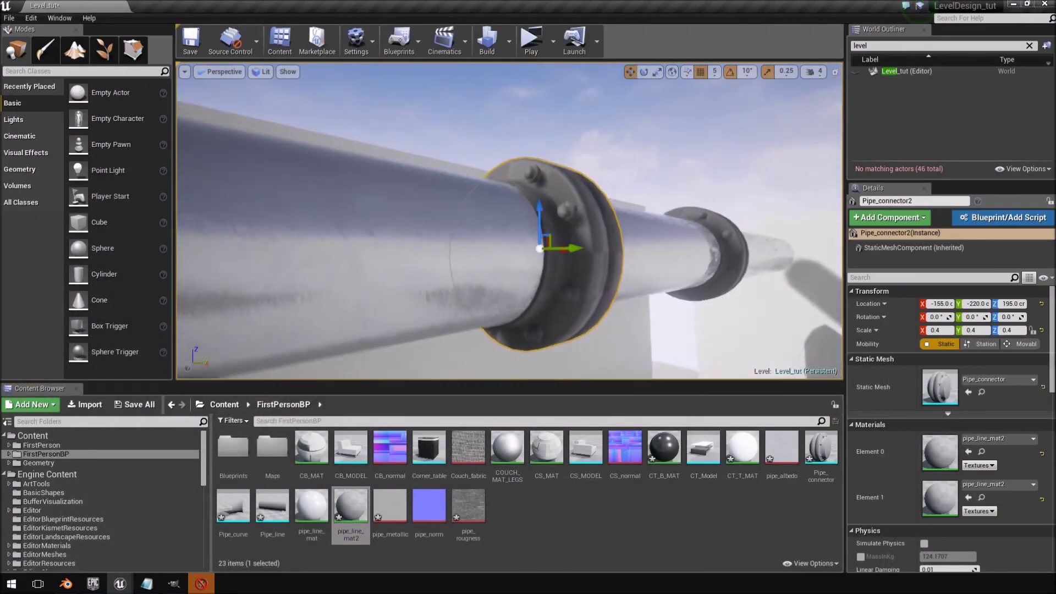
right_drag(510, 220, 598, 297)
scroll(484, 225, up, 5)
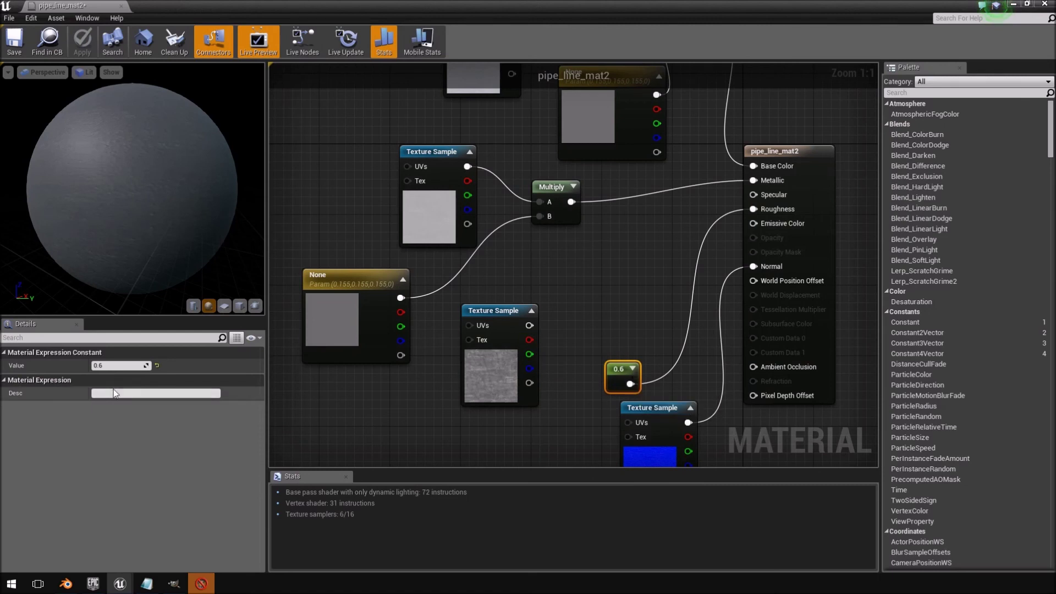
Set the roughness constant in pipe_line_mat2 to 0.4 and apply the change
text(0.4)
key(Return)
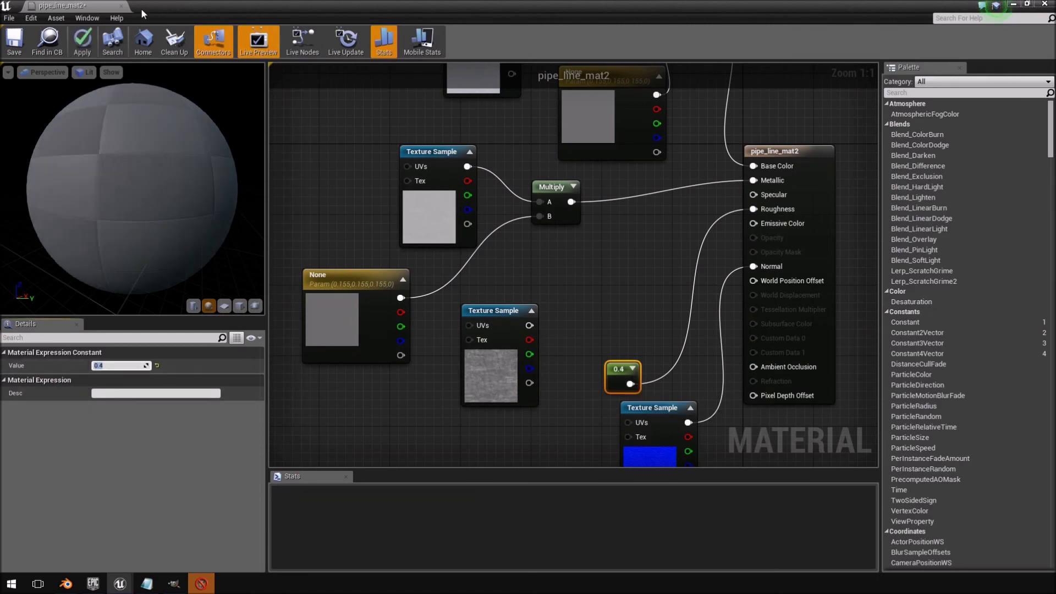
click(513, 342)
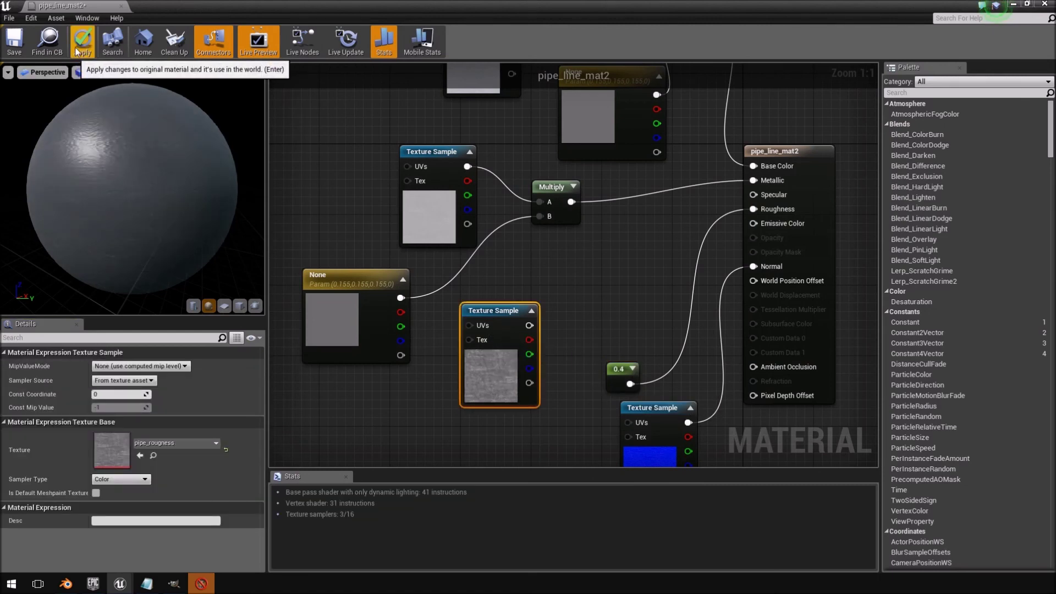
Close the material editor and examine the pipe connectors' surface in the level
click(1044, 4)
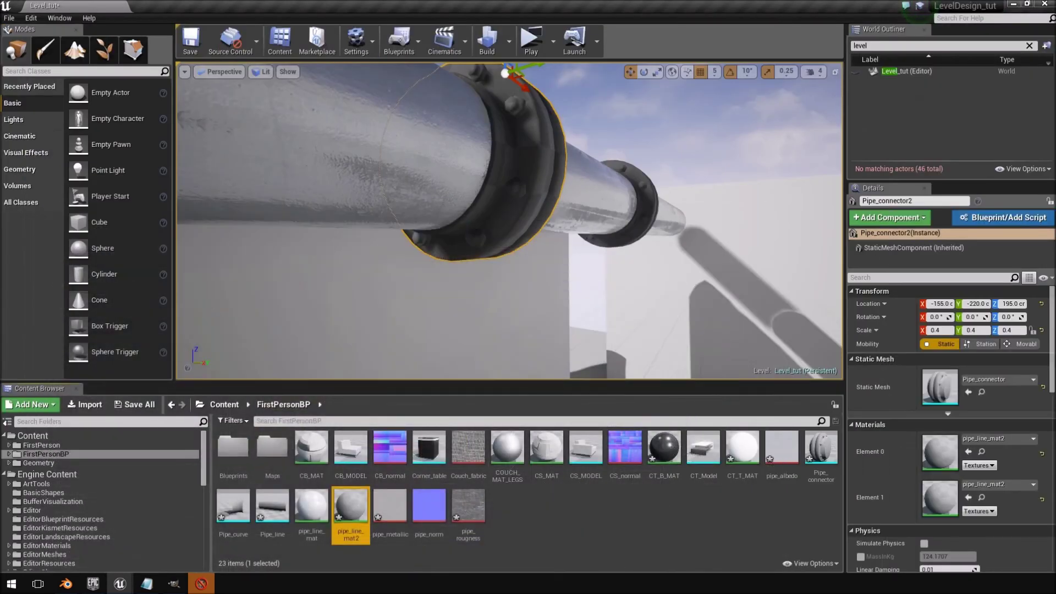
right_drag(509, 220, 586, 231)
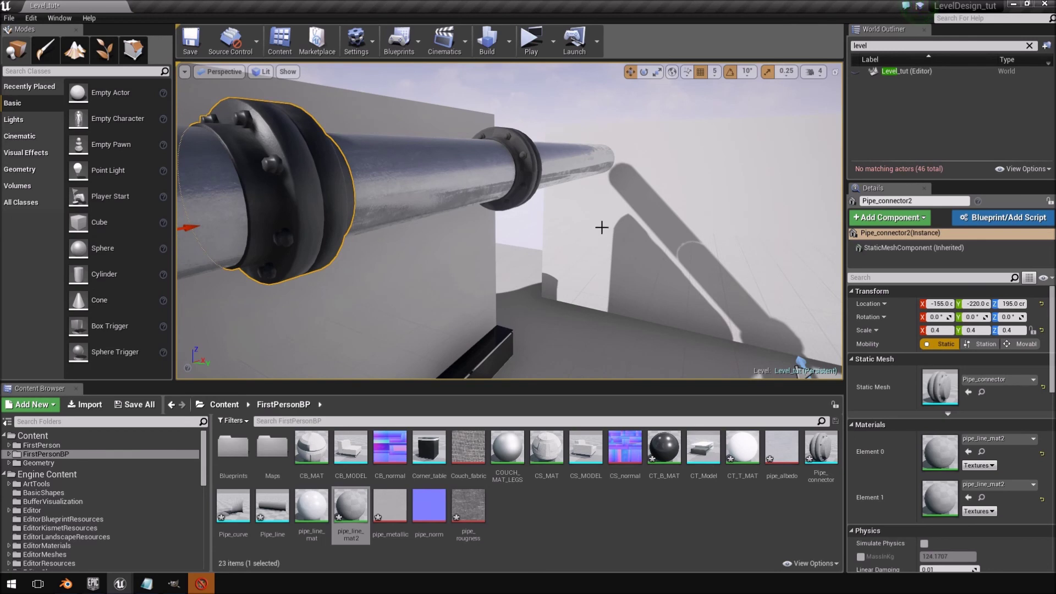
key(f)
Switch to GIMP and examine the metallic and non-metallic roughness scale in the dontnodgraphicchartforunrealengine4.png reference chart
click(174, 583)
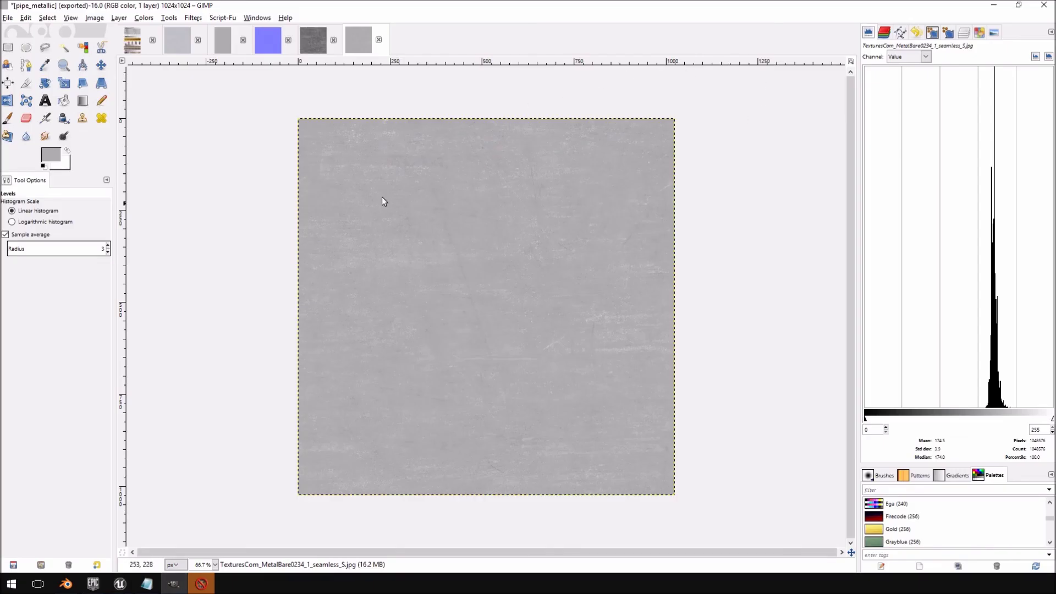
click(304, 49)
click(268, 44)
click(221, 44)
click(174, 45)
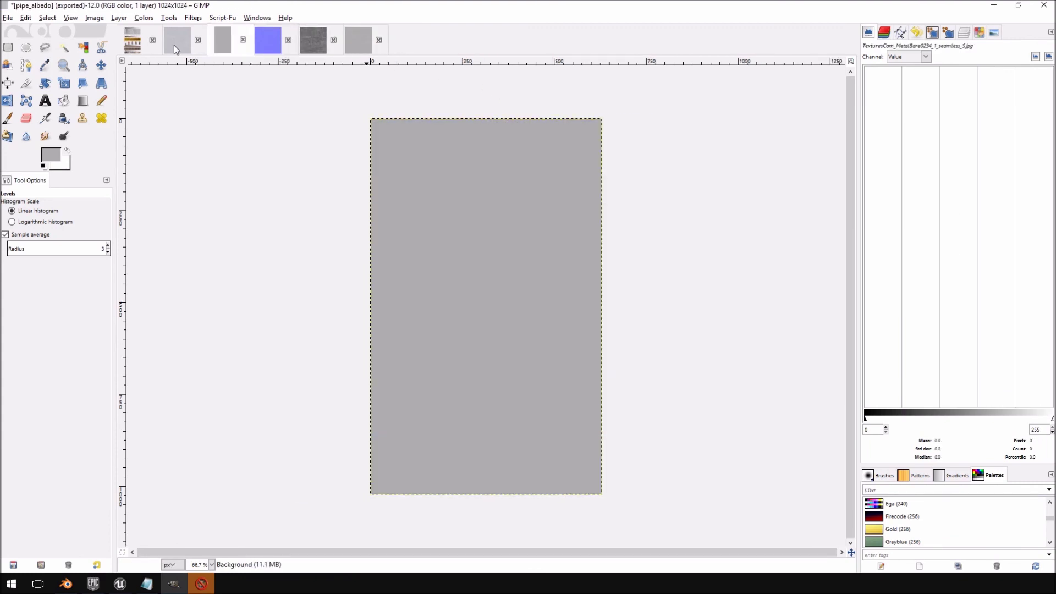
click(132, 41)
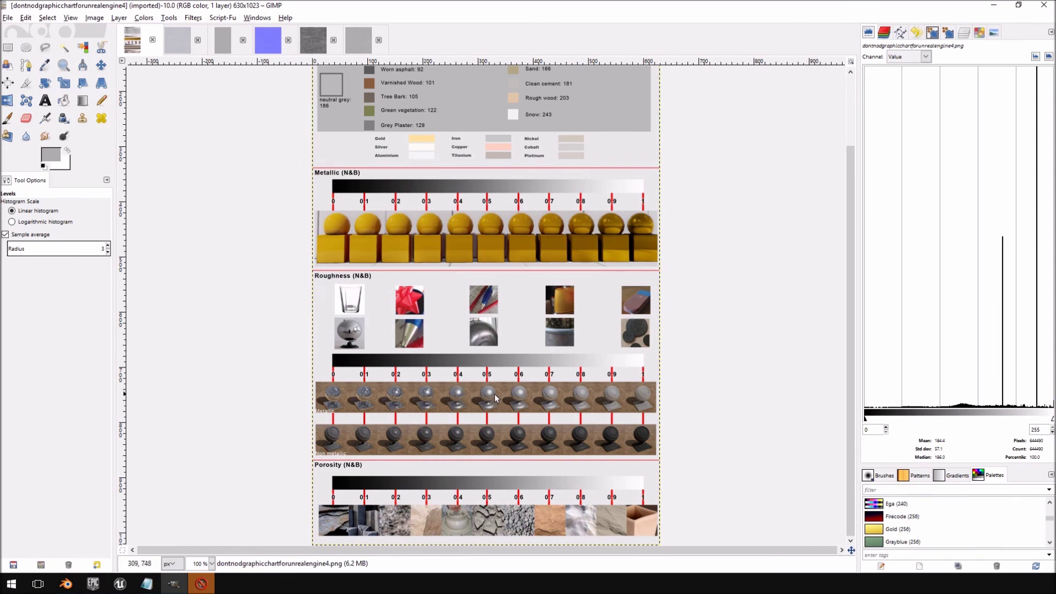
ctrl+scroll(453, 323, up, 2)
scroll(451, 323, down, 5)
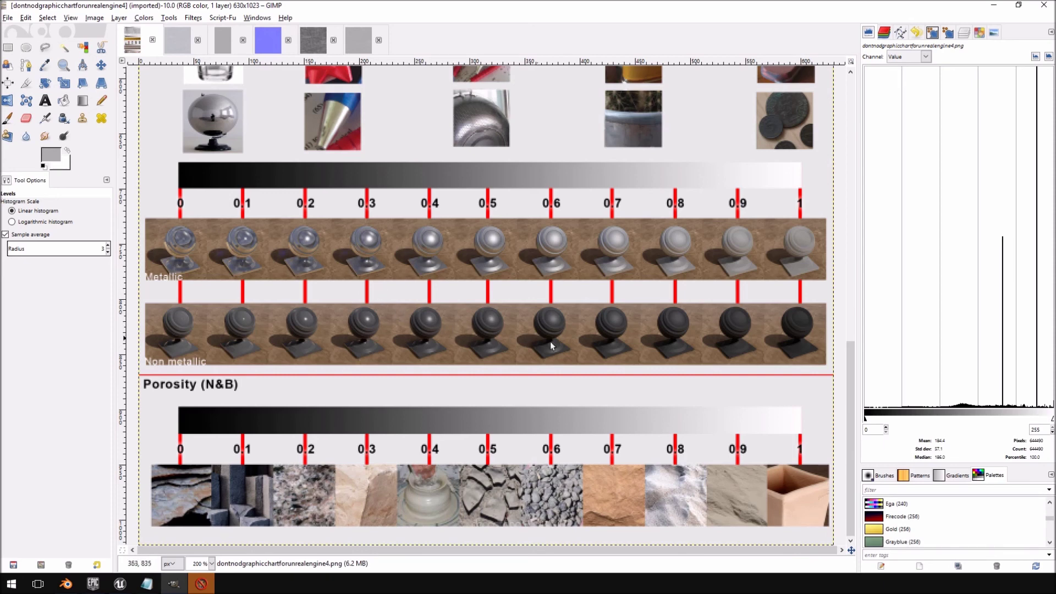
Review the pipe_norm, pipe_rougness and pipe_metallic textures one after another
click(270, 38)
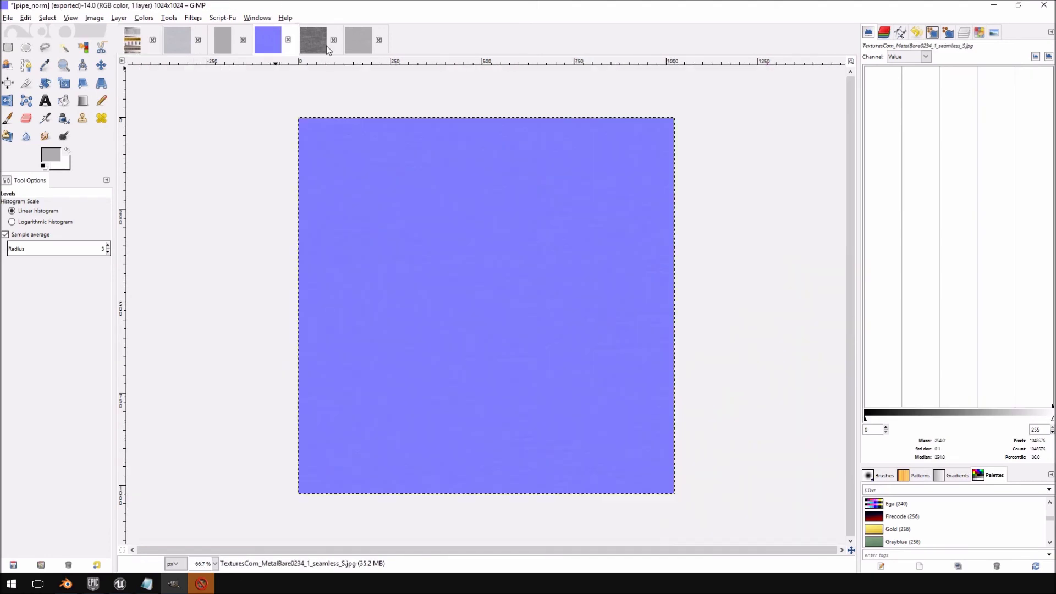
click(317, 42)
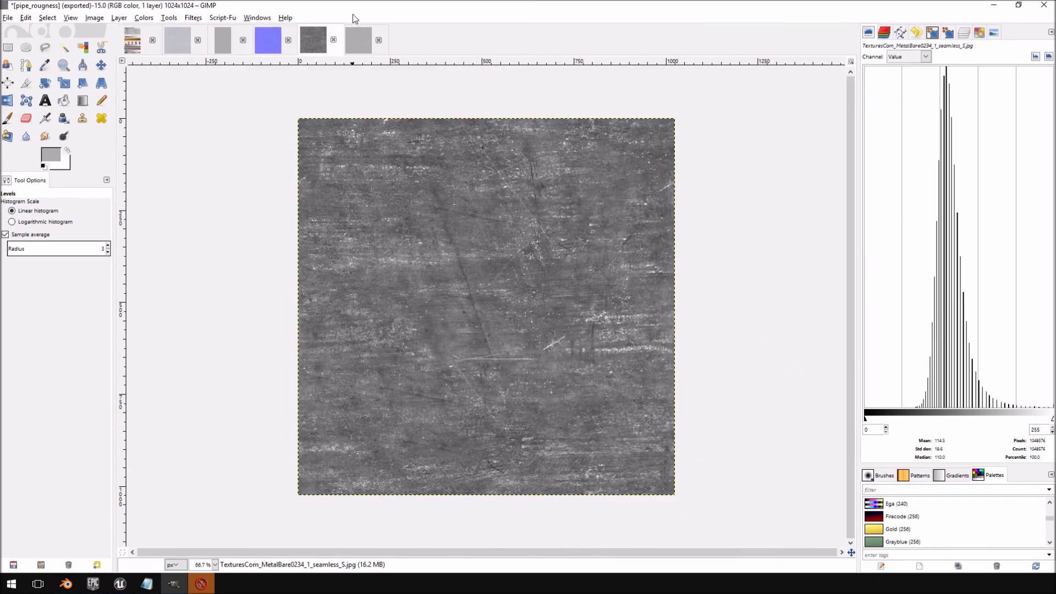
click(358, 33)
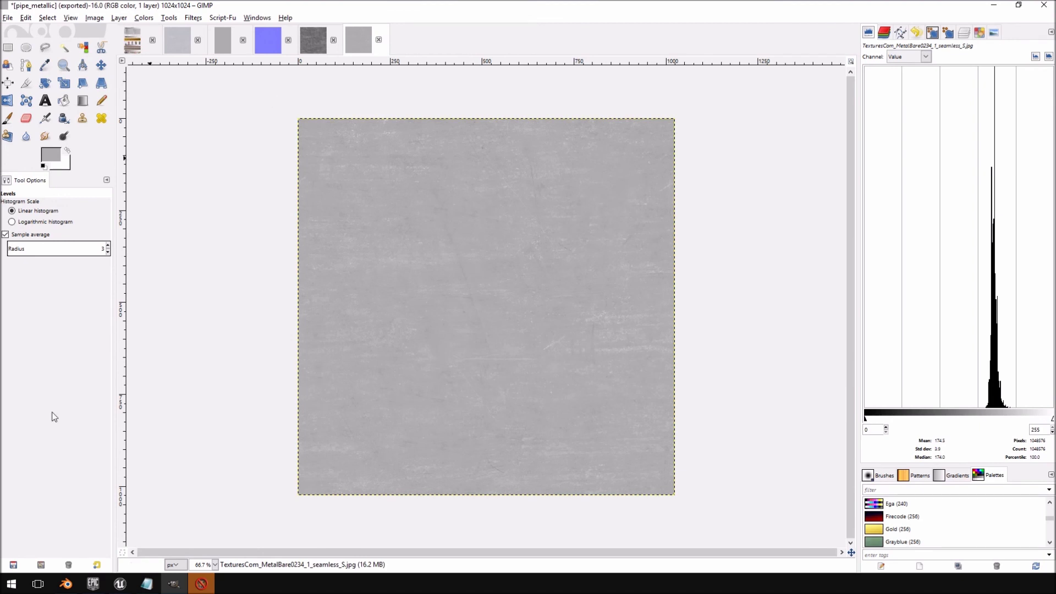
Switch to the LevelDesign_tut level in Unreal Editor and examine the straight pipe run with its connectors
mouse_move(122, 586)
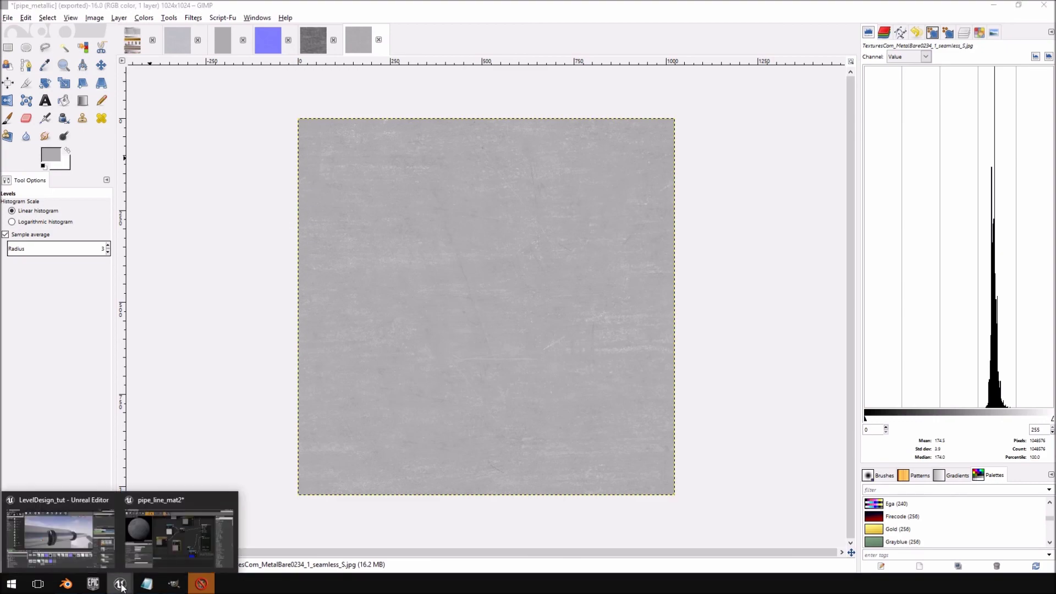
click(74, 545)
click(387, 250)
key(f)
scroll(707, 238, up, 3)
click(647, 223)
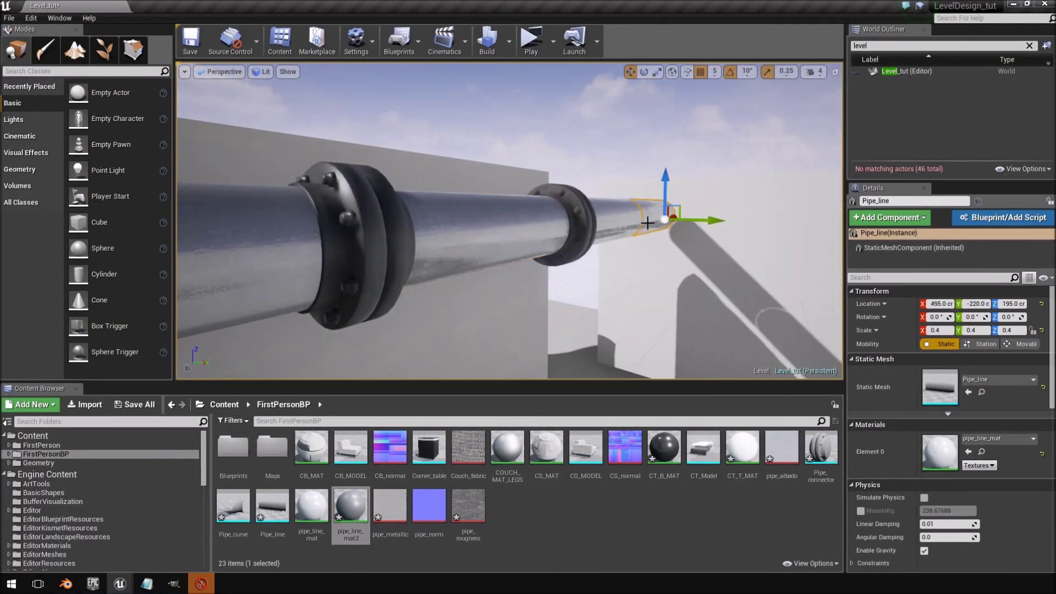
Focus on the Pipe_connector2 flange and examine its darker material and bolts up close from several angles
click(543, 259)
key(f)
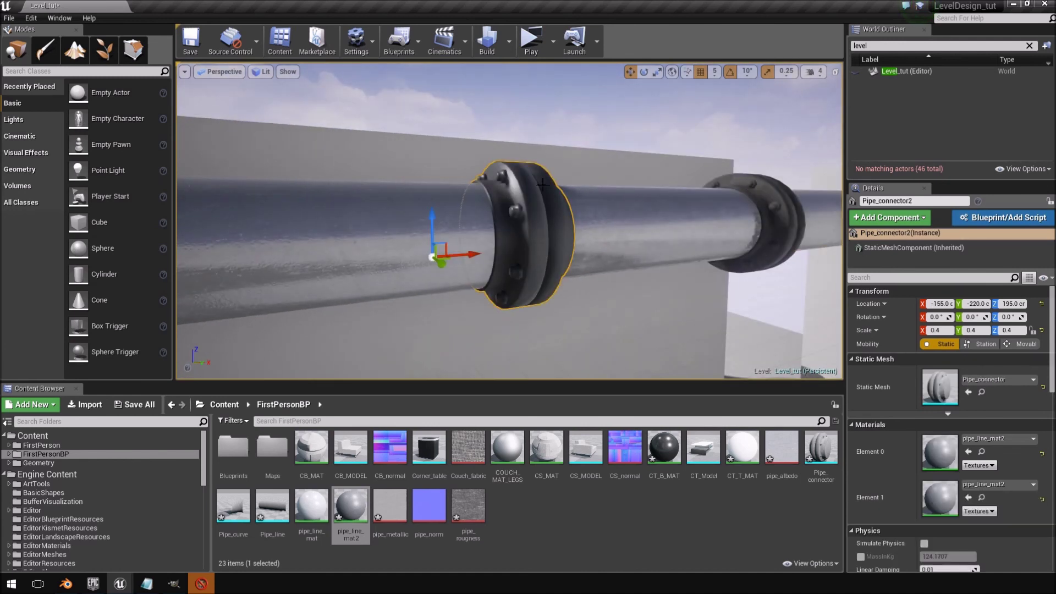
mouse_move(536, 139)
right_down()
mouse_move(495, 201)
mouse_move(537, 141)
right_up()
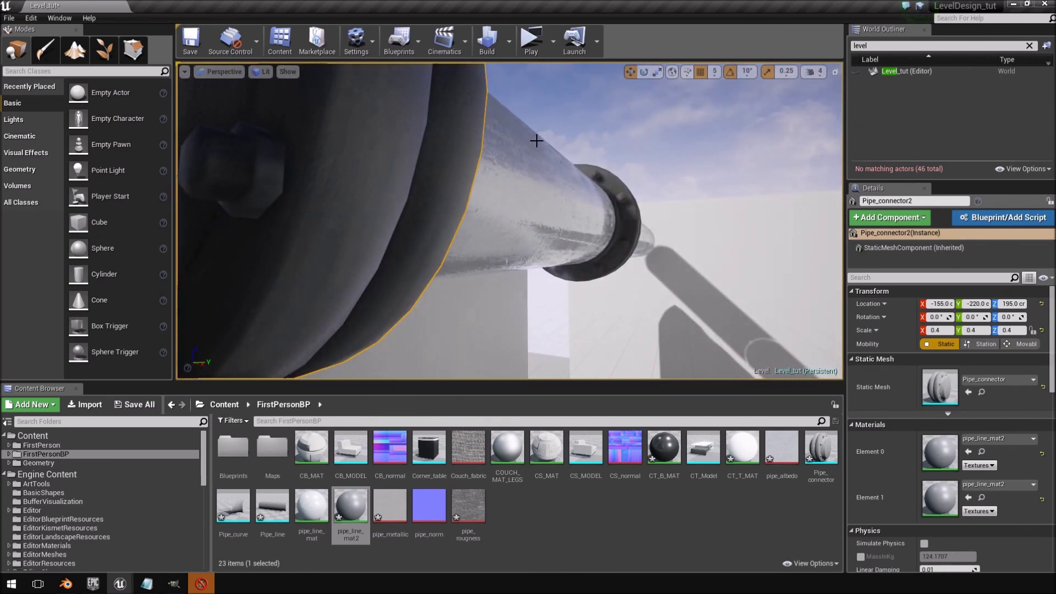
right_drag(376, 257, 412, 272)
right_drag(533, 172, 541, 172)
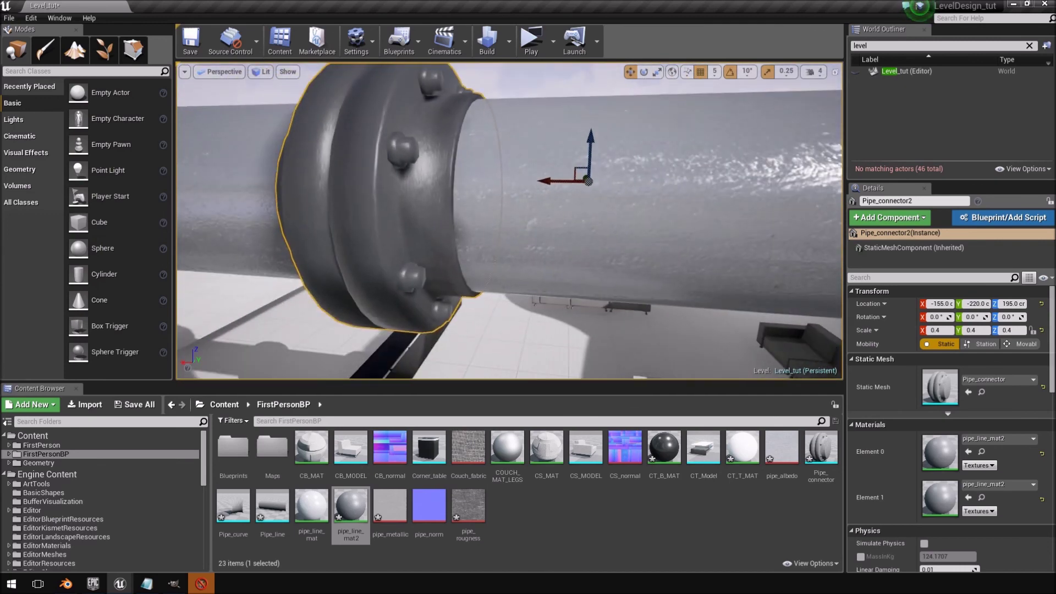
Focus on the Pipe_line4 segment and examine how its metal contrasts with the darker connectors along the run
click(616, 174)
right_drag(677, 207, 744, 155)
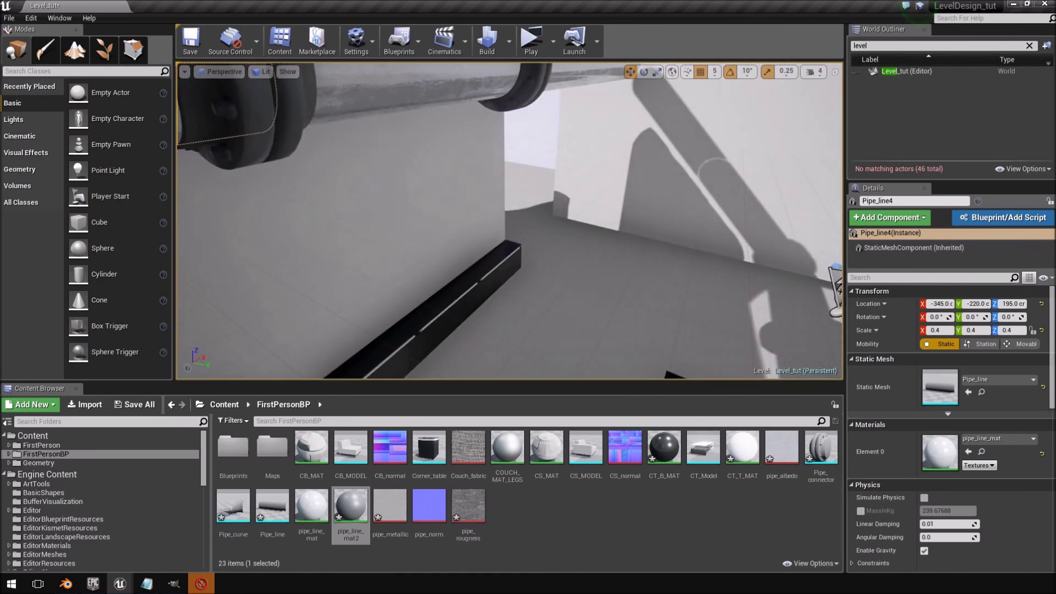
key(f)
right_drag(614, 208, 615, 208)
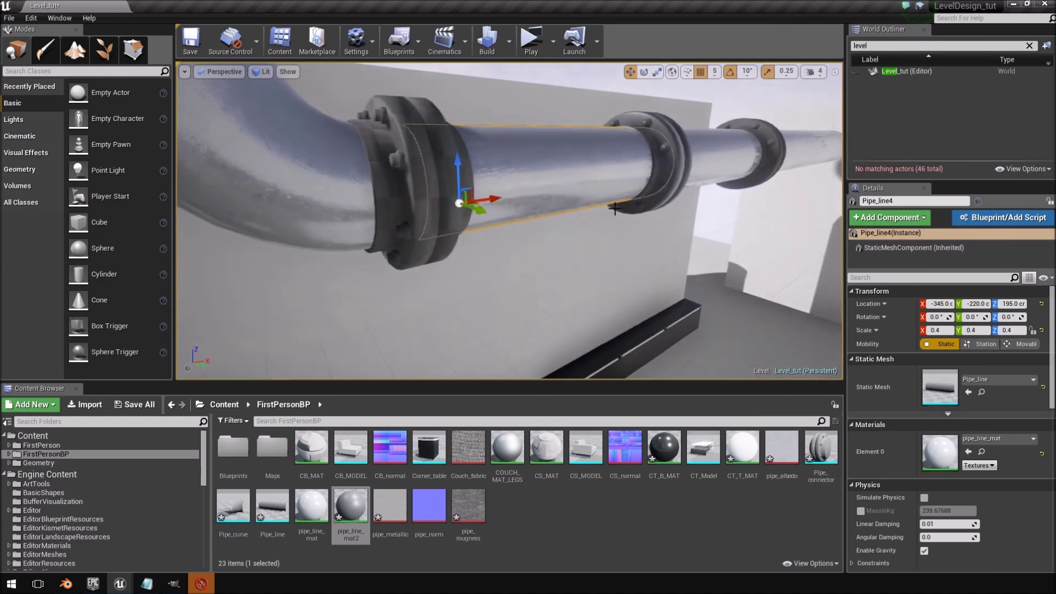